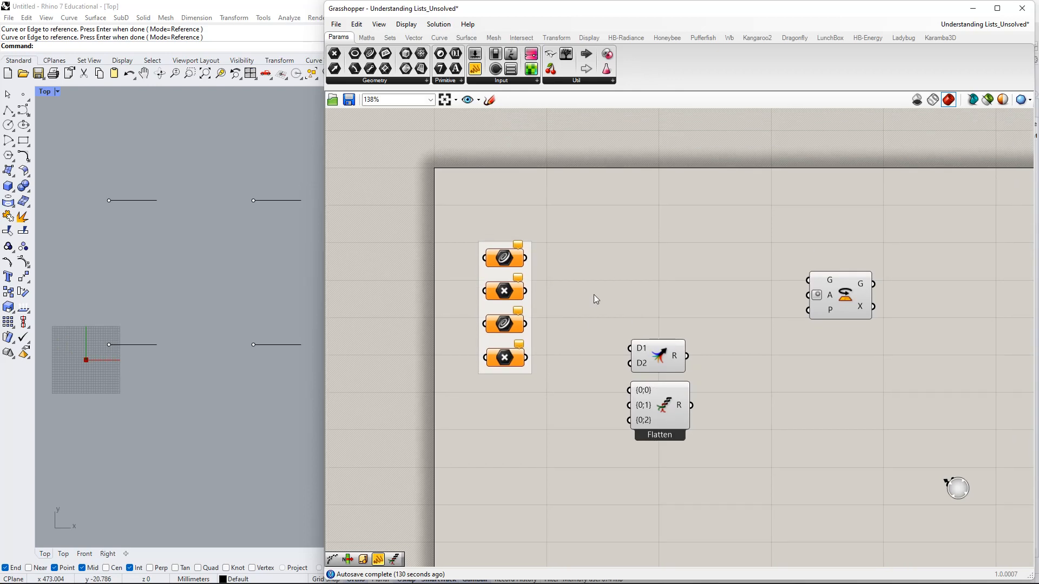
Add a Bifocals component above the canvas frame to label every component, and place it clear of the definition.
right_drag(594, 295, 591, 283)
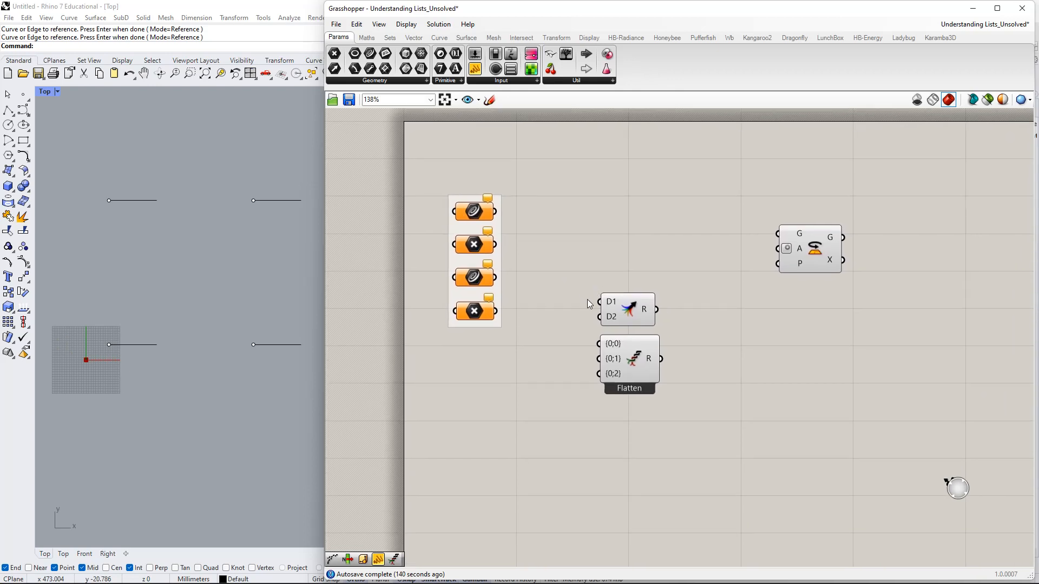
right_drag(587, 310, 567, 321)
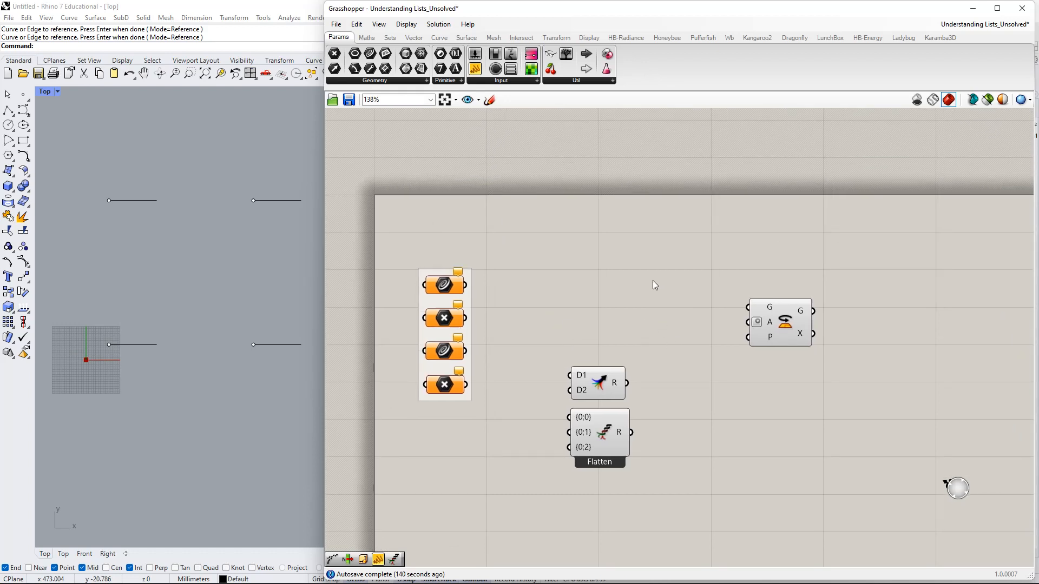
right_drag(652, 280, 678, 377)
drag(551, 55, 456, 225)
right_drag(480, 257, 522, 326)
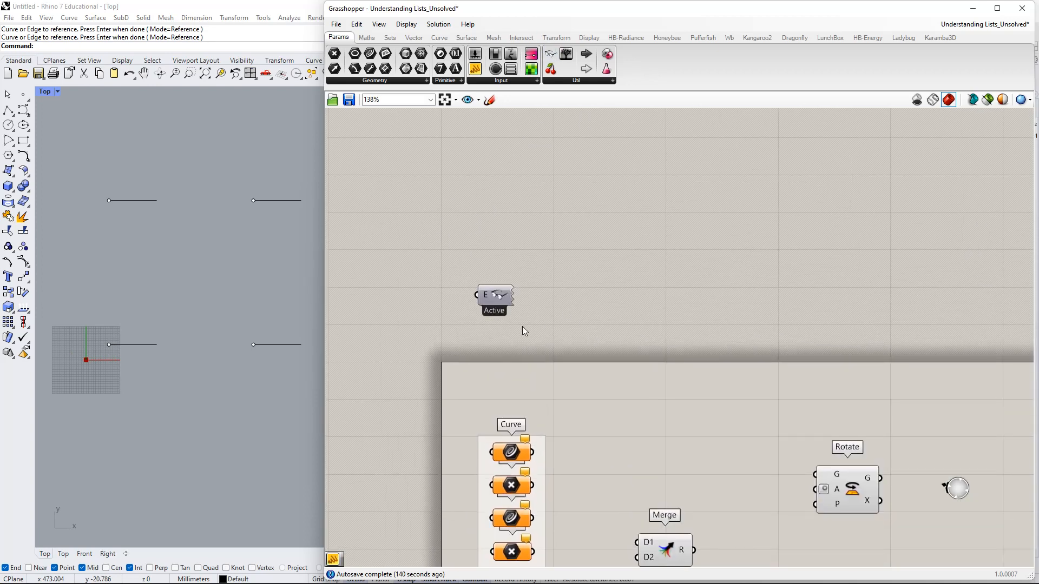
drag(505, 306, 400, 202)
right_drag(555, 275, 528, 83)
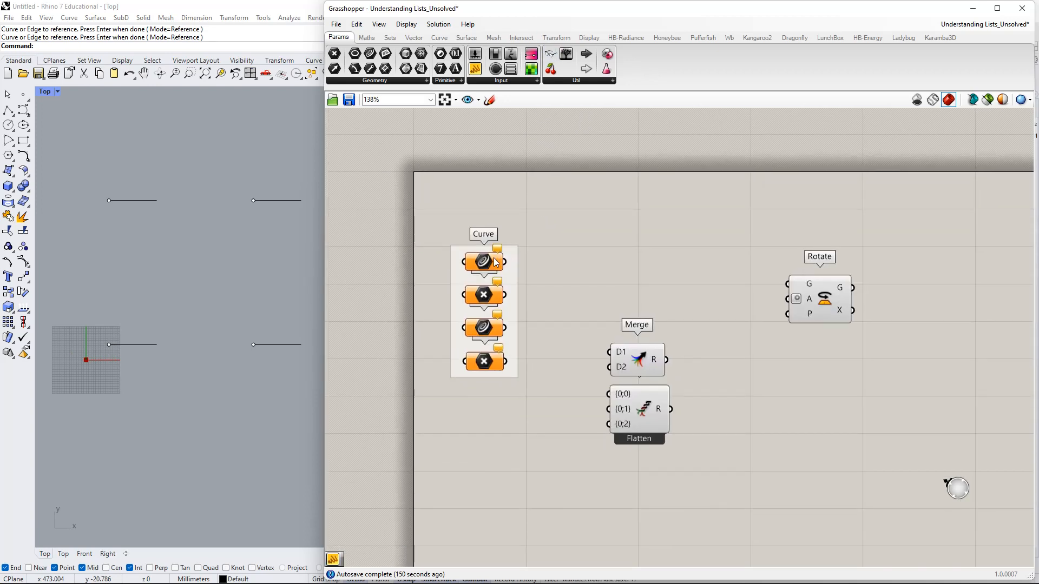
Space the grouped Curve and Point parameters apart vertically to make room for their name labels.
click(483, 243)
drag(489, 360, 489, 403)
drag(489, 324, 490, 351)
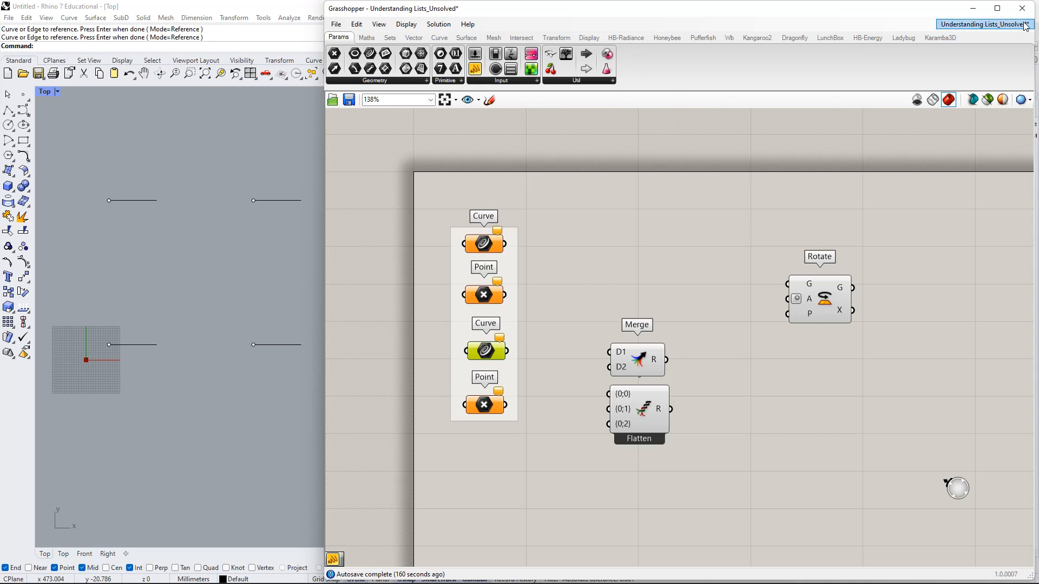
Review the Grasshopper components and the first Curve parameter's options alongside the two columns of lines in the Rhino viewport.
scroll(724, 316, down, 1)
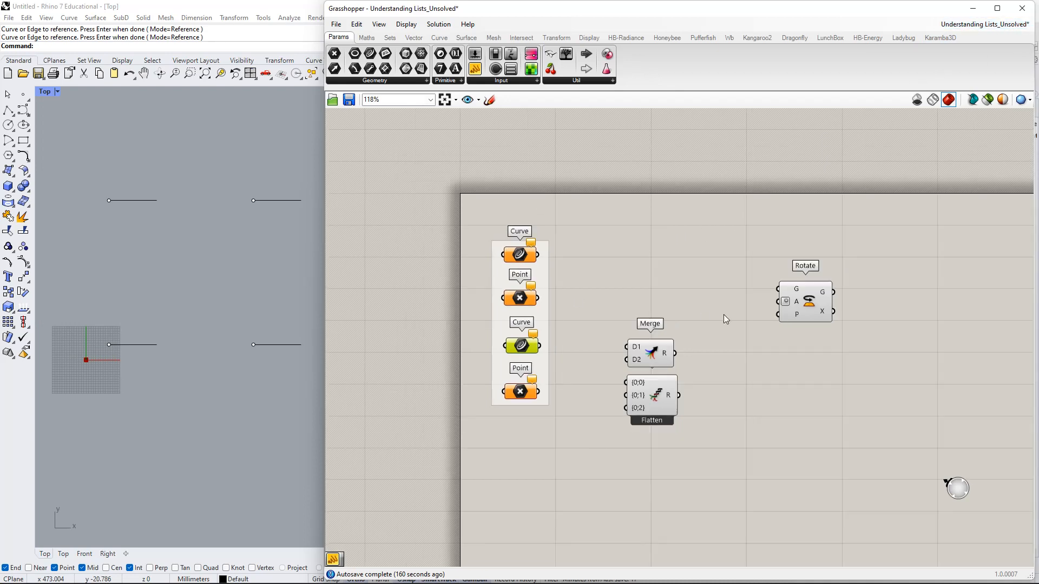
right_drag(721, 347, 709, 266)
drag(435, 136, 919, 418)
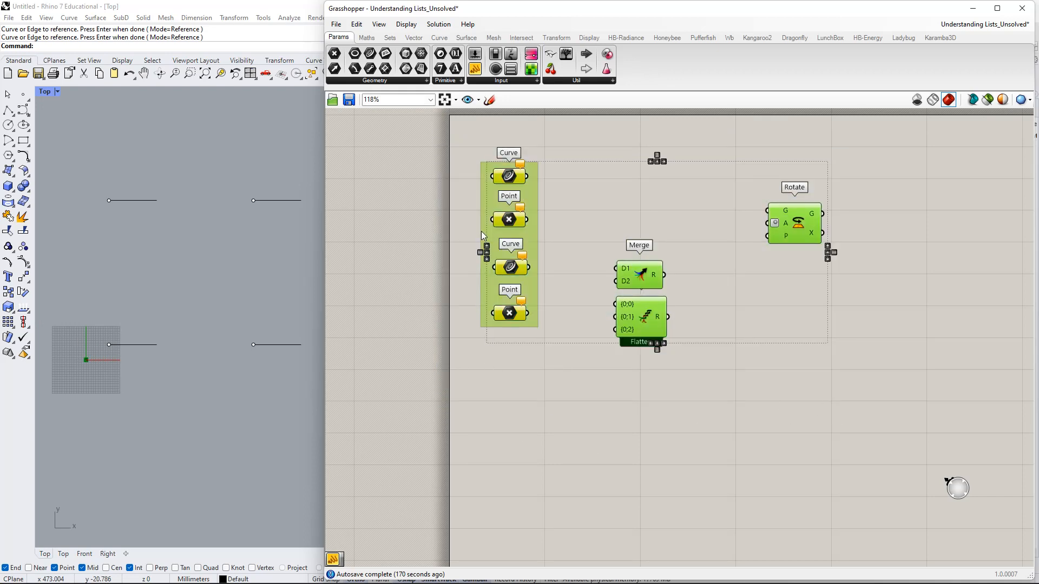
right_drag(487, 188, 488, 261)
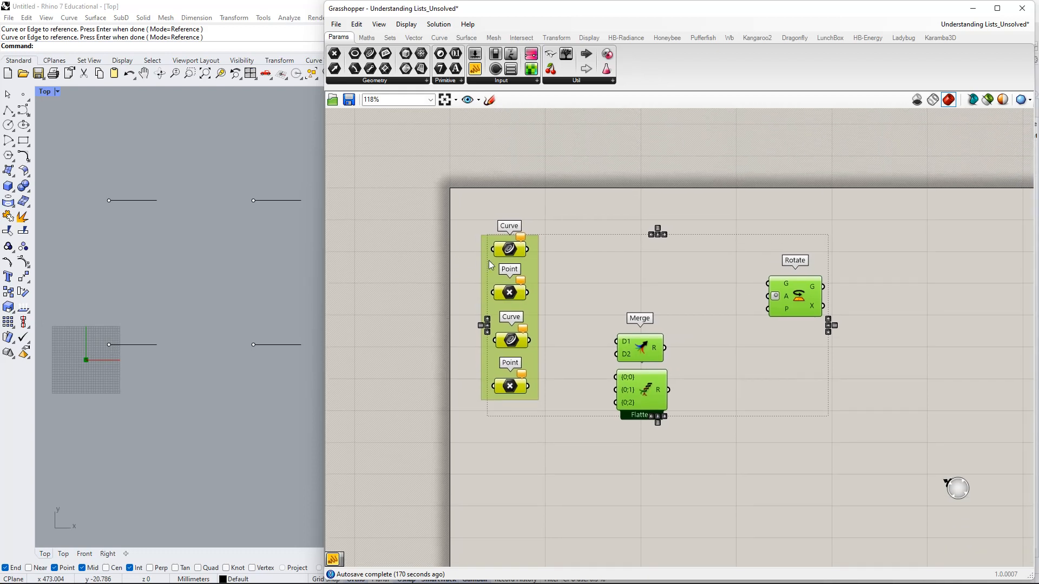
click(488, 216)
click(511, 250)
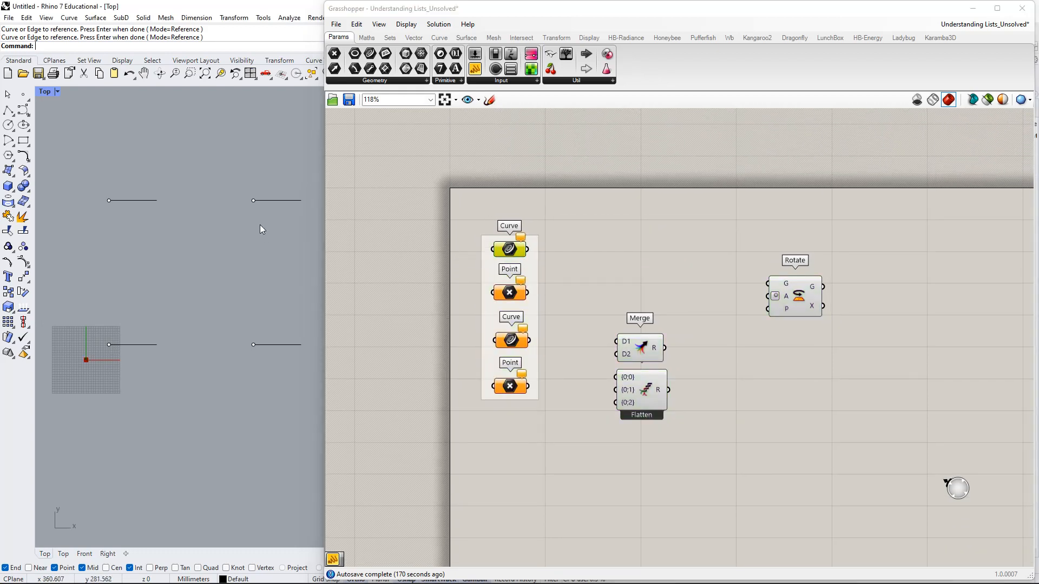
drag(280, 159, 265, 389)
drag(197, 162, 155, 414)
key(Return)
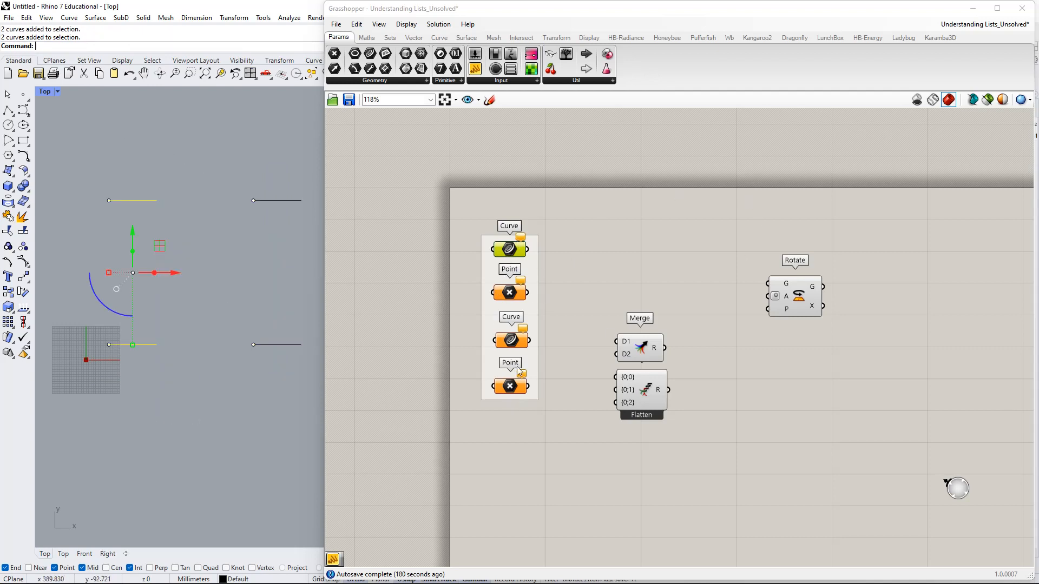
drag(477, 209, 558, 443)
click(455, 307)
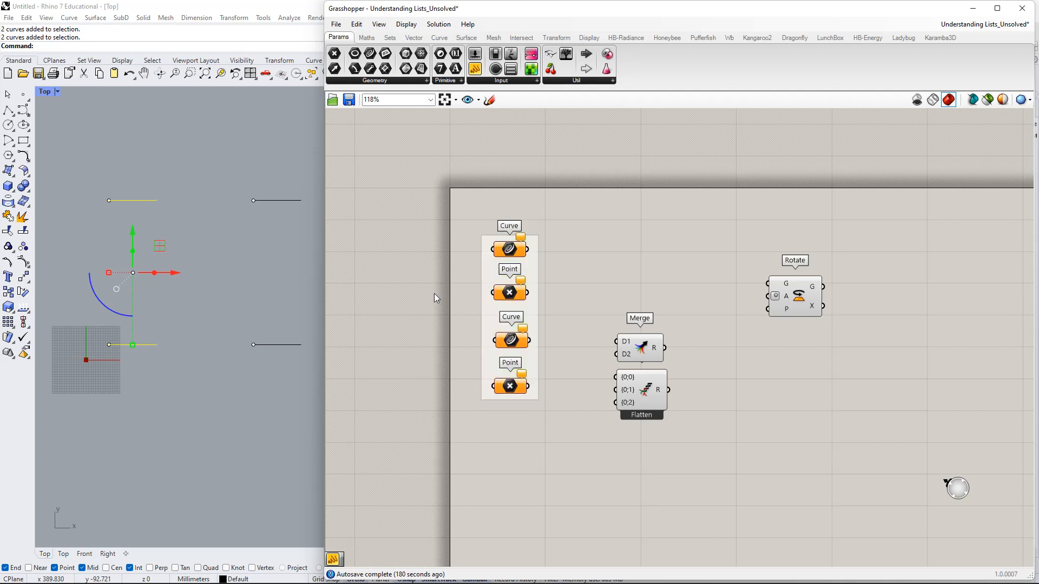
right_drag(222, 233, 219, 262)
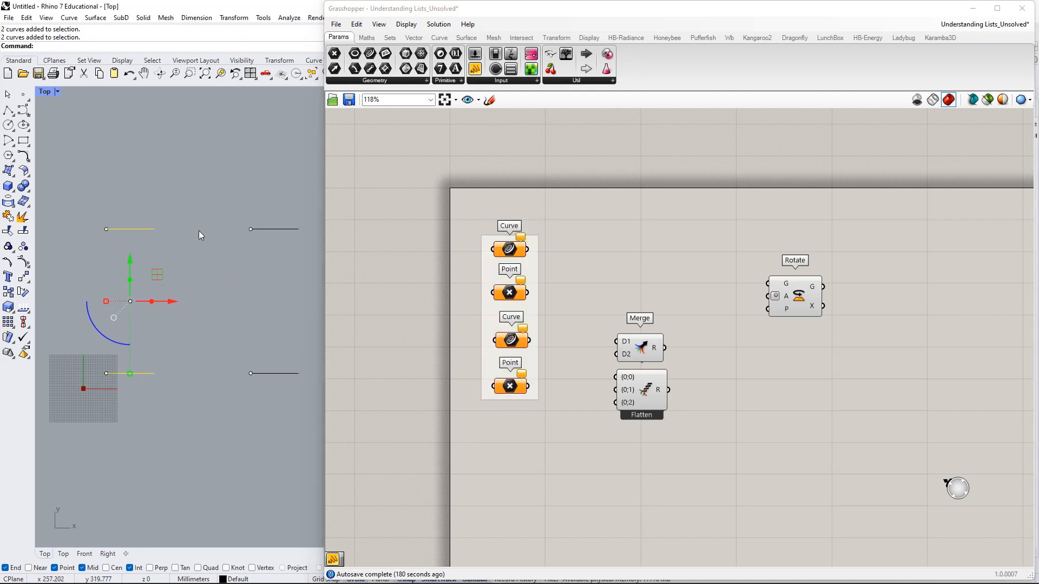
right_click(511, 249)
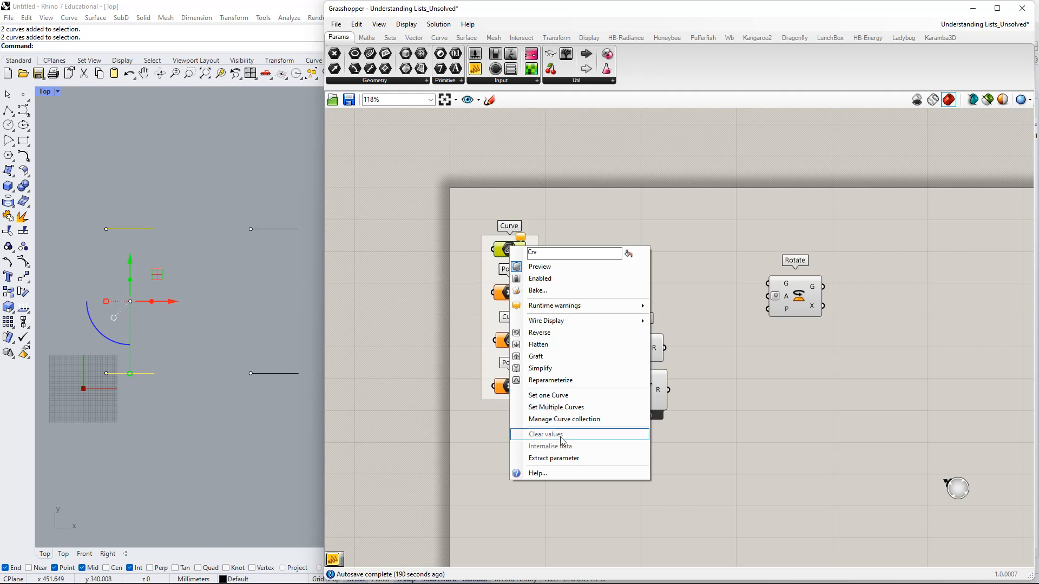
click(417, 284)
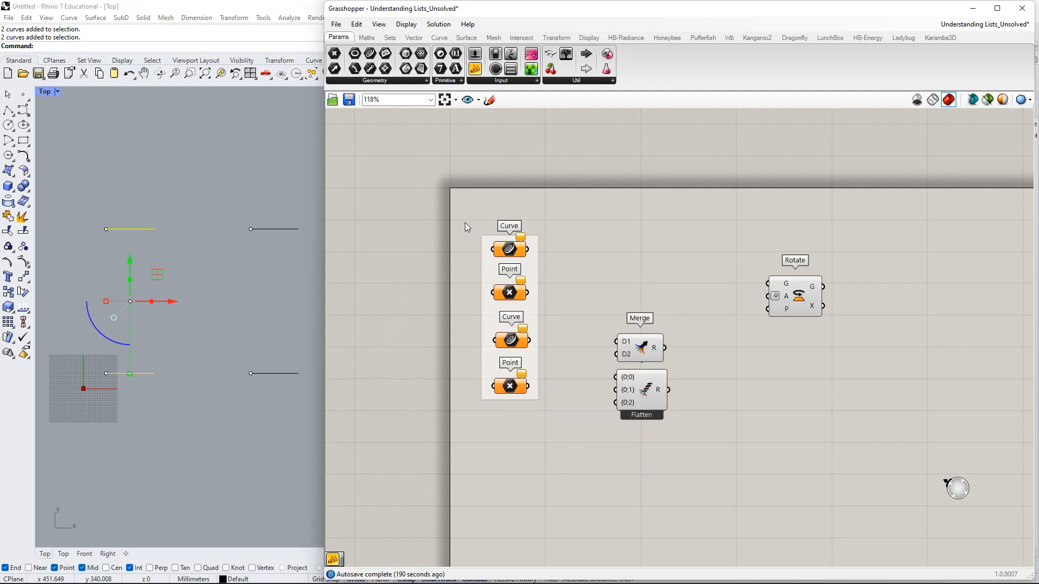
right_drag(404, 202, 421, 224)
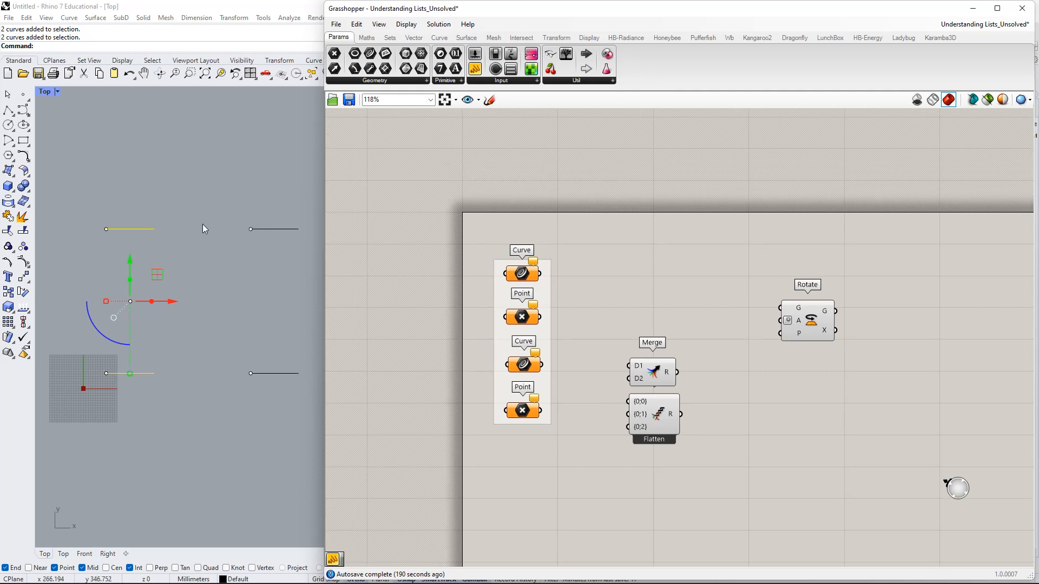
Inspect the lines and start points in both columns of the Rhino viewport by selecting each set in turn.
click(179, 206)
drag(144, 184, 119, 407)
drag(87, 207, 119, 413)
drag(220, 186, 264, 459)
drag(301, 198, 291, 428)
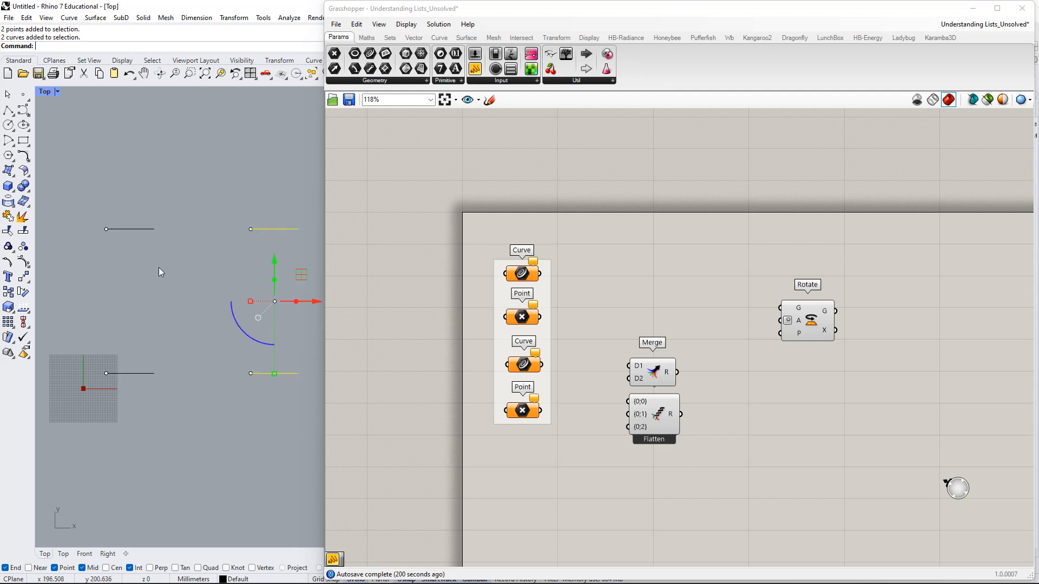
drag(146, 195, 129, 460)
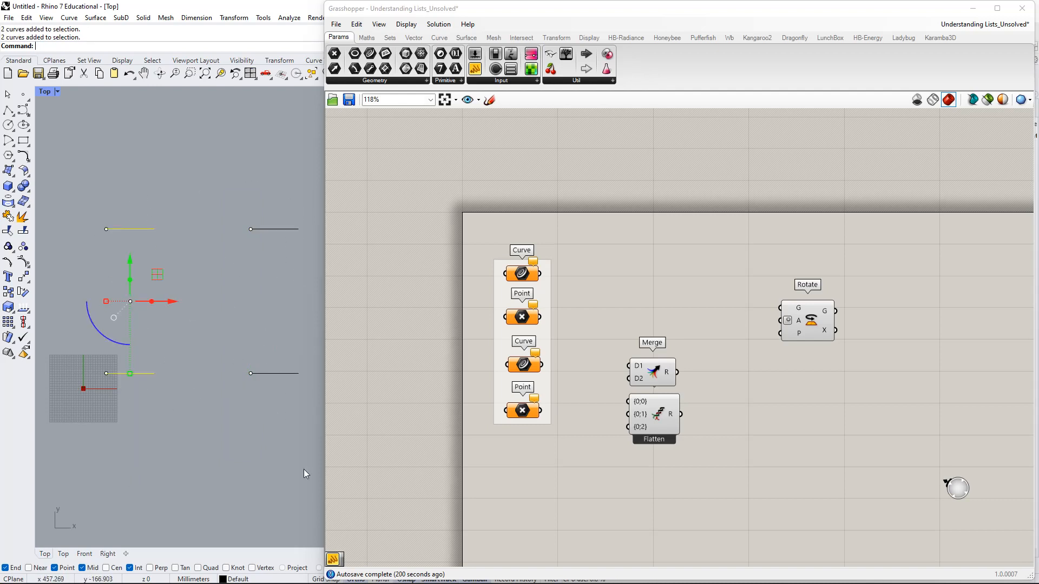
Rearrange the Merge, Entwine and Rotate components, separating Merge from Entwine and shifting Rotate up and closer to them.
right_drag(572, 367, 547, 337)
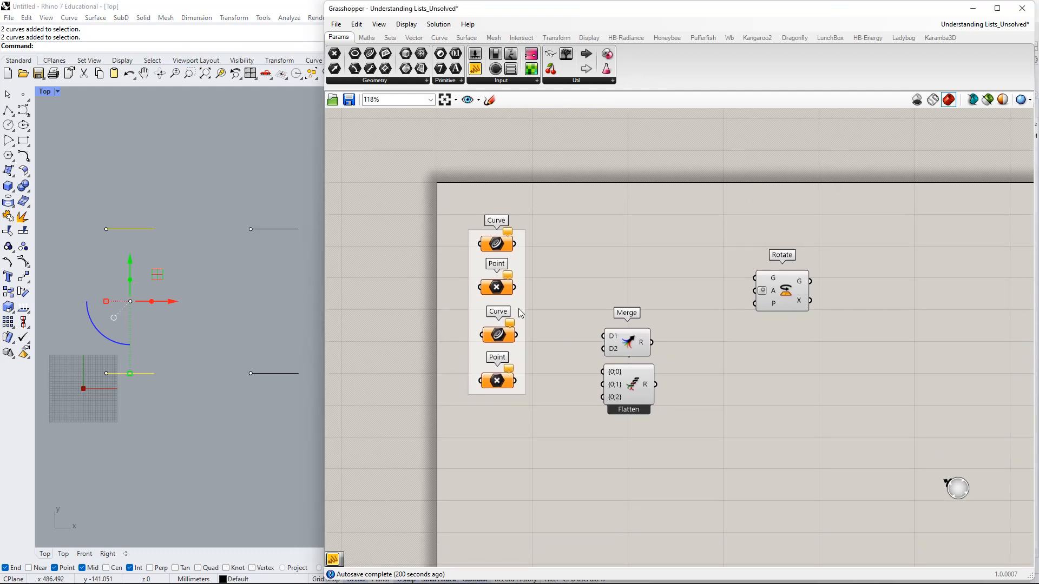
drag(772, 304, 757, 285)
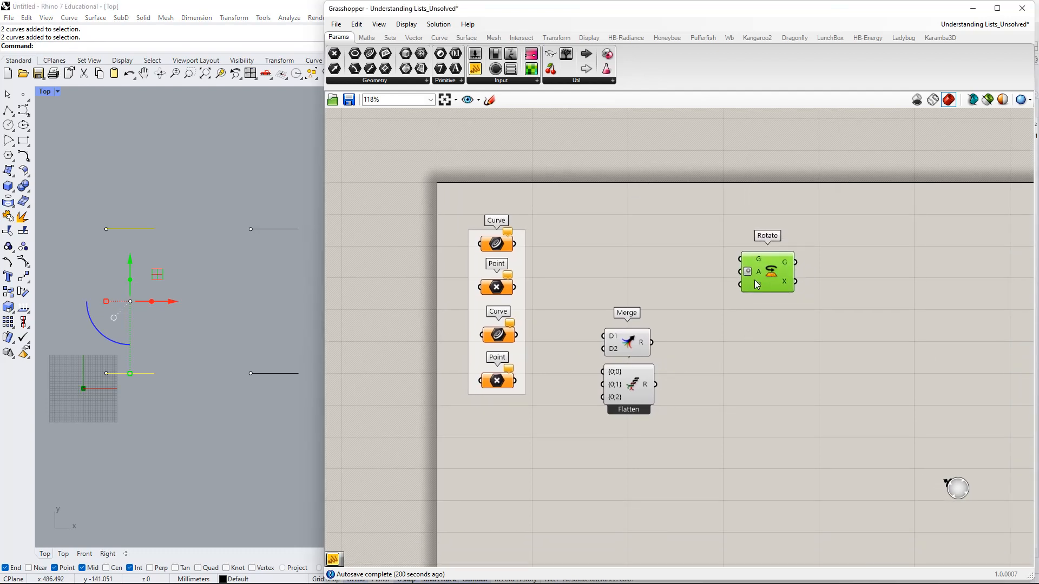
drag(625, 341, 631, 313)
drag(638, 397, 641, 389)
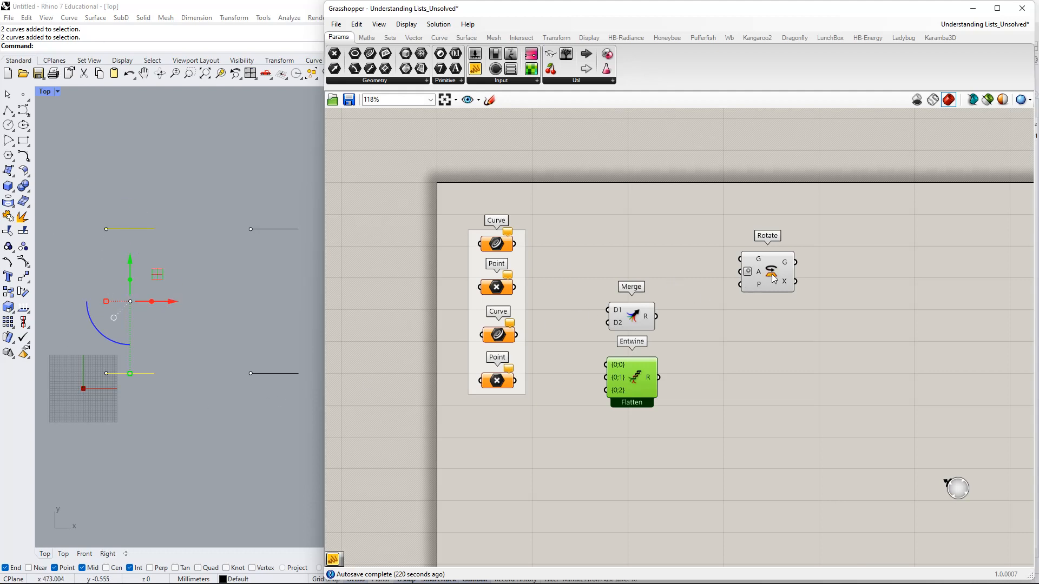
drag(773, 279, 761, 253)
drag(431, 163, 800, 467)
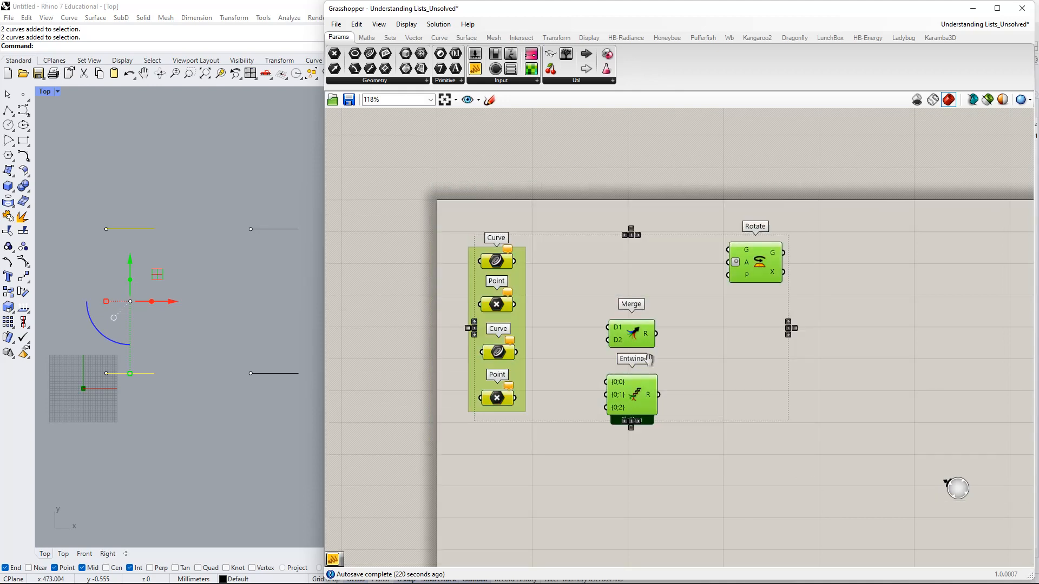
right_drag(648, 359, 648, 377)
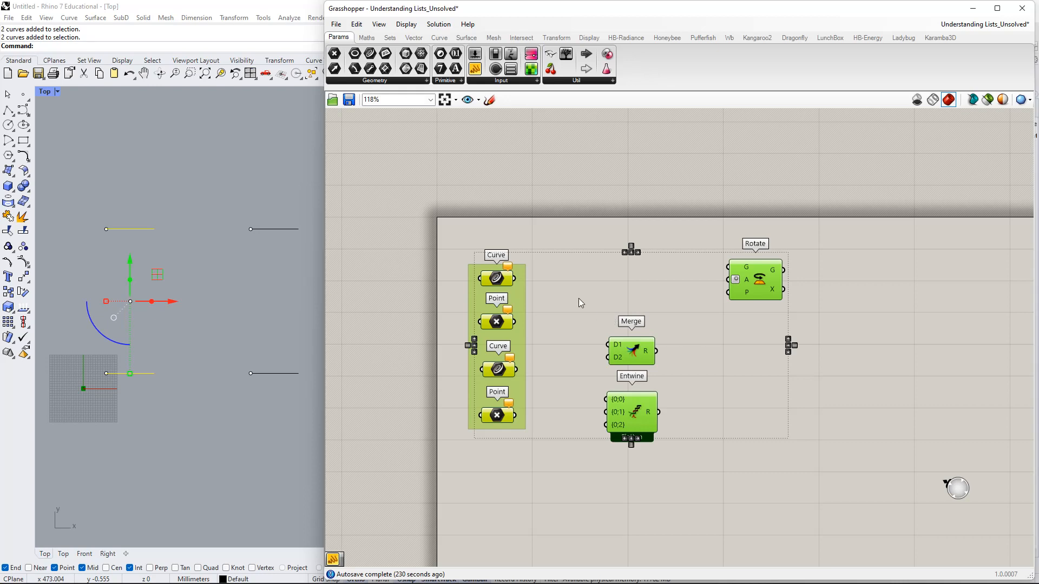
right_drag(581, 247, 531, 211)
click(551, 249)
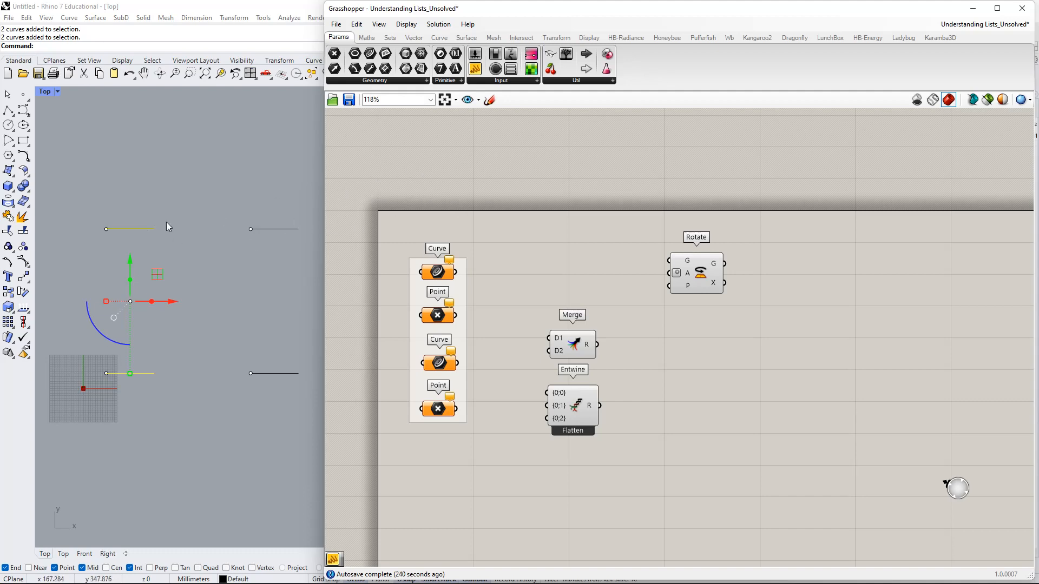
Add a Panel to the canvas and position it above the frame, over the Merge component.
double_click(582, 183)
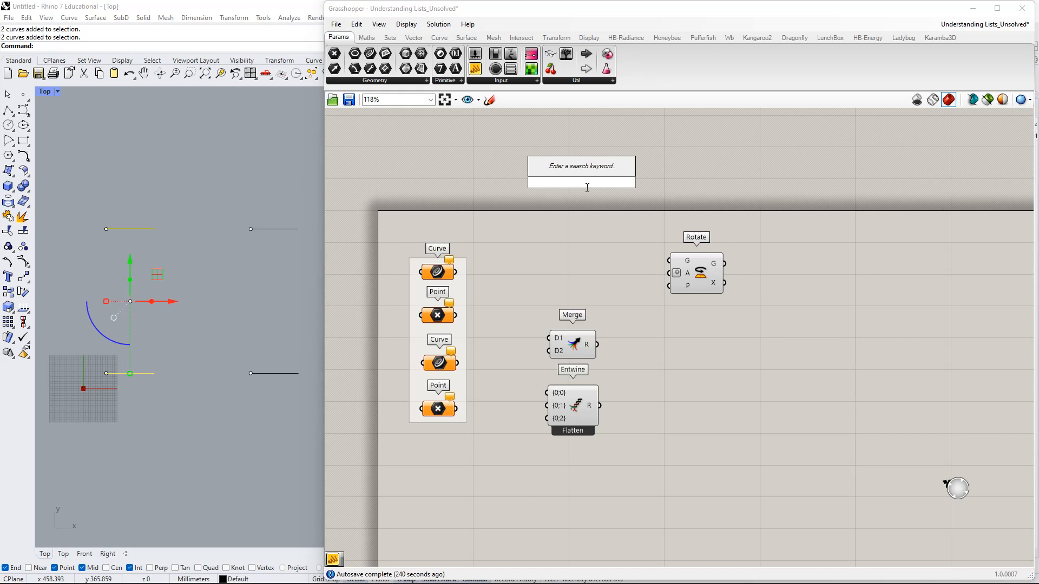
text(panel)
key(Return)
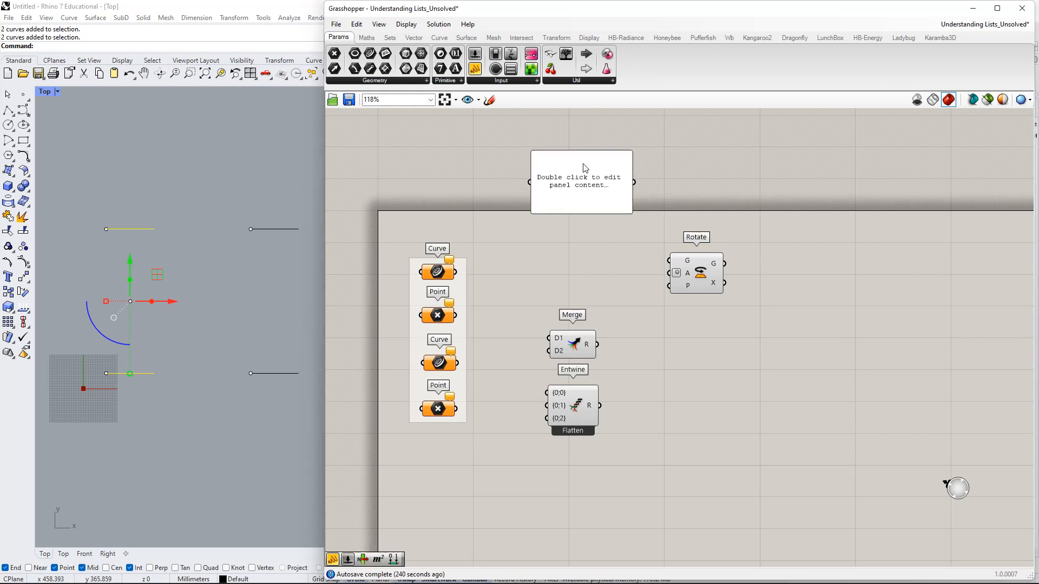
drag(572, 198, 575, 180)
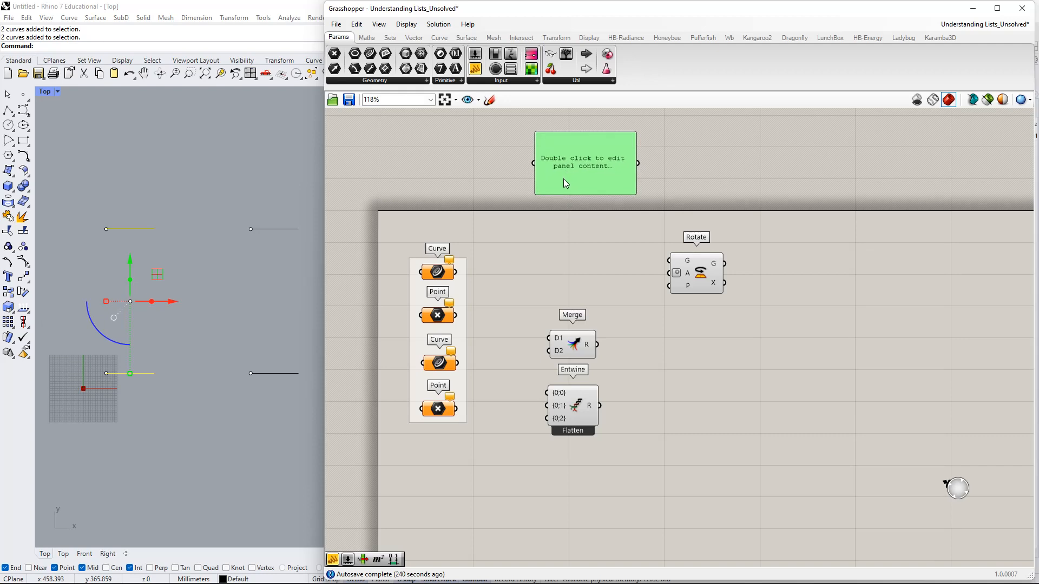
Reference four Rhino lines in the first Curve parameter, in the order upper-left, lower-right, upper-right, lower-left.
click(444, 269)
click(376, 268)
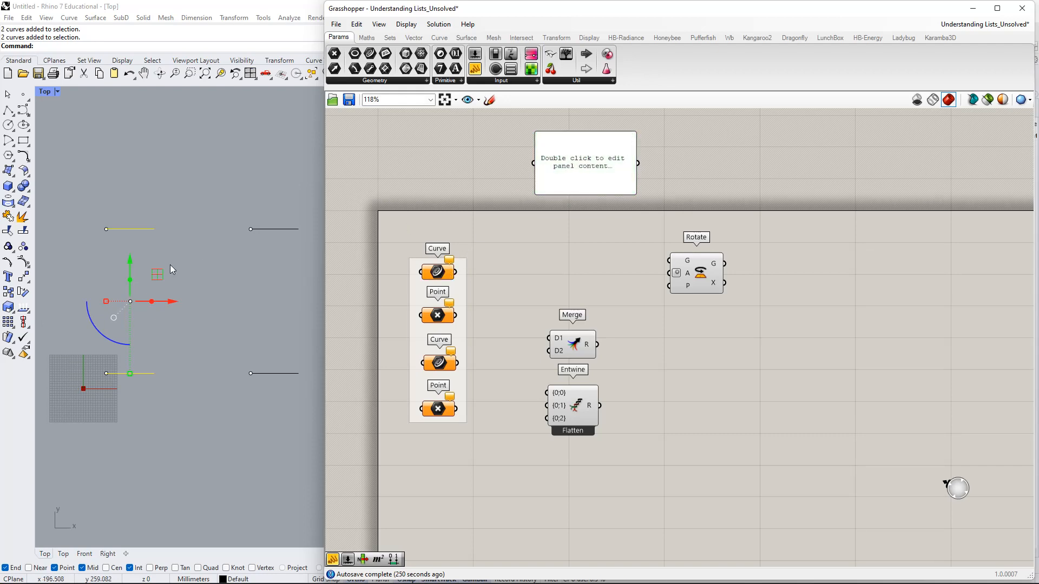
click(181, 254)
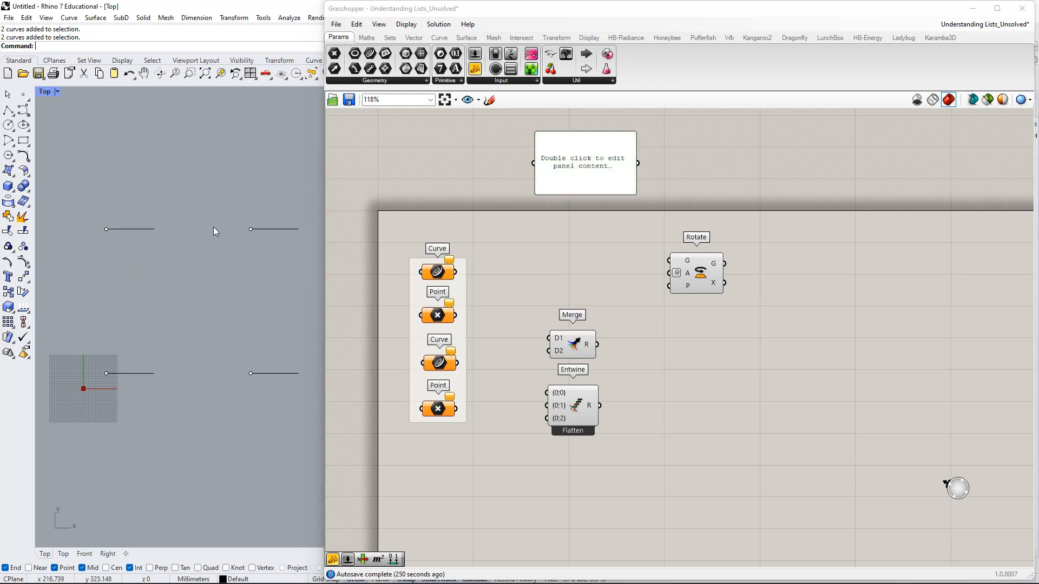
right_click(441, 270)
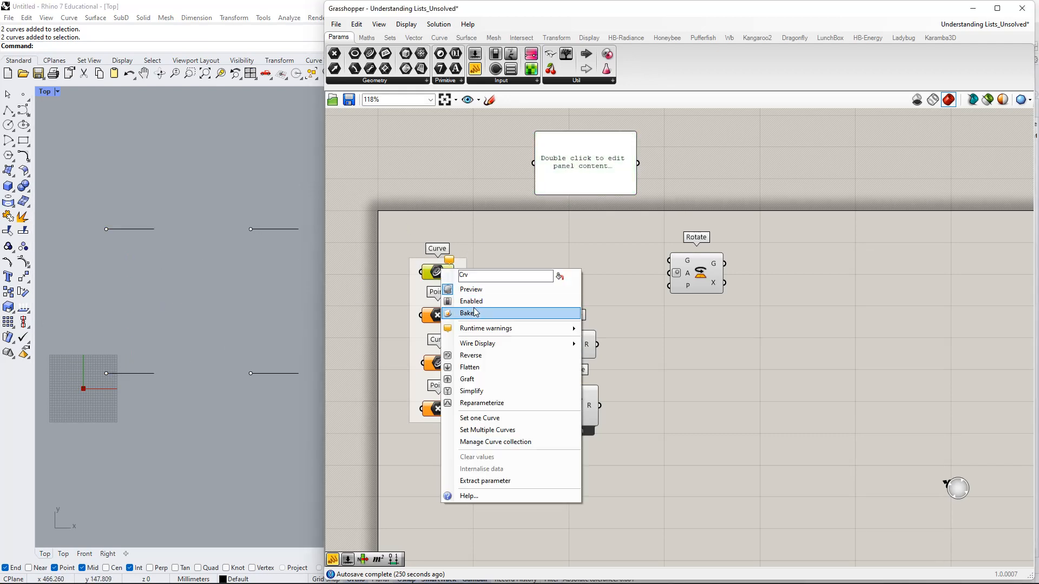
click(501, 430)
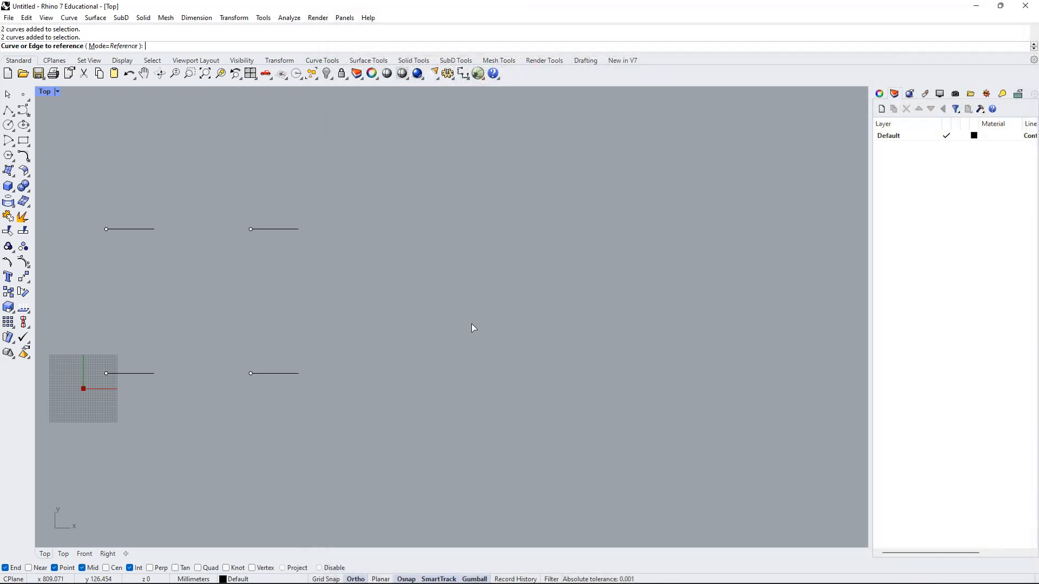
click(148, 229)
click(290, 373)
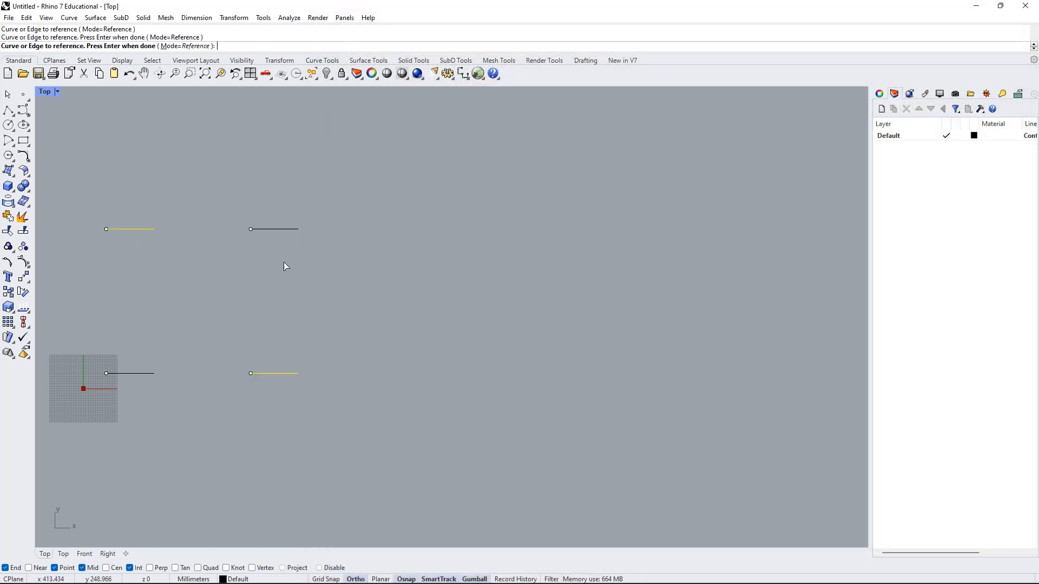
click(281, 230)
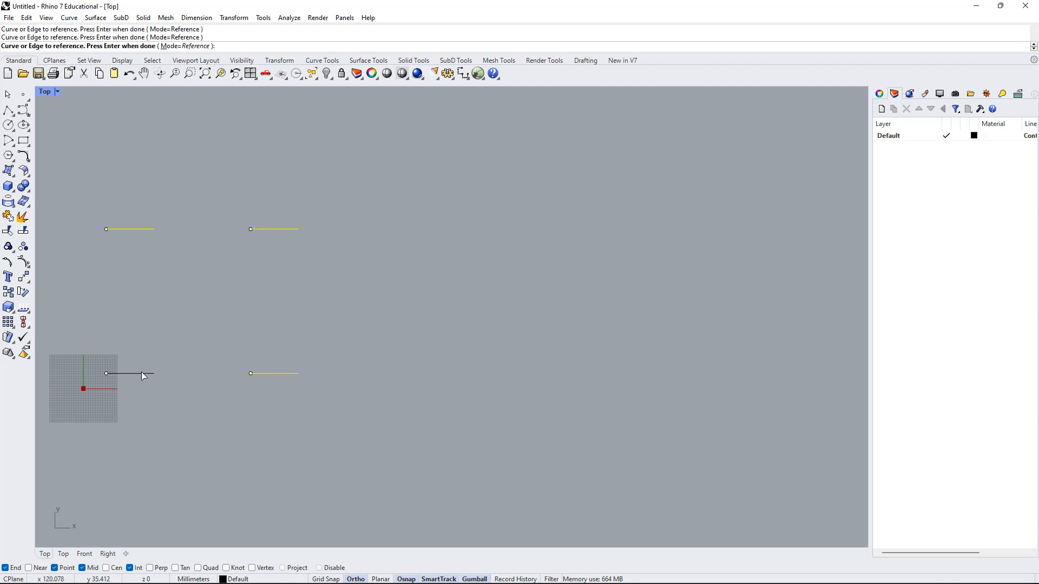
click(142, 372)
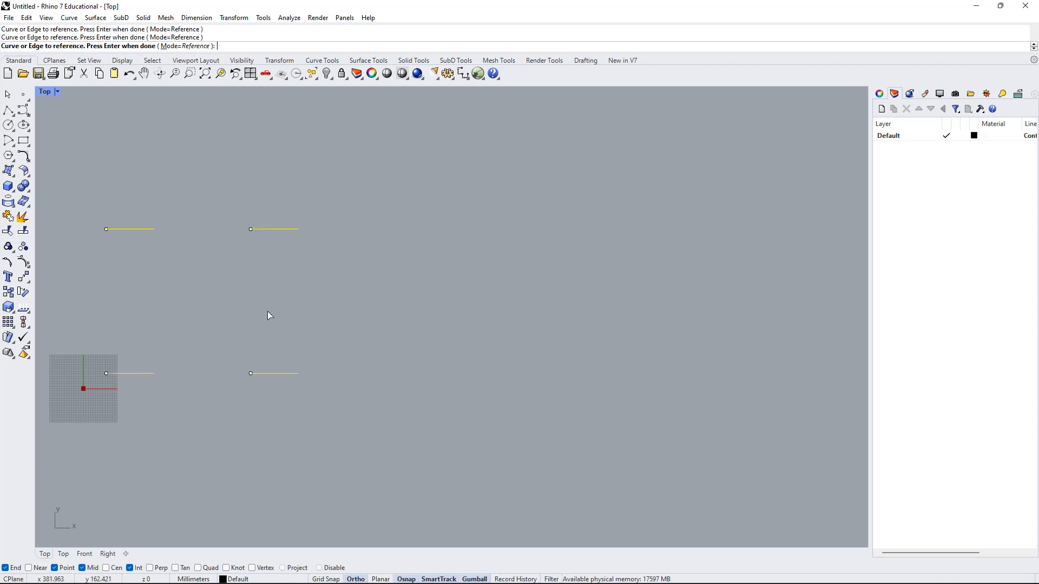
key(Return)
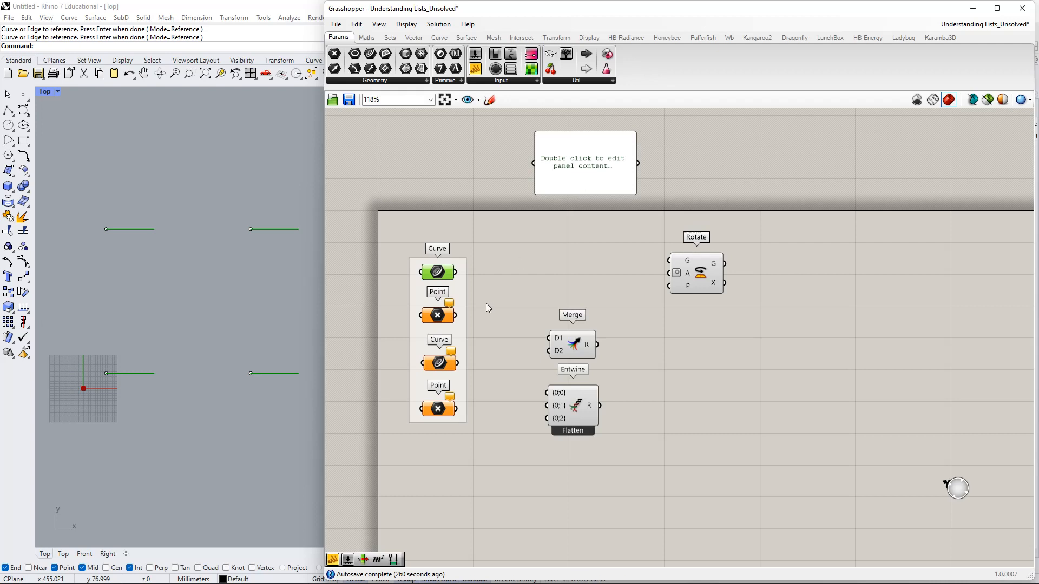
click(454, 230)
drag(433, 272, 433, 270)
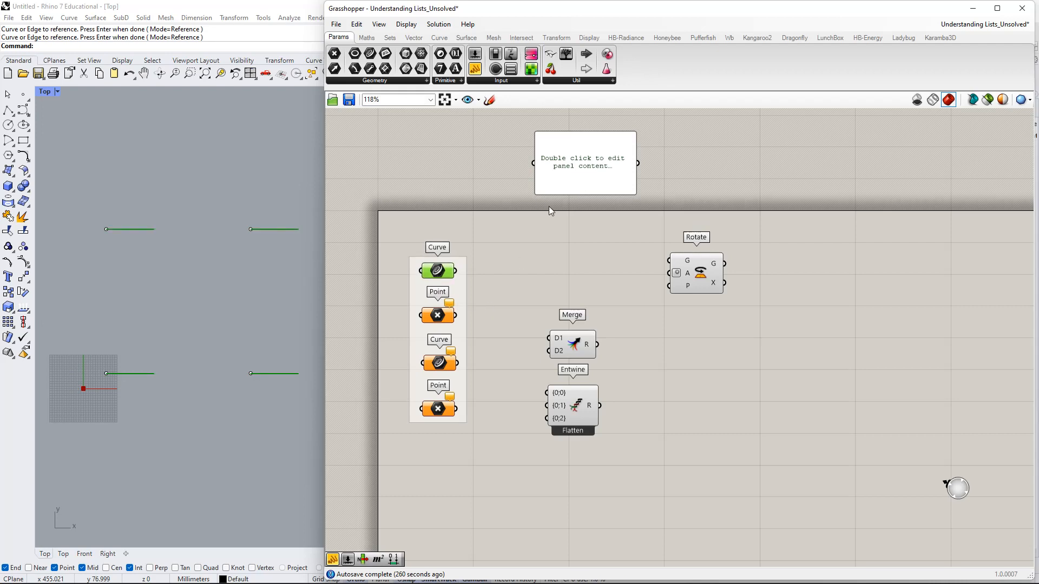
Connect the first Curve parameter to the panel, widen the panel, and move it up above the frame.
right_drag(549, 206, 524, 278)
drag(472, 354, 509, 235)
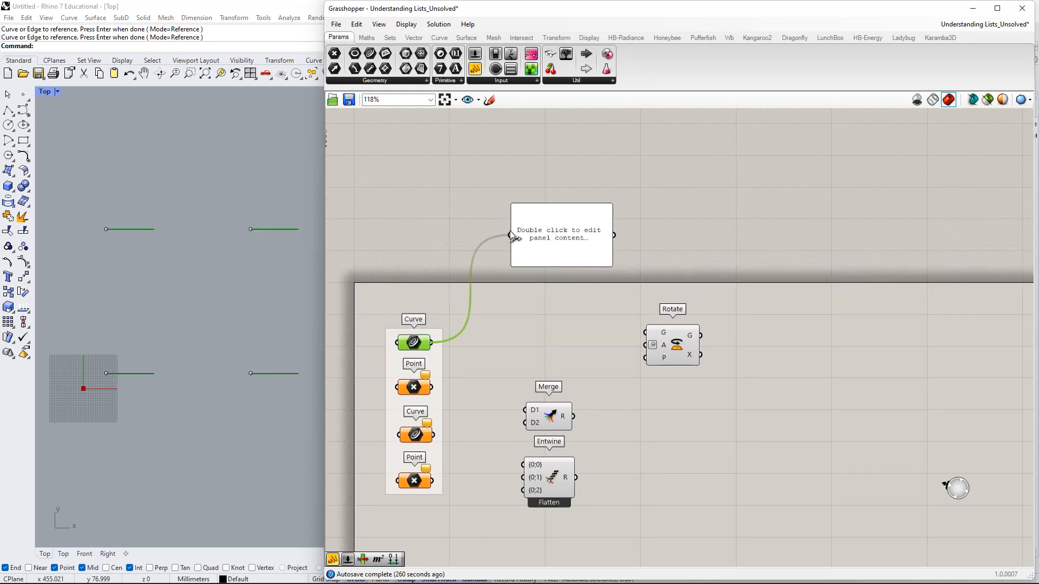
drag(610, 271, 772, 271)
drag(690, 247, 661, 211)
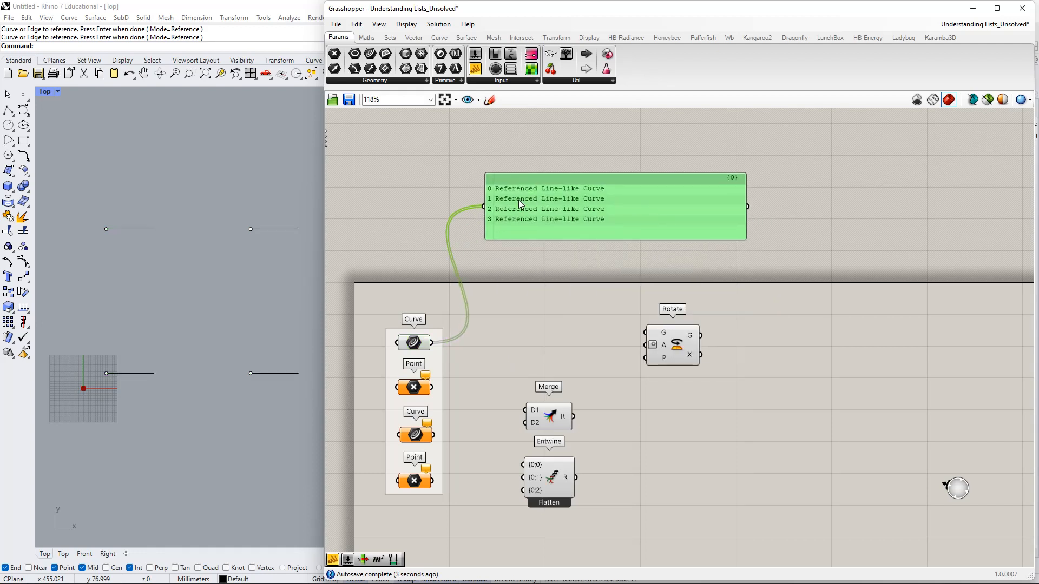
drag(506, 195, 500, 165)
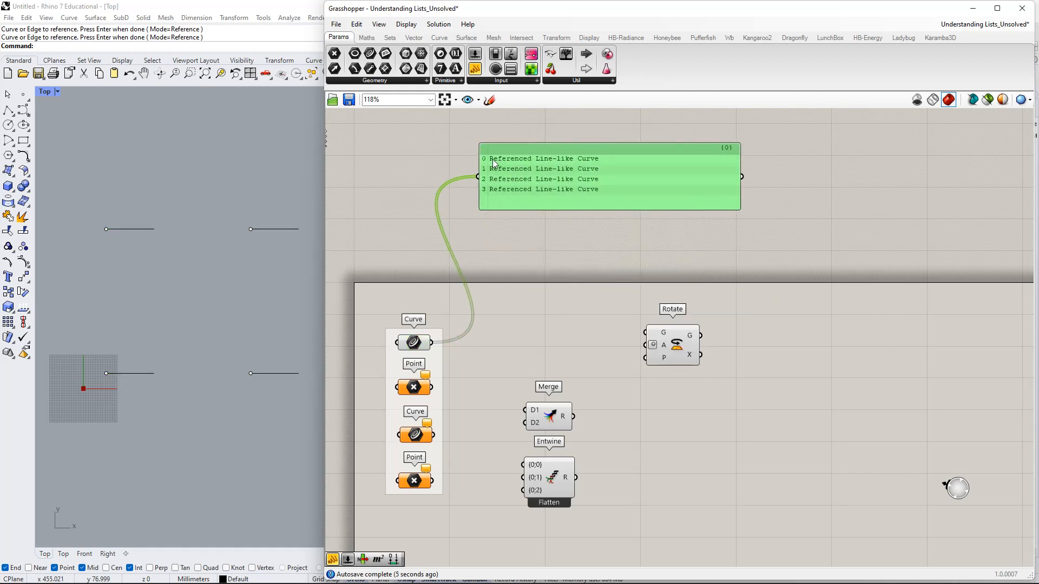
right_drag(502, 271, 520, 290)
click(622, 267)
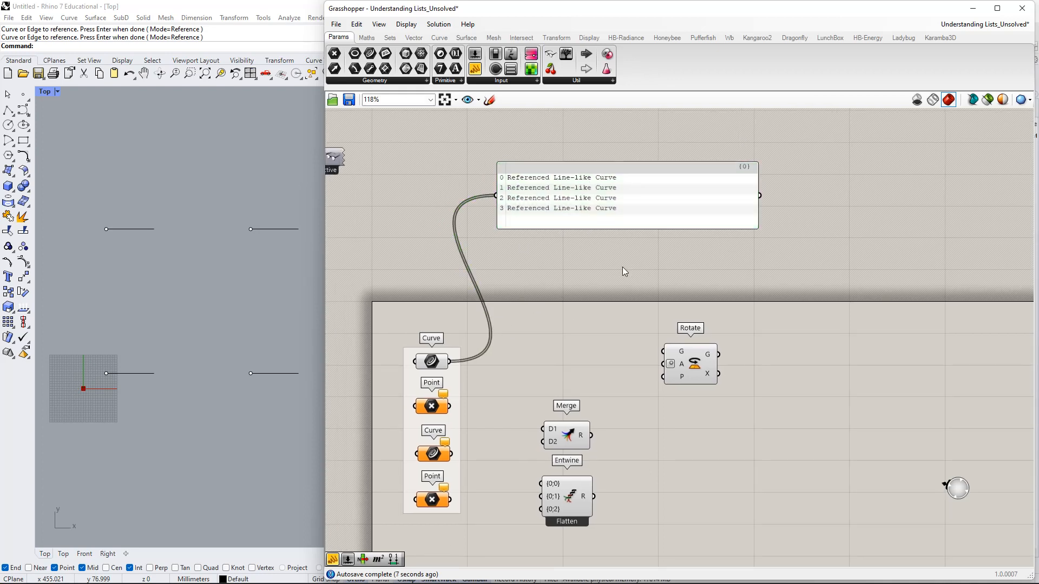
double_click(622, 267)
text(//)
key(Return)
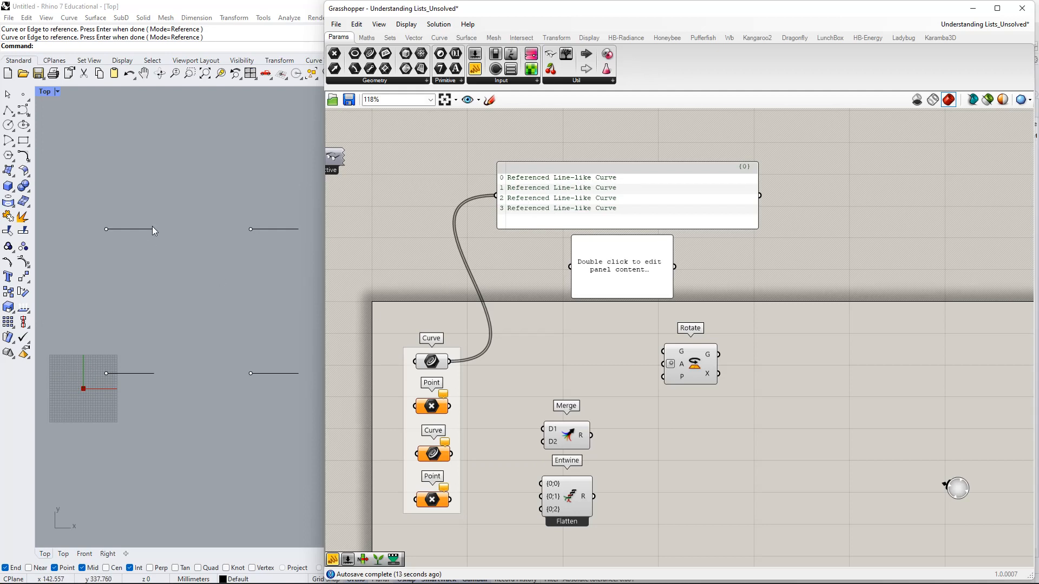
click(627, 286)
key(Delete)
Add a List Item component below the panel and connect the first Curve parameter to its L input.
double_click(603, 274)
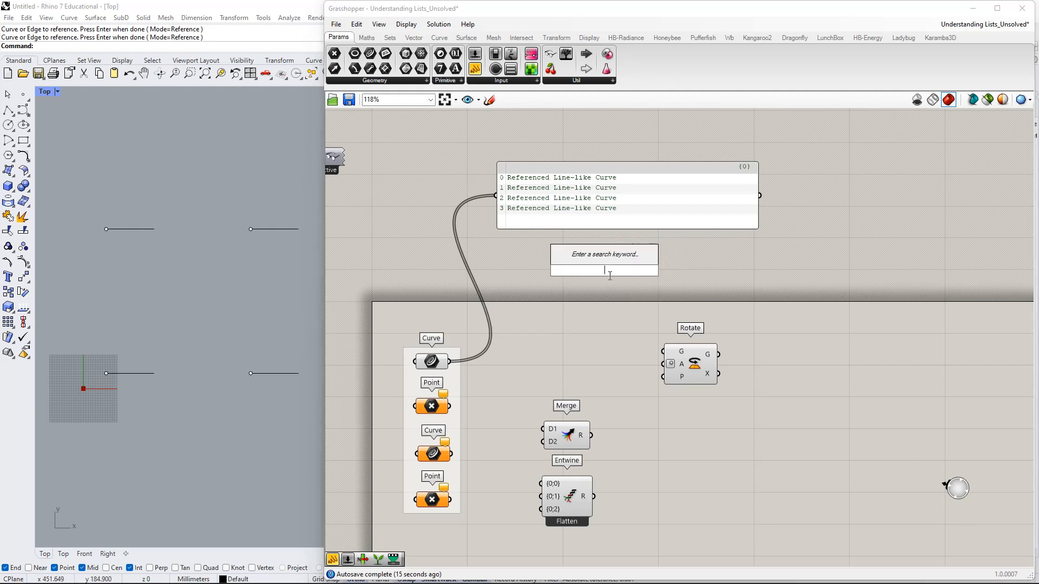
text(item)
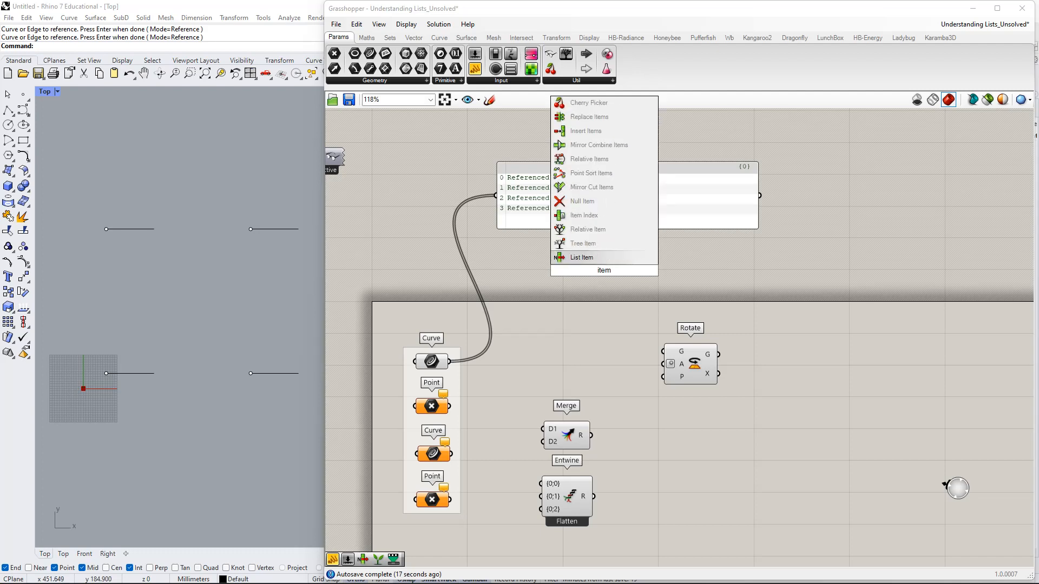
key(Return)
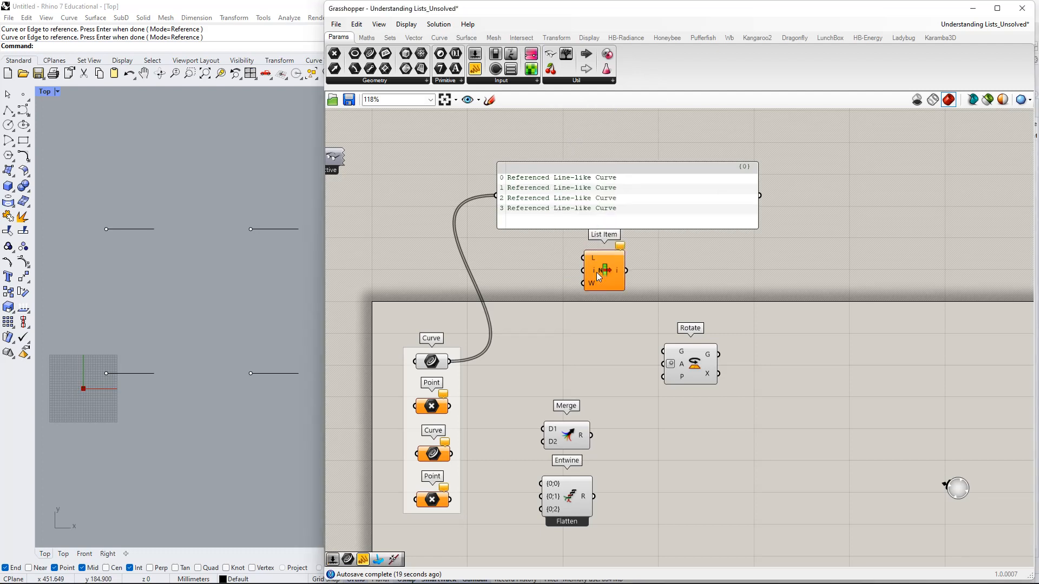
scroll(594, 273, up, 1)
right_drag(594, 273, 653, 289)
drag(661, 292, 587, 380)
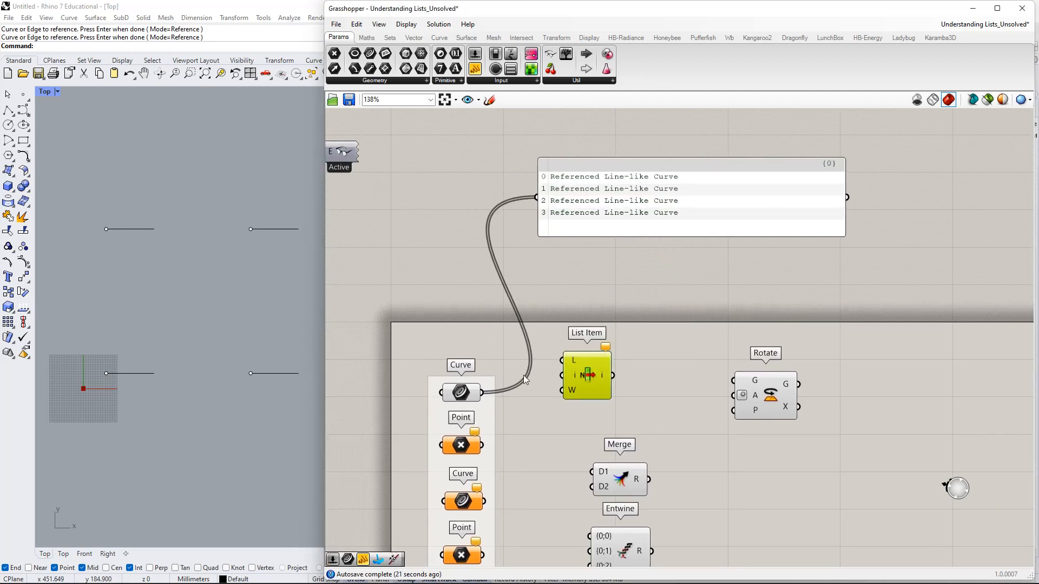
scroll(524, 375, up, 2)
drag(482, 387, 712, 235)
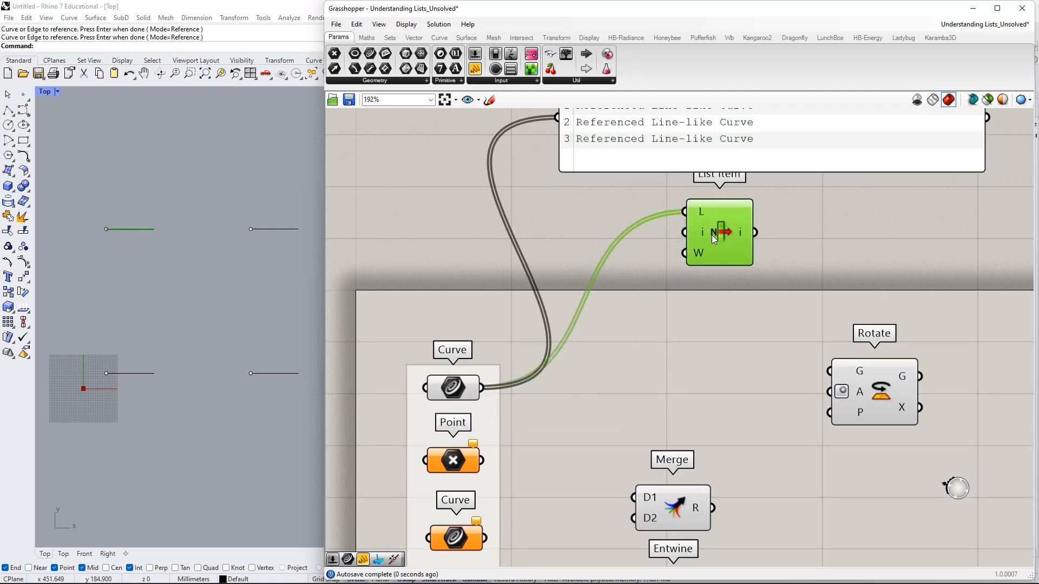
right_drag(712, 234, 660, 315)
drag(659, 299, 654, 348)
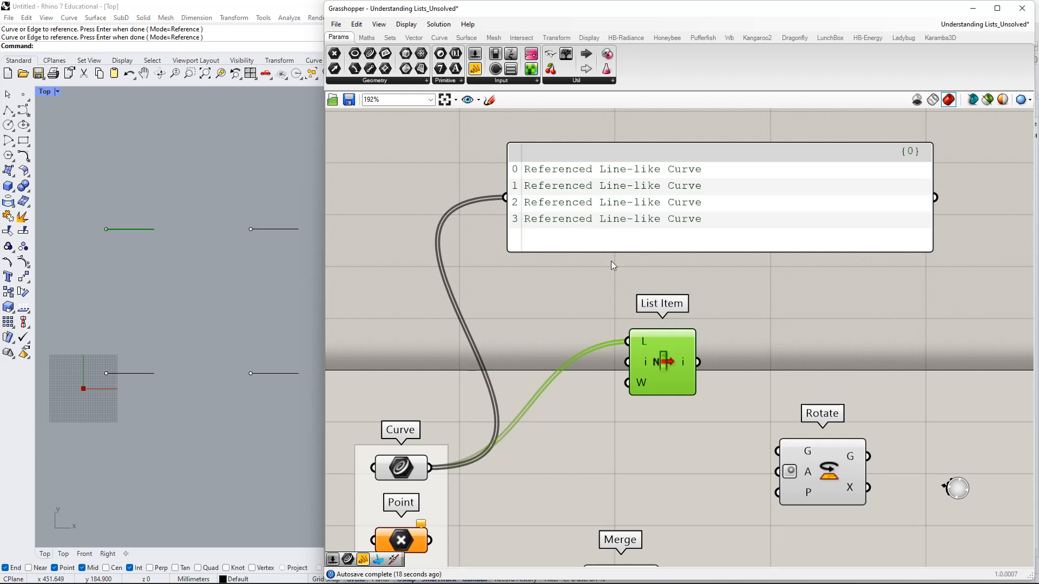
Shift the panel and List Item slightly on the canvas and inspect the data in List Item's L input.
right_drag(628, 221, 611, 235)
drag(588, 208, 597, 192)
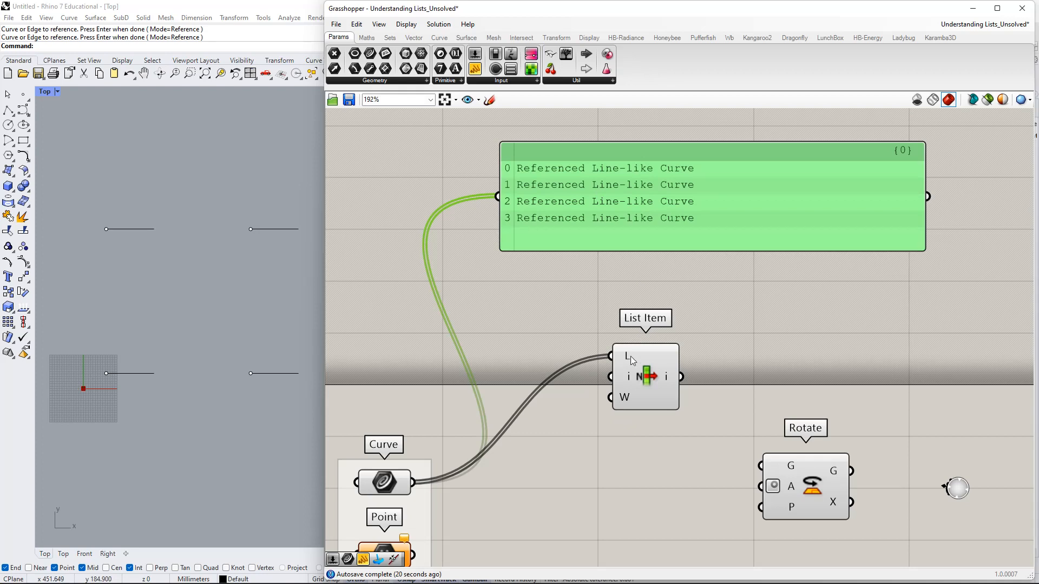
drag(631, 356, 596, 337)
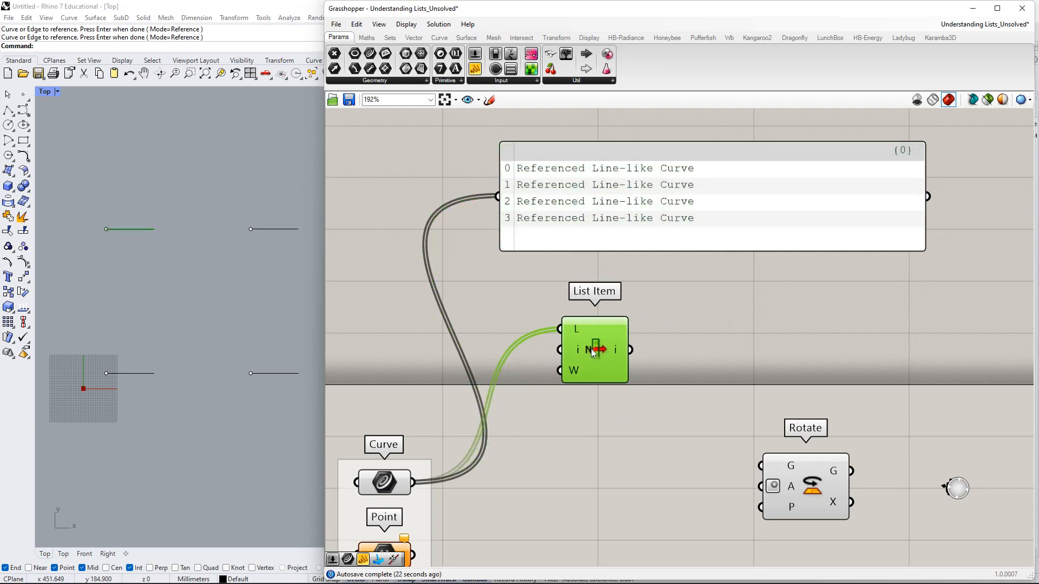
right_drag(591, 348, 644, 271)
mouse_move(629, 249)
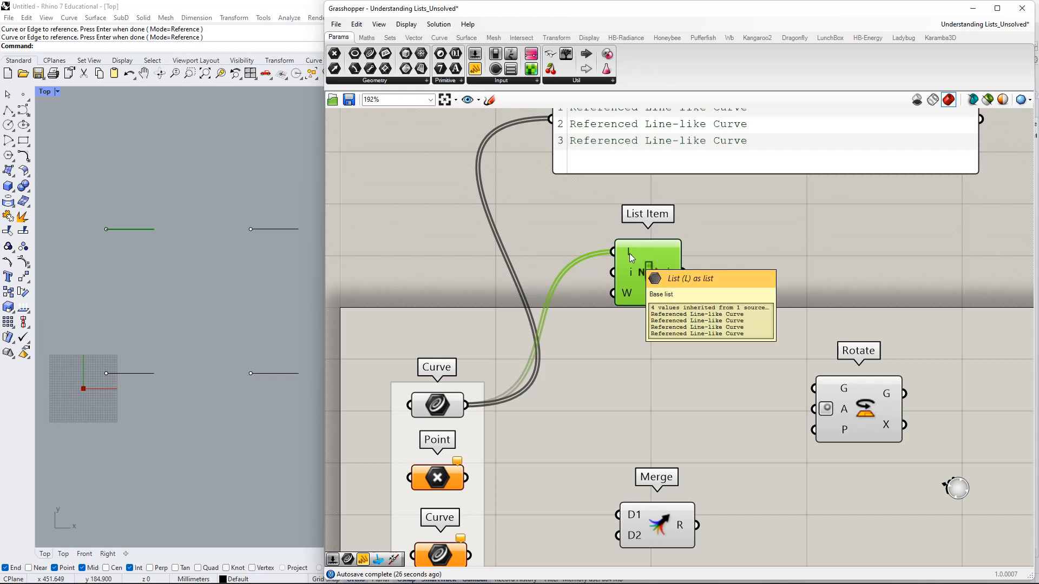
click(451, 414)
Inspect List Item's index input and move the component further right to leave space for a slider beside it.
drag(653, 280, 628, 310)
right_drag(583, 317, 509, 284)
right_drag(579, 249, 563, 304)
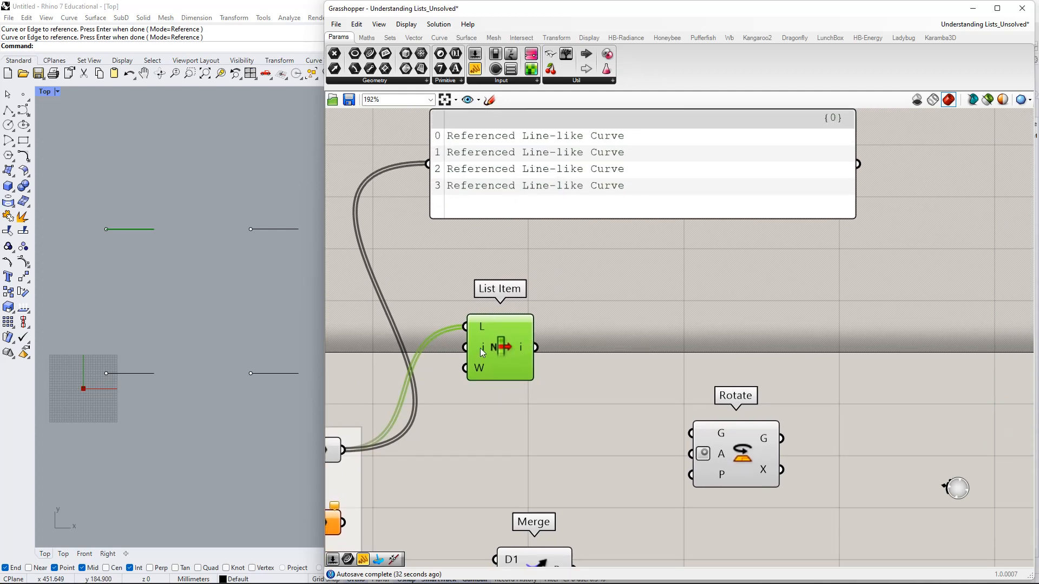
mouse_move(482, 348)
right_drag(613, 337, 686, 316)
drag(589, 327, 721, 326)
right_drag(706, 276, 688, 325)
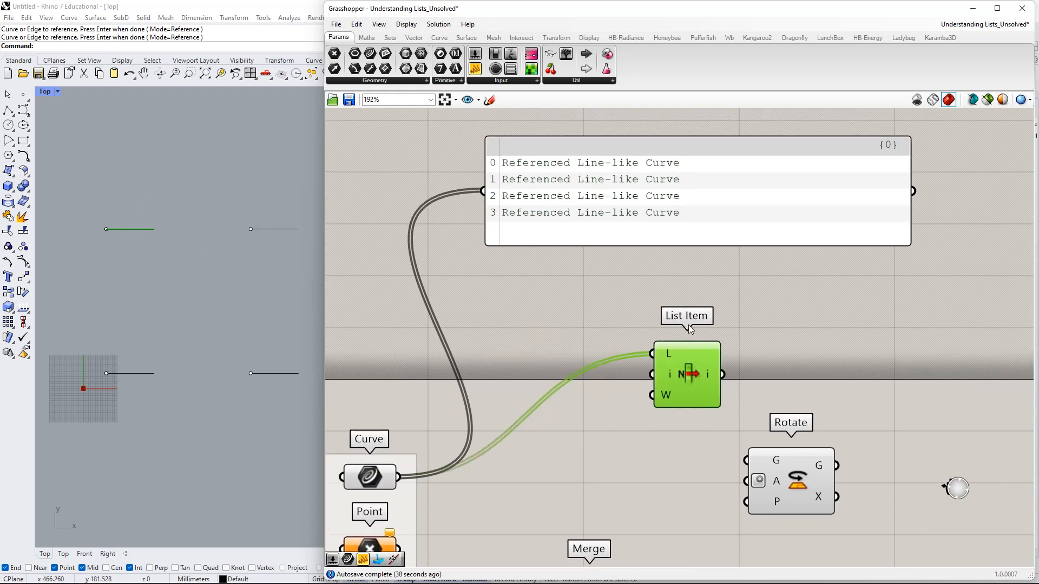
Add a number slider ranging from 0 to 3, connect it to List Item's index input, and place it beside the component.
double_click(557, 296)
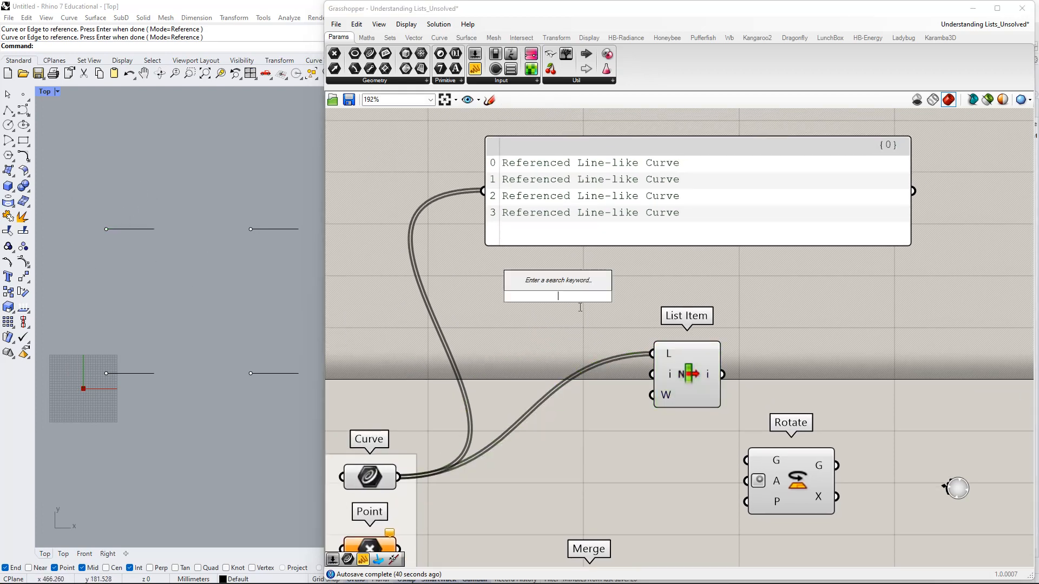
text(0..)
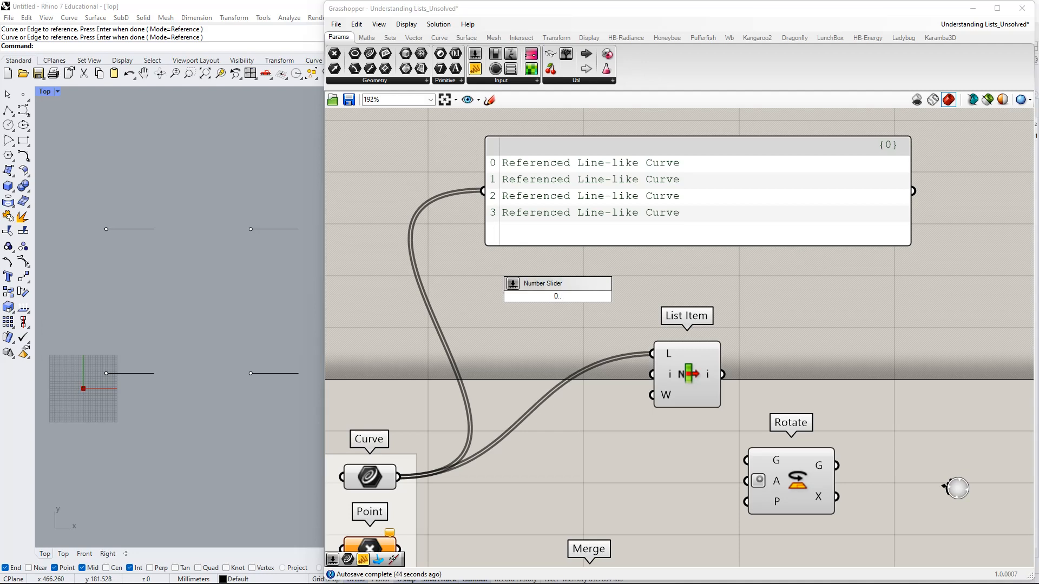
drag(557, 291, 557, 295)
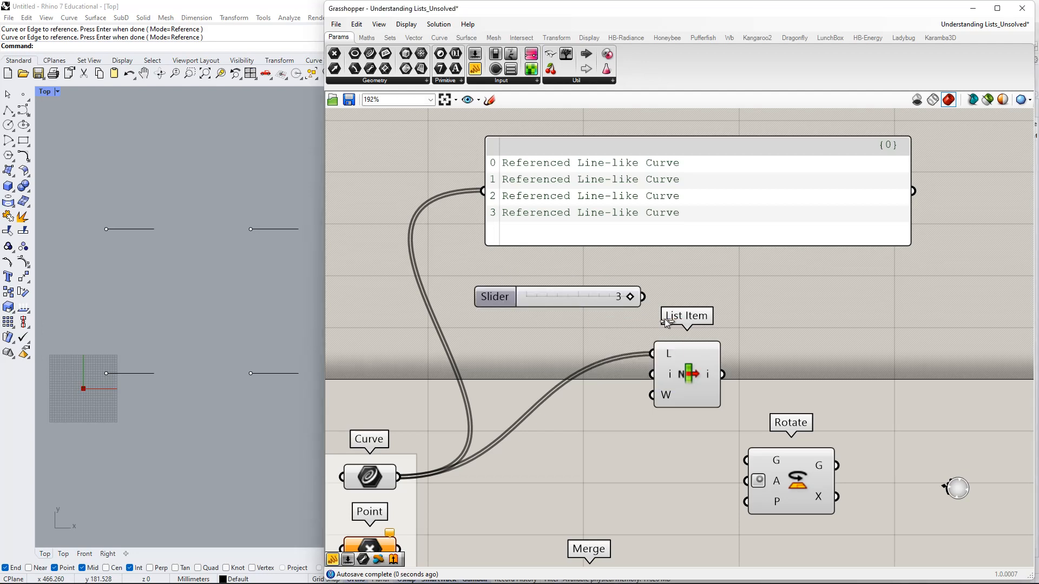
drag(643, 297, 652, 374)
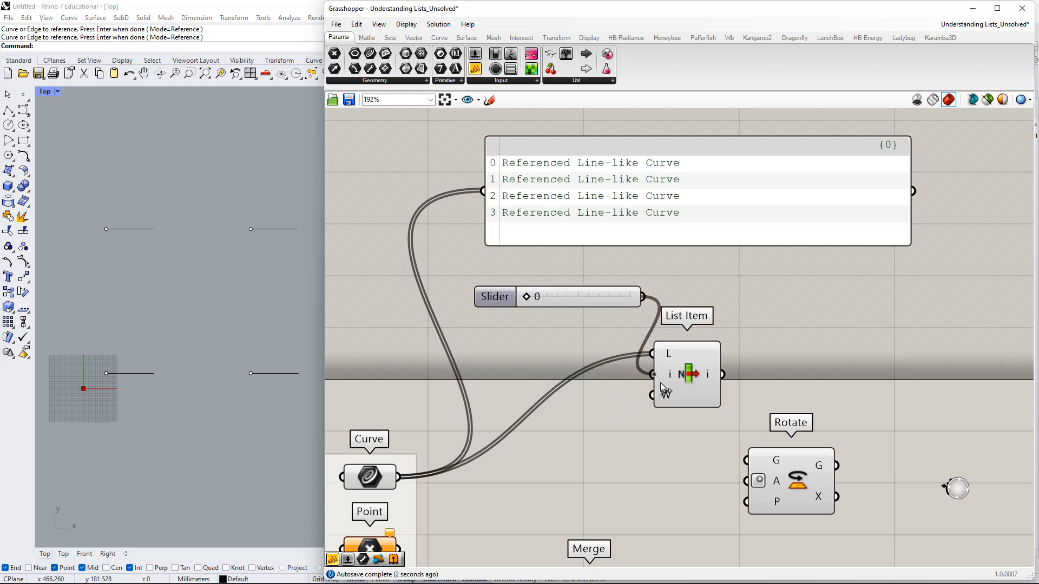
drag(605, 301, 563, 332)
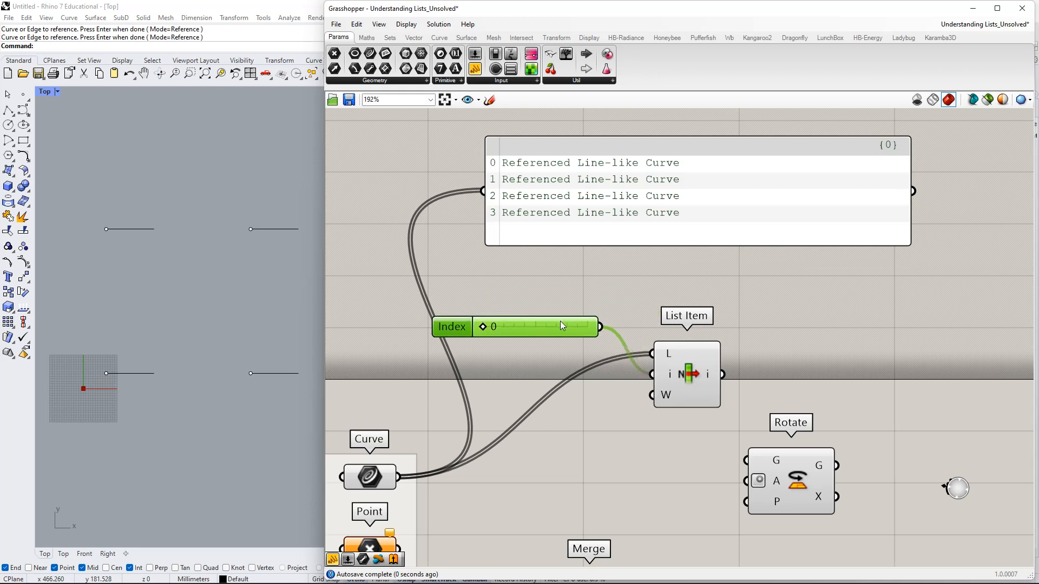
Step the Index slider up to 3, selecting List Item to examine which Rhino line each index returns.
click(693, 374)
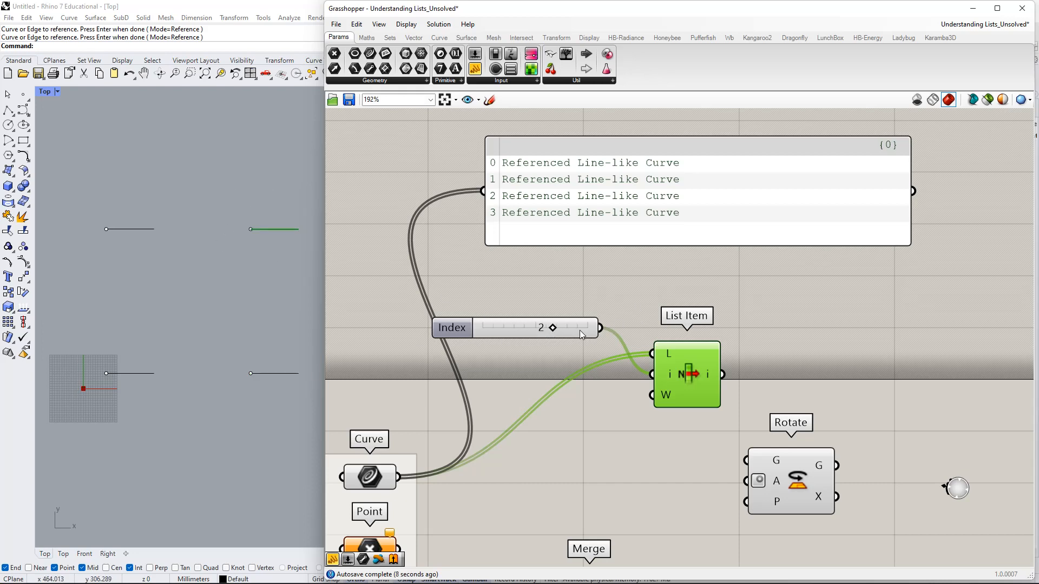
drag(553, 329, 641, 333)
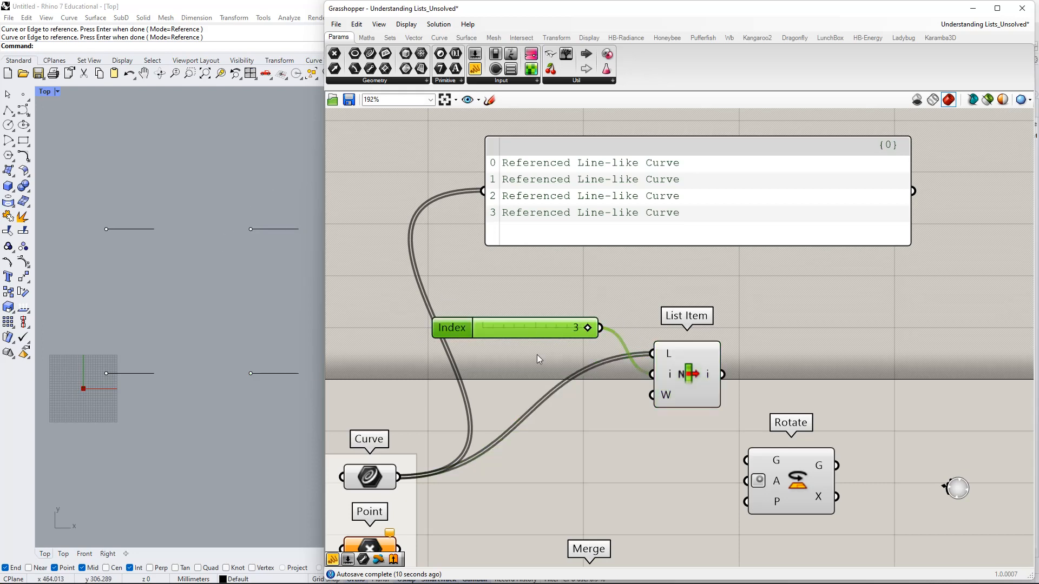
click(699, 381)
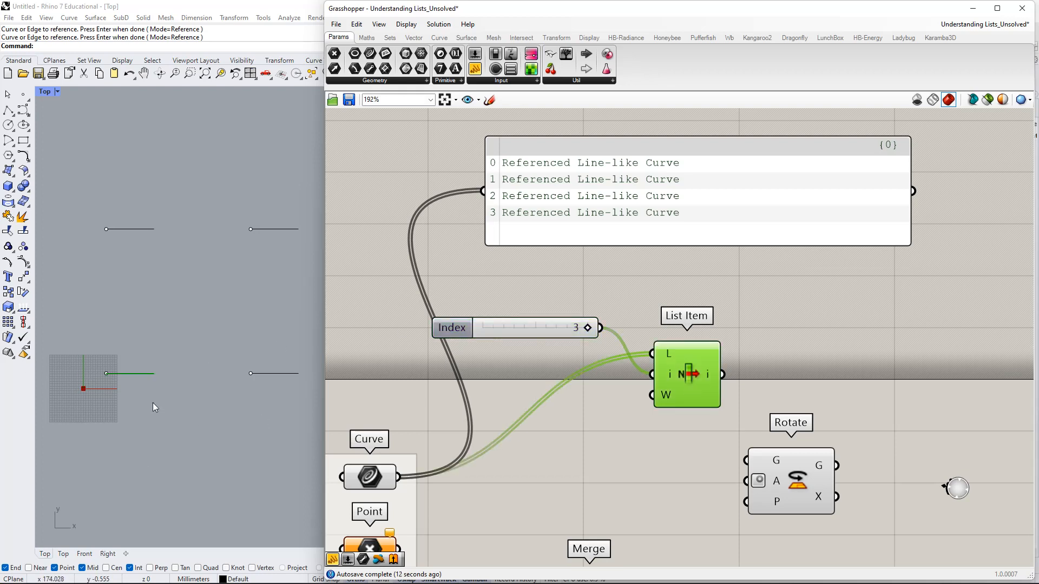
right_drag(807, 267, 855, 225)
right_drag(752, 280, 747, 358)
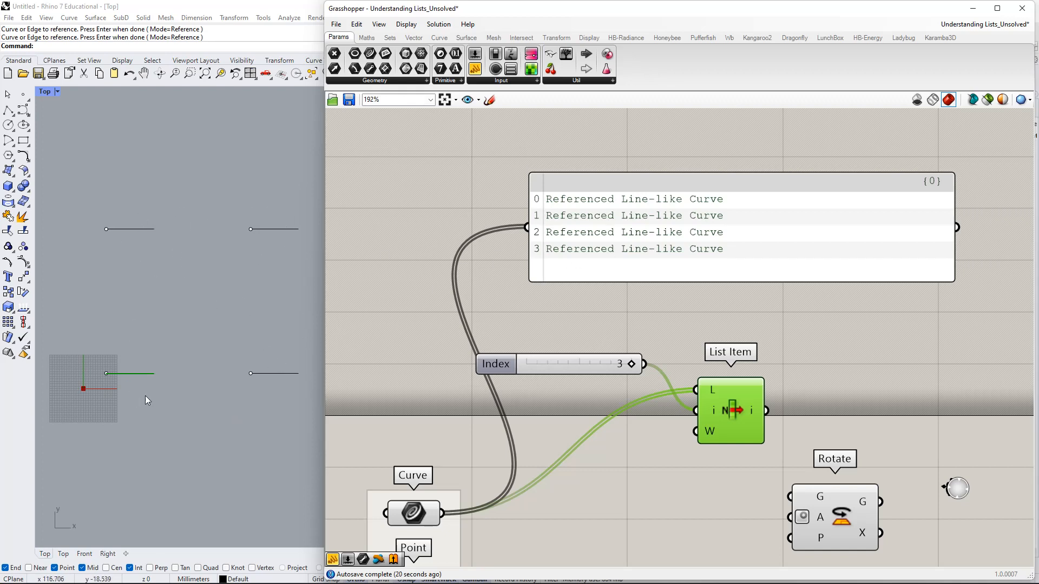
Reference the four Rhino lines again in the first Curve parameter, in the order upper-left, upper-right, lower-left, lower-right.
right_drag(578, 482, 636, 355)
right_click(470, 354)
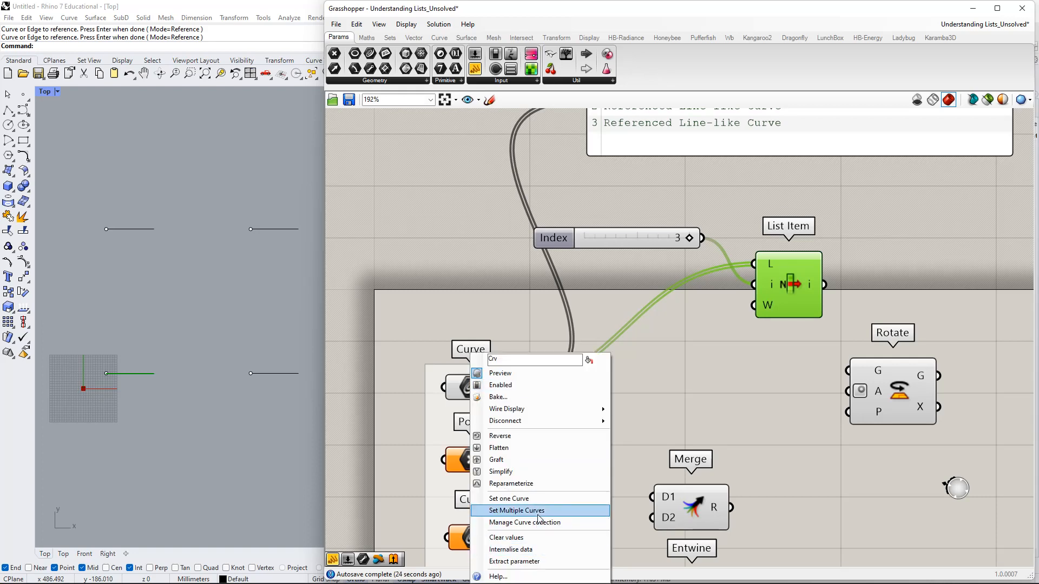
click(539, 512)
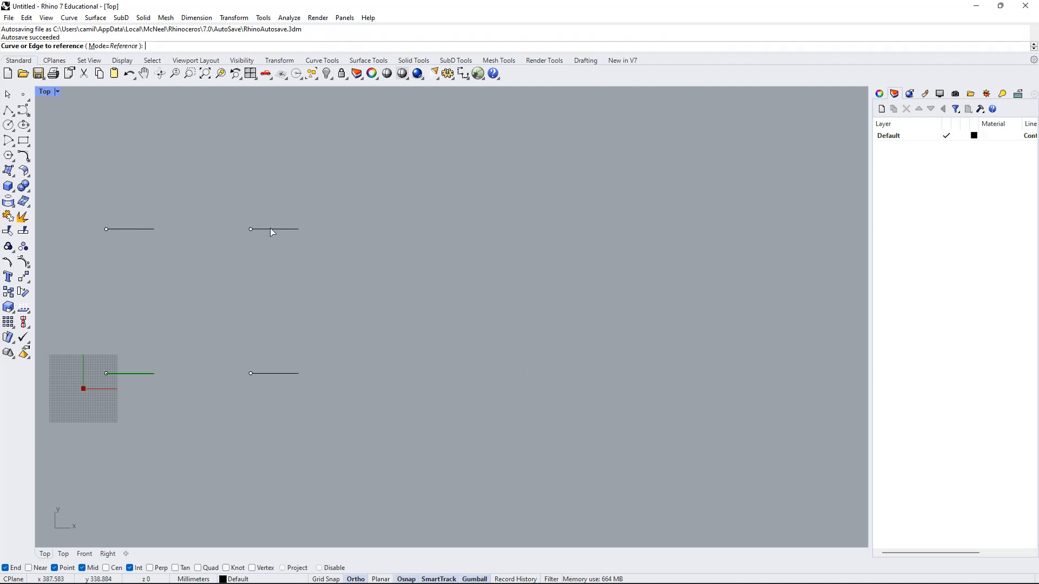
click(150, 230)
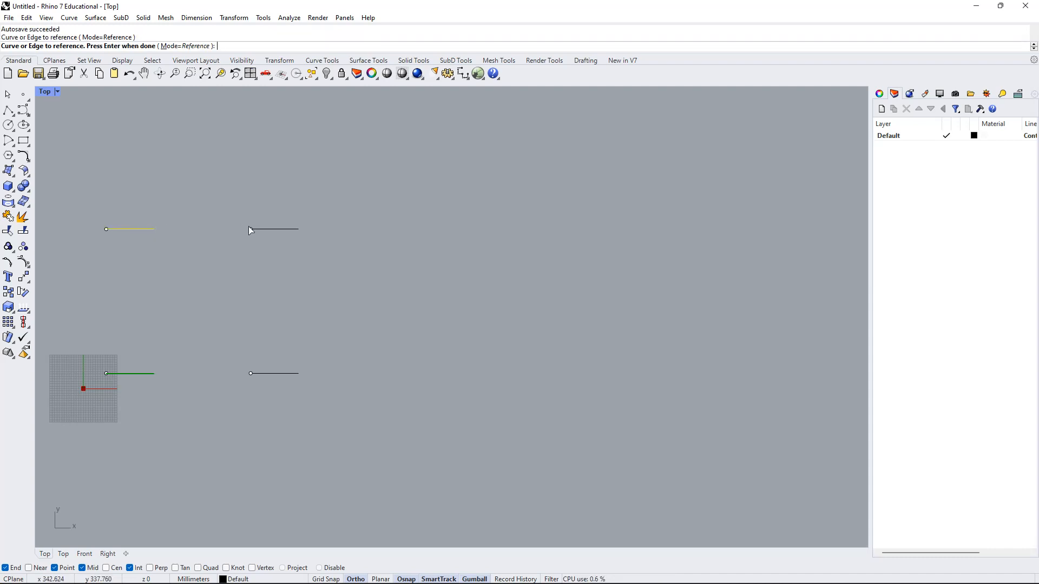
click(285, 233)
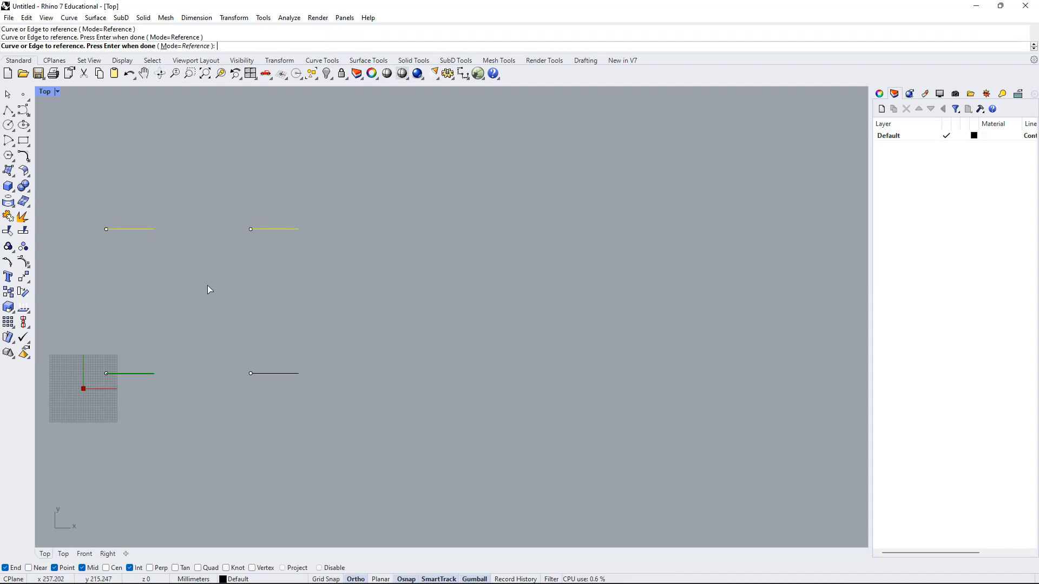
click(139, 374)
click(293, 378)
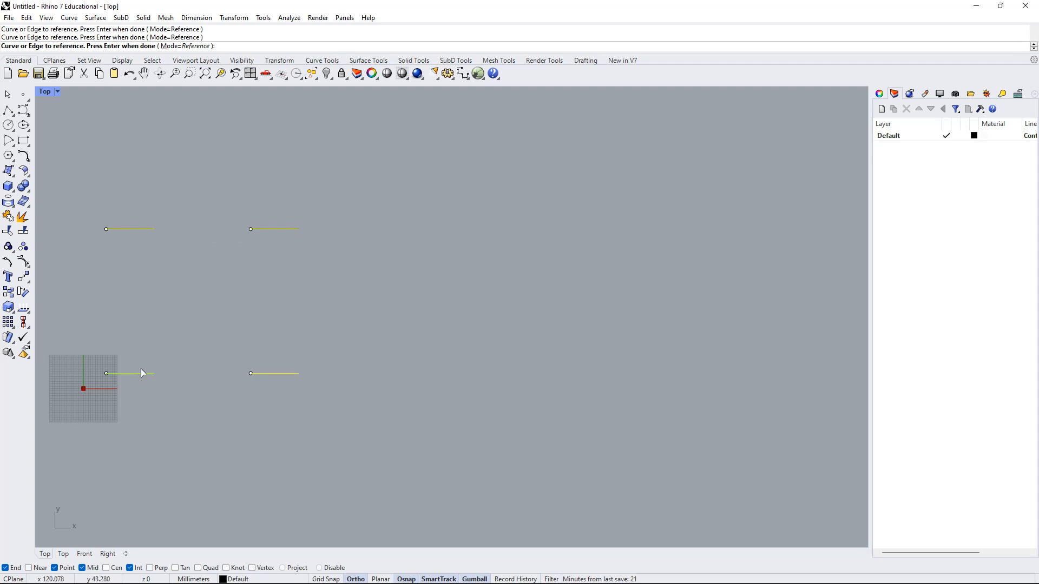
key(Return)
Step the Index slider from 0 to 3 to check the new line order, and align it with List Item's index input.
right_drag(635, 251, 575, 348)
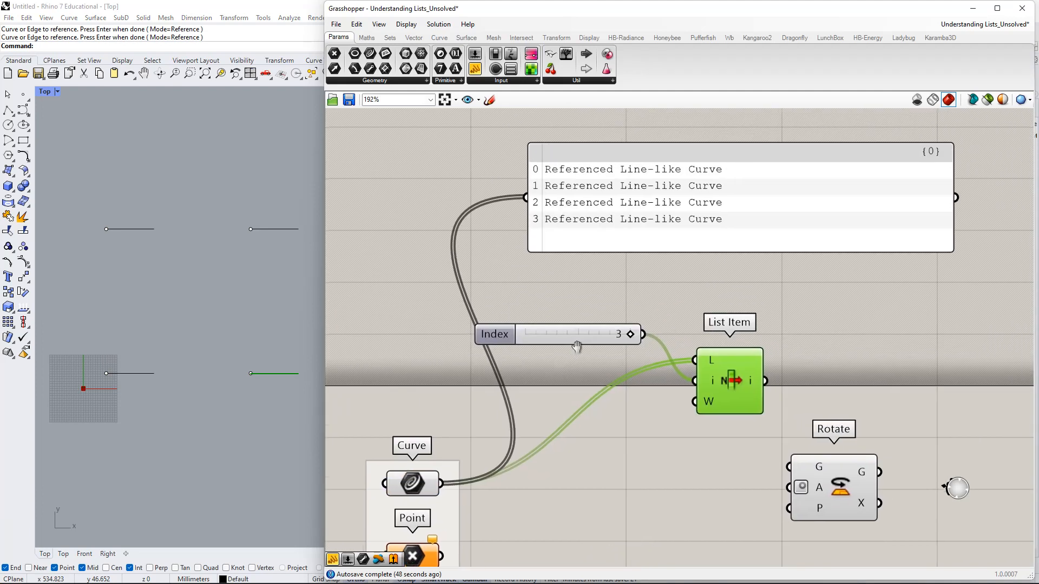
right_drag(677, 327, 617, 363)
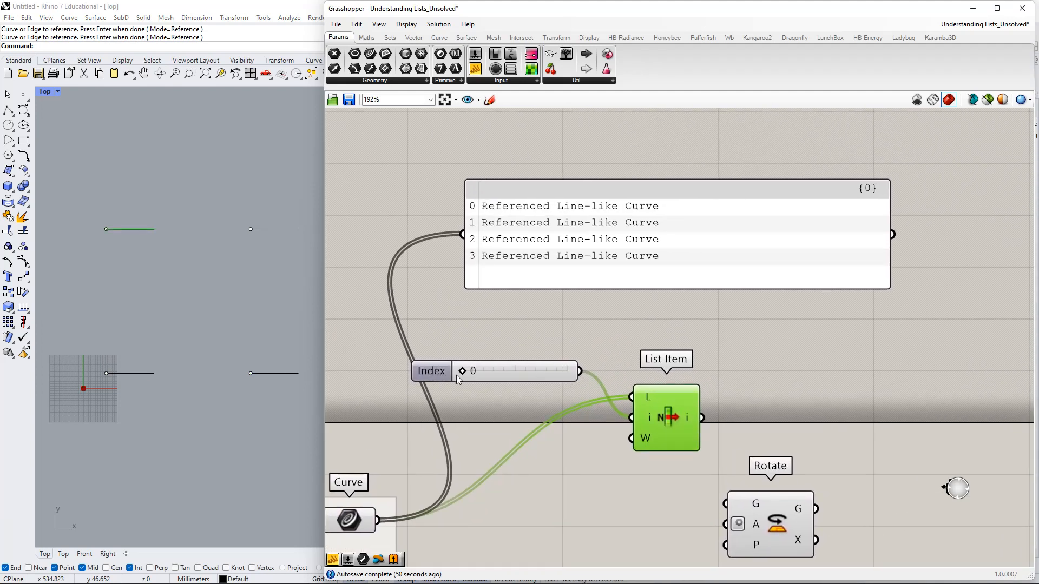
drag(658, 433, 647, 416)
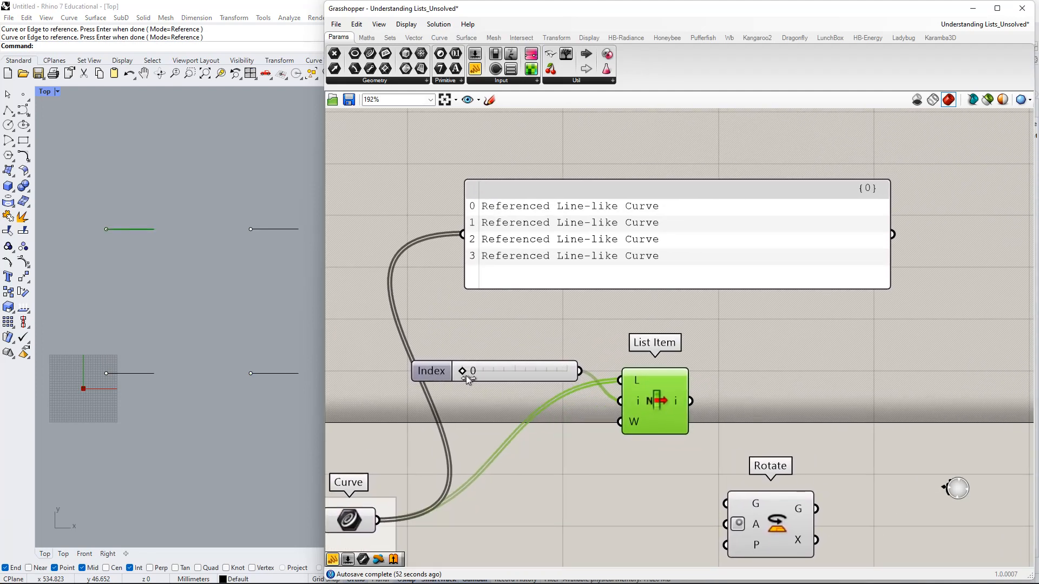
drag(504, 374, 532, 371)
right_drag(603, 380, 644, 289)
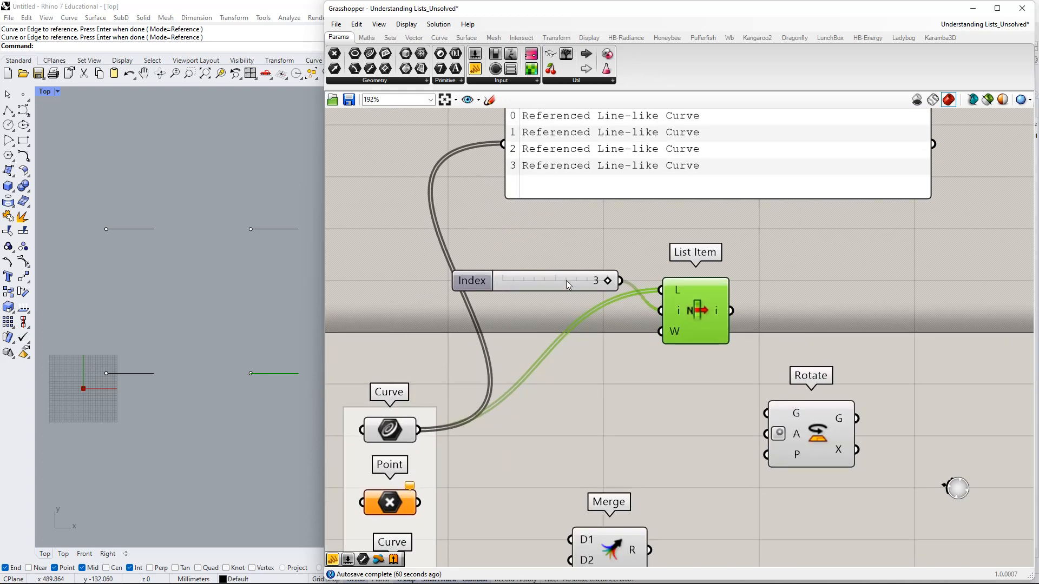
drag(566, 280, 561, 310)
right_drag(543, 343, 589, 338)
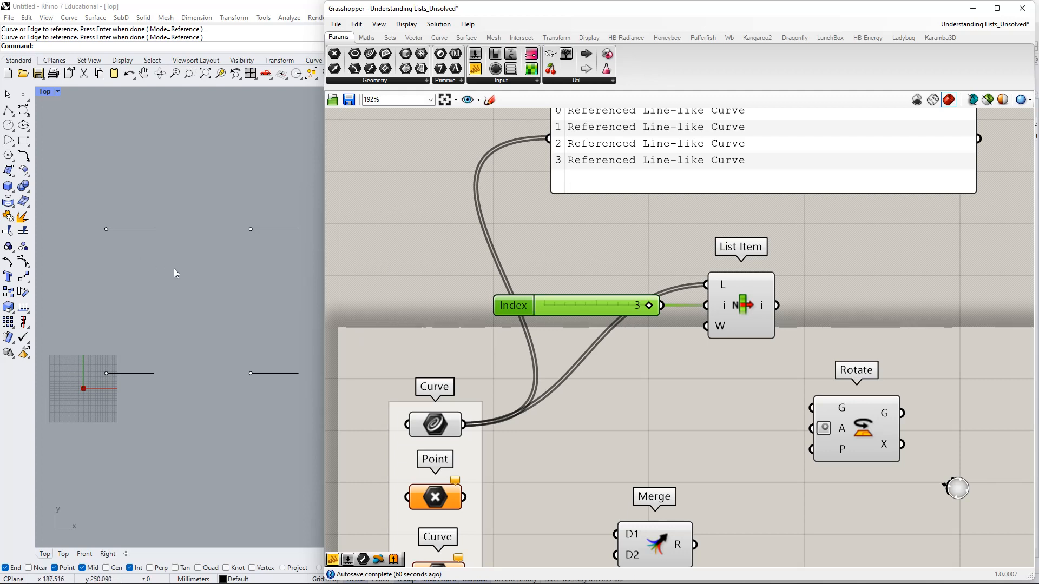
Narrow the panel listing the referenced curves and position it above the List Item component.
right_drag(625, 289, 594, 389)
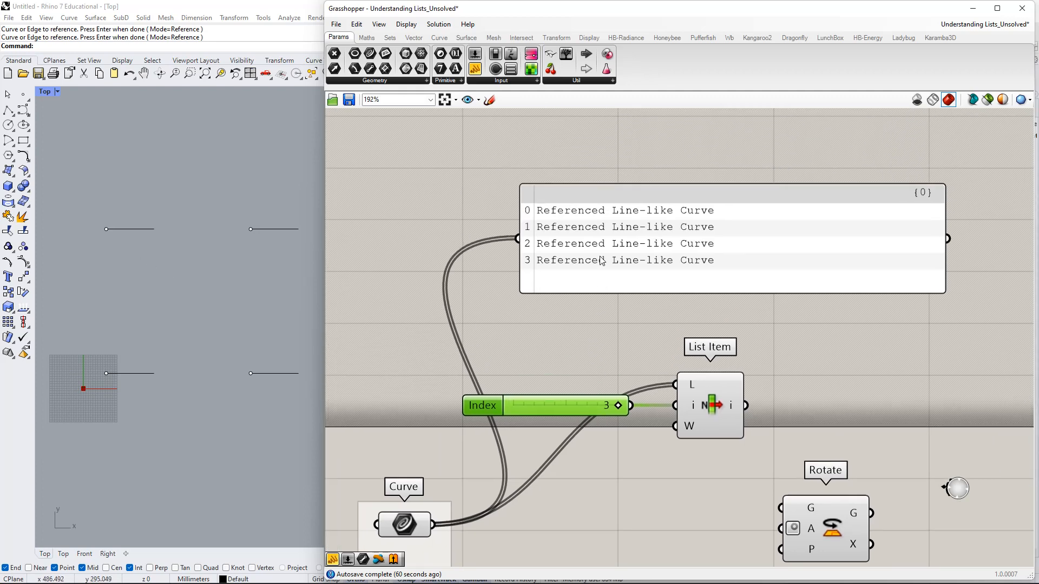
drag(600, 253, 558, 318)
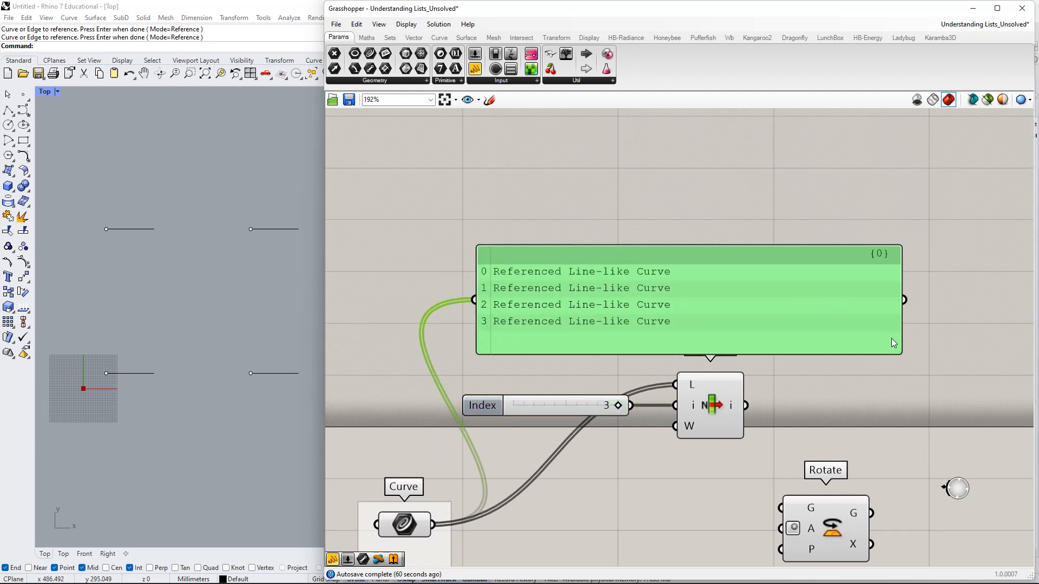
drag(902, 336, 739, 336)
drag(636, 309, 676, 209)
scroll(641, 249, down, 1)
right_drag(637, 249, 595, 335)
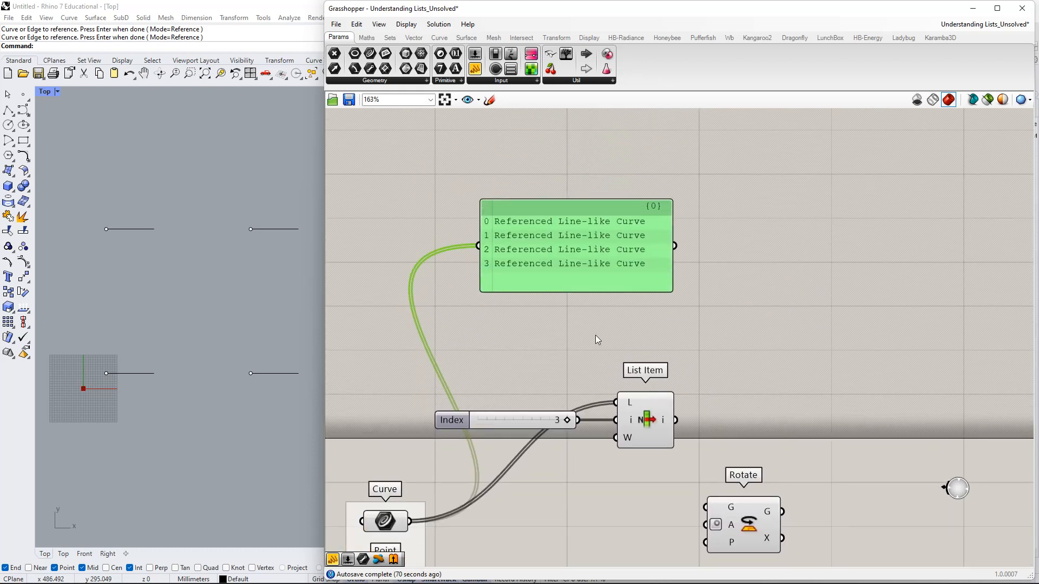
drag(605, 251, 590, 282)
right_drag(590, 357, 596, 288)
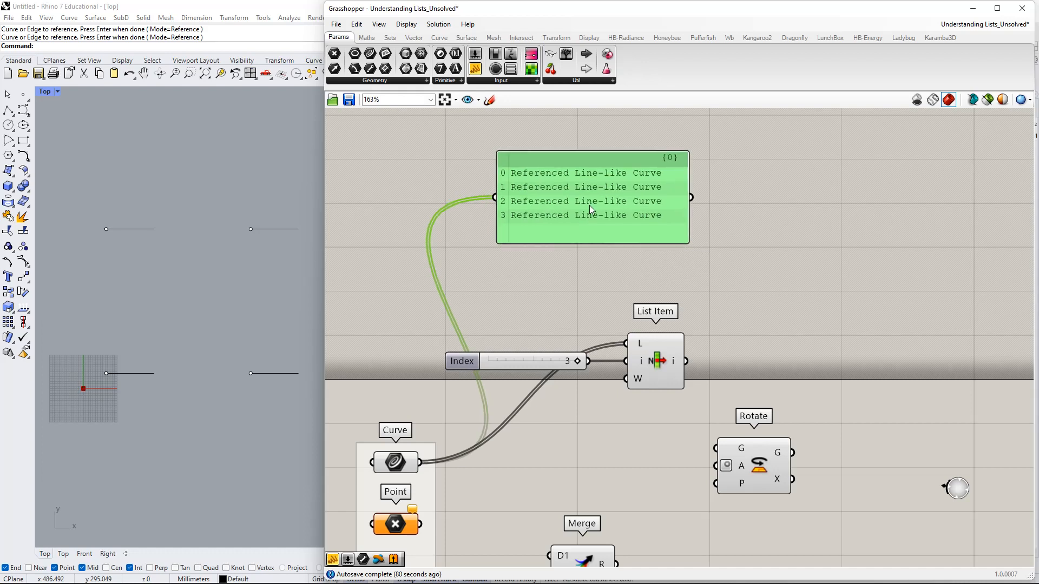
Delete the curve list panel, the Index slider and the List Item component from the canvas.
key(Delete)
right_drag(693, 386, 721, 281)
drag(721, 281, 490, 189)
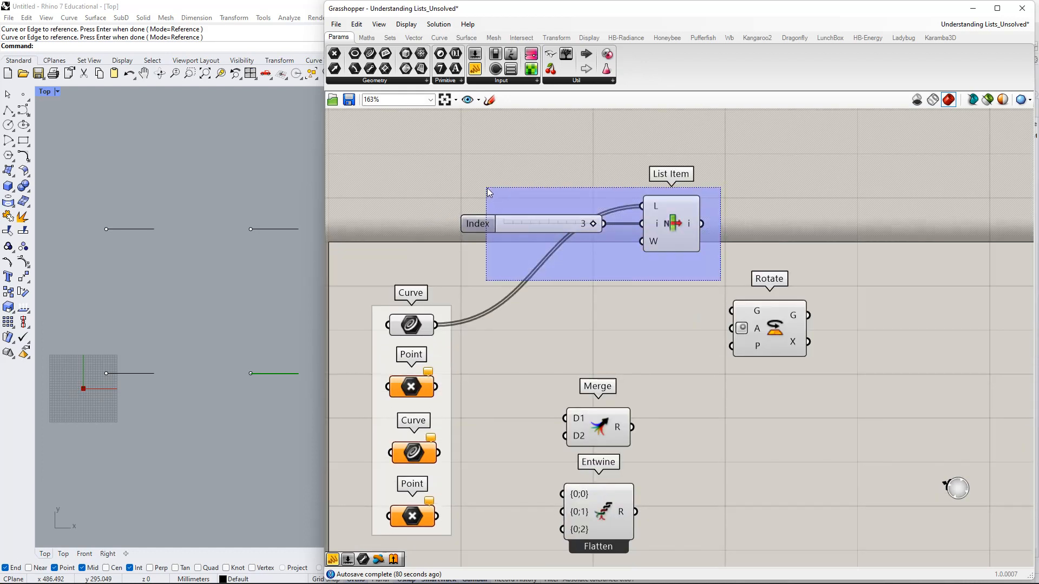
key(Delete)
Clear the referenced values from the first Curve parameter.
right_drag(563, 272, 609, 222)
right_drag(587, 263, 570, 314)
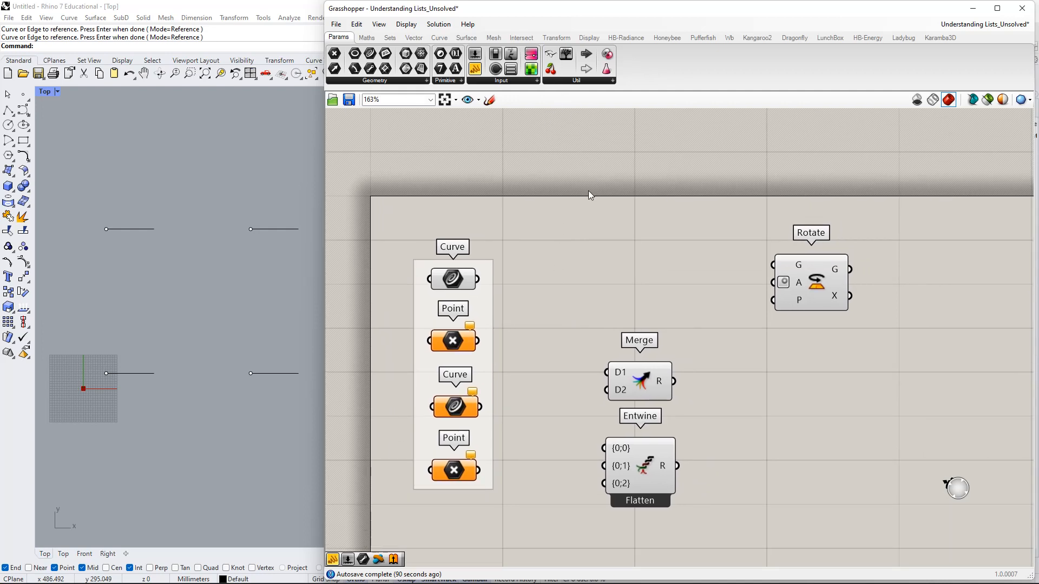
right_drag(591, 193, 561, 186)
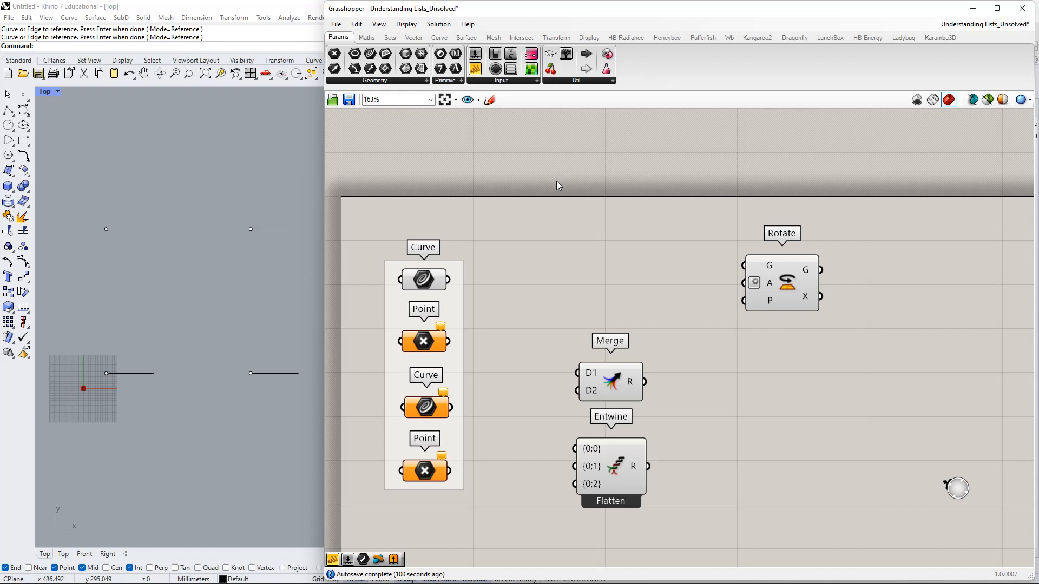
right_drag(490, 263, 536, 235)
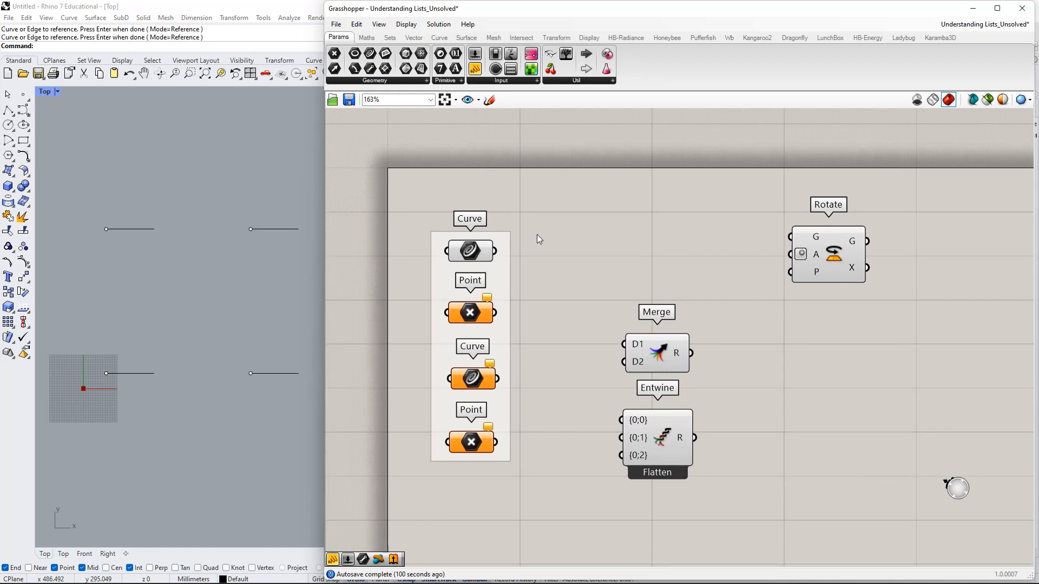
click(474, 252)
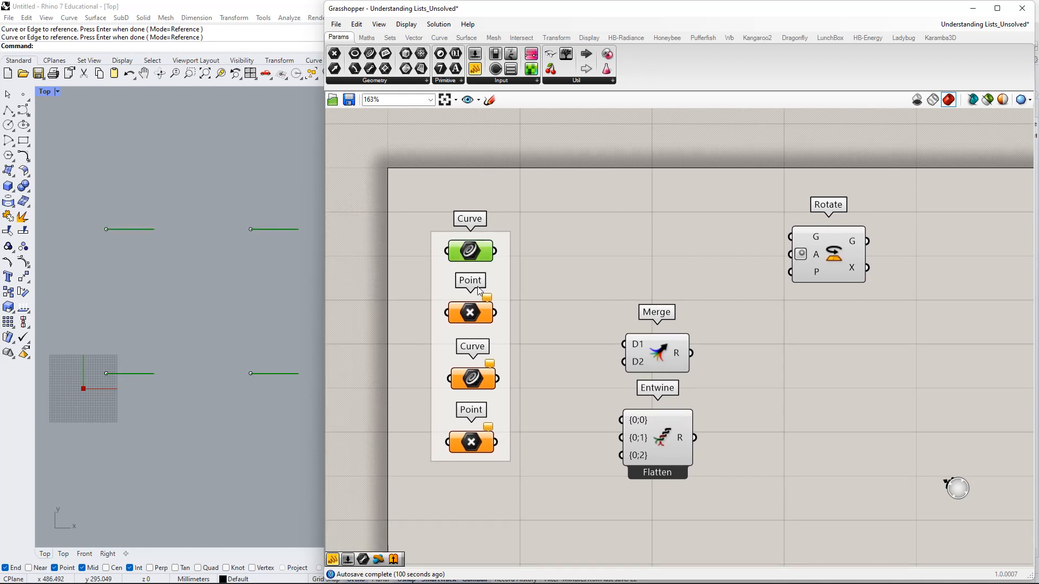
right_click(472, 251)
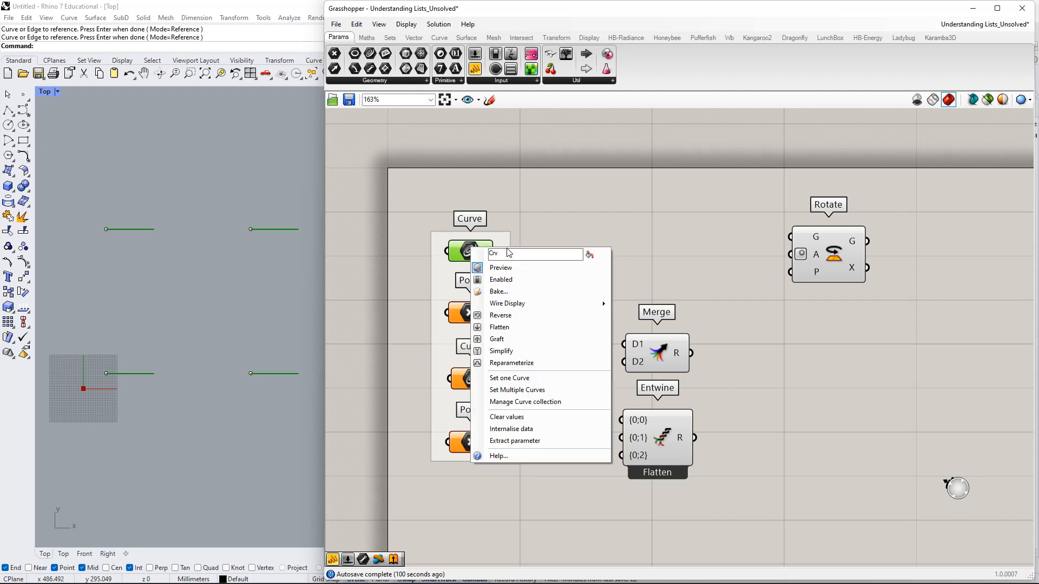
click(543, 417)
Reference the upper-left and upper-right Rhino lines, in that order, as multiple curves in the first Curve parameter.
right_click(473, 253)
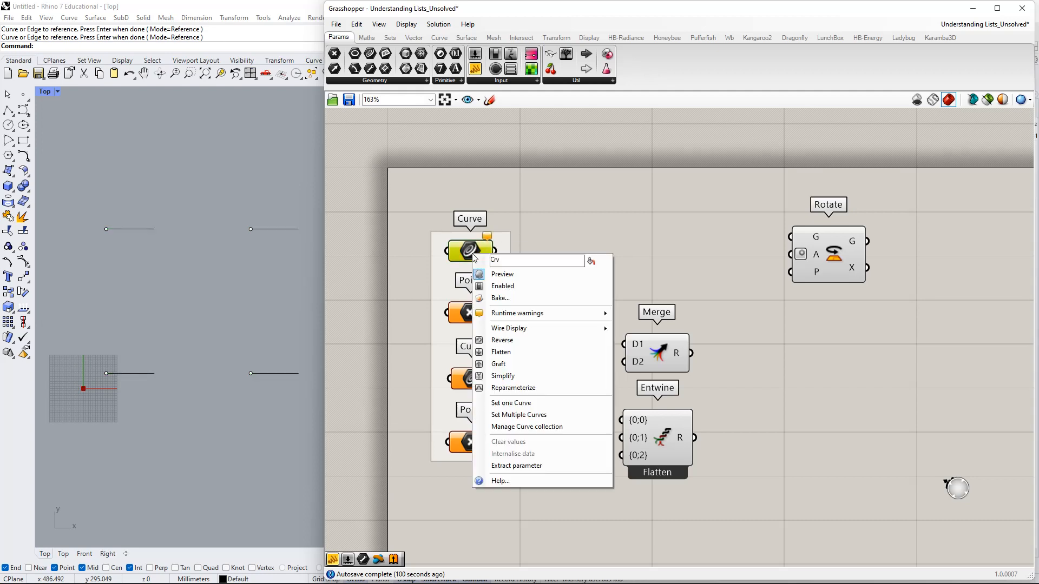
click(541, 414)
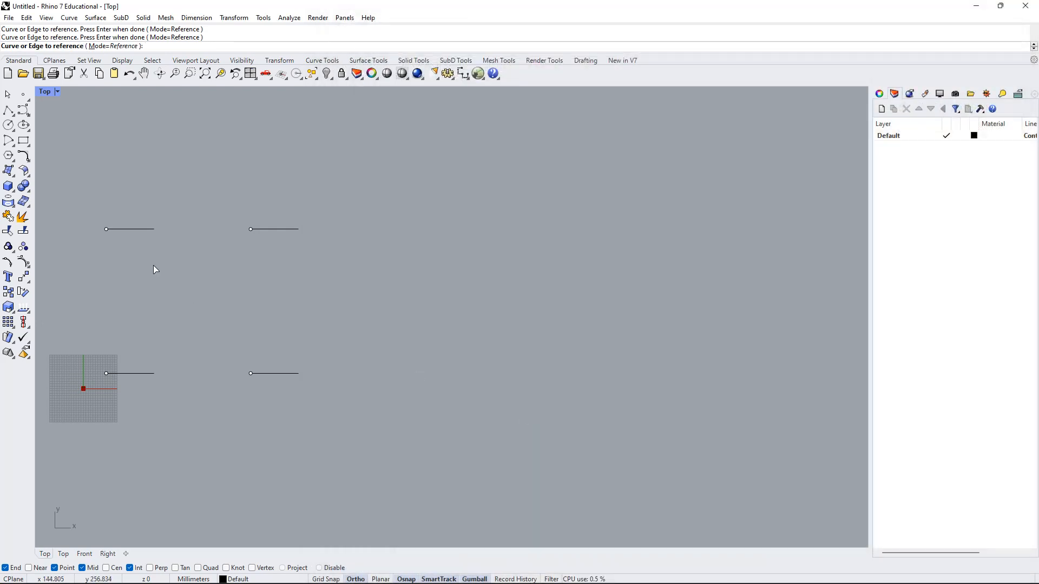
click(145, 230)
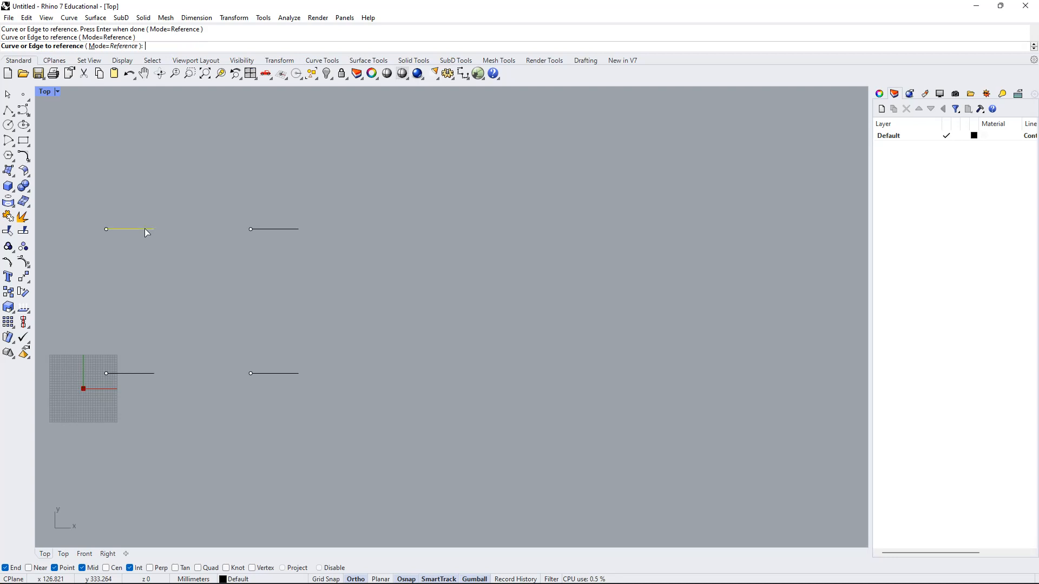
click(281, 230)
key(Return)
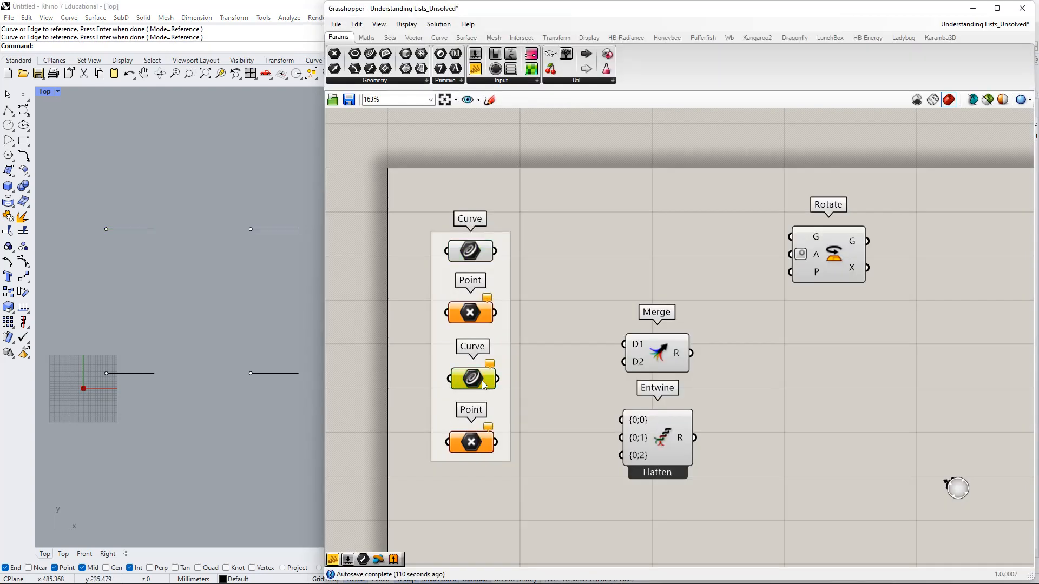
Reference the lower-left and lower-right Rhino lines, in that order, in the second Curve parameter.
right_click(478, 379)
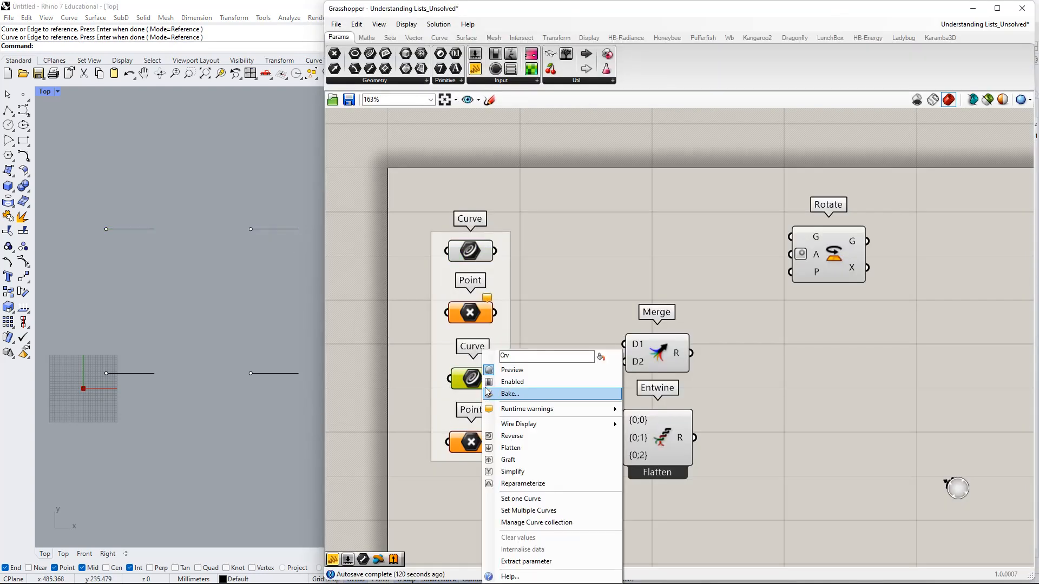
click(552, 499)
click(145, 373)
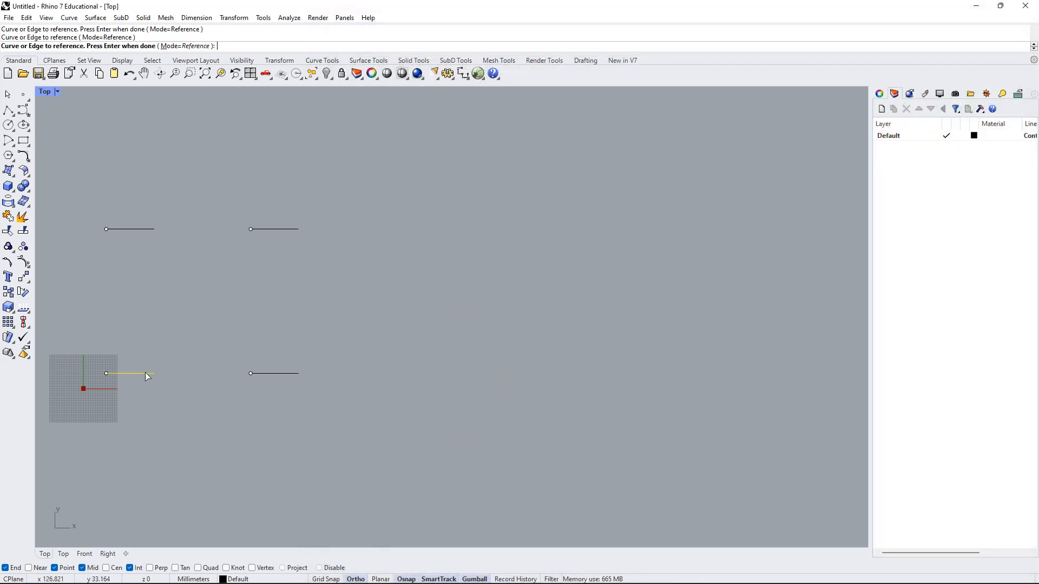
click(280, 377)
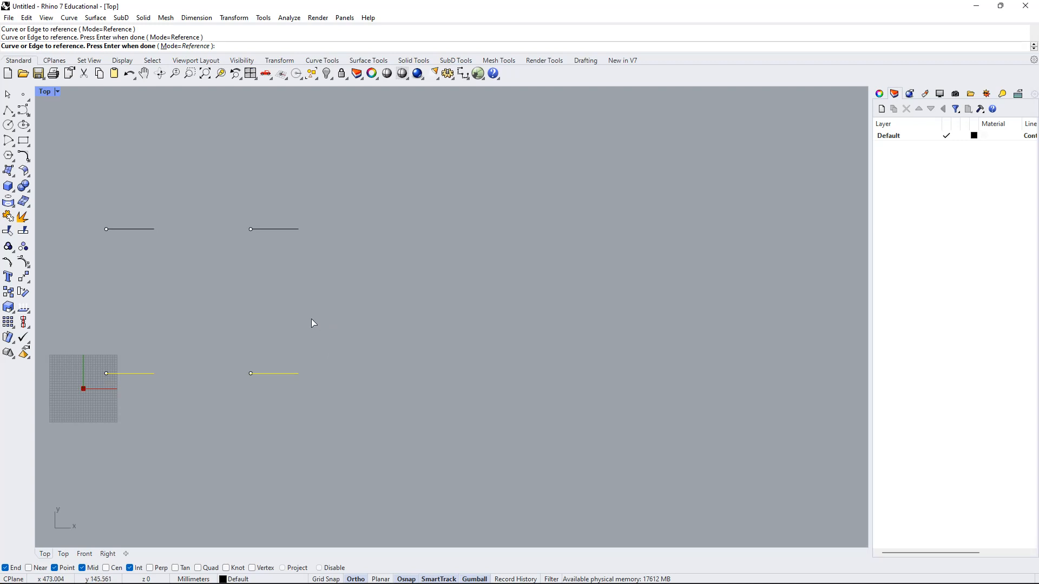
key(Return)
Reference the start points of the upper-left and upper-right lines, in that order, in the first Point parameter.
right_drag(565, 375, 653, 306)
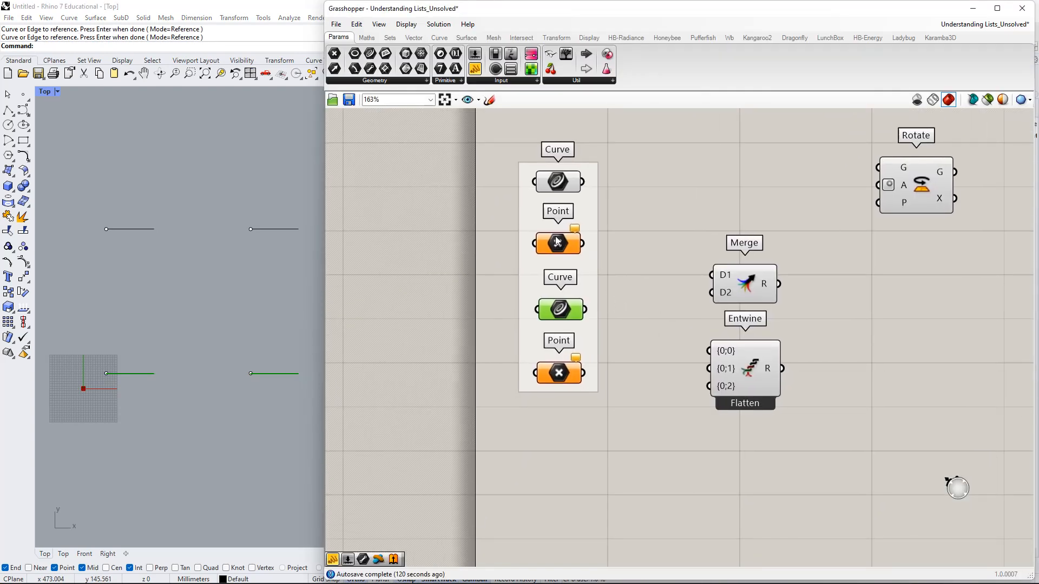
right_click(563, 249)
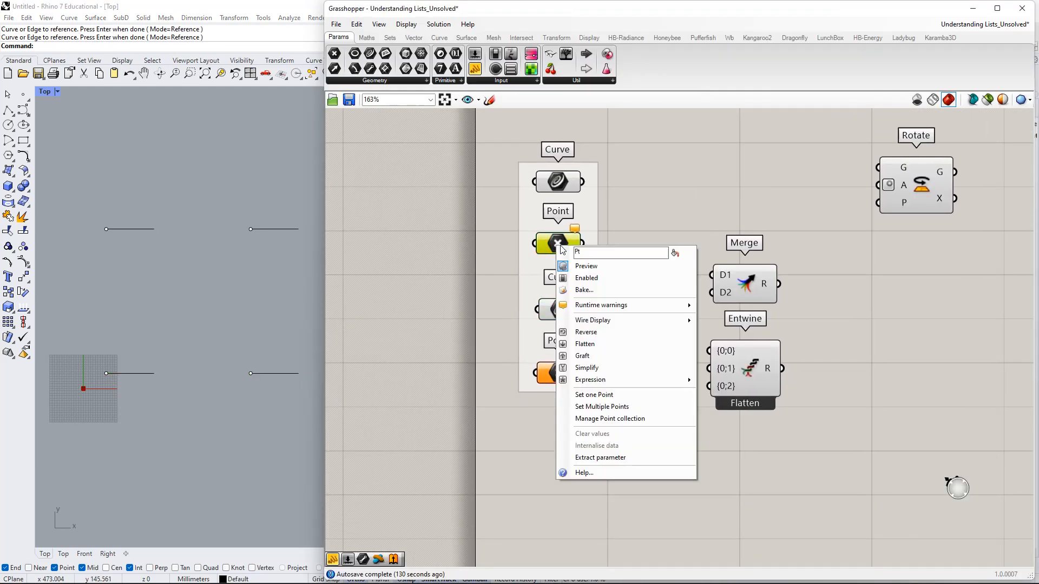
click(620, 411)
click(106, 228)
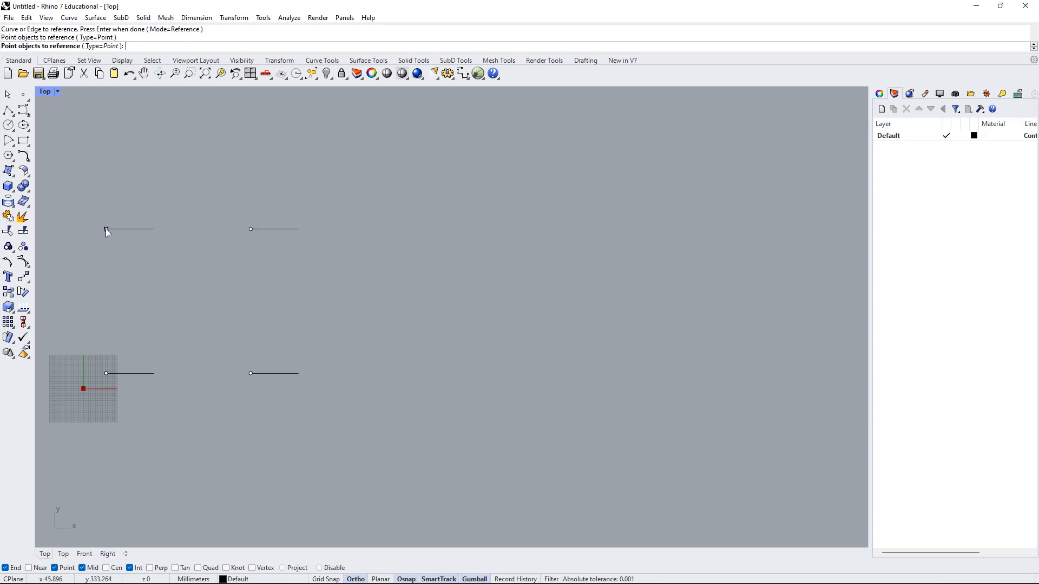
click(250, 229)
key(Return)
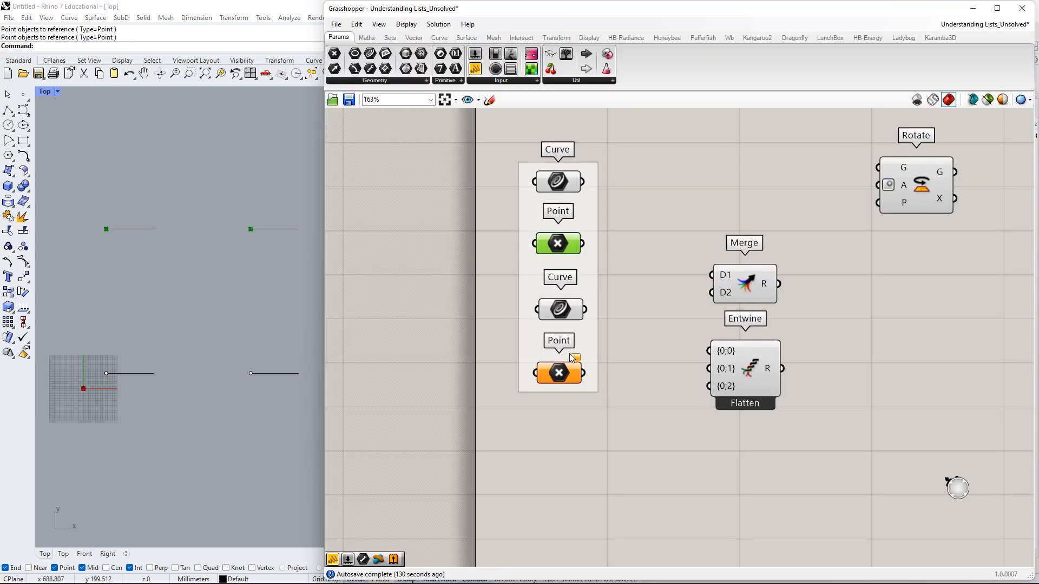
Reference the start points of the lower-left and lower-right lines, in that order, in the second Point parameter.
right_click(562, 377)
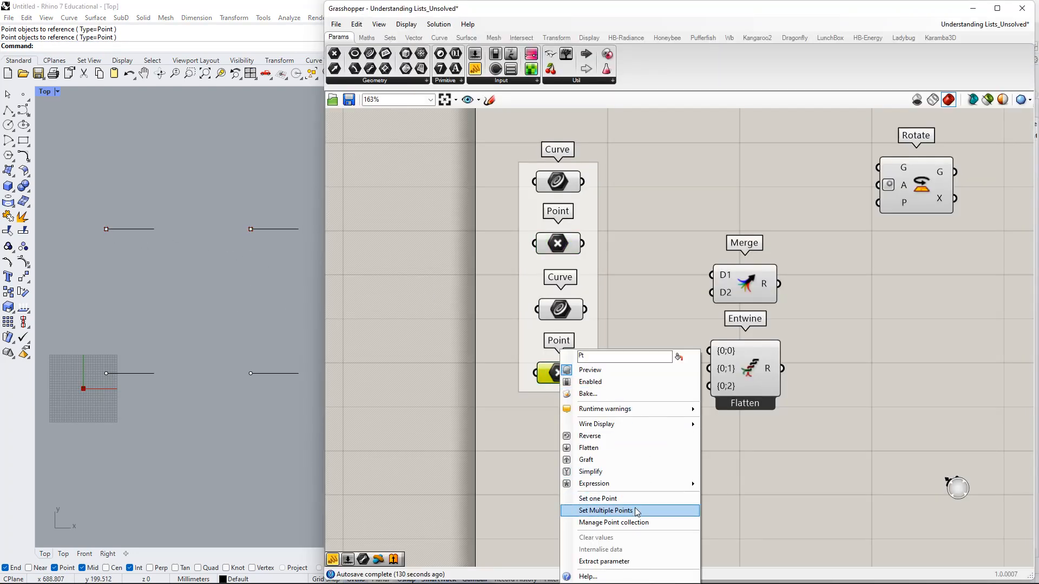
click(620, 505)
click(106, 373)
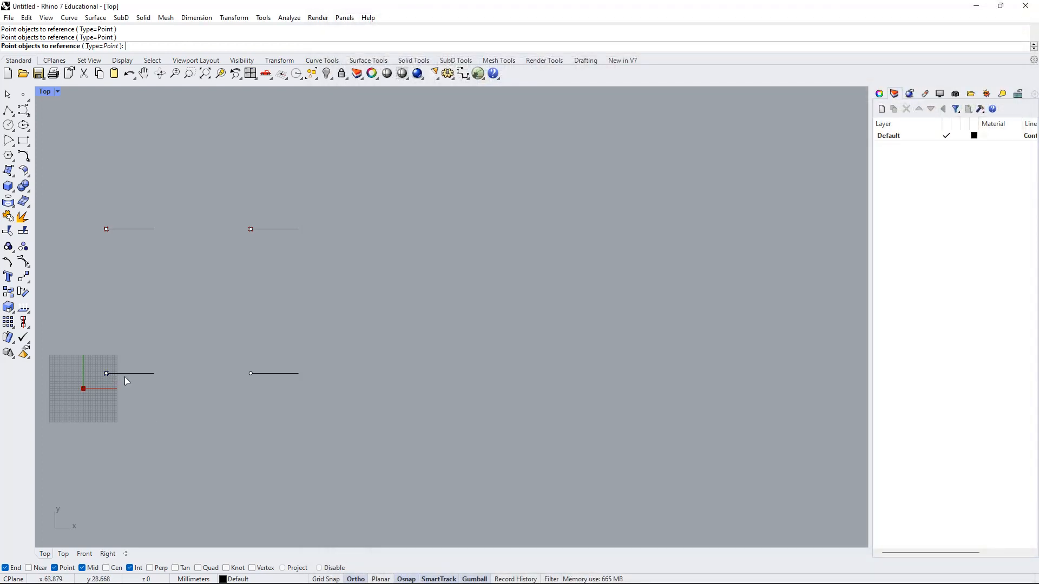
click(251, 373)
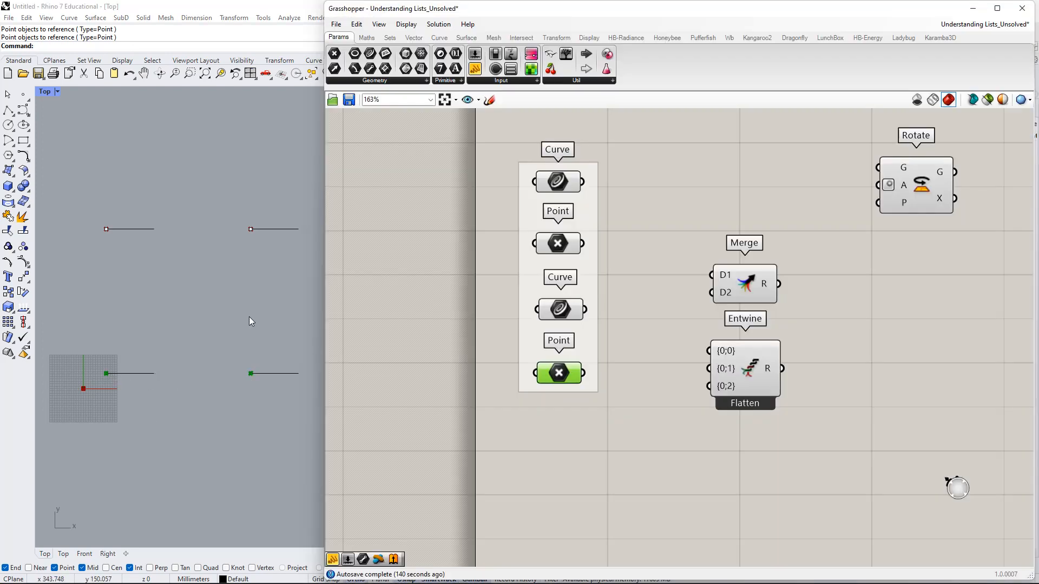
key(Return)
Select each Curve and Point parameter in turn to check which Rhino objects it references.
right_drag(664, 286, 598, 358)
right_drag(677, 208, 645, 208)
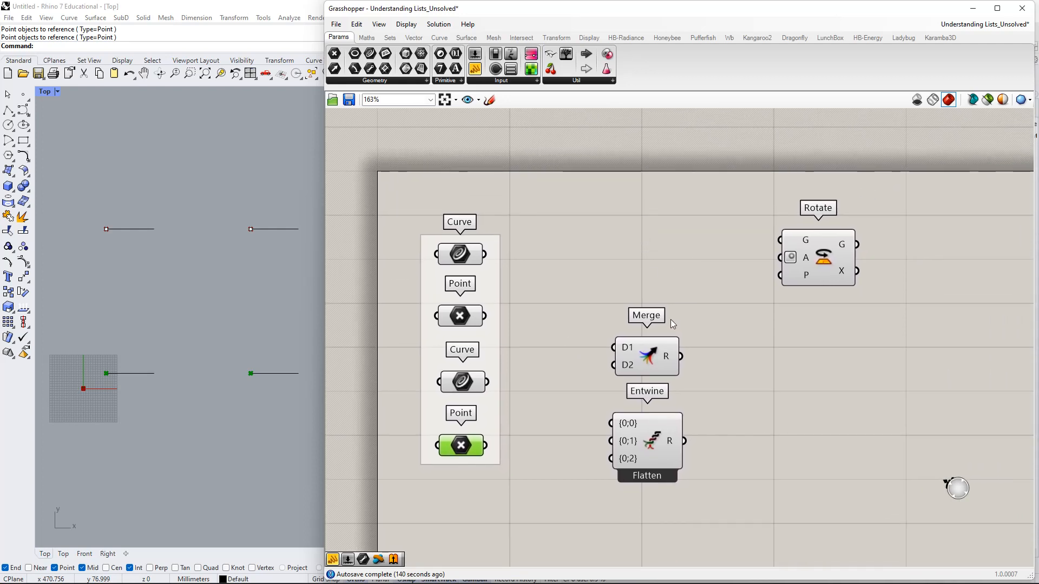
click(473, 253)
click(460, 314)
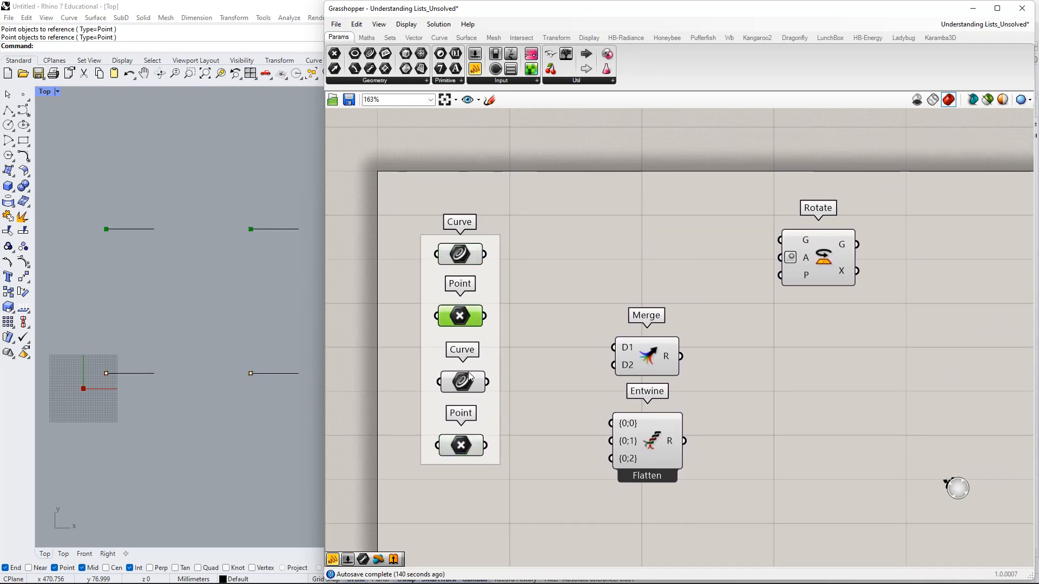
click(462, 382)
click(461, 445)
right_drag(536, 330, 635, 306)
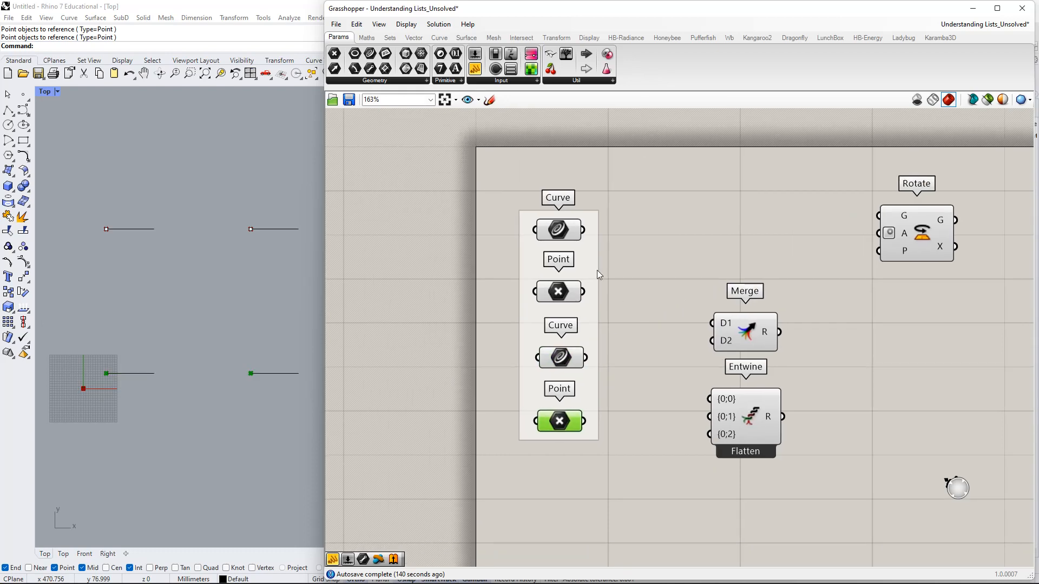
Internalise the data of the first Curve parameter and the first Point parameter.
scroll(222, 224, down, 3)
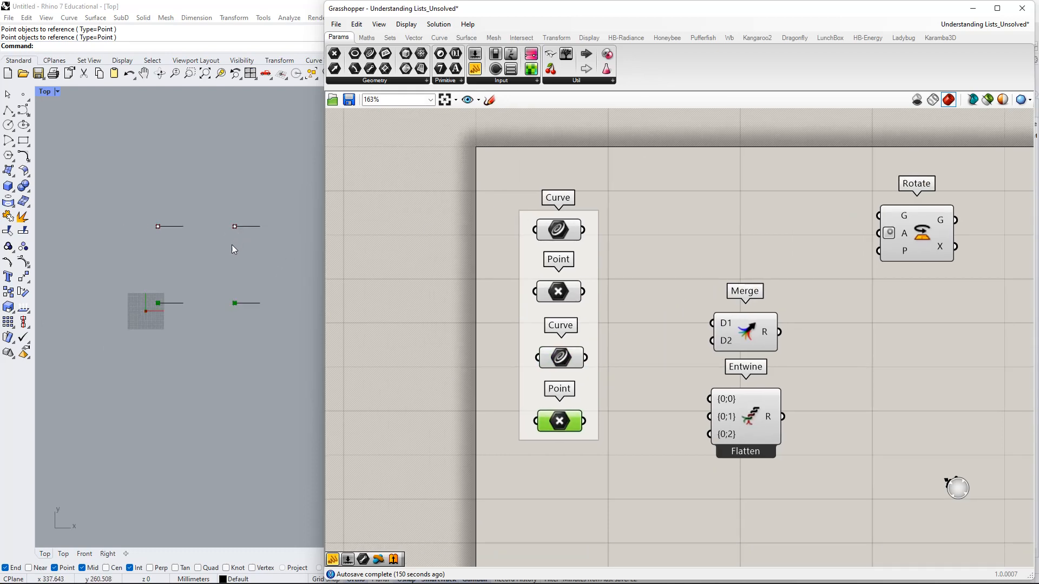
right_drag(224, 260, 172, 307)
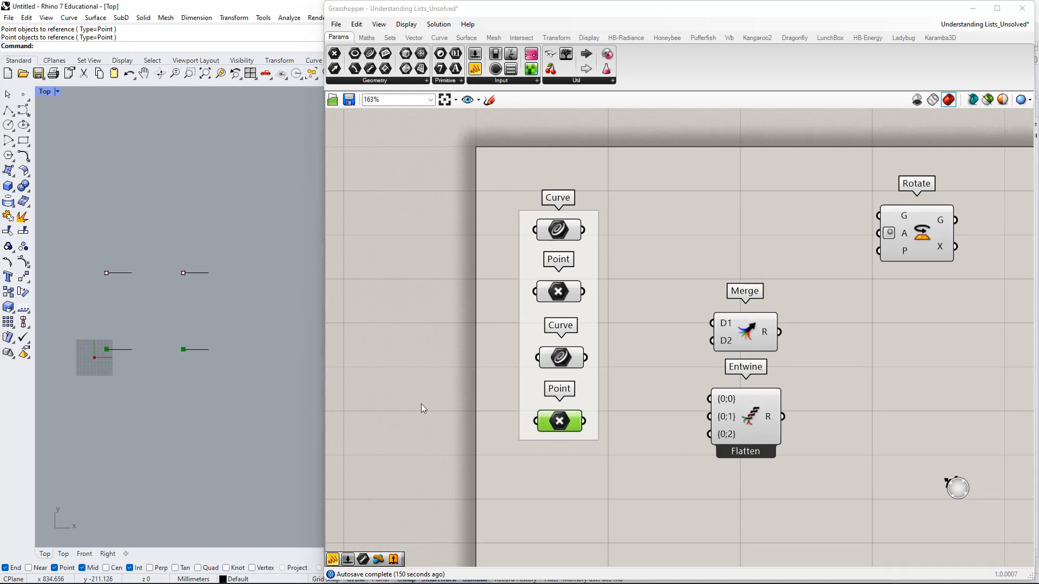
right_drag(604, 315, 575, 367)
right_click(532, 285)
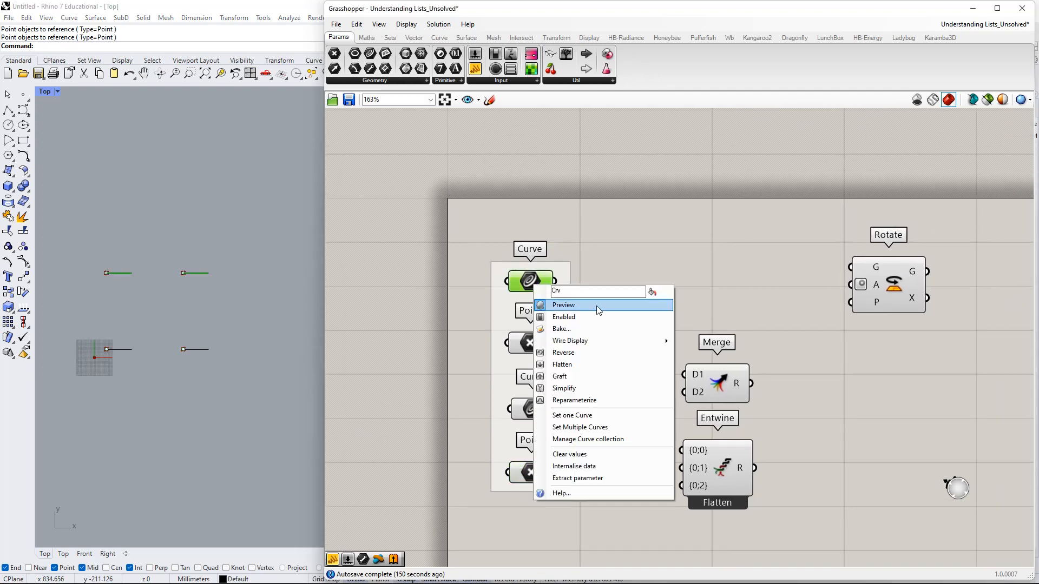
click(589, 467)
right_click(531, 343)
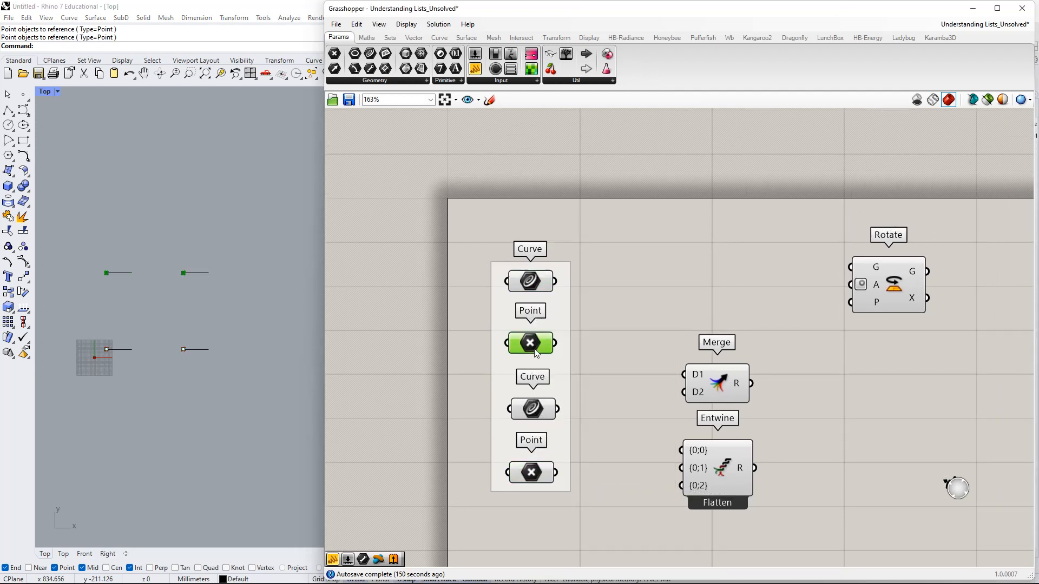
click(591, 531)
Internalise the data of the second Curve parameter and the second Point parameter.
right_click(544, 416)
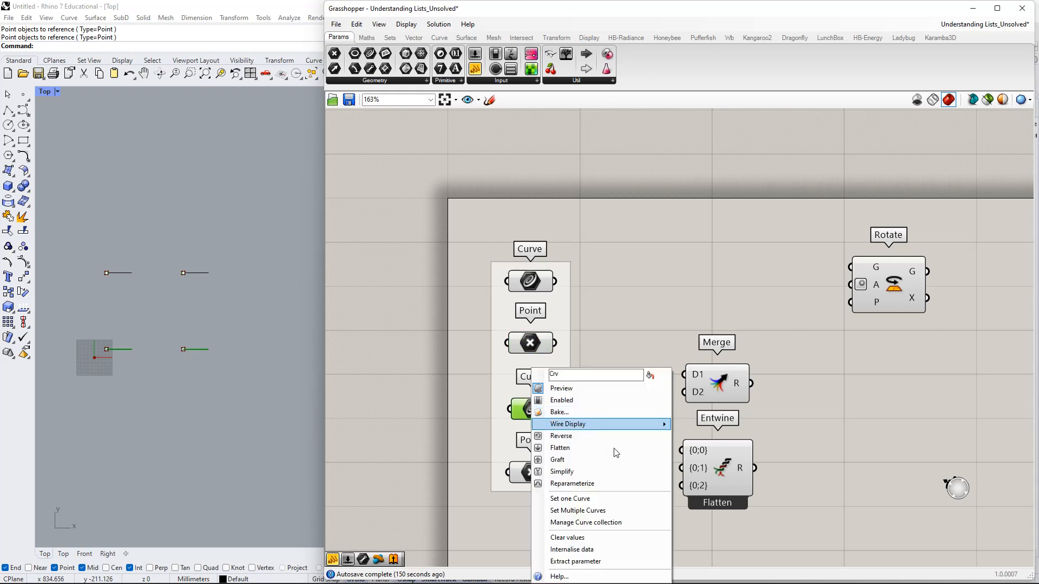
click(620, 547)
click(541, 470)
right_click(540, 468)
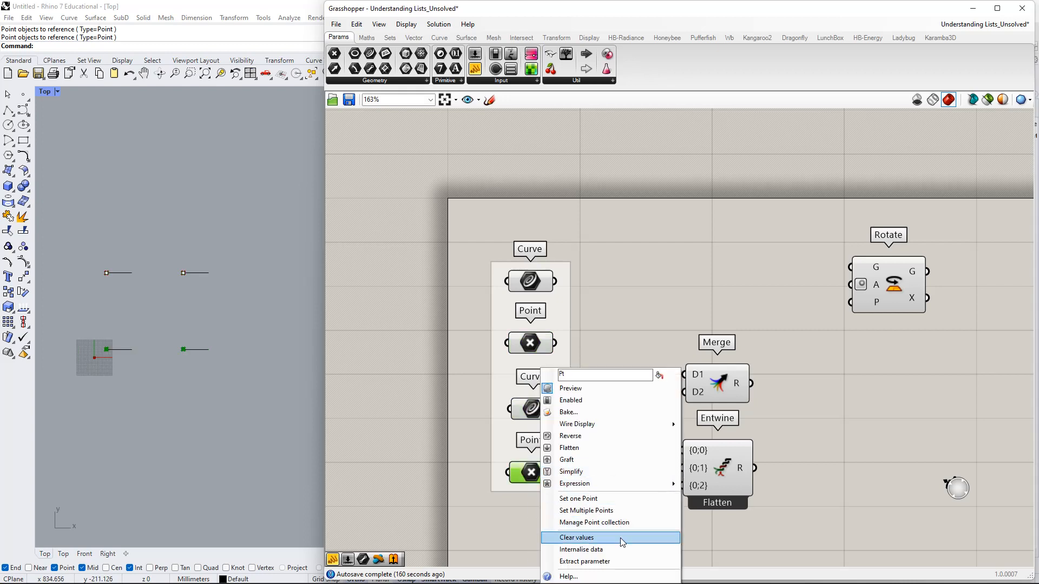
click(619, 548)
click(604, 507)
Delete the four original lines and four points from the Rhino viewport, keeping the internalised Curve and Point parameters in Grasshopper.
right_drag(557, 439, 664, 386)
right_drag(233, 242, 264, 238)
drag(263, 232, 136, 397)
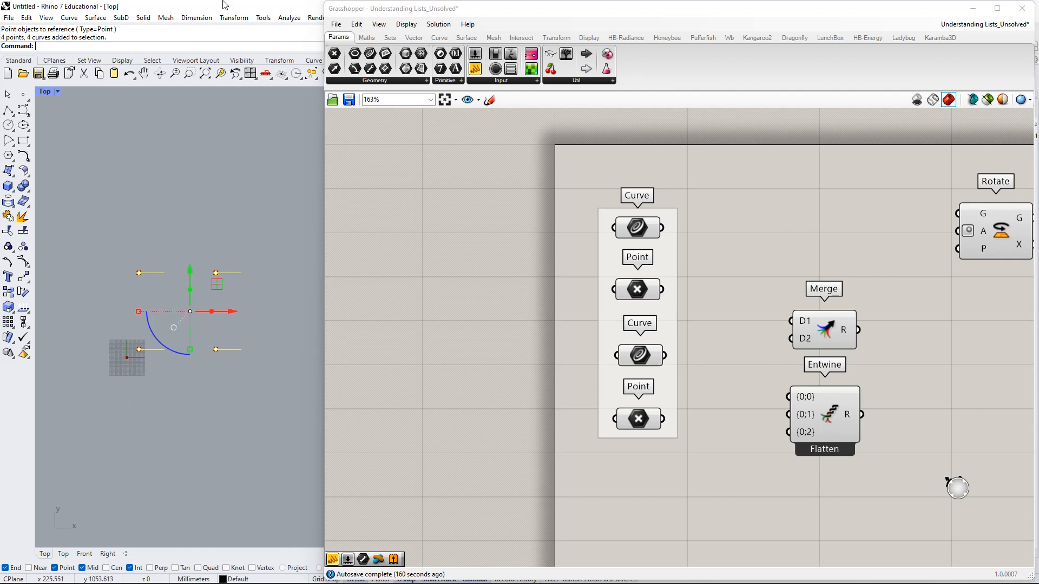
right_drag(673, 323, 580, 347)
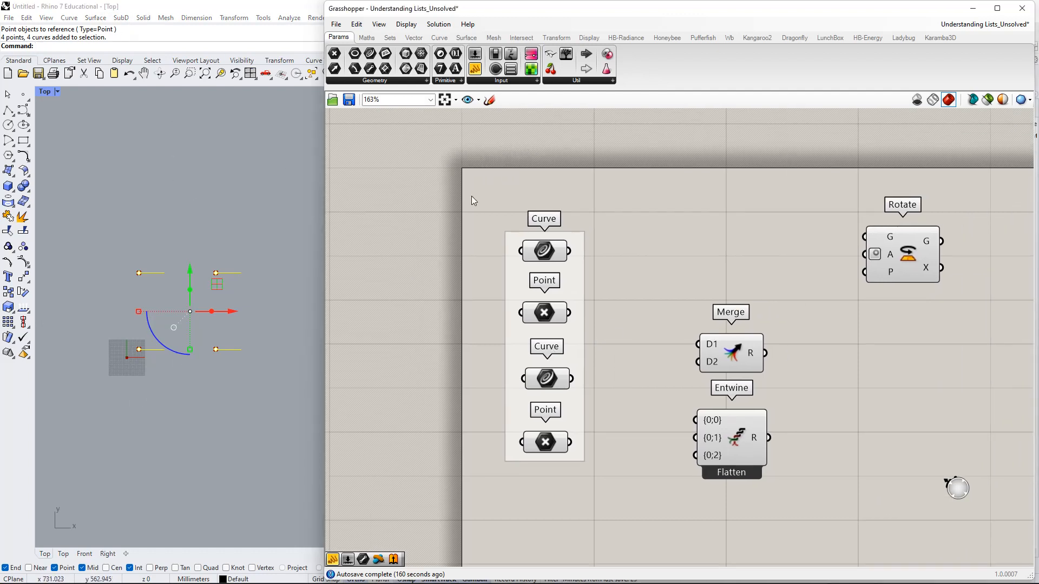
drag(472, 196, 635, 517)
drag(278, 336, 77, 453)
key(Delete)
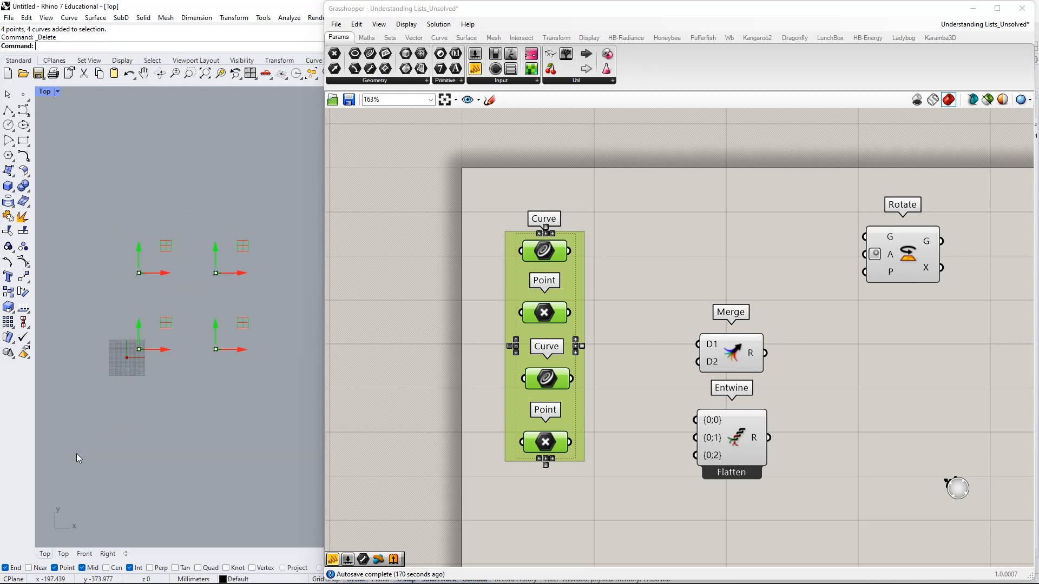
click(433, 239)
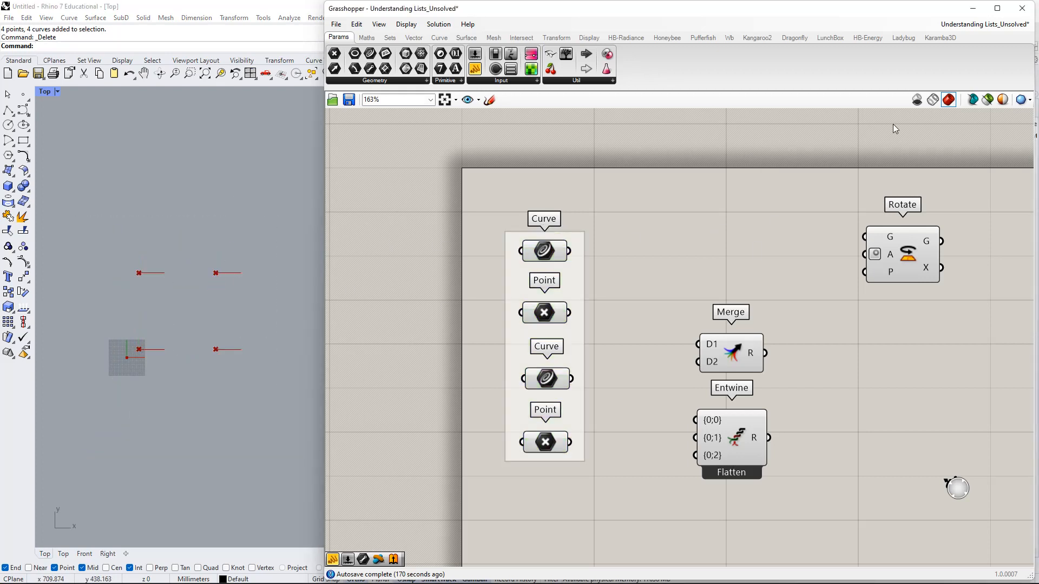
Temporarily limit the preview to selected components and select the four parameters to check their internalised geometry.
click(986, 102)
scroll(186, 298, down, 9)
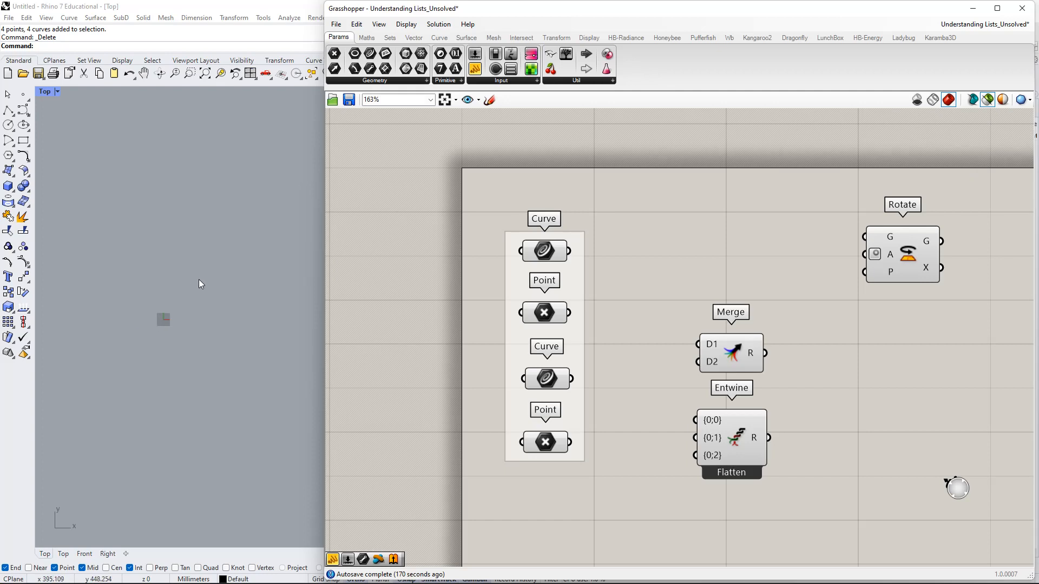
scroll(199, 280, up, 7)
drag(422, 178, 617, 543)
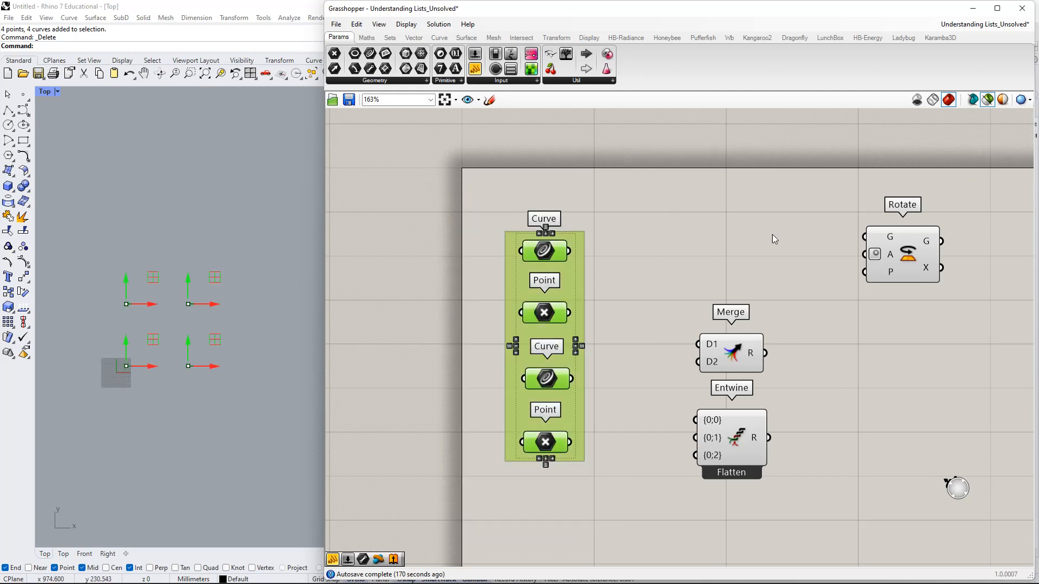
right_drag(778, 228, 711, 199)
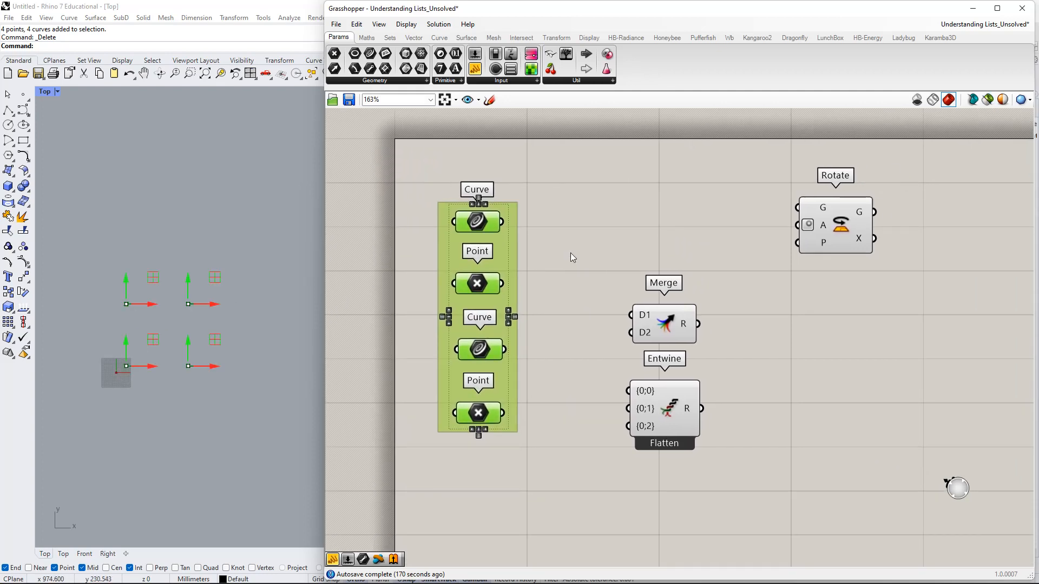
right_drag(598, 249, 644, 235)
double_click(589, 232)
click(673, 246)
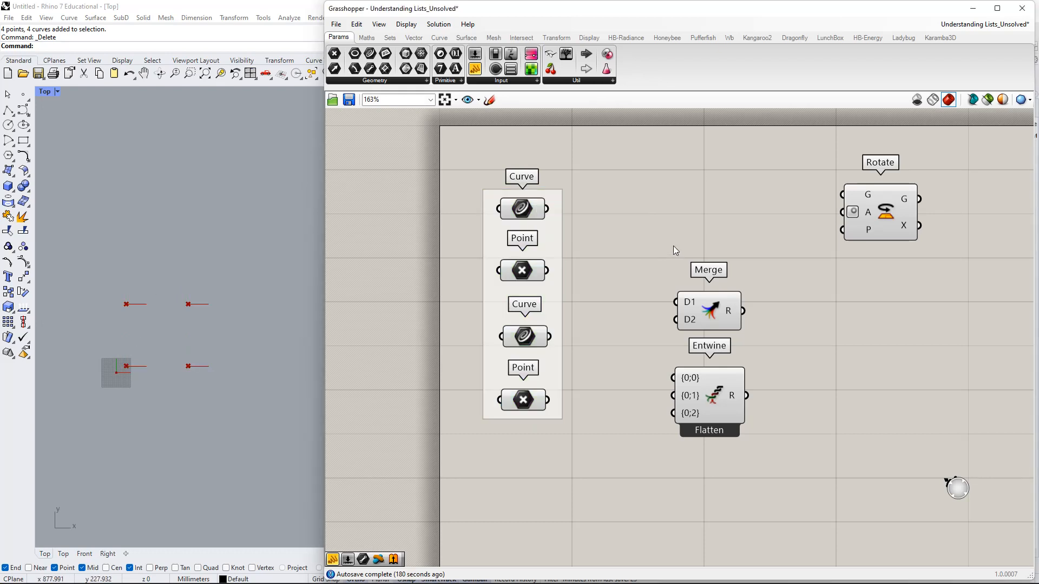
Connect both Curve parameters to the geometry input of the Rotate component.
right_drag(732, 267, 689, 336)
click(842, 294)
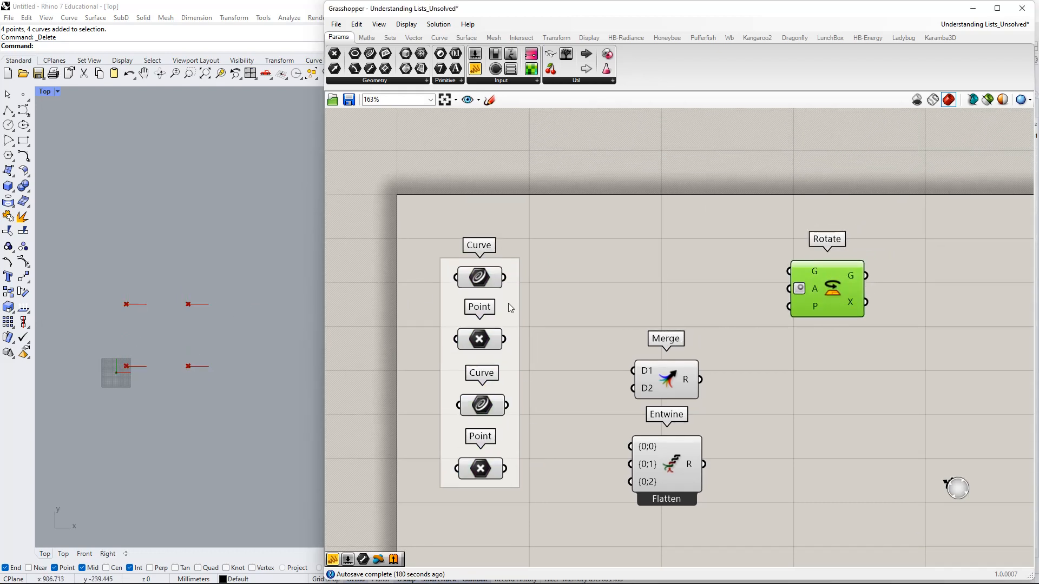
right_drag(582, 339, 547, 400)
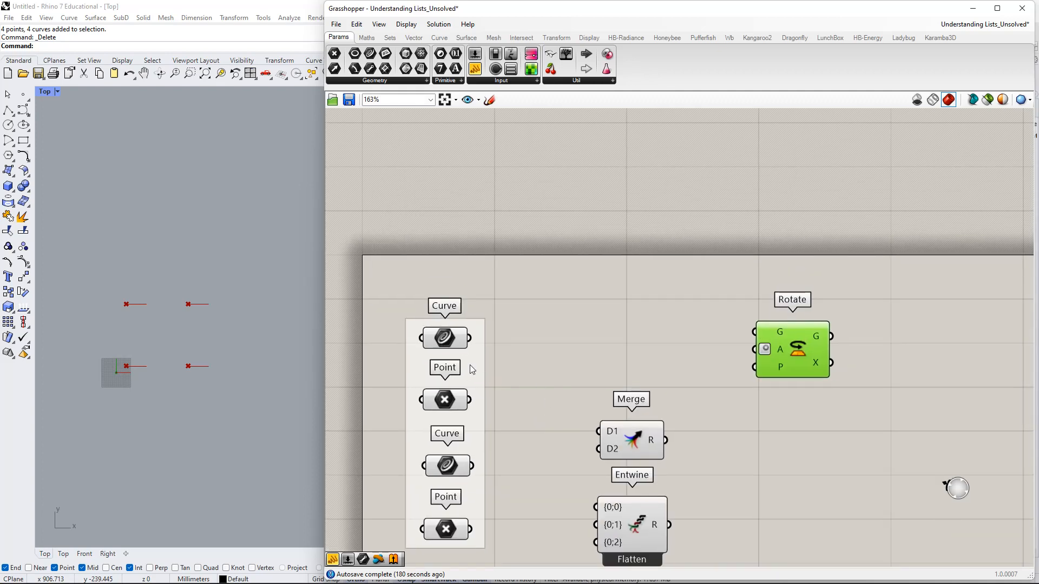
right_drag(468, 488, 446, 403)
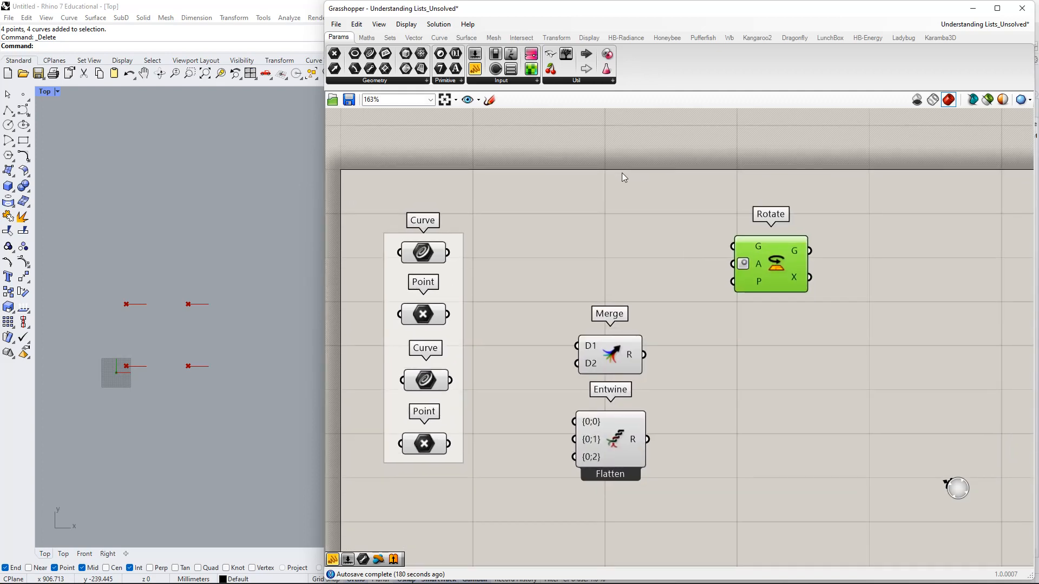
right_drag(622, 173, 604, 238)
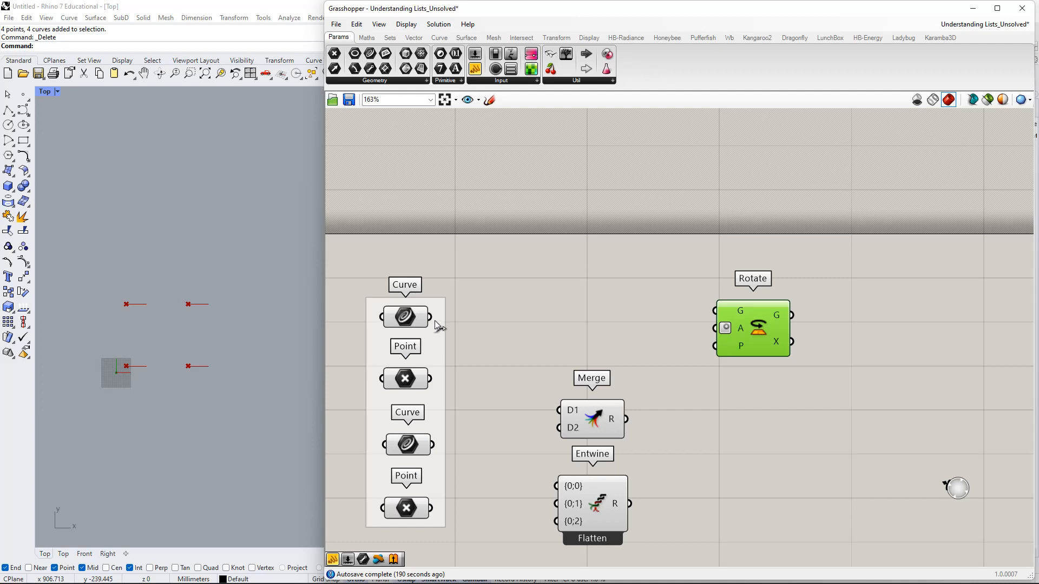
drag(431, 318, 728, 311)
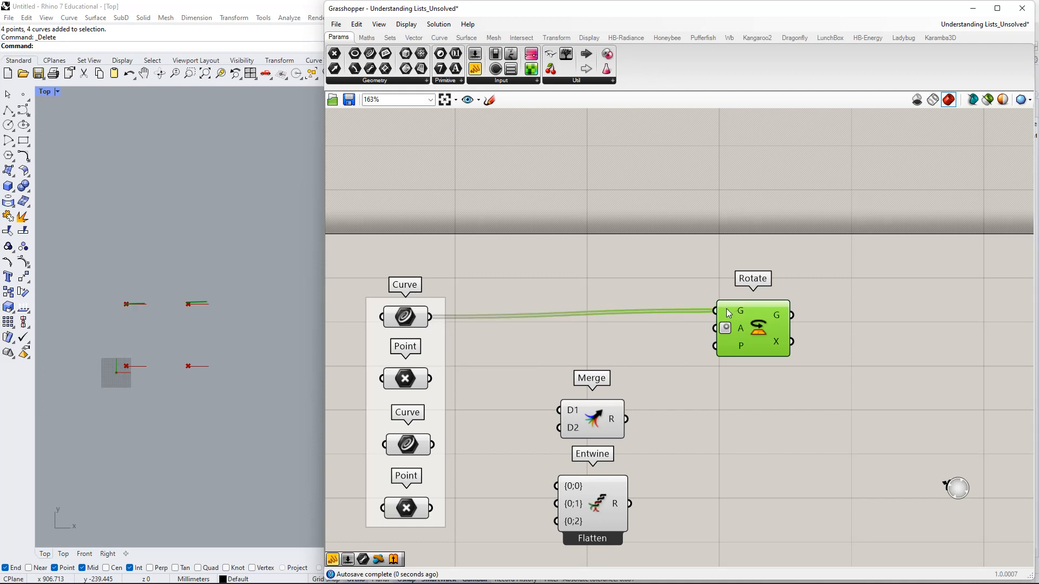
drag(659, 320, 446, 449)
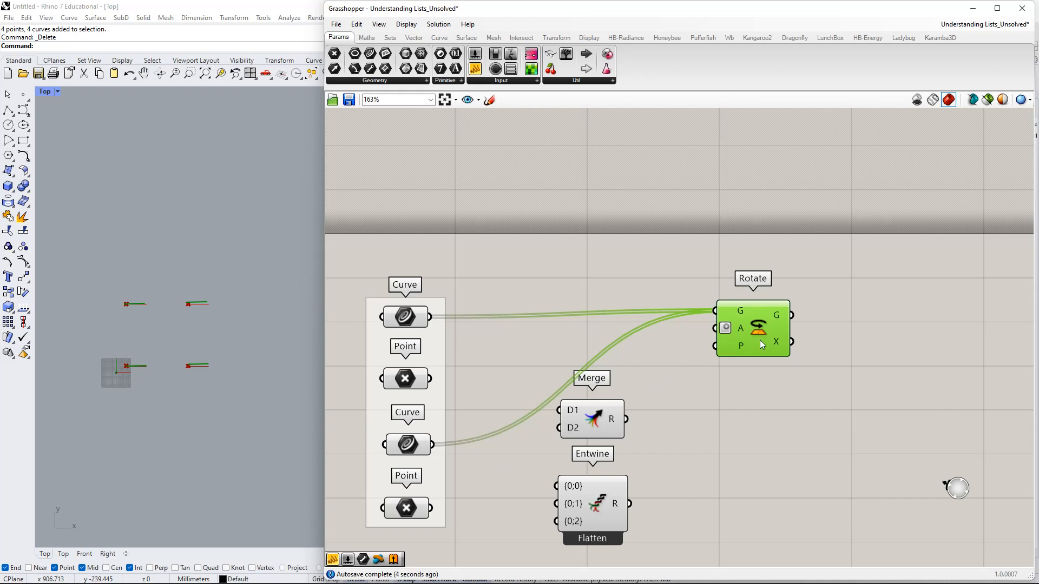
Connect both Point parameters to the plane input of the Rotate component.
mouse_move(740, 309)
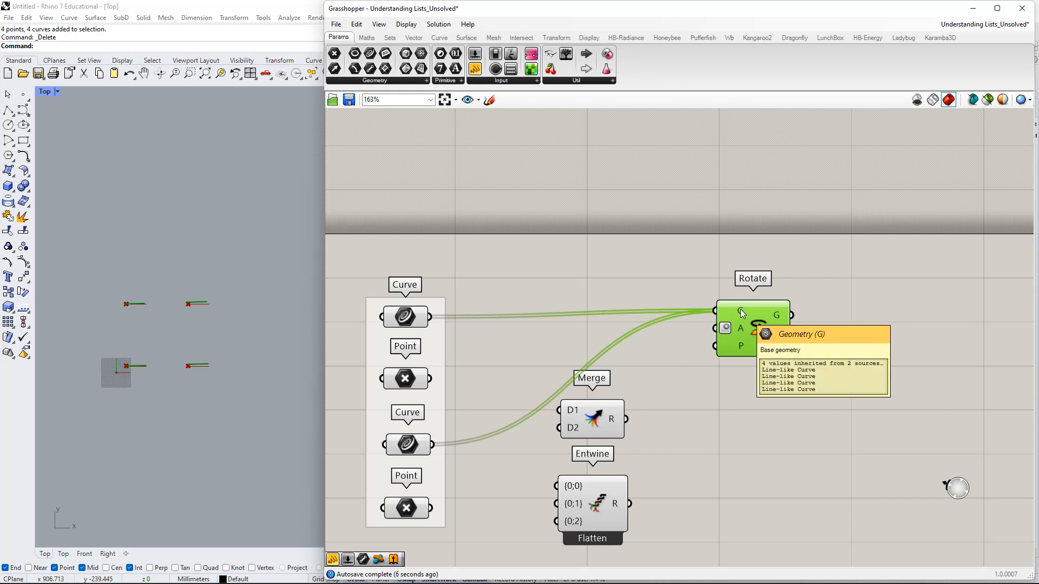
mouse_move(742, 351)
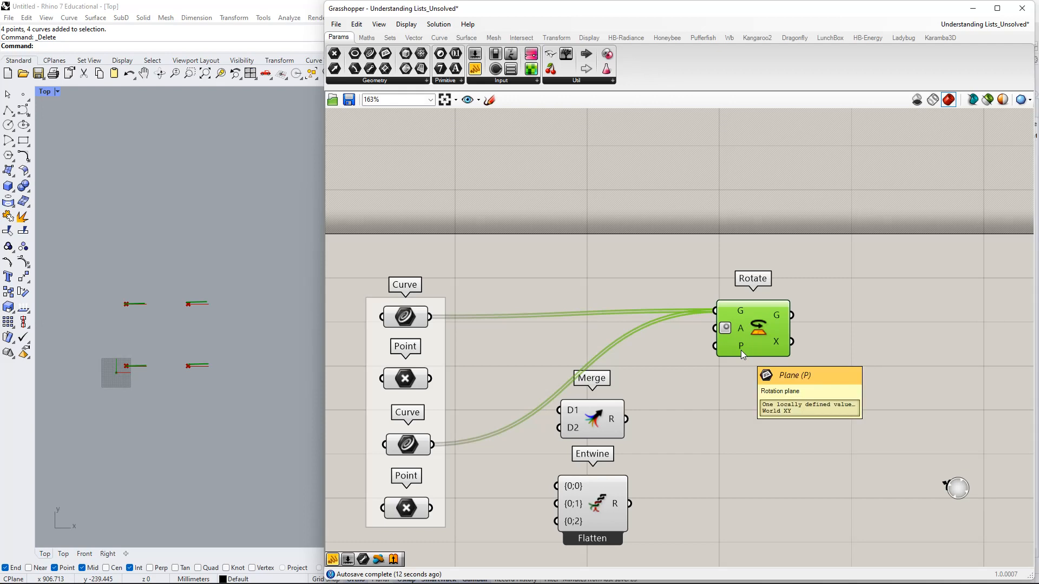
drag(716, 346, 437, 373)
shift+drag(716, 346, 437, 509)
Add a number slider ranging from 0 to 360 and connect it to the Rotate component's angle input.
right_drag(812, 331, 725, 336)
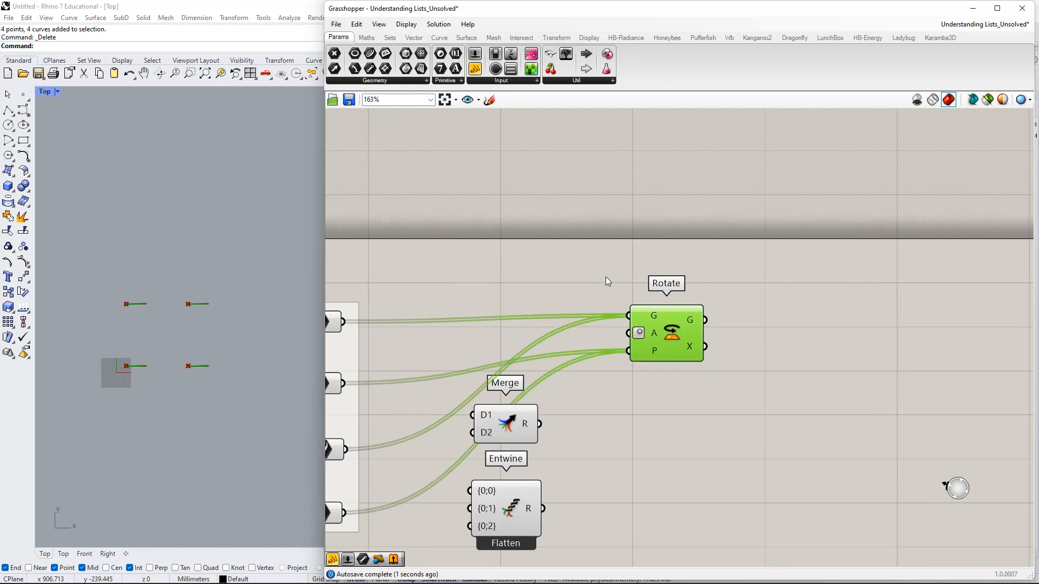
right_drag(441, 232, 554, 219)
double_click(517, 212)
text(0.)
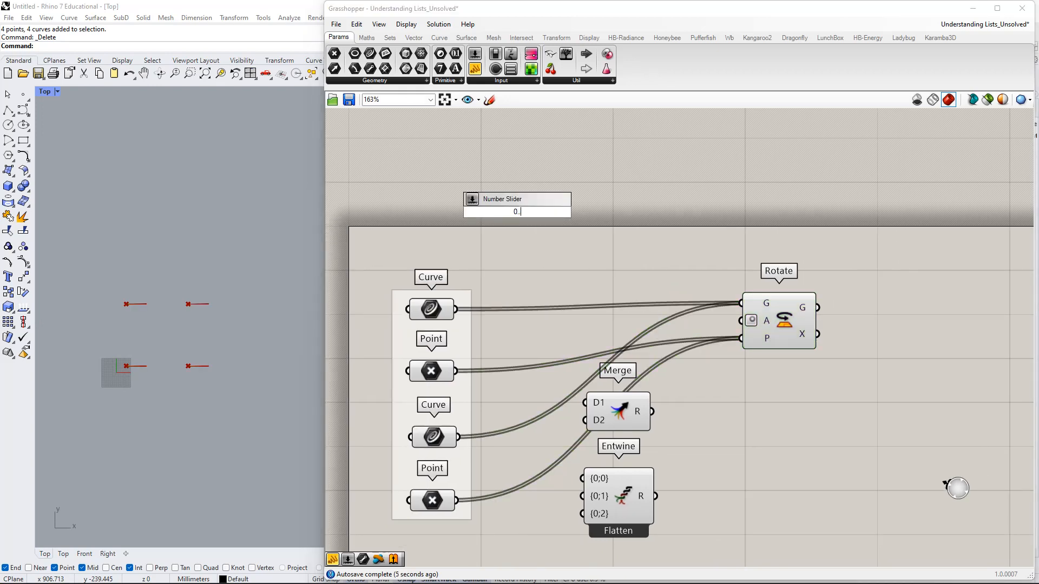
text(.360)
key(Return)
drag(595, 213, 741, 320)
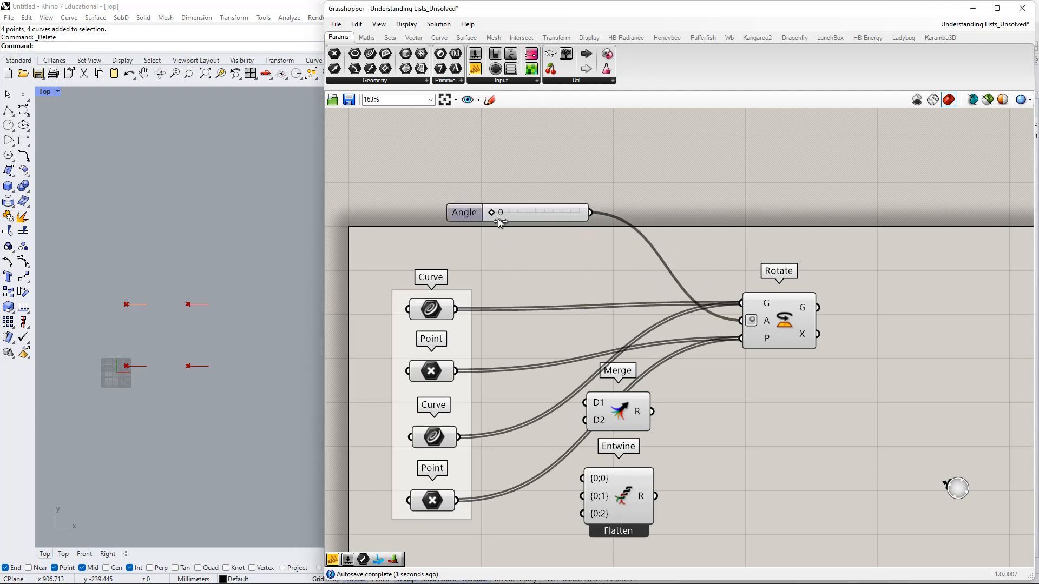
Set the angle slider to 144 and move it higher above the parameters.
drag(498, 218, 535, 233)
drag(552, 206, 605, 139)
click(534, 197)
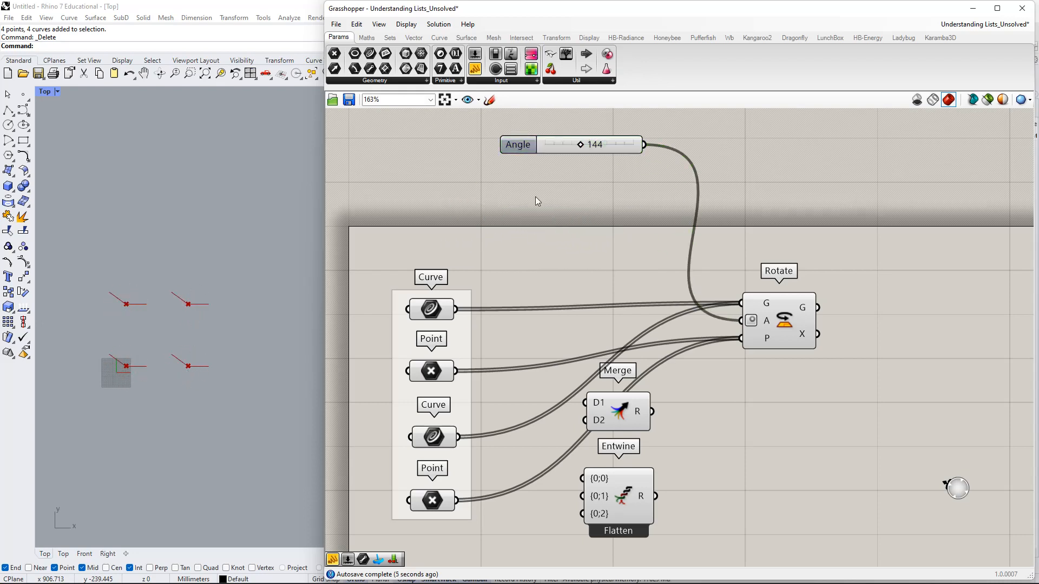
Add a panel below the slider containing 0, 90, 180 and 270 as four separate list items.
double_click(537, 201)
text(panel)
key(Return)
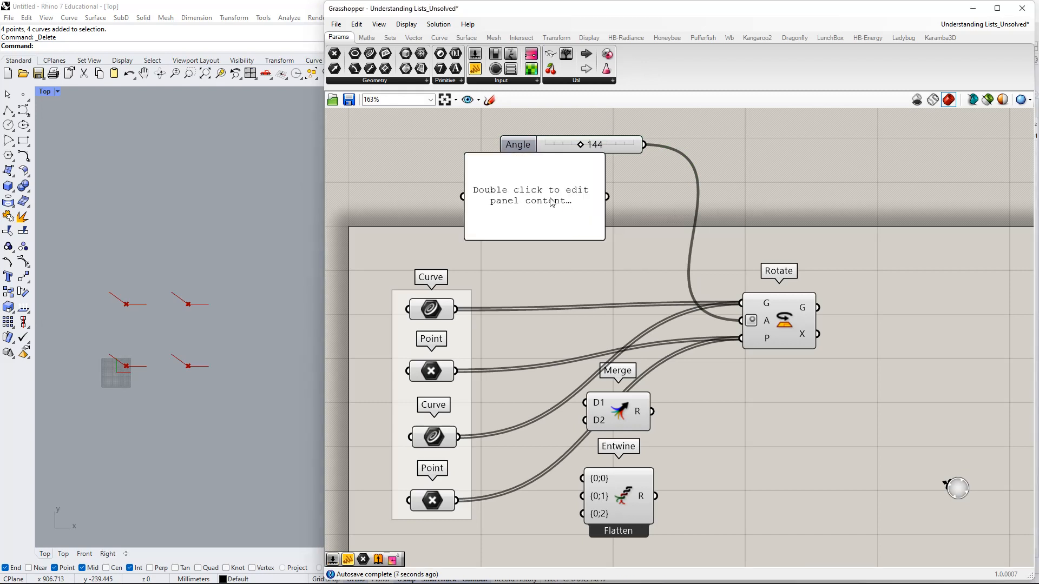
drag(550, 202, 579, 228)
double_click(580, 228)
text(0)
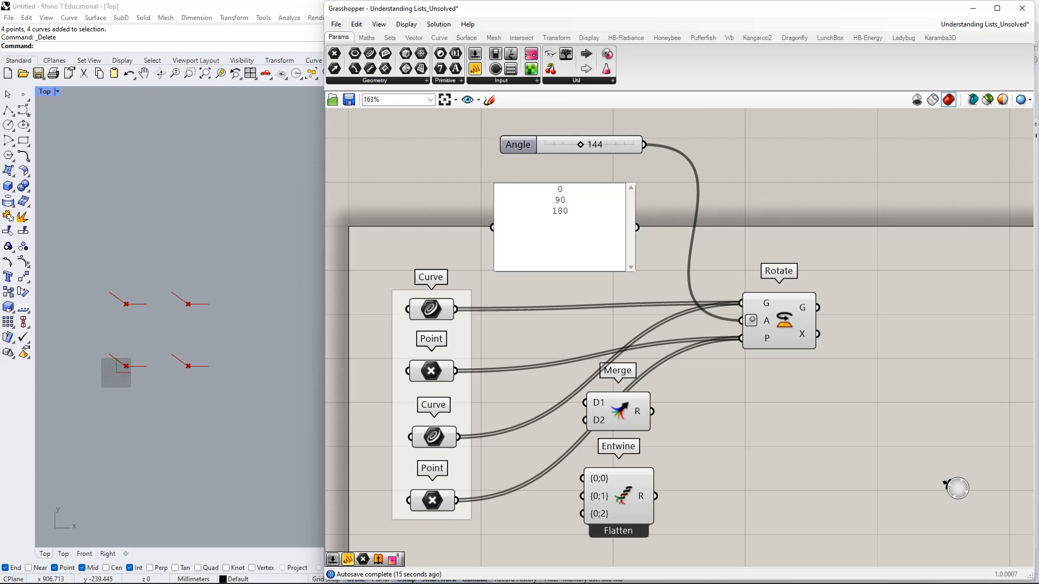
text(90 180 270)
click(729, 184)
right_click(598, 219)
click(638, 254)
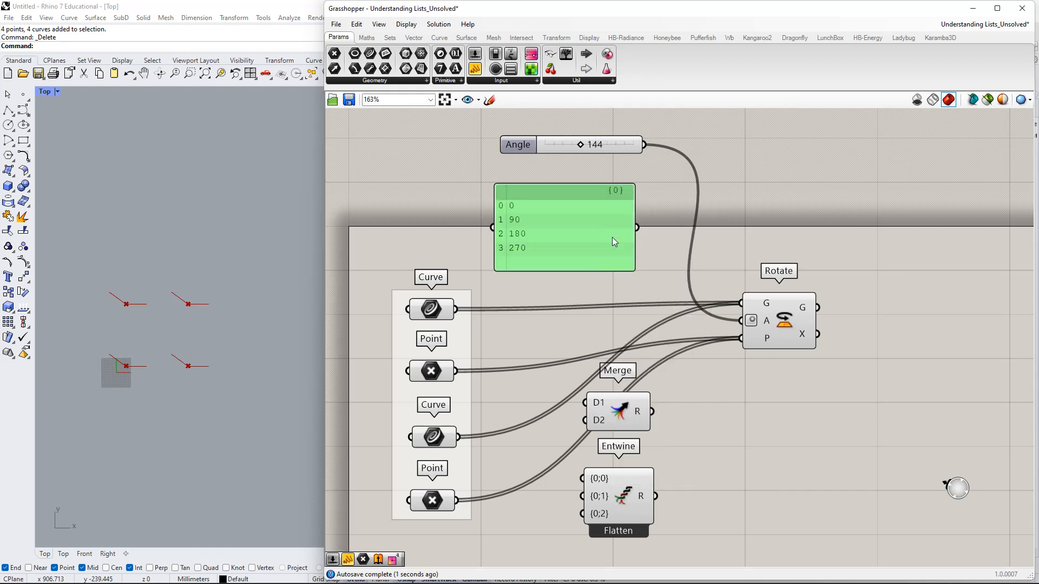
Replace the slider with the angle panel at Rotate's angle input, narrow the panel and place it below the slider.
drag(612, 237, 741, 320)
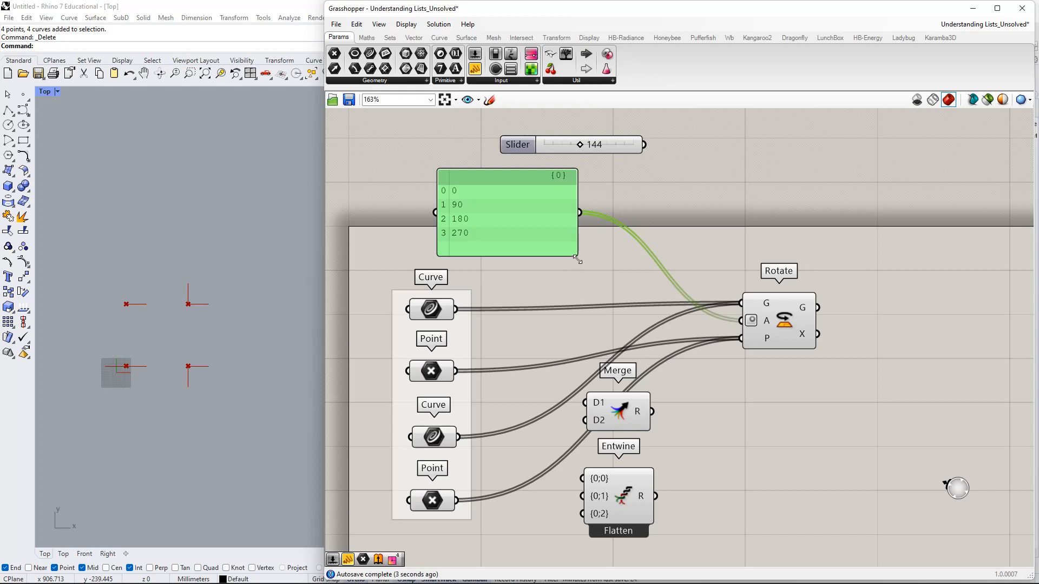
drag(578, 261, 491, 253)
drag(461, 205, 569, 214)
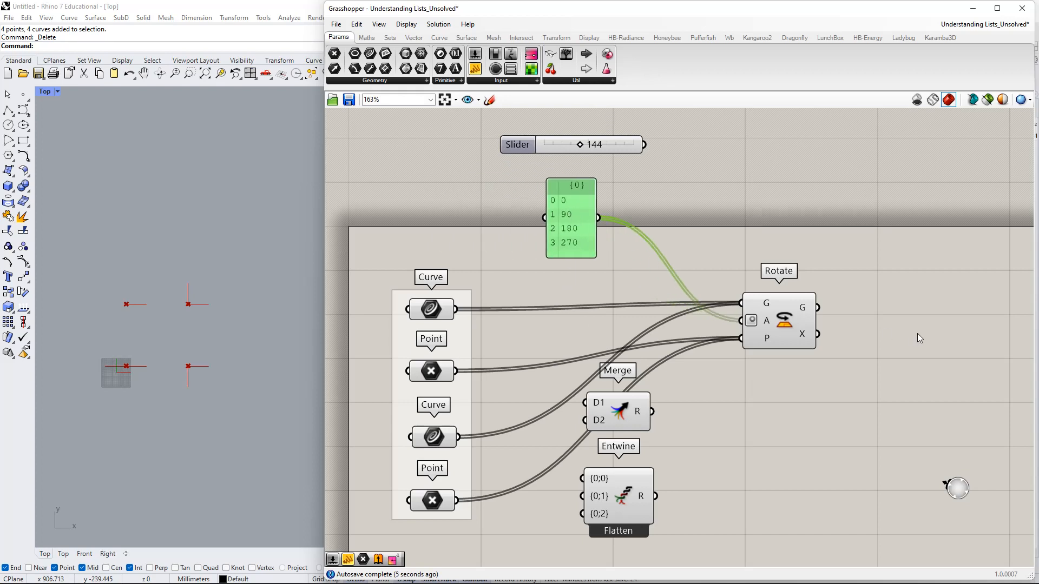
Add a second panel above Rotate, feed both Curve parameters into it and shrink it to fit its list.
right_drag(917, 333, 898, 325)
right_drag(670, 227, 689, 262)
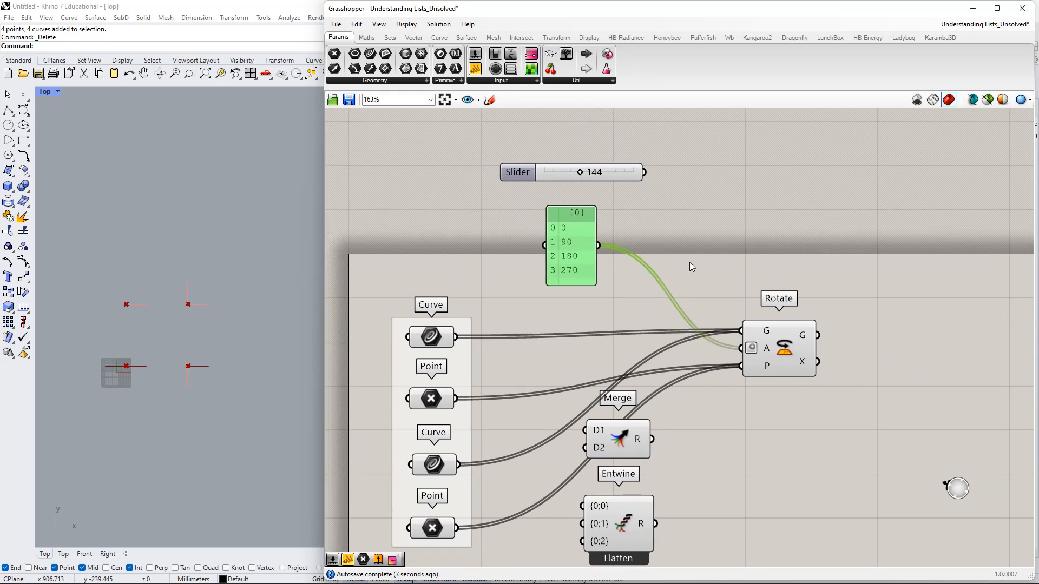
right_drag(594, 191, 559, 155)
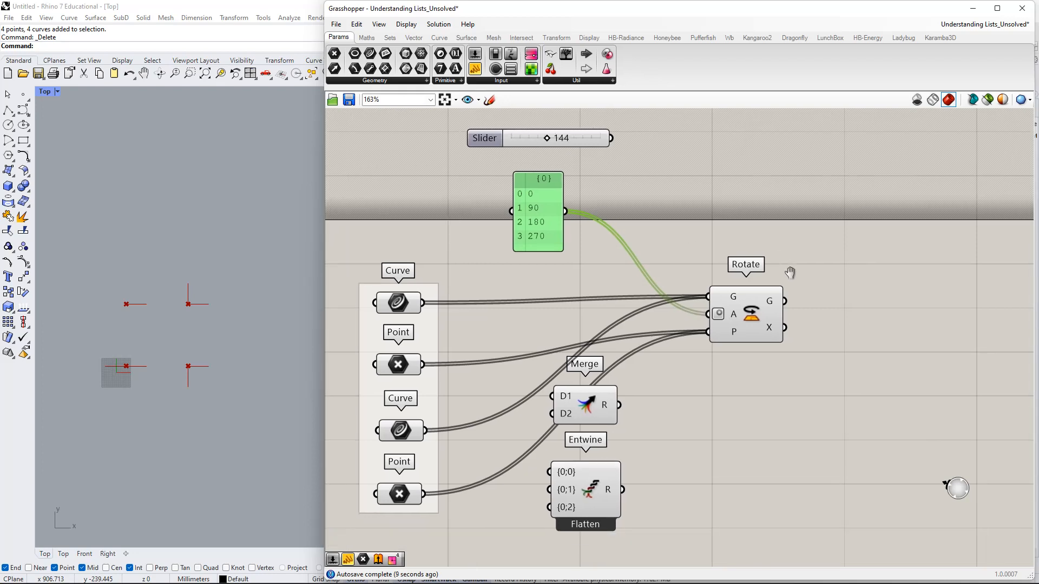
double_click(752, 191)
text(panel)
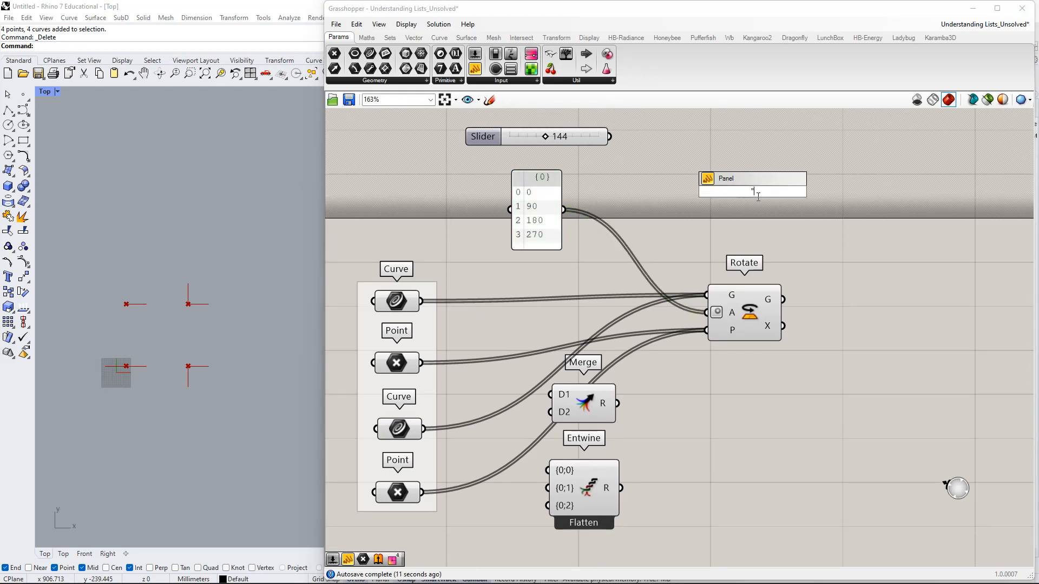
key(Return)
drag(680, 191, 422, 301)
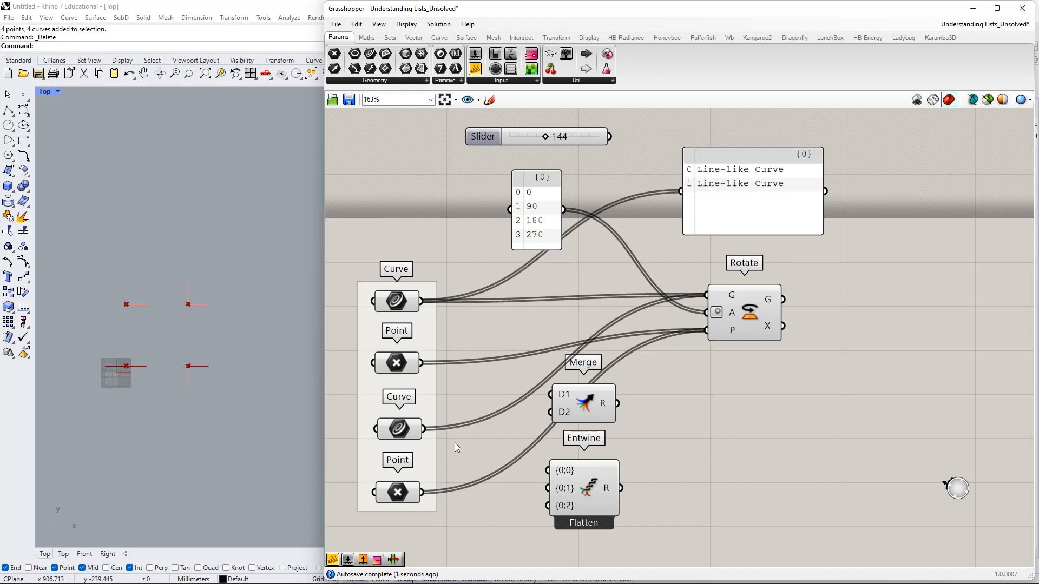
shift+drag(423, 429, 781, 219)
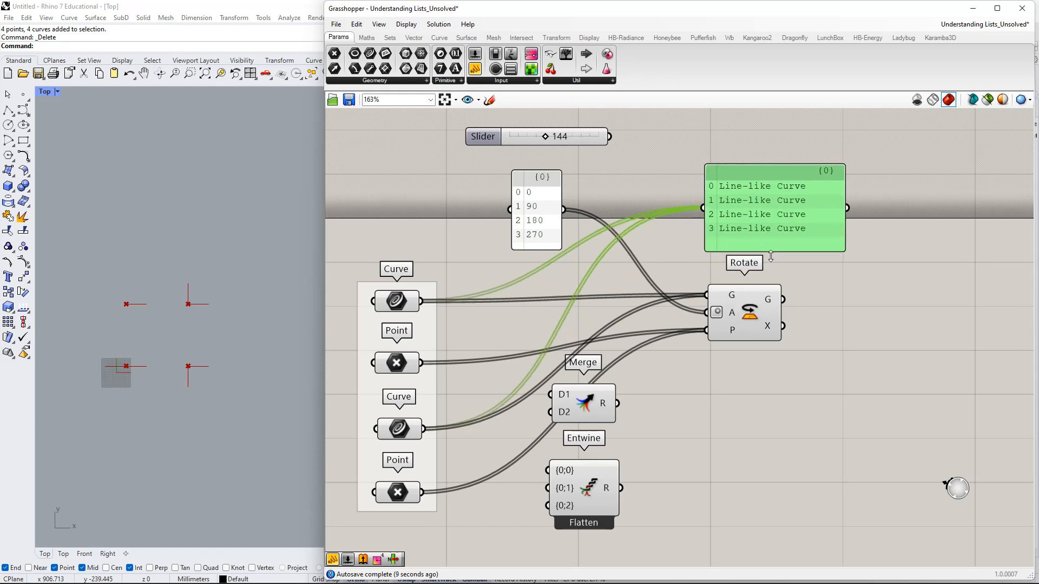
drag(770, 256, 769, 243)
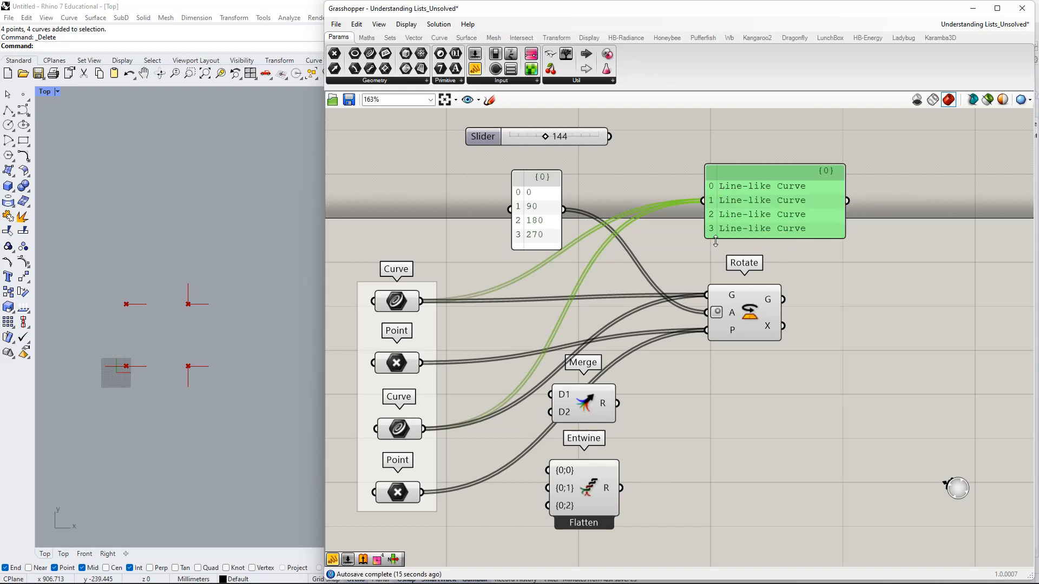
Add a List Item component, connect the first Curve parameter to its list input and place it above the curve panel.
right_drag(646, 219, 634, 248)
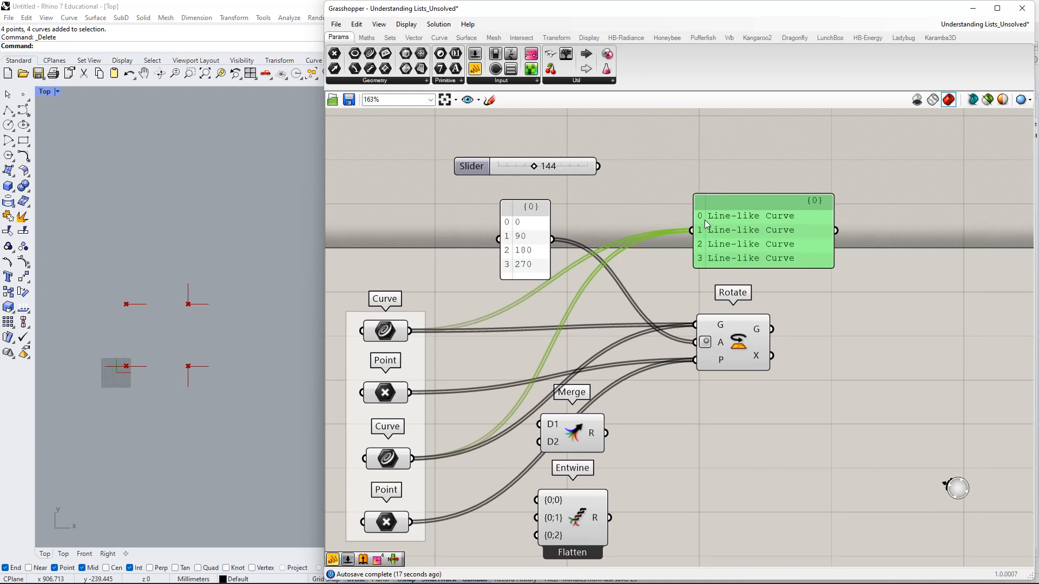
right_drag(748, 237, 741, 269)
double_click(725, 184)
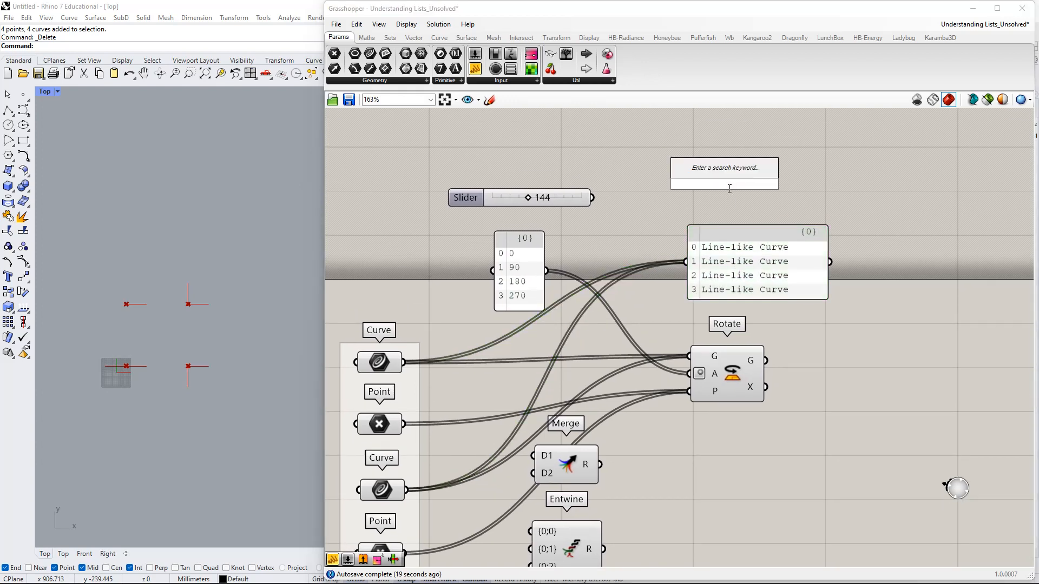
text(item)
key(Return)
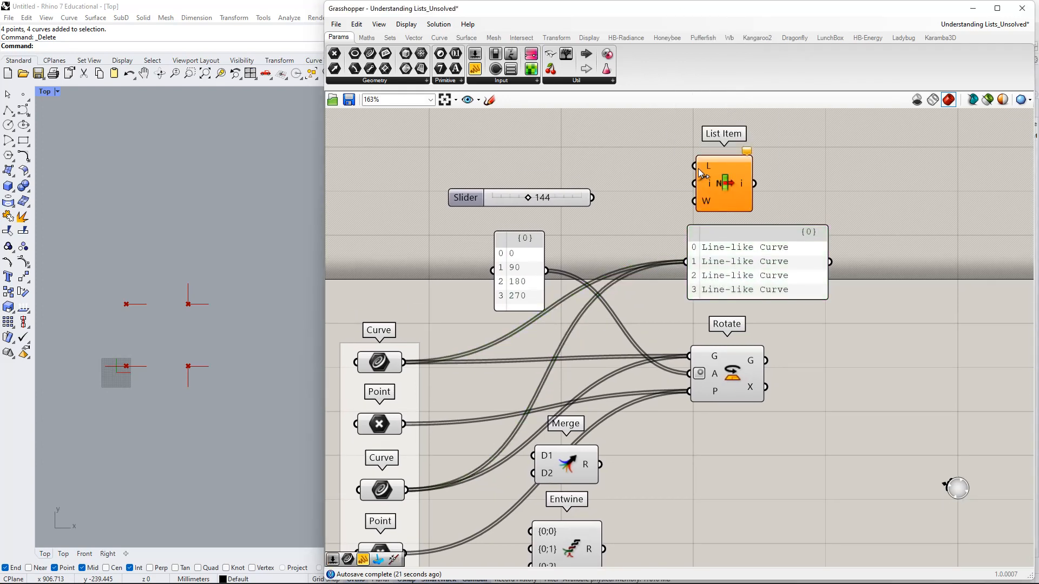
drag(697, 166, 404, 362)
drag(725, 187, 811, 184)
Insert a relay on the second Curve parameter's wire to the curve panel and spread the panel and relay apart above Rotate.
double_click(659, 264)
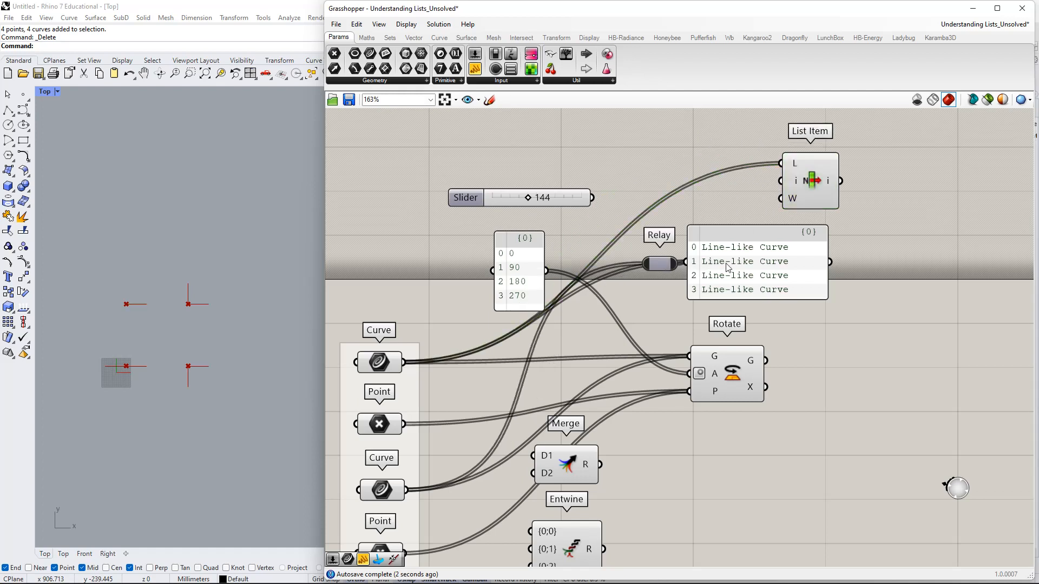
drag(726, 266, 858, 273)
drag(673, 274, 755, 304)
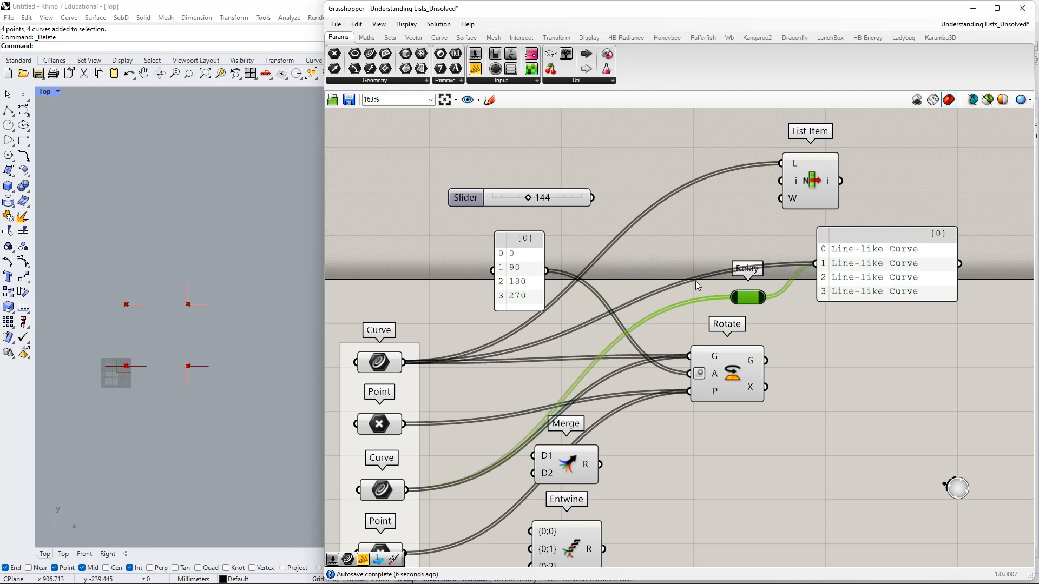
double_click(673, 192)
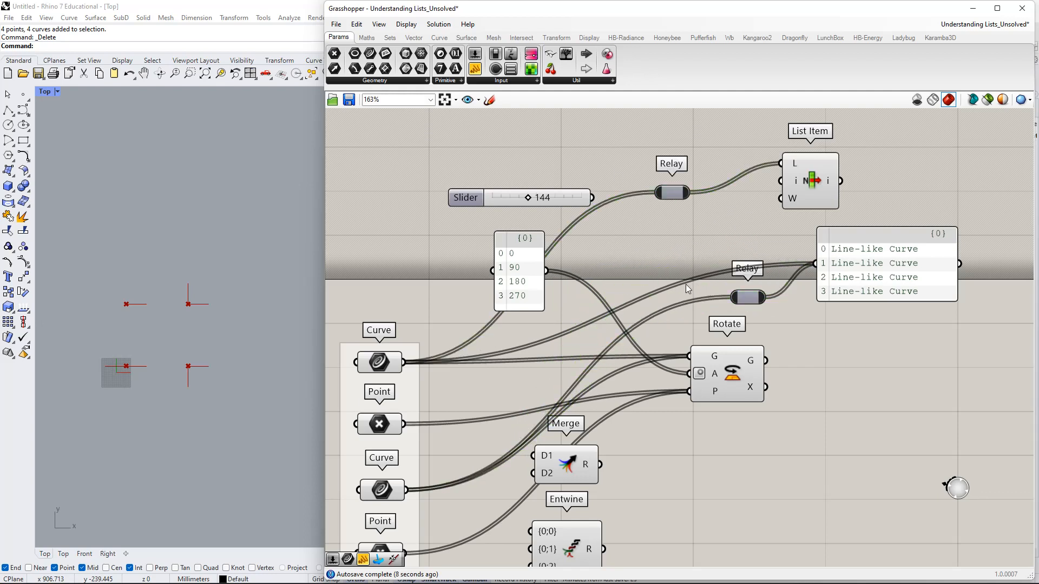
double_click(686, 282)
click(686, 282)
key(Delete)
click(671, 193)
key(Delete)
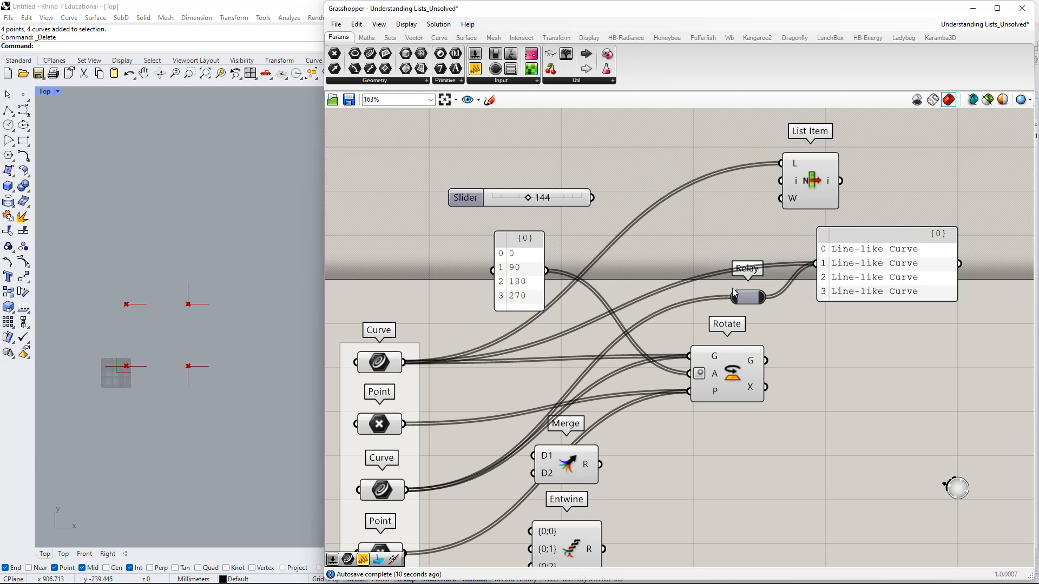
Route both Curve parameters through the relay into List Item's list input and position the relay beside List Item.
drag(745, 297, 749, 298)
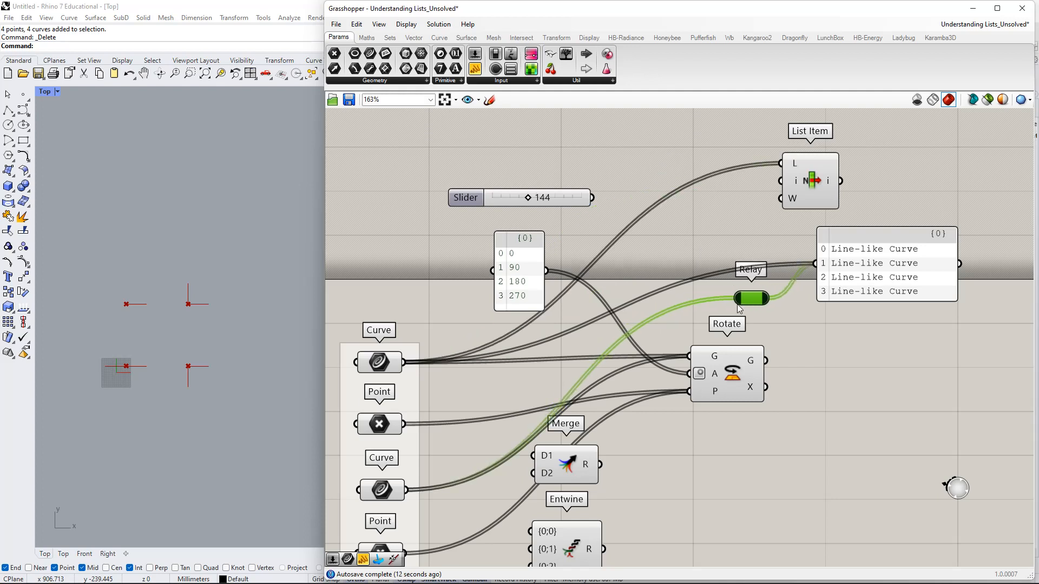
shift+drag(403, 363, 858, 201)
drag(706, 249, 732, 160)
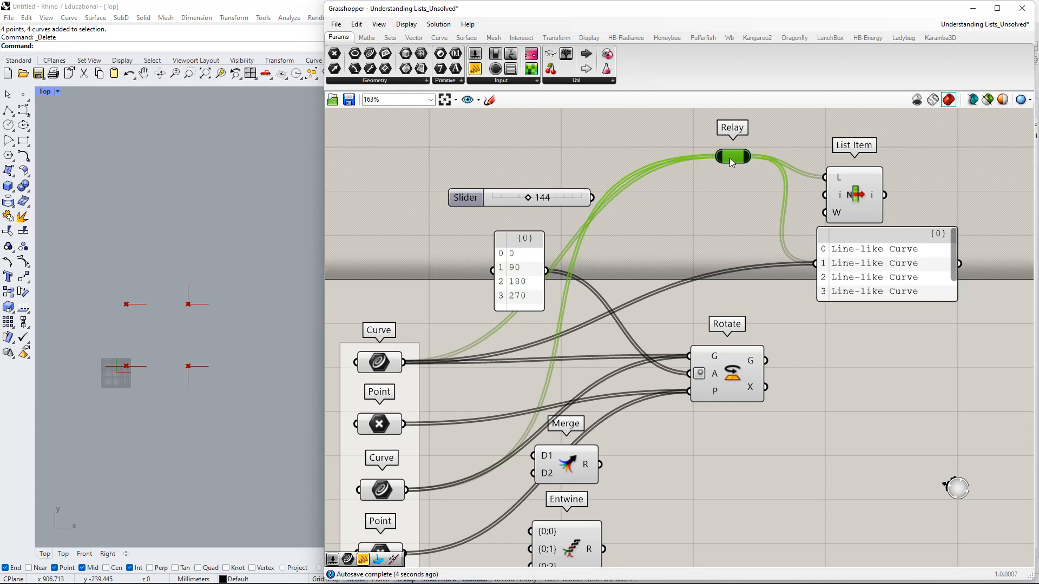
drag(730, 158, 715, 166)
drag(872, 215, 863, 209)
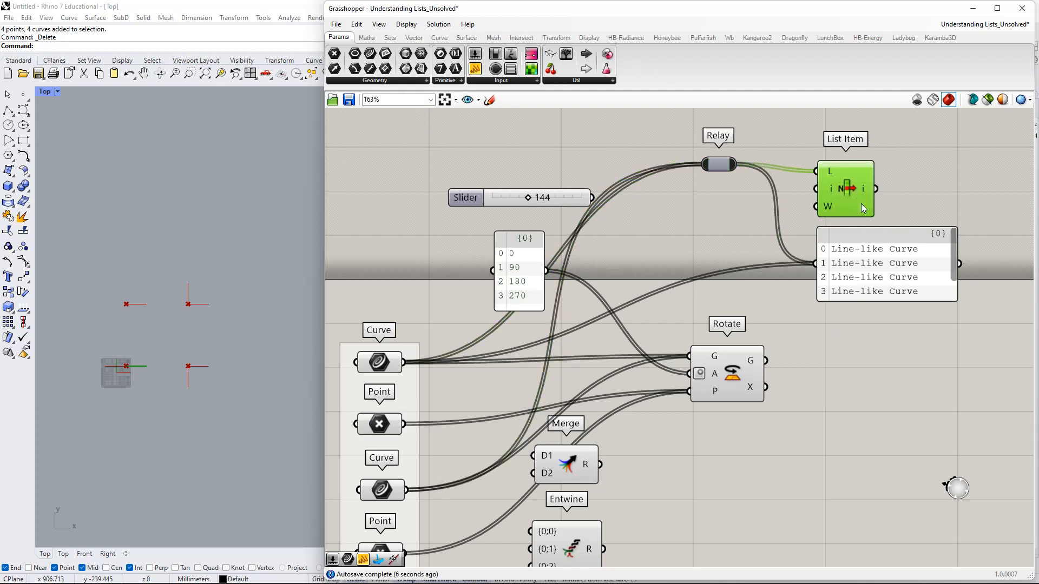
Remove the first Curve parameter's direct wire to the curve panel and realign the panel and relay near List Item.
right_drag(870, 206, 816, 196)
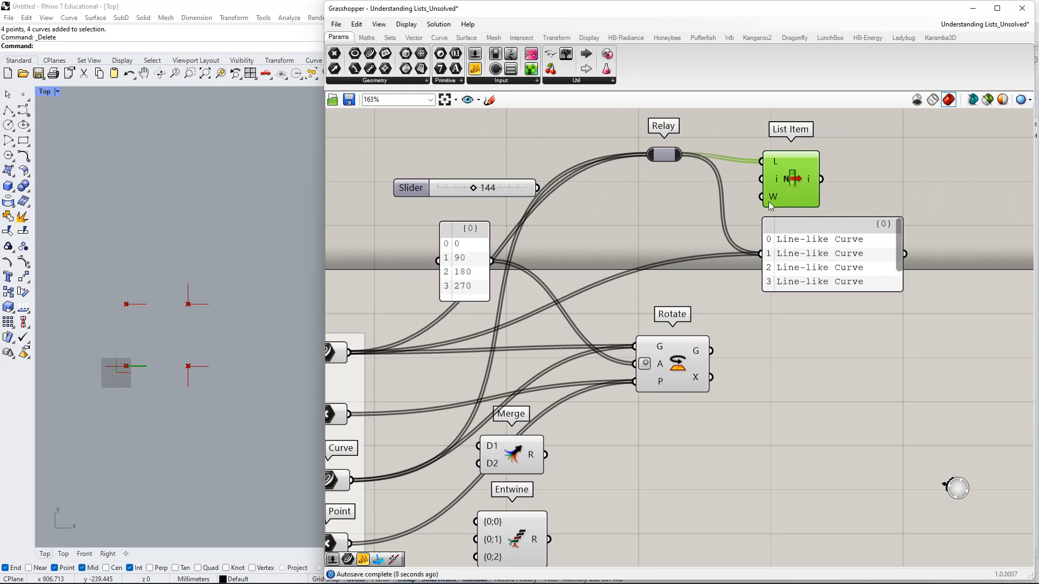
scroll(720, 190, up, 2)
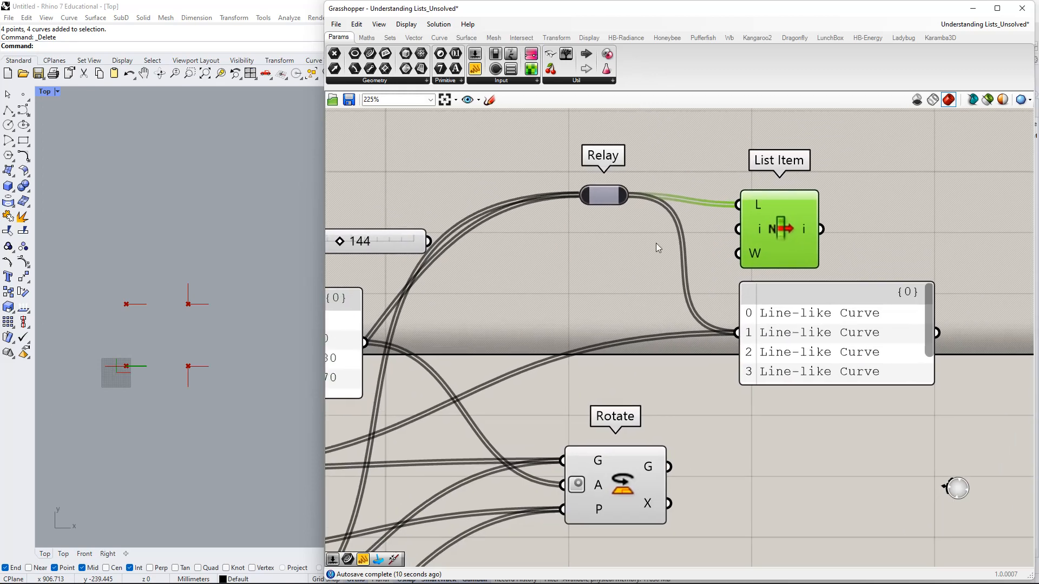
scroll(746, 336, down, 2)
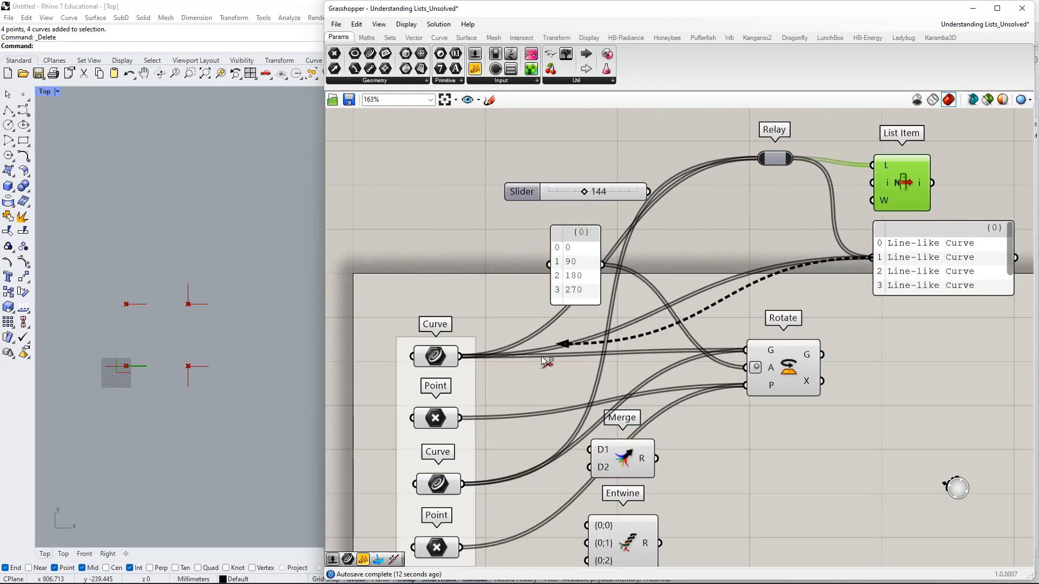
ctrl+drag(475, 357, 474, 357)
right_drag(943, 316, 776, 377)
drag(782, 335, 778, 328)
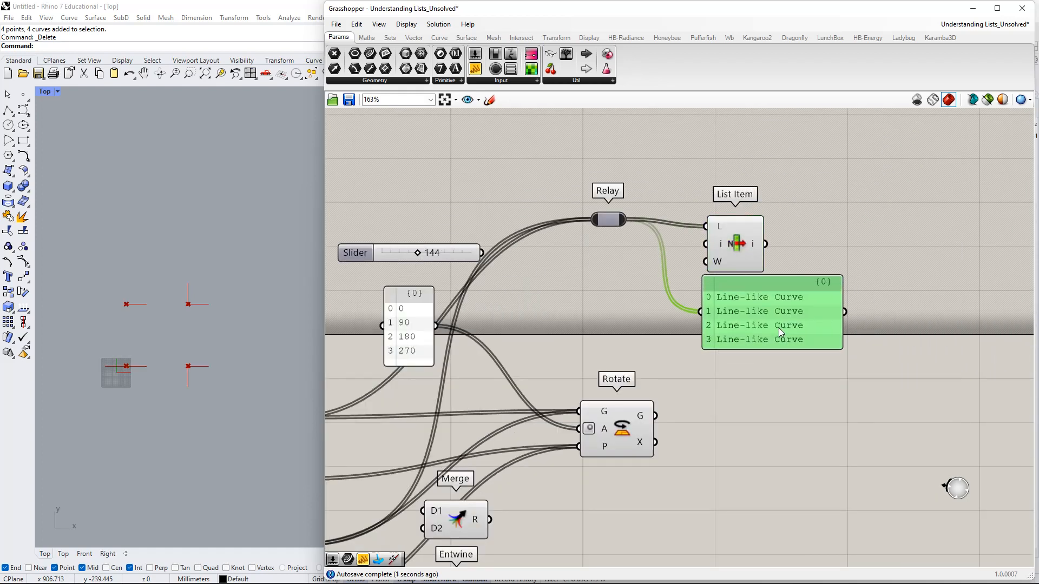
drag(615, 229, 616, 297)
Select each Curve parameter and the relay in turn to examine which lines each one supplies in the Rhino viewport.
right_drag(615, 297, 851, 211)
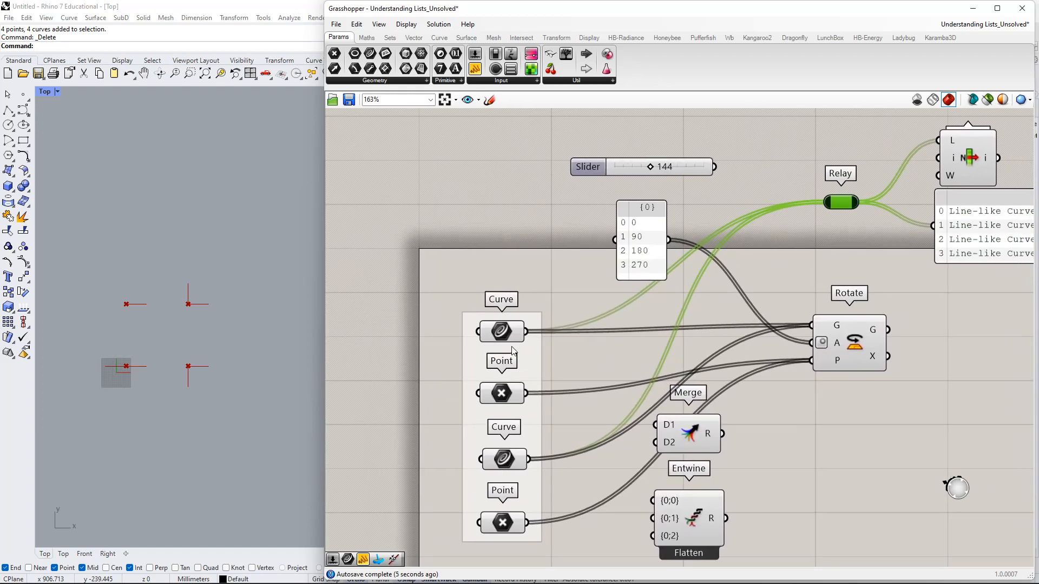
click(498, 333)
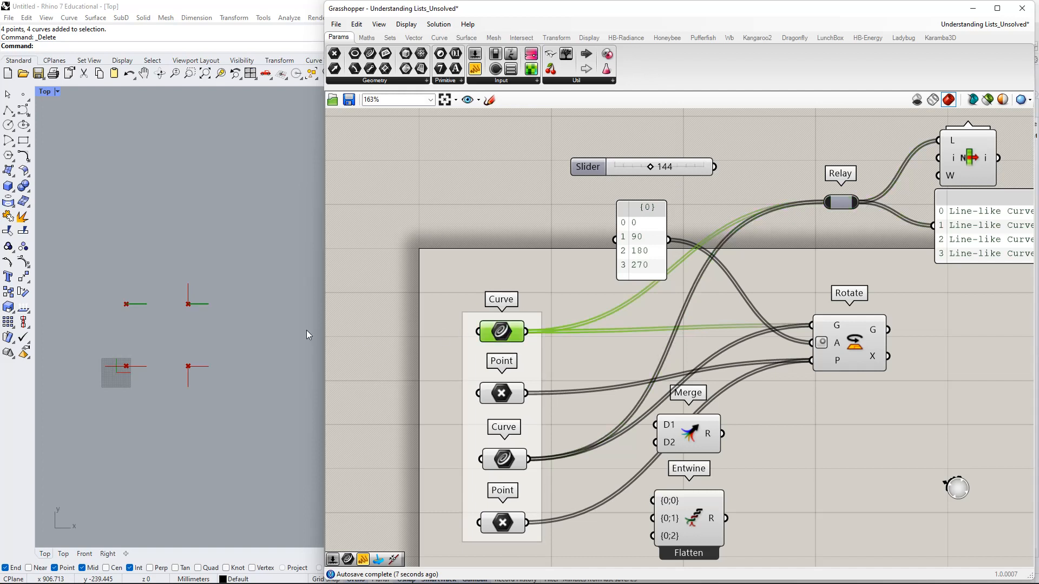
click(492, 457)
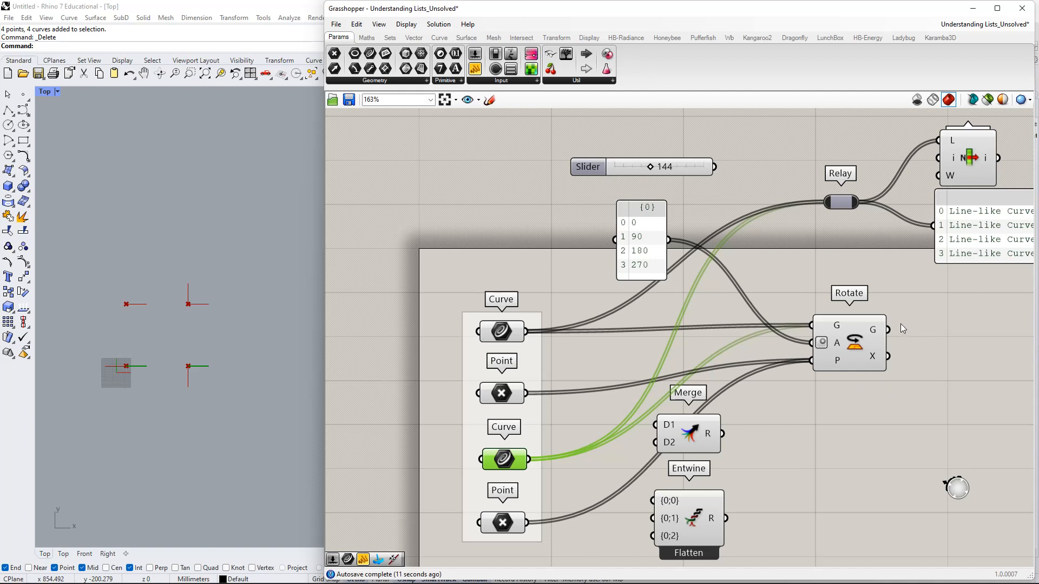
right_drag(869, 309, 808, 356)
click(800, 230)
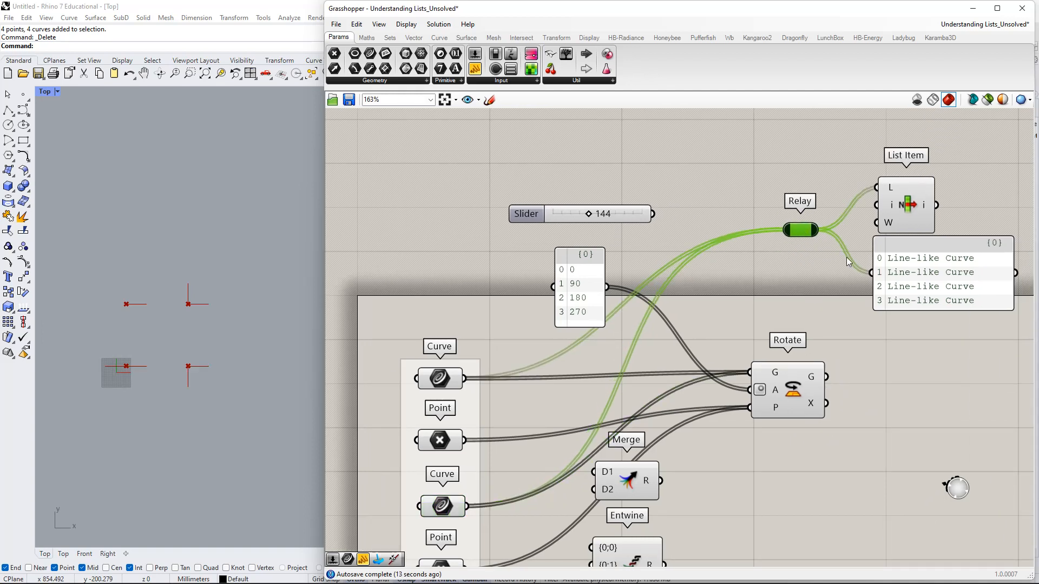
Extend the curve panel downward to fit its whole list and select List Item to examine its output line.
right_drag(989, 308, 810, 331)
drag(791, 340, 775, 370)
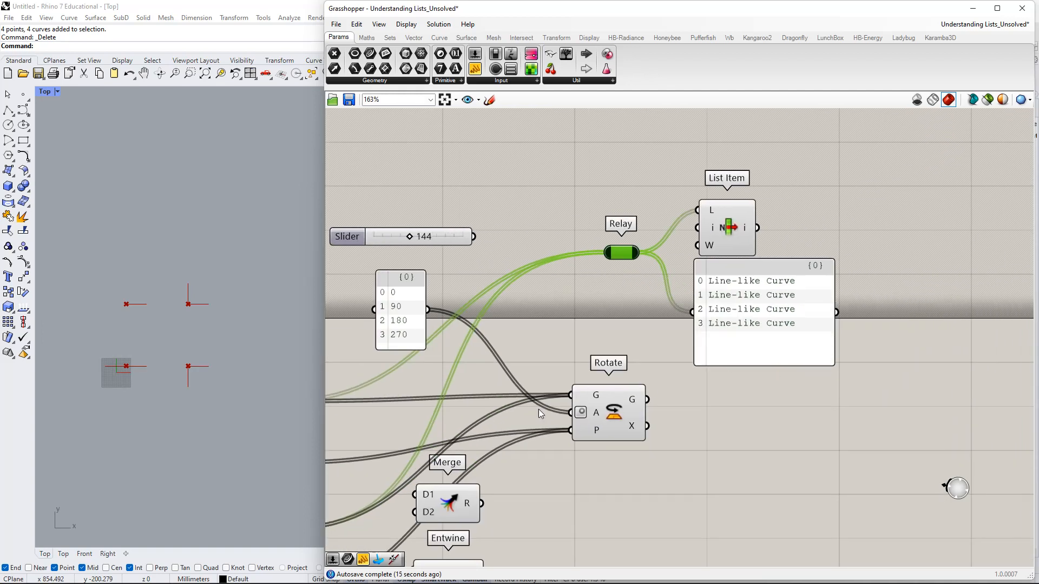
right_drag(833, 343, 768, 379)
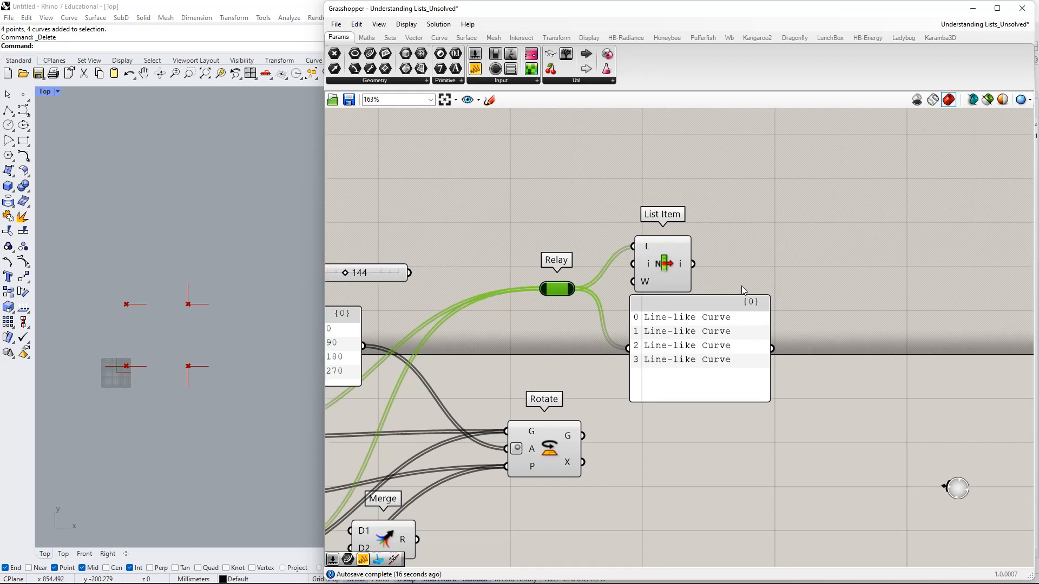
click(664, 273)
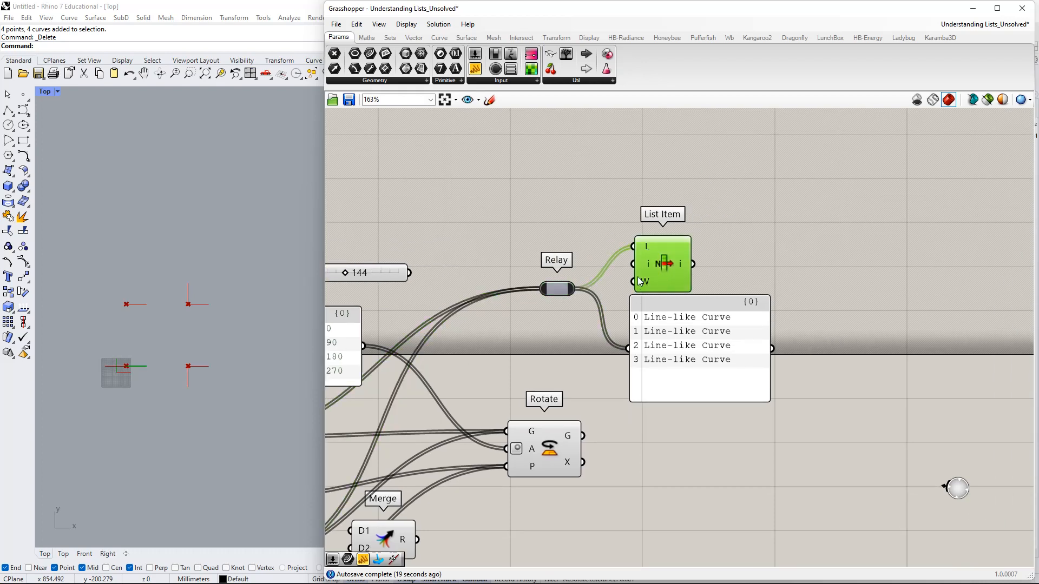
drag(661, 264, 657, 263)
right_drag(614, 257, 627, 268)
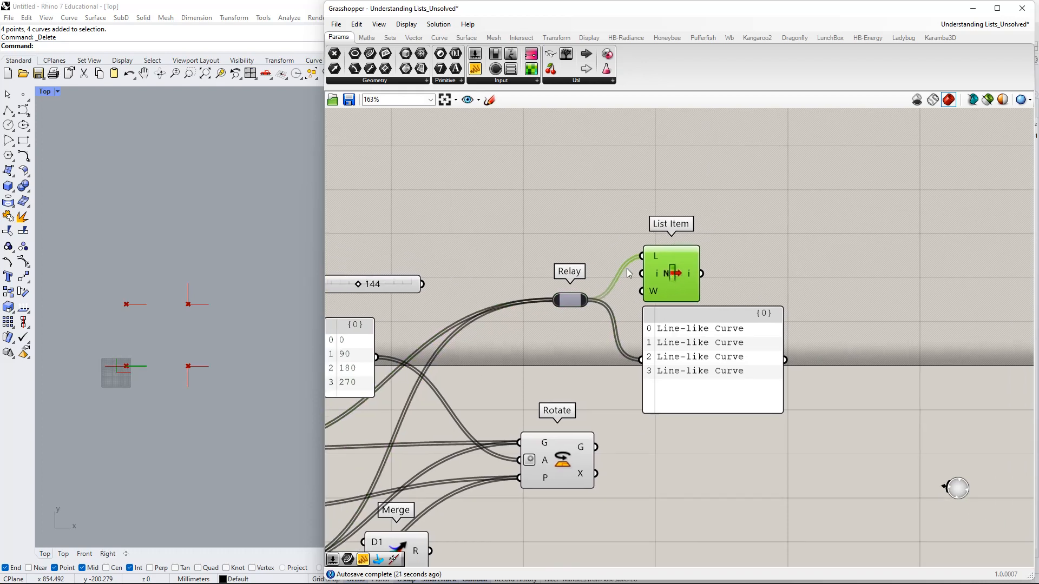
Add an integer slider ranging from 0 to 3, place it above the relay and connect it to List Item's index input.
scroll(603, 244, up, 2)
double_click(603, 244)
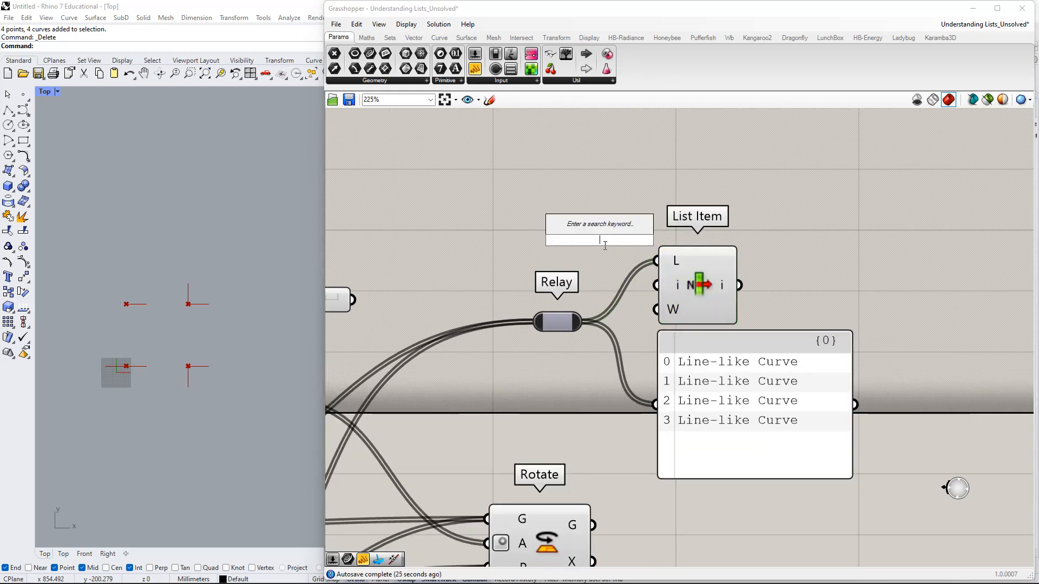
text(0)
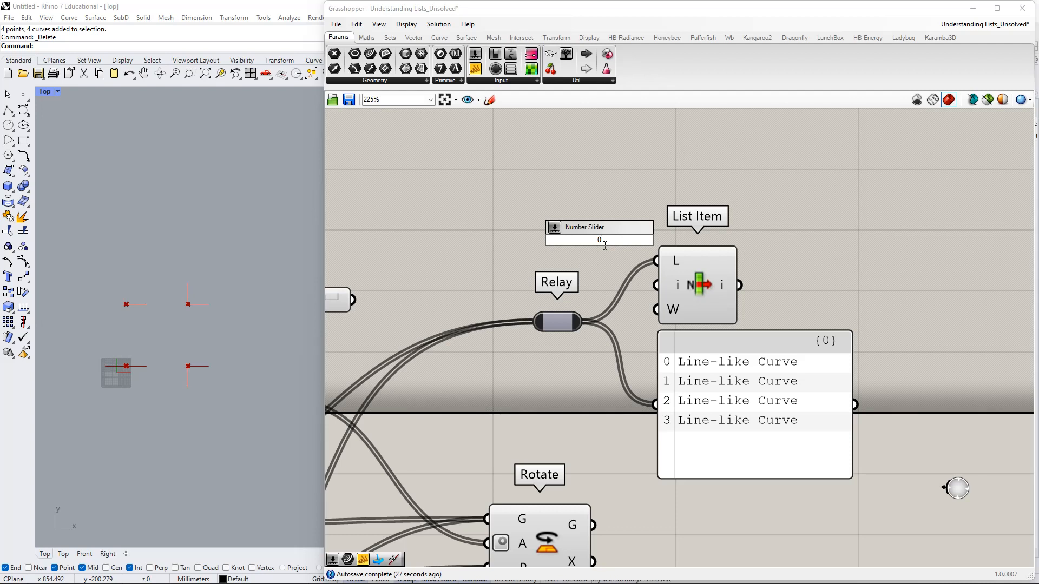
text(..)
key(Return)
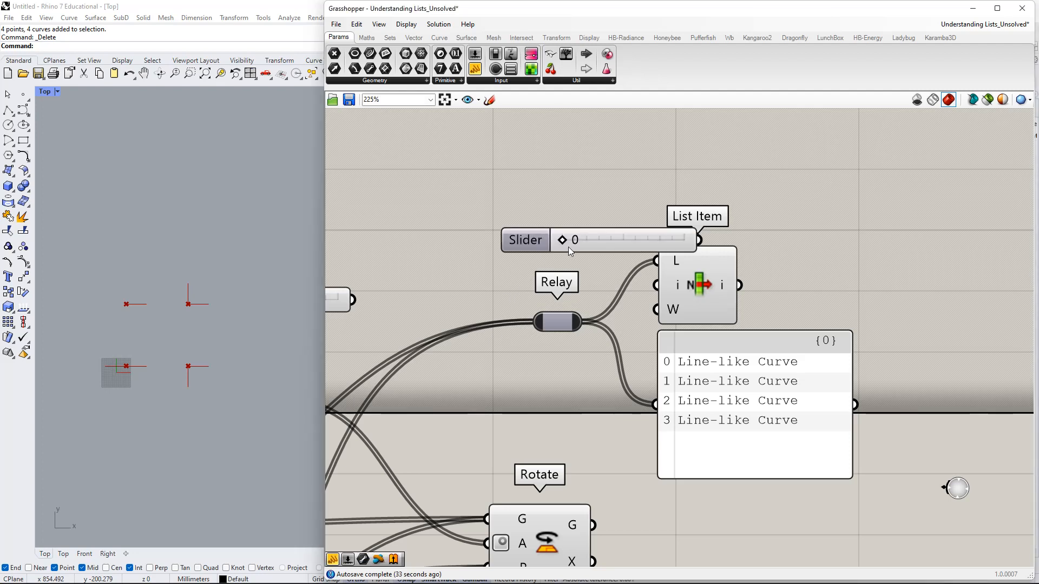
drag(581, 239, 449, 228)
drag(569, 230, 660, 290)
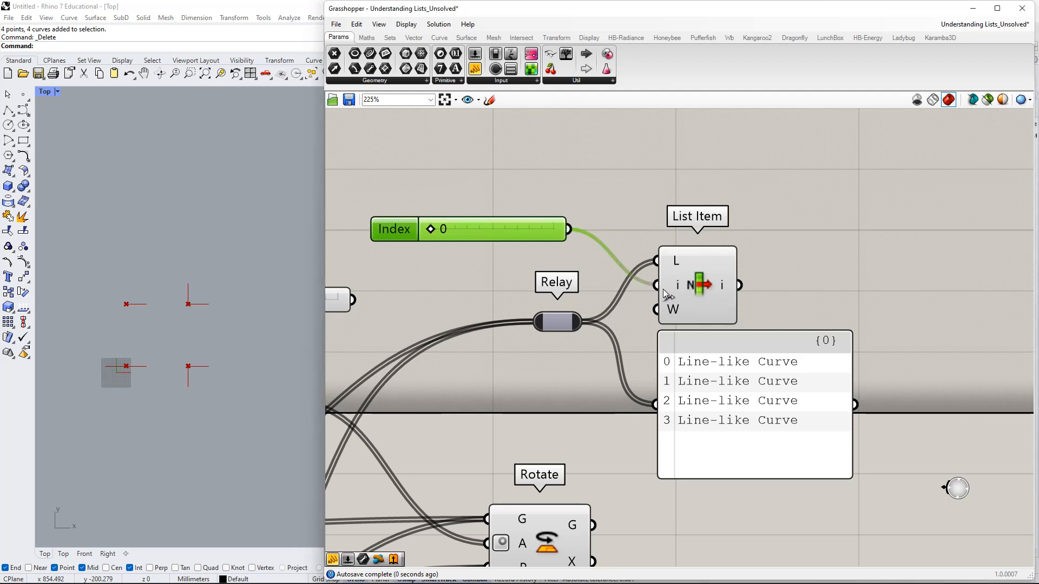
With List Item selected, set the index slider to 3 to examine which line is extracted.
click(661, 291)
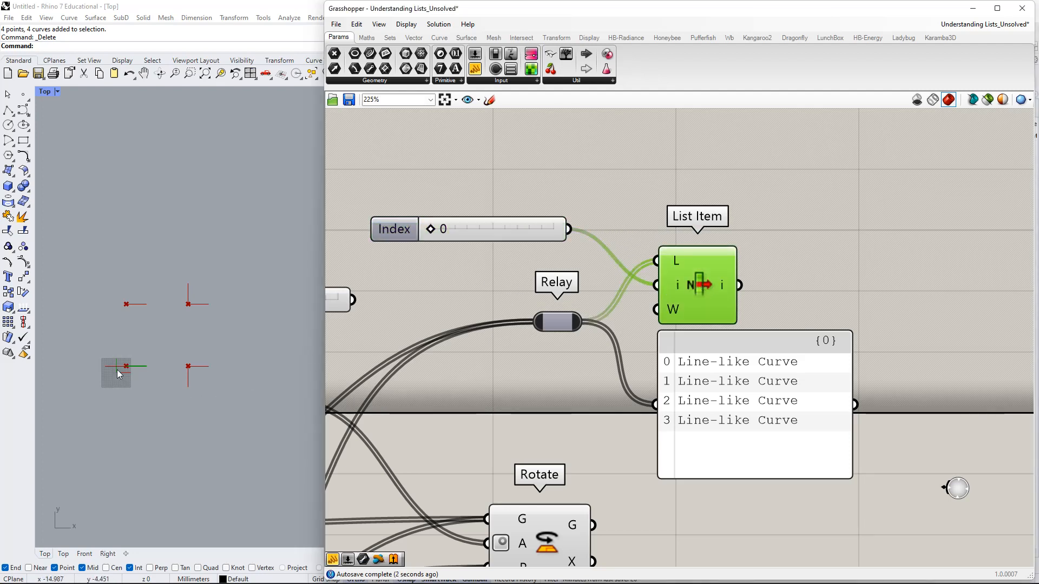
drag(437, 236, 544, 241)
right_drag(544, 242, 755, 169)
scroll(754, 170, down, 3)
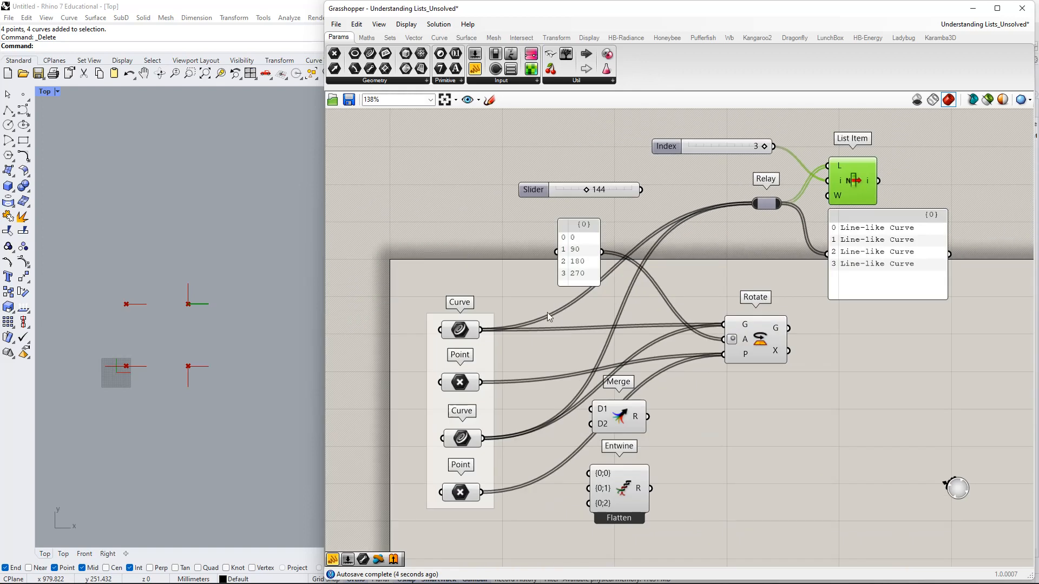
Select the first and second Curve parameters in turn to compare their lines with the extracted item.
click(459, 330)
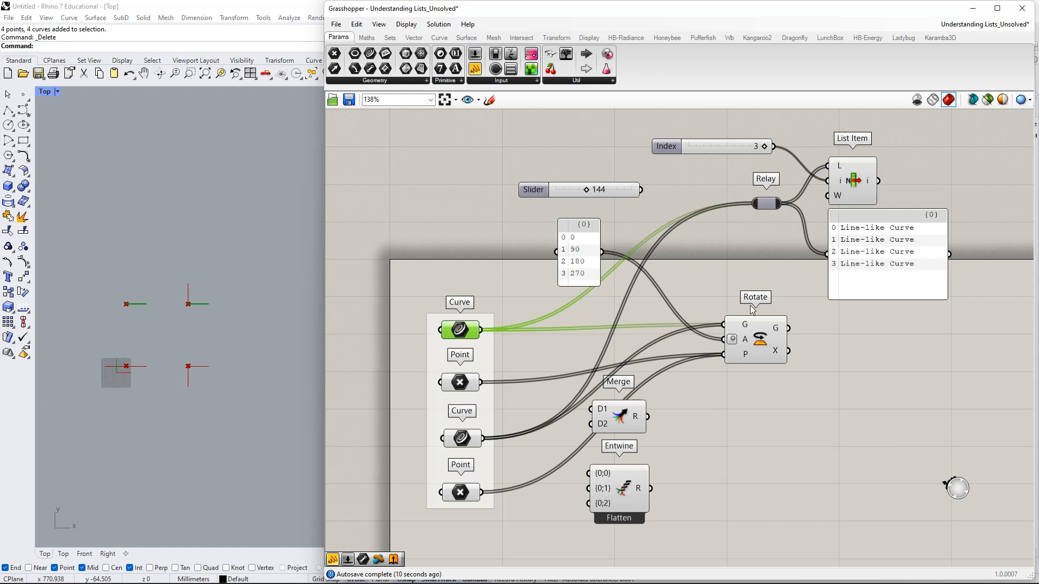
right_drag(771, 249, 711, 277)
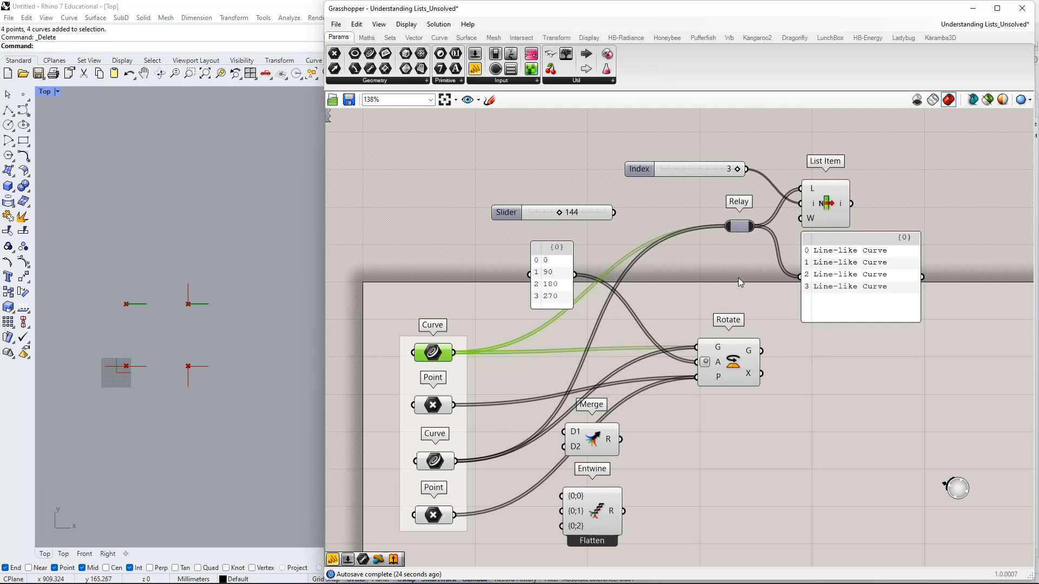
click(430, 465)
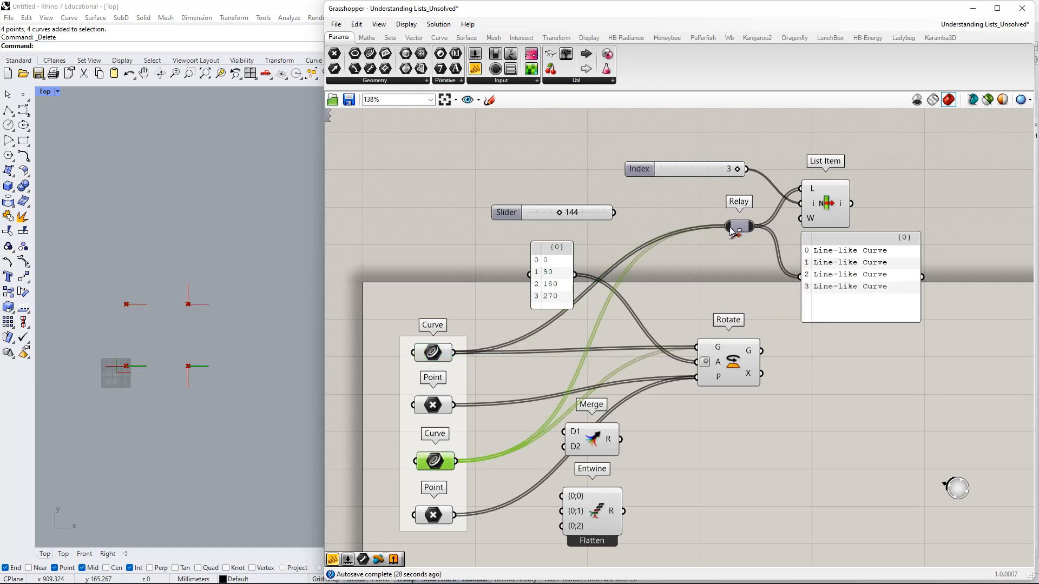
Rewire the relay so the first Curve parameter enters before the second, and select List Item to check its output line.
ctrl+drag(726, 235, 455, 353)
ctrl+drag(456, 462, 453, 353)
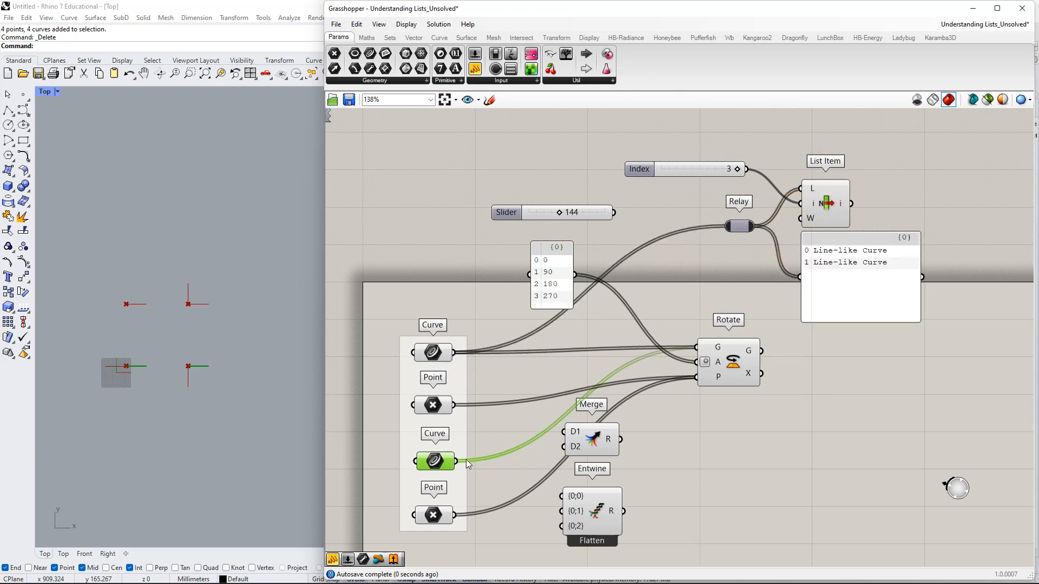
shift+drag(457, 462, 726, 228)
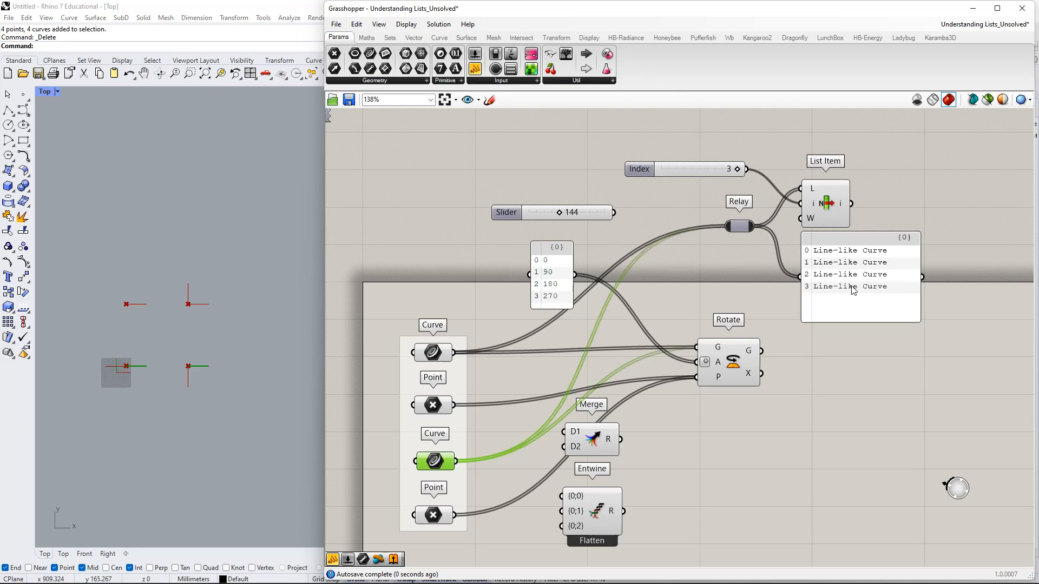
click(839, 205)
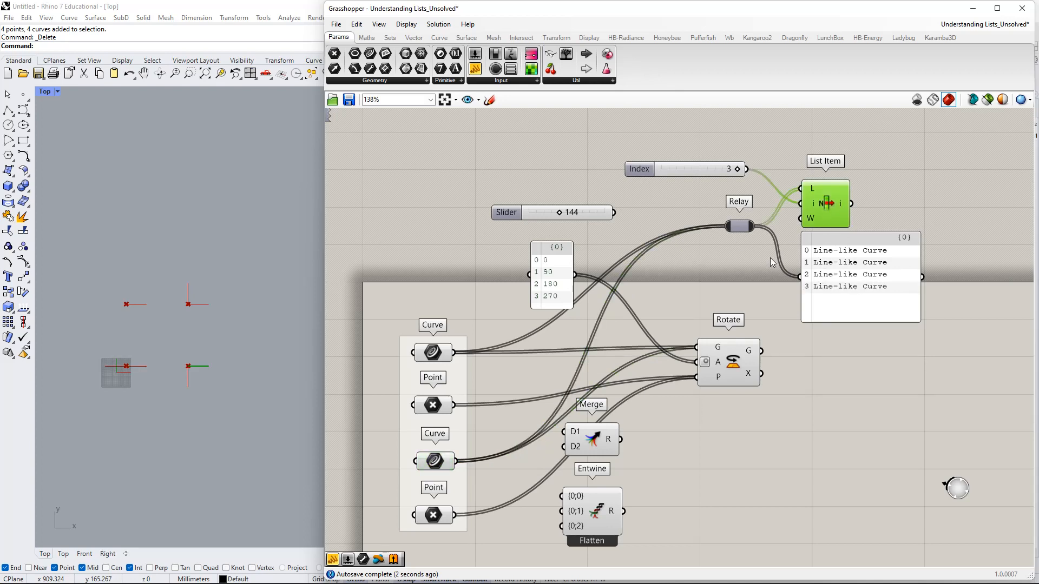
Disconnect and reconnect the second Curve parameter as the relay's second source and set the index slider to 0.
drag(710, 244, 454, 353)
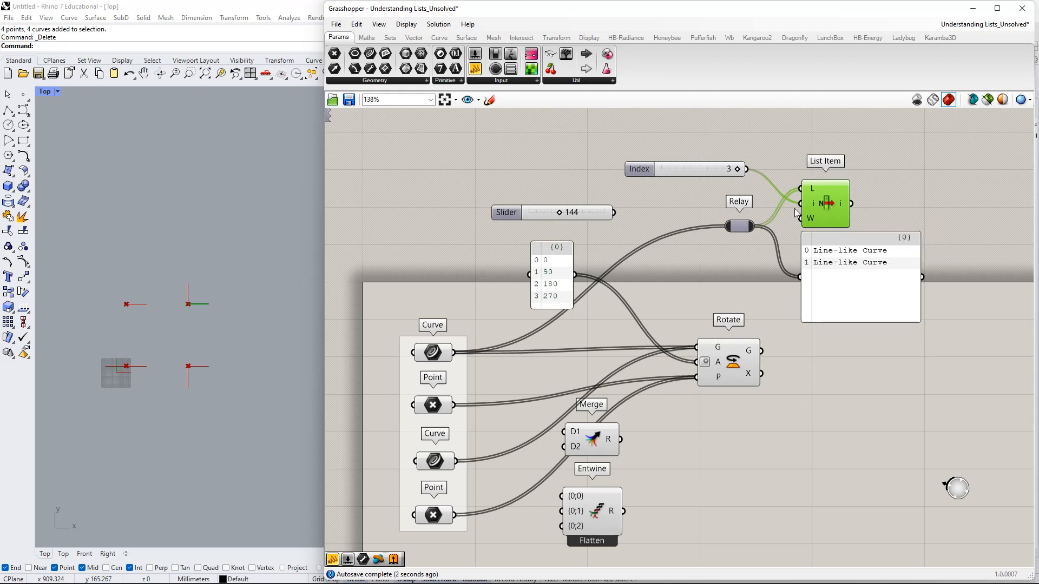
drag(745, 171, 639, 198)
shift+drag(709, 263, 724, 226)
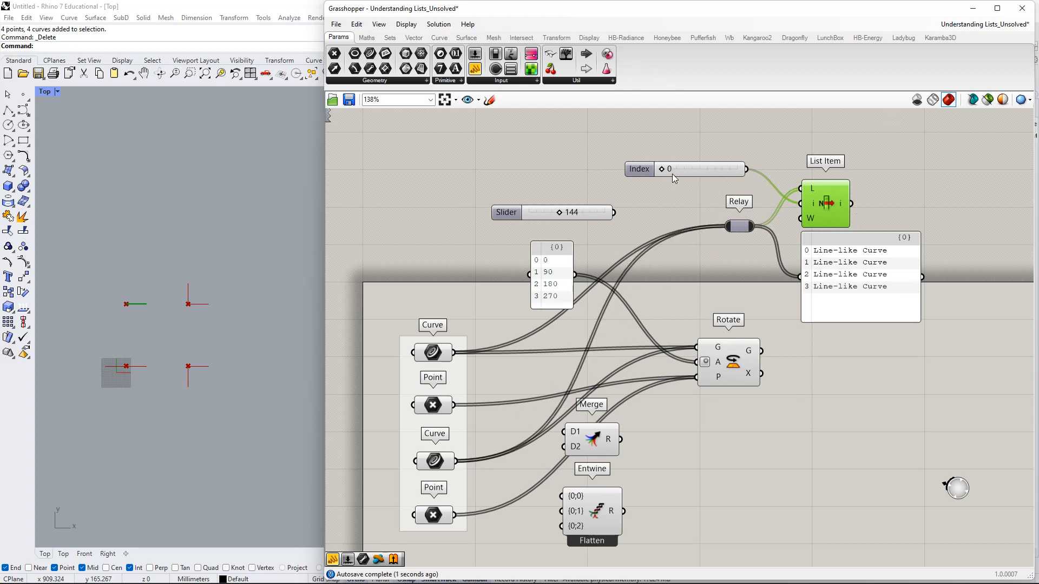
drag(685, 172, 656, 174)
Move the relay up and away from List Item, and shift the curve panel slightly lower.
drag(737, 227, 710, 218)
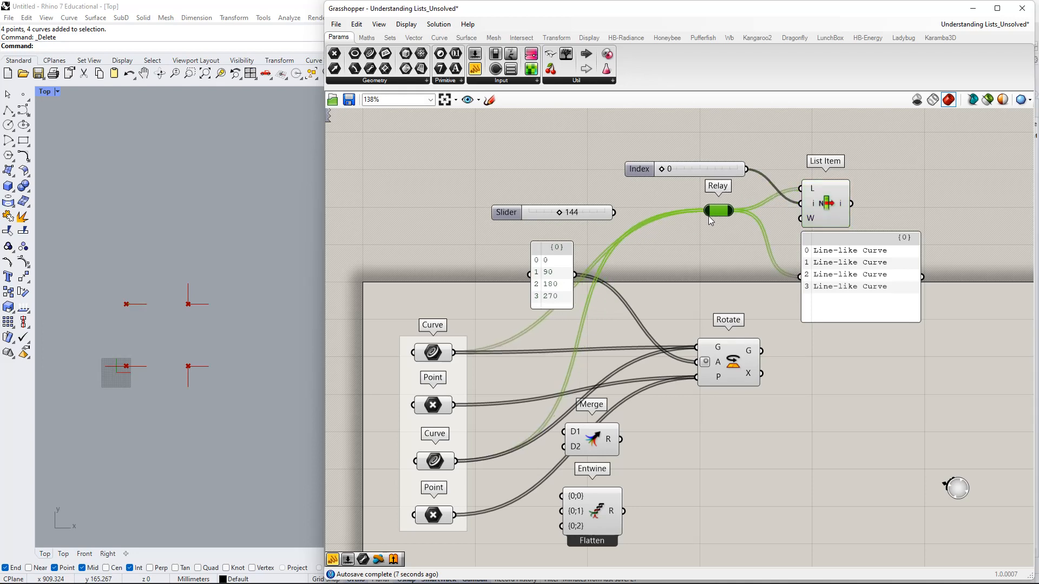
mouse_move(841, 263)
mouse_down()
mouse_move(844, 279)
mouse_move(843, 269)
mouse_up()
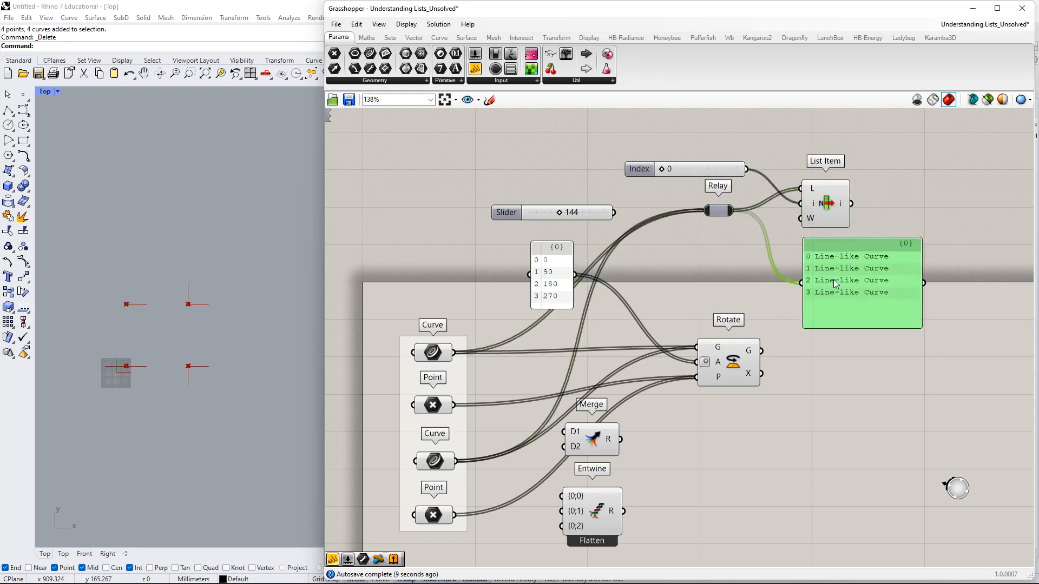
Disconnect both Curve parameters from Rotate's geometry input, reconnect them with the first Curve entering first, and select Rotate to check its output.
right_drag(745, 295, 719, 275)
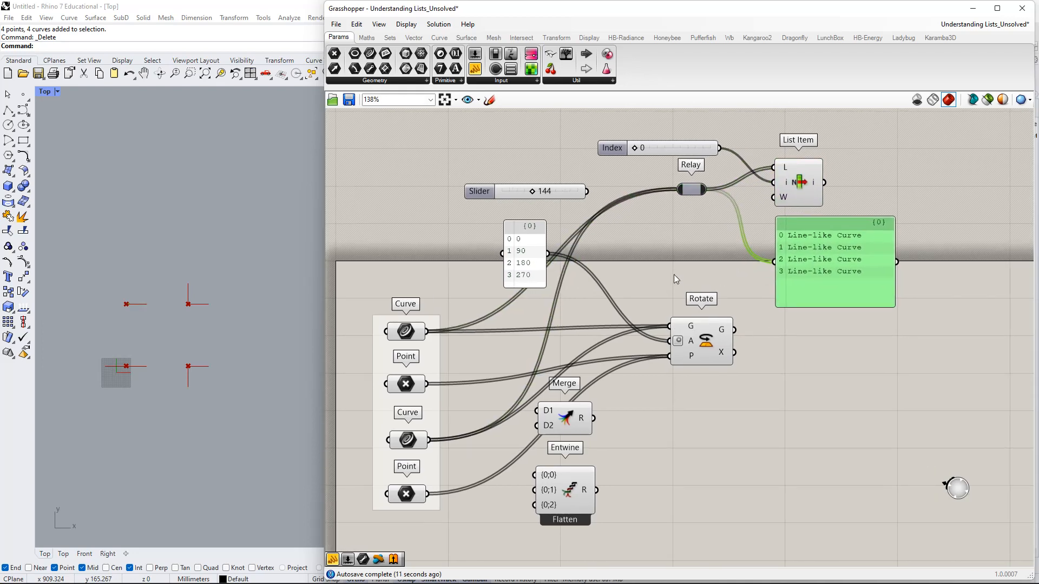
ctrl+drag(670, 326, 427, 439)
ctrl+drag(427, 331, 671, 328)
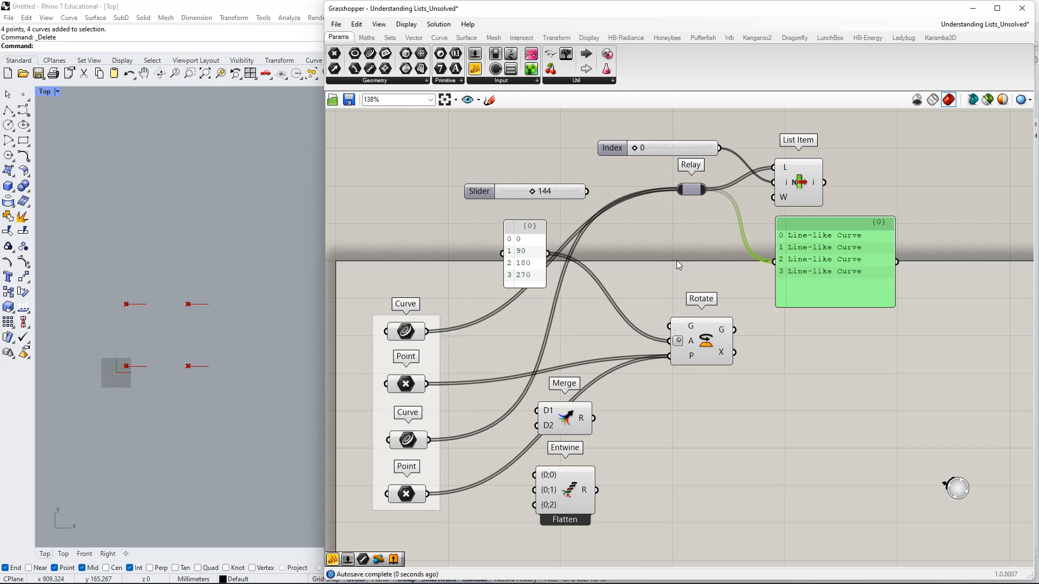
drag(427, 331, 452, 441)
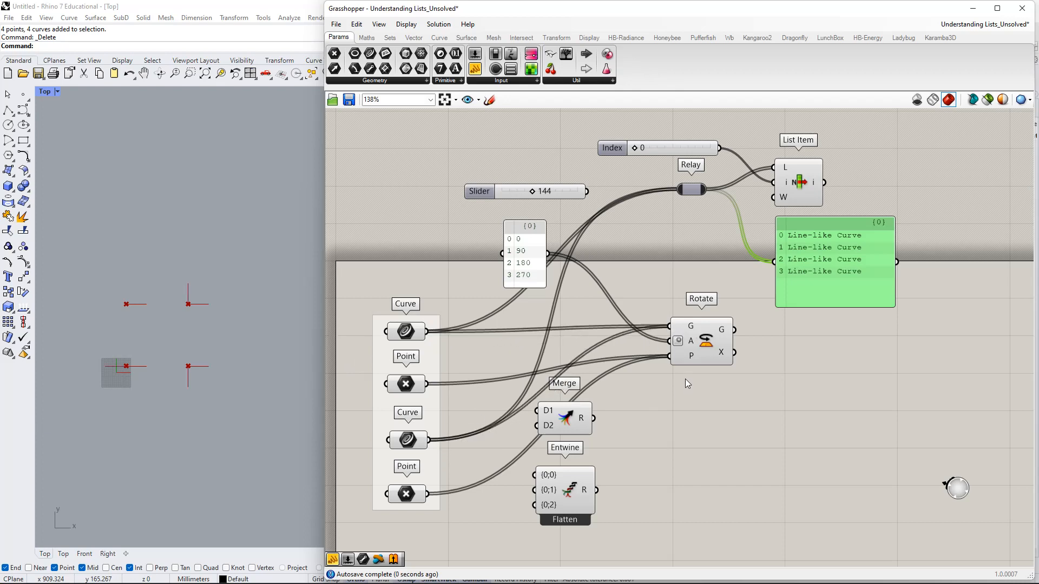
click(706, 343)
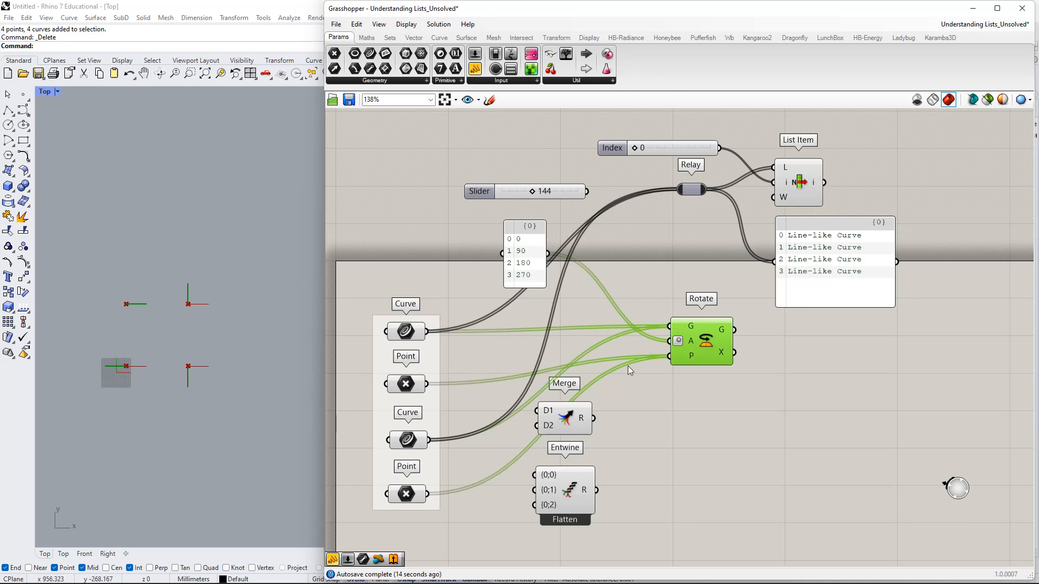
Move Rotate farther from the input parameters to sit under the curve panel, and place Merge and Entwine together below it.
drag(730, 338, 838, 344)
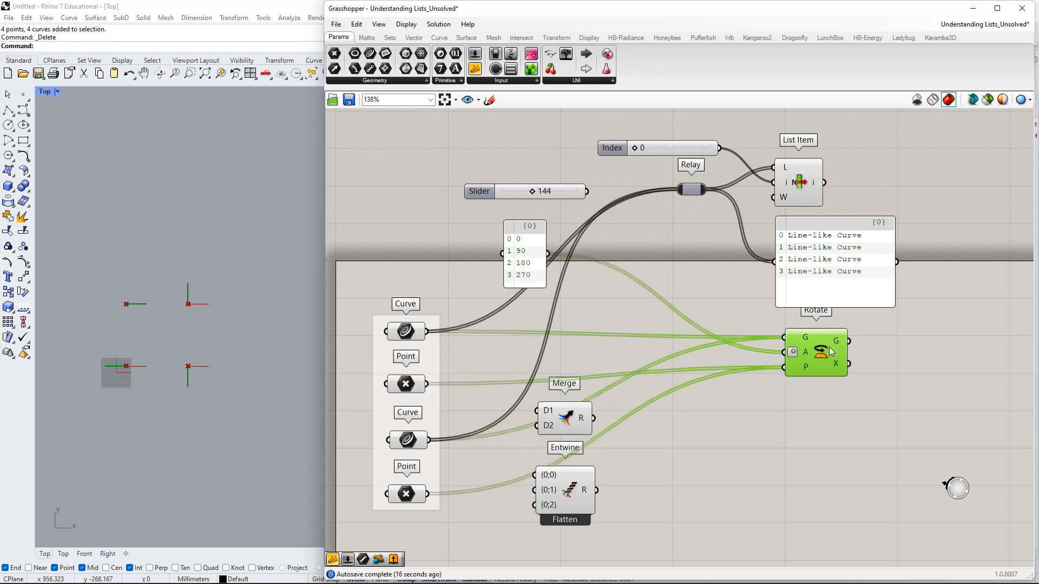
right_drag(722, 378, 508, 340)
click(436, 430)
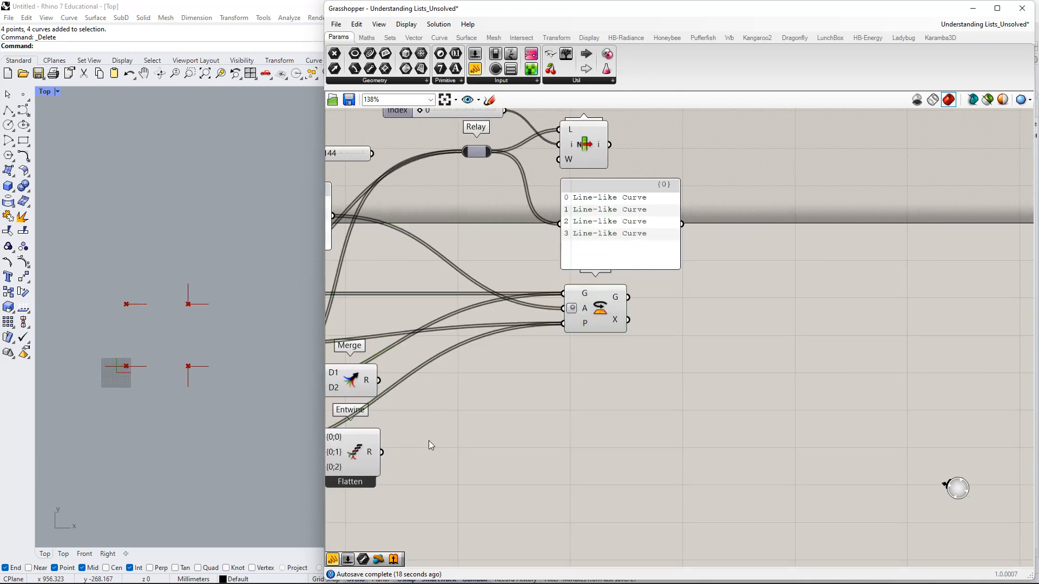
drag(425, 461, 342, 381)
drag(346, 377, 557, 435)
right_drag(538, 372, 744, 347)
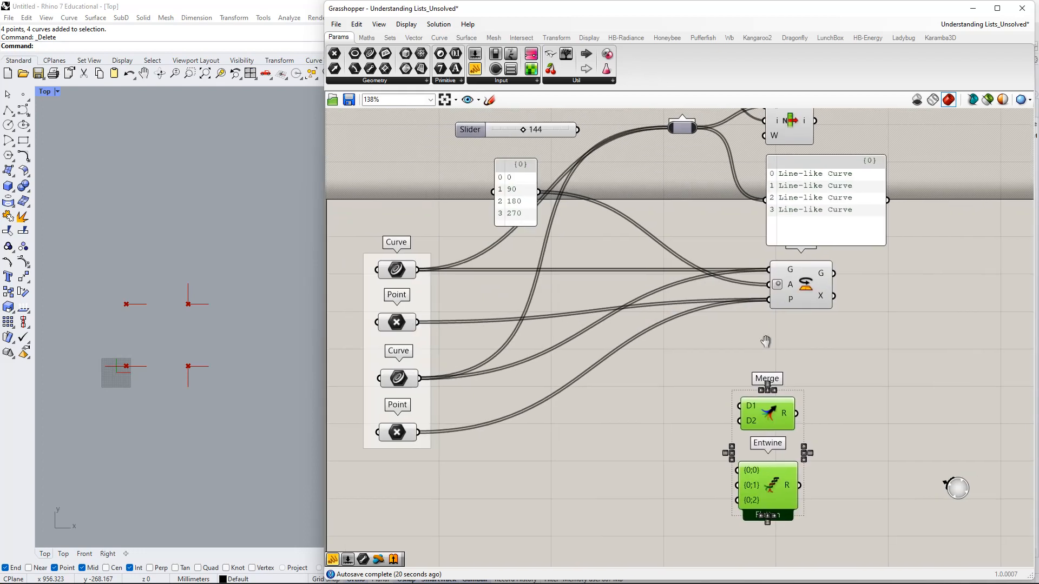
Move the panel of angles close to Rotate, beside the curve panel.
drag(528, 219, 703, 248)
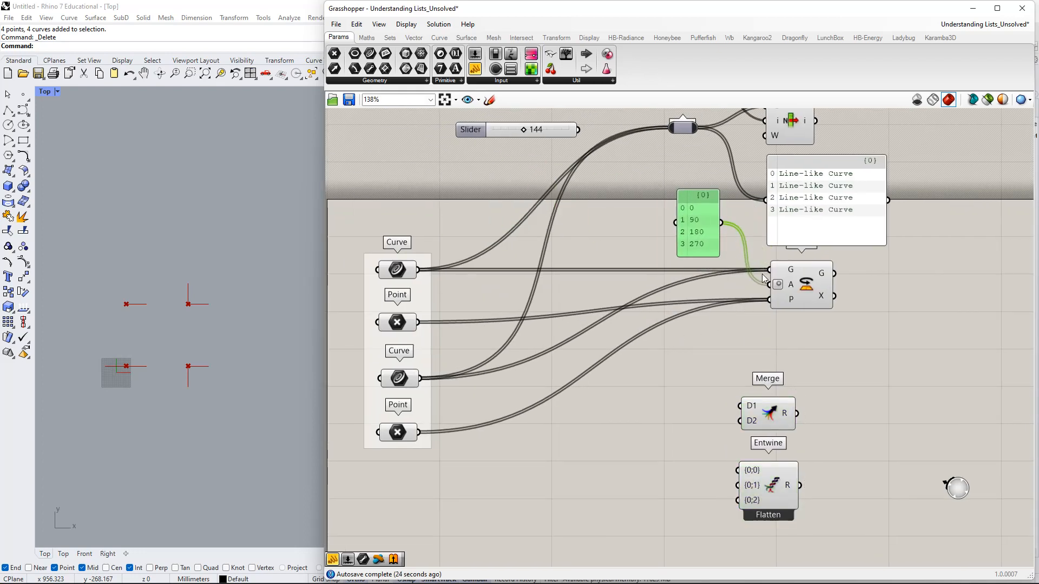
right_drag(775, 286, 702, 330)
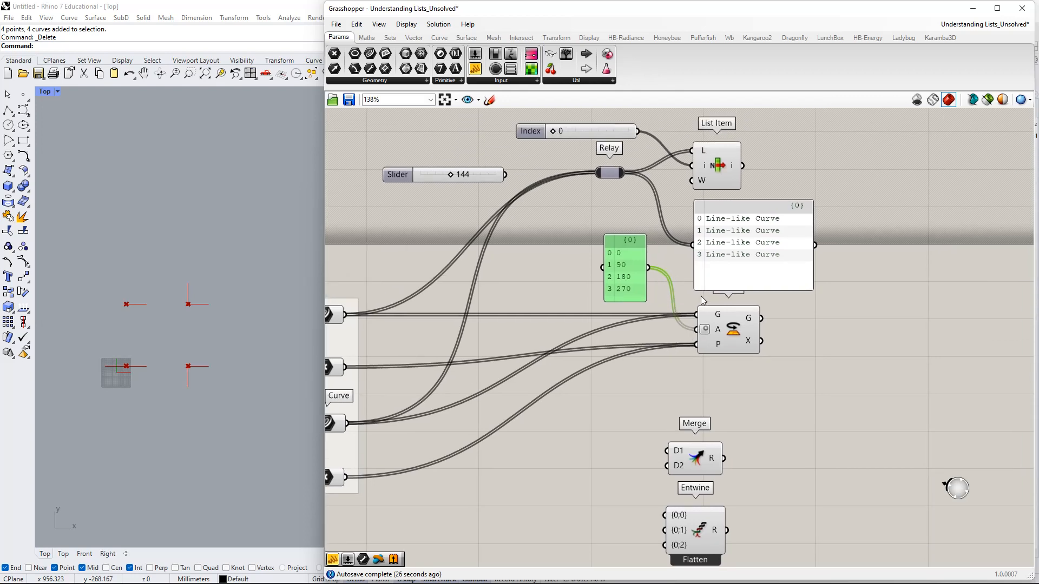
right_drag(631, 264, 599, 250)
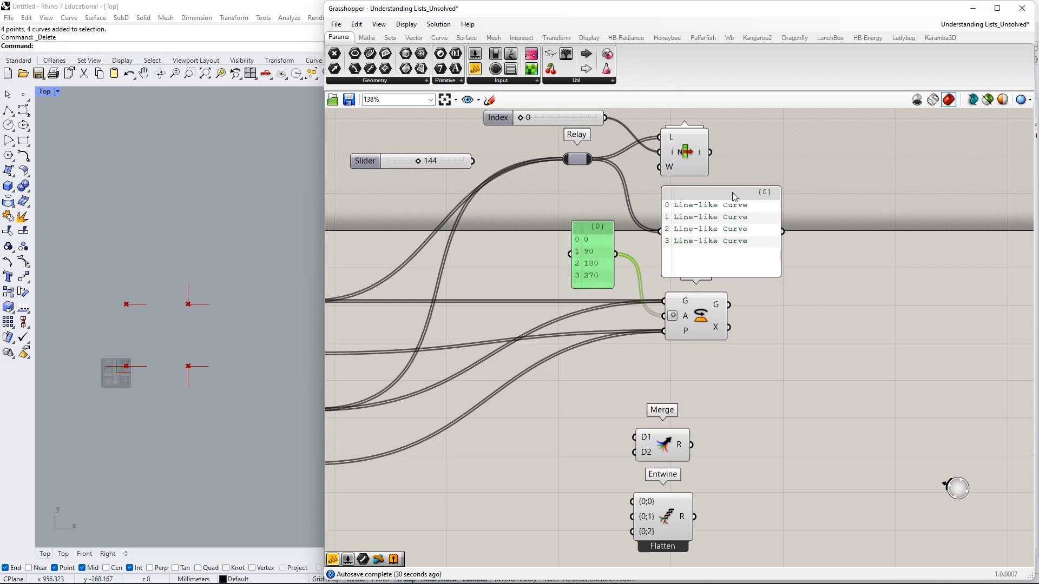
right_drag(732, 192, 723, 245)
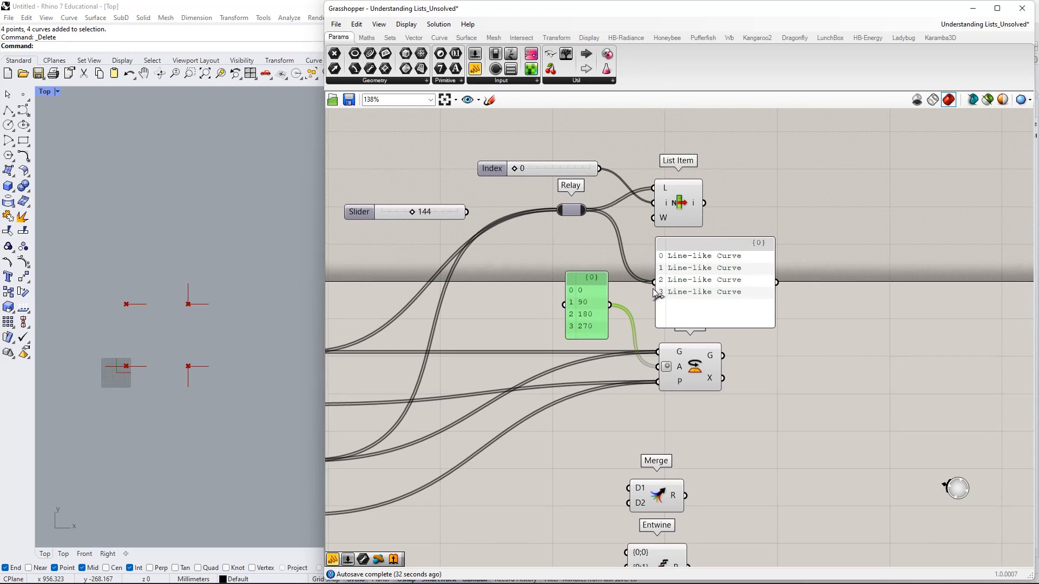
Move the angle panel below Rotate, rewire the second Point at Rotate's P input, and select Rotate to inspect its lines.
drag(585, 303, 600, 435)
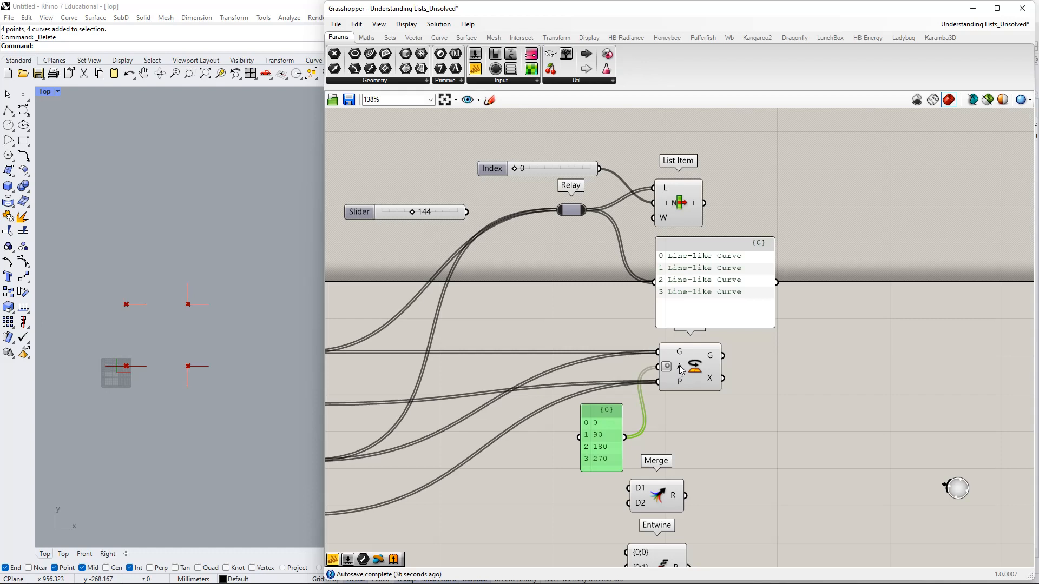
right_drag(665, 413, 771, 362)
drag(766, 334, 417, 468)
ctrl+drag(764, 332, 413, 465)
right_drag(786, 365, 601, 475)
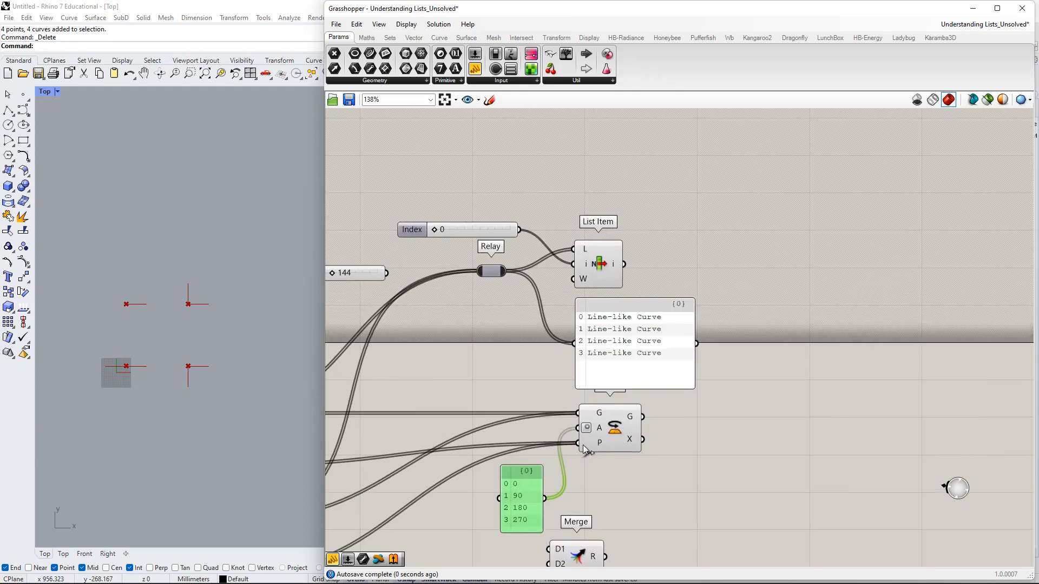
click(621, 422)
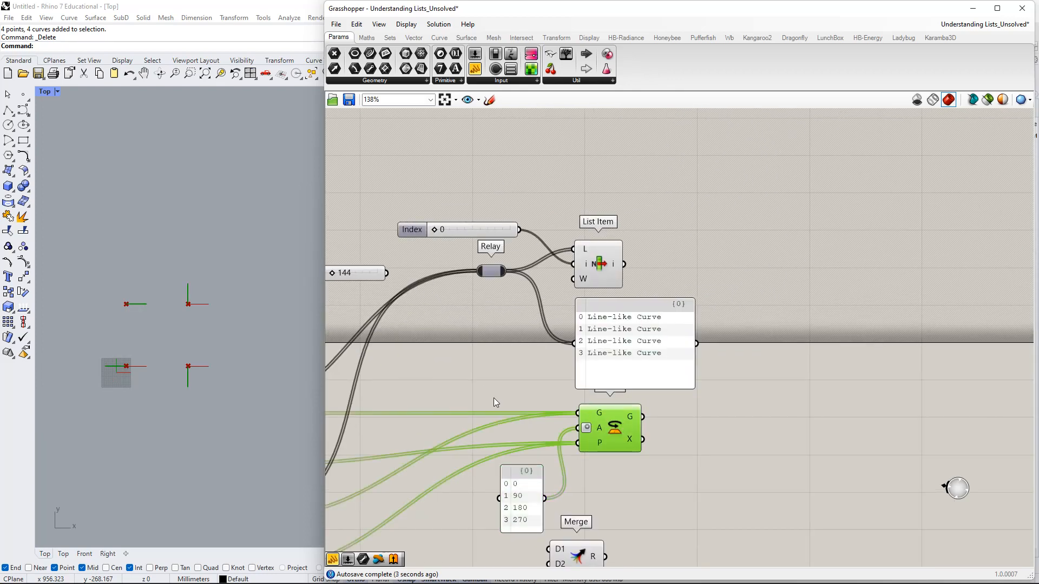
Move the angle panel back above Rotate's inputs beside the curve panel, and select Rotate to compare its lines with the angles.
right_drag(713, 417, 747, 352)
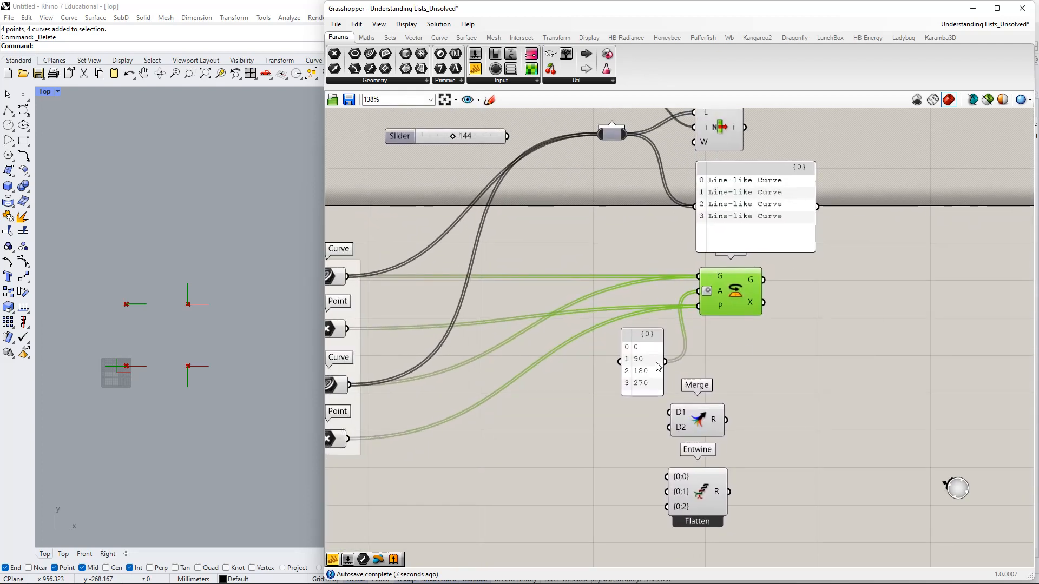
right_drag(675, 364, 683, 338)
drag(661, 331, 658, 202)
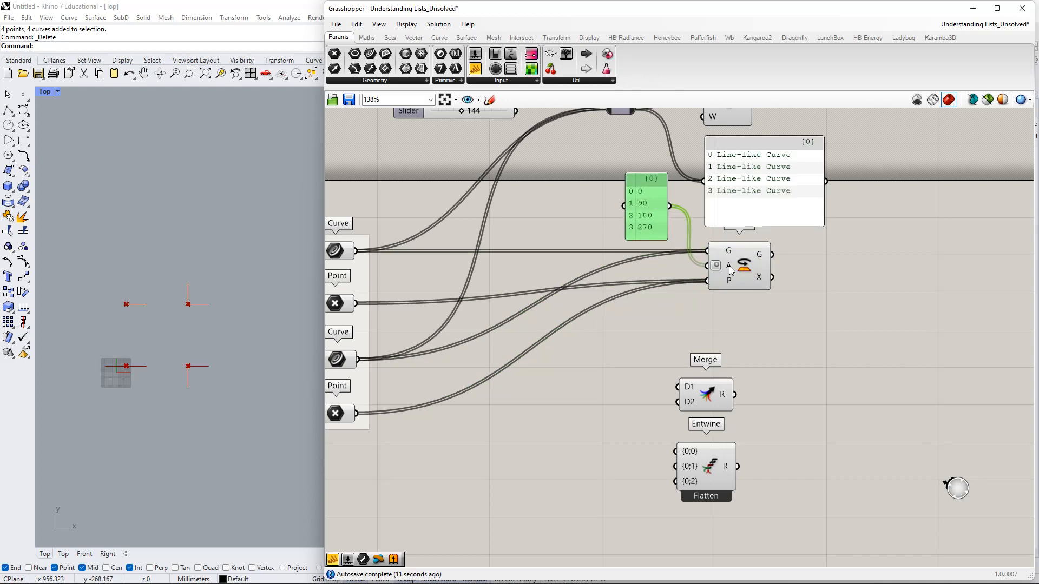
right_drag(727, 272, 697, 327)
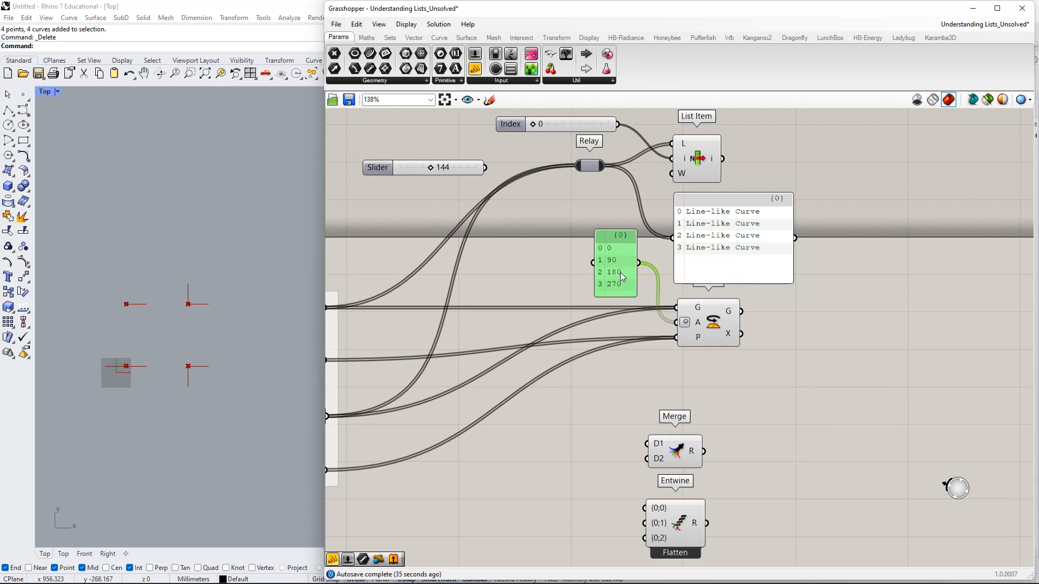
drag(615, 255, 604, 245)
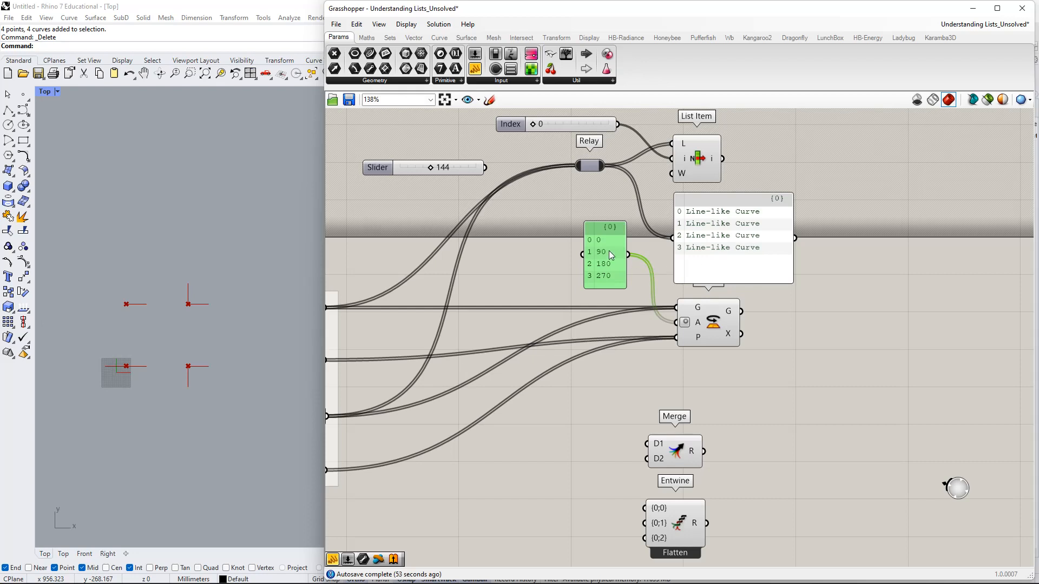
click(704, 323)
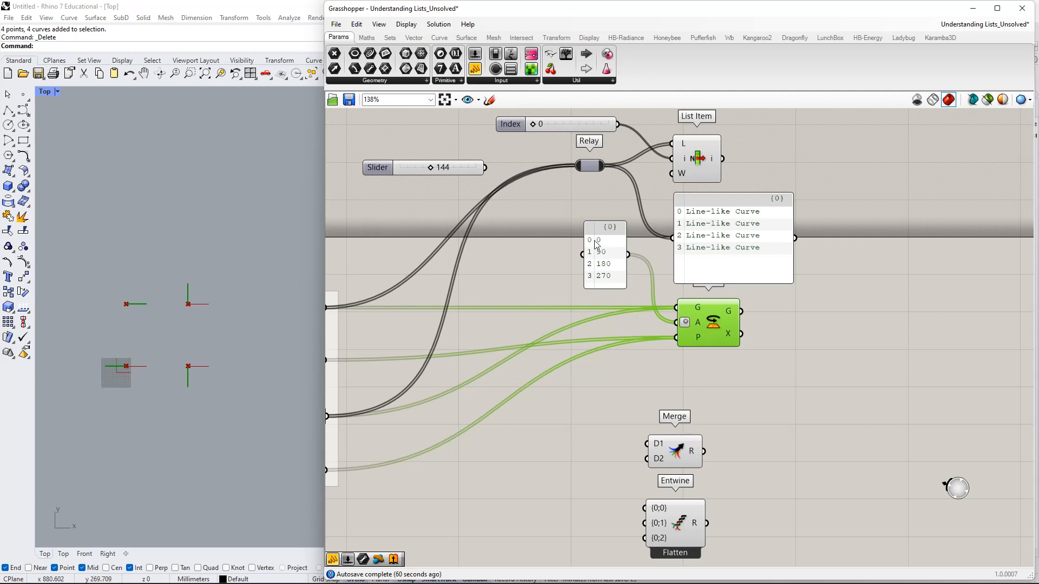
right_drag(774, 333, 727, 362)
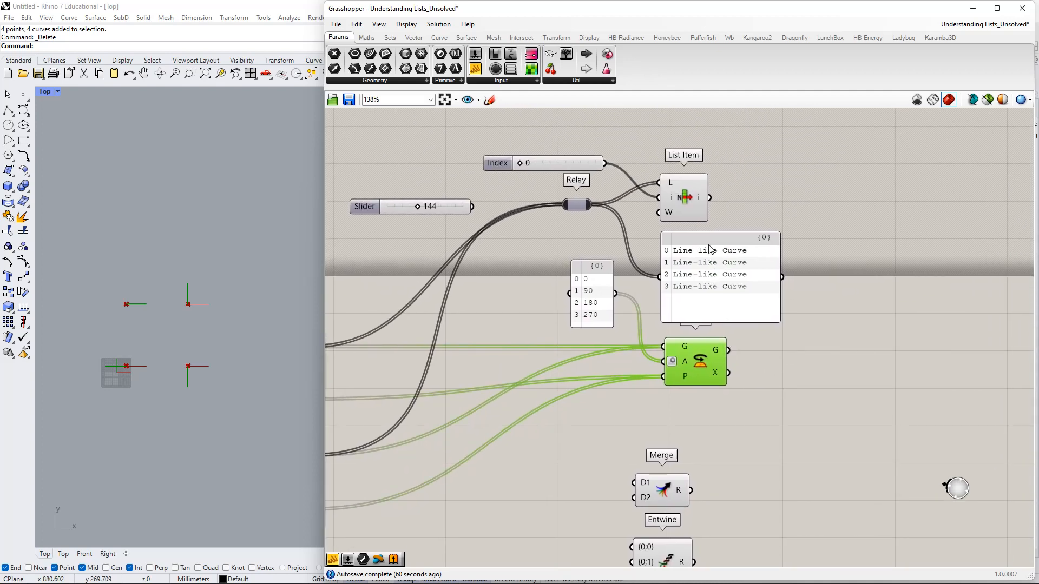
Move Merge and Entwine together into the free space between the input parameters and Rotate, below the wires.
right_drag(796, 341, 885, 270)
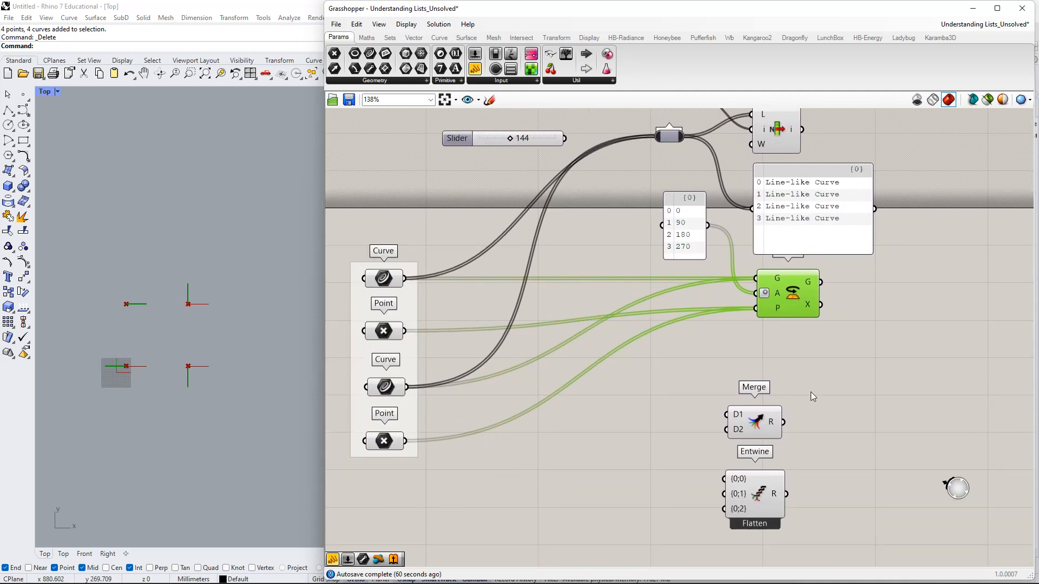
drag(834, 490, 713, 452)
drag(756, 422, 634, 366)
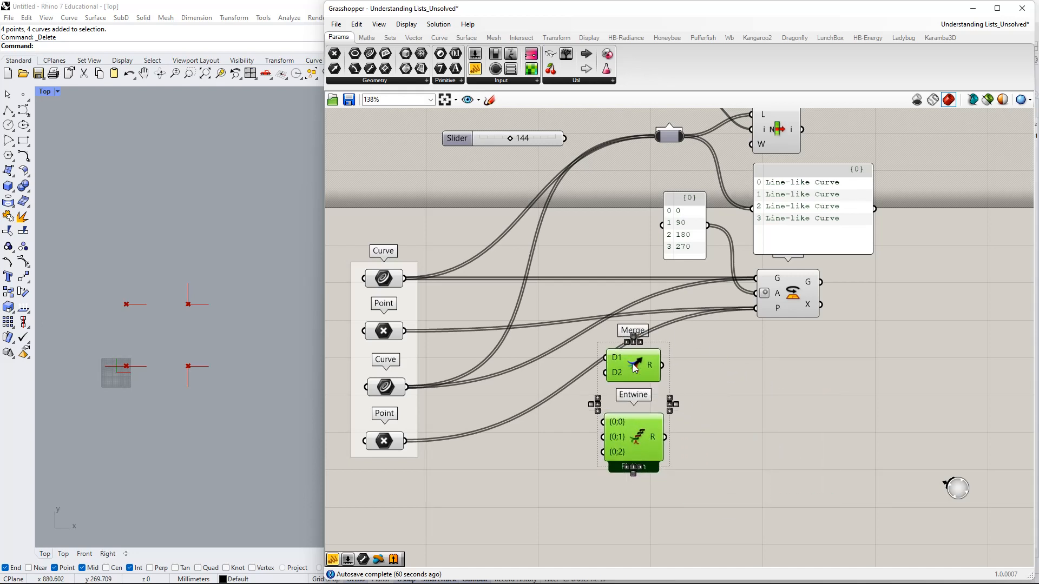
right_drag(718, 402, 748, 374)
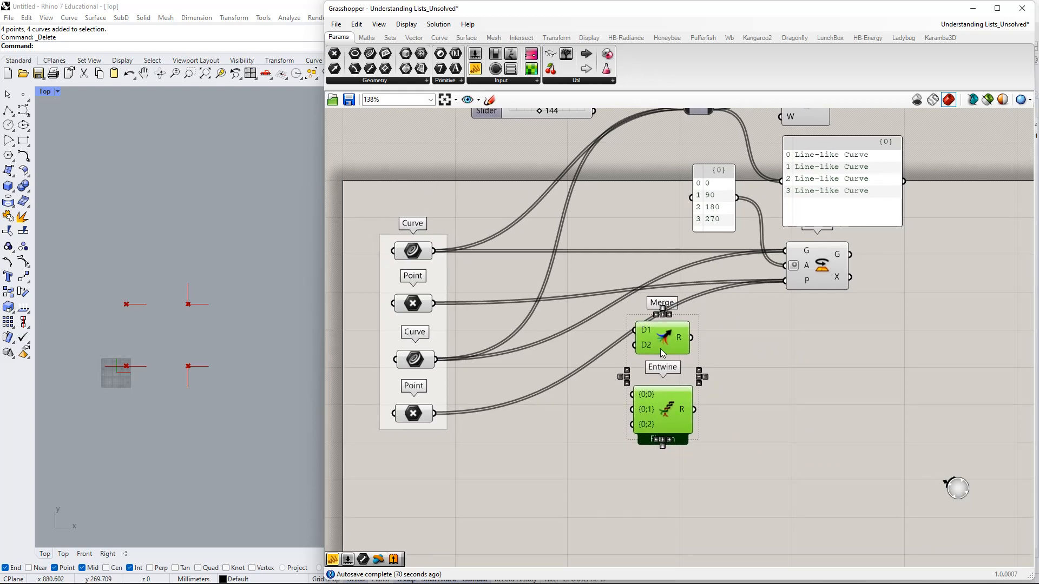
drag(661, 350, 669, 395)
click(804, 351)
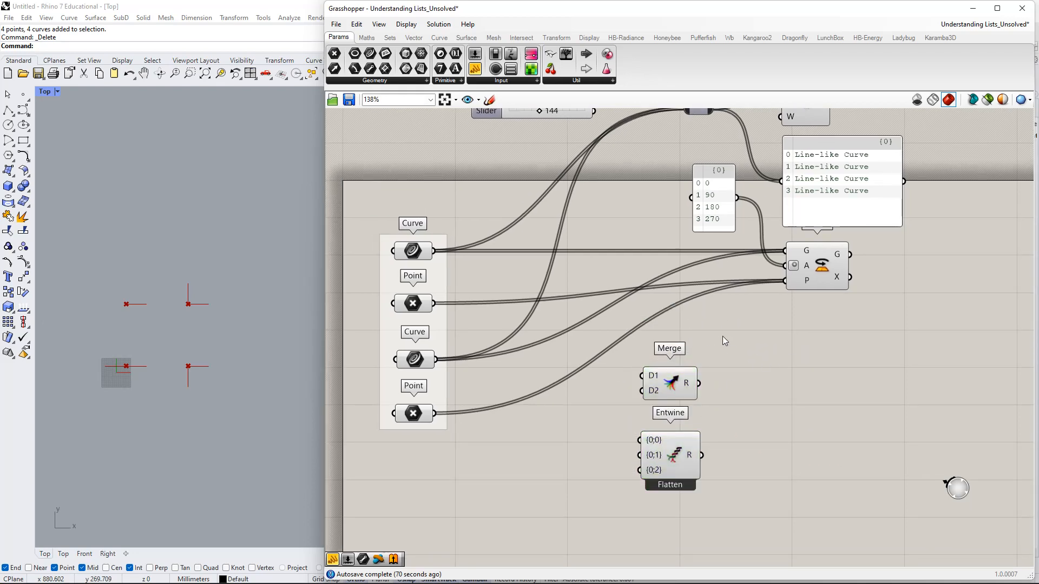
Place Merge beside the angle panel, away from Entwine, and move the relay directly above Merge.
right_drag(711, 347, 709, 382)
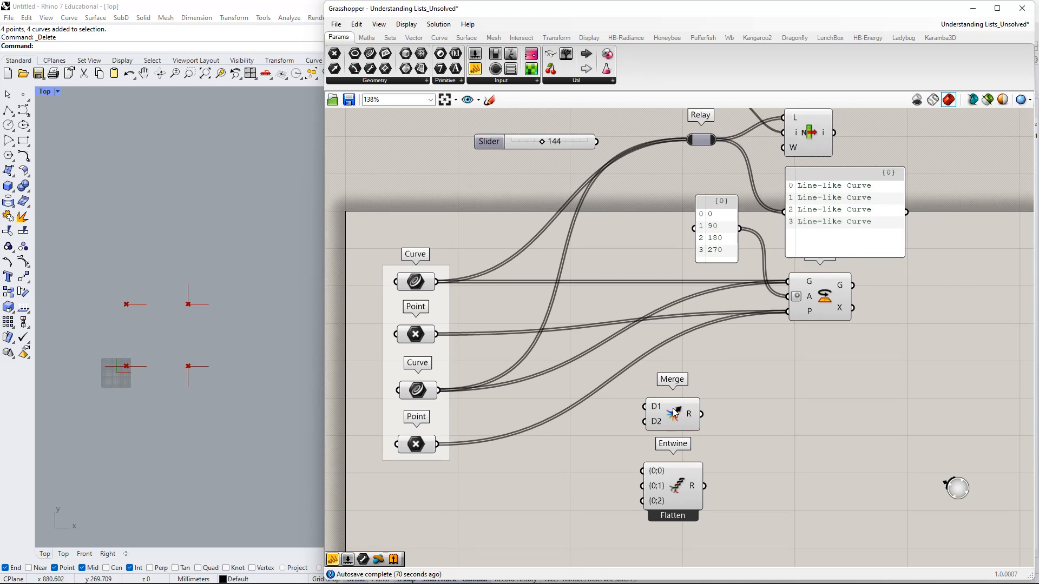
drag(674, 420, 664, 233)
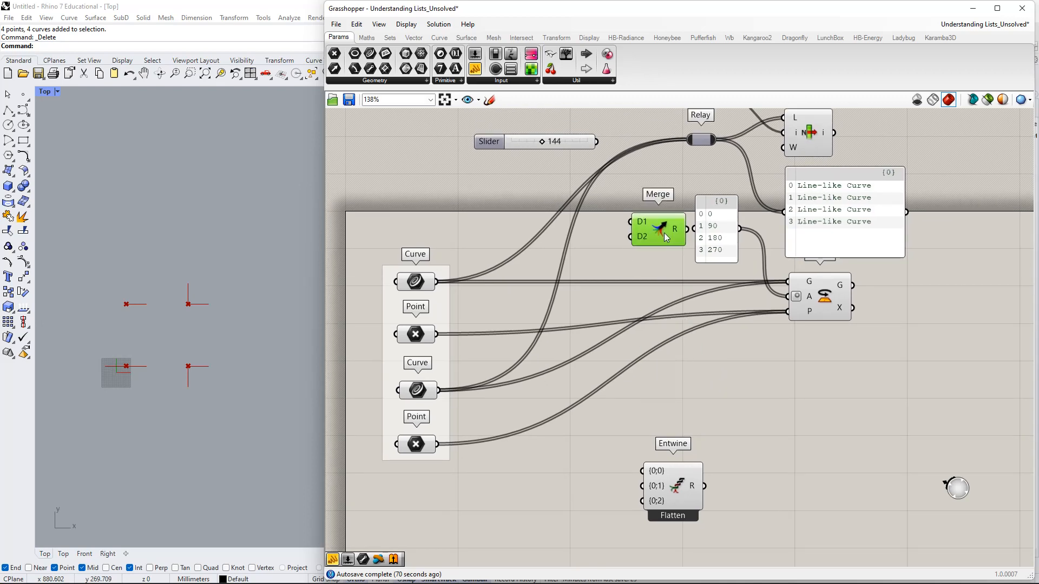
right_drag(664, 233, 661, 297)
drag(661, 297, 652, 326)
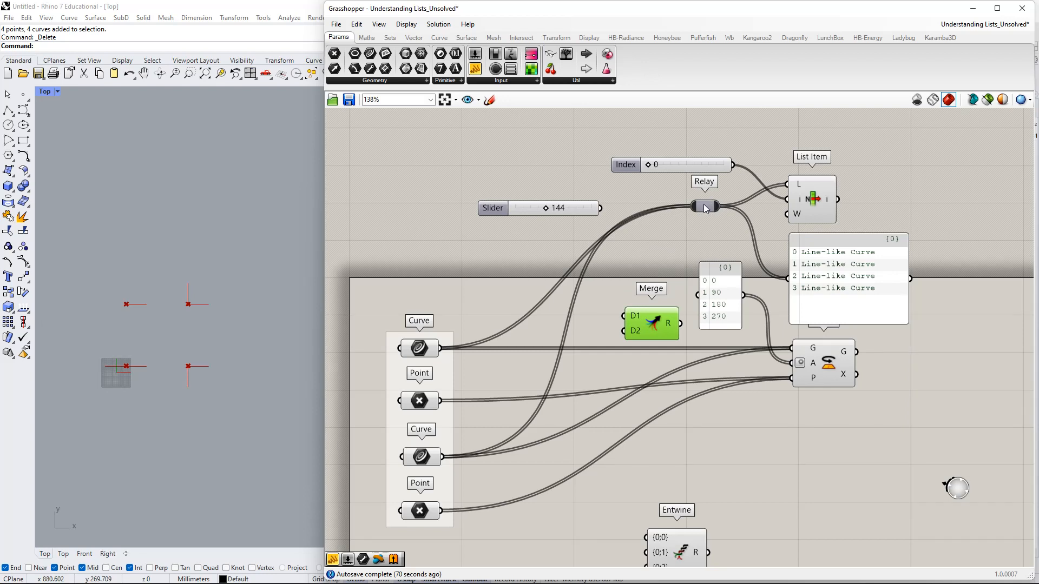
drag(703, 204, 647, 261)
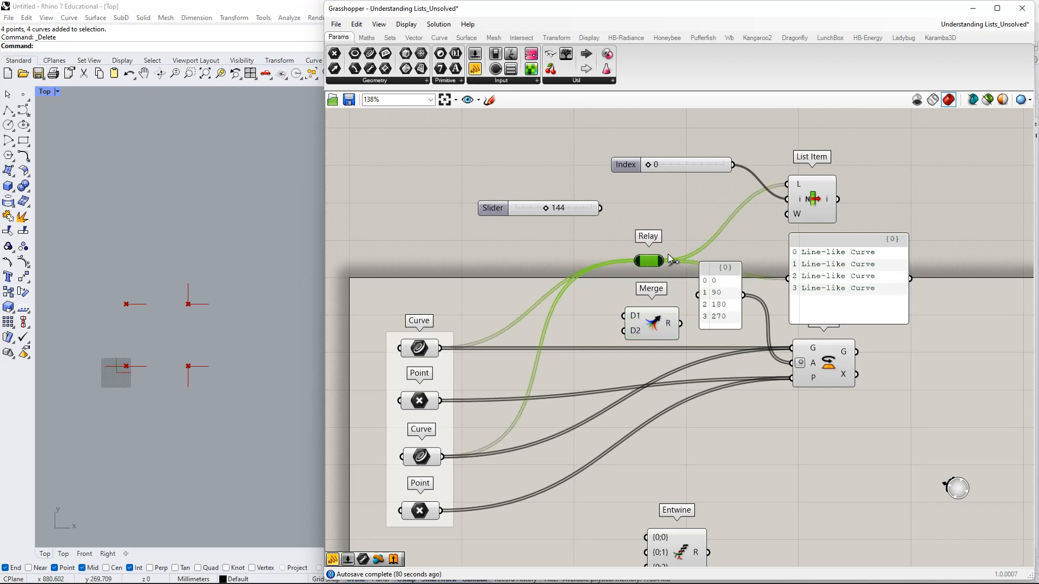
Connect the first Curve parameter to Merge's D1 input, and spread Merge and the relay slightly apart.
right_drag(615, 339, 625, 287)
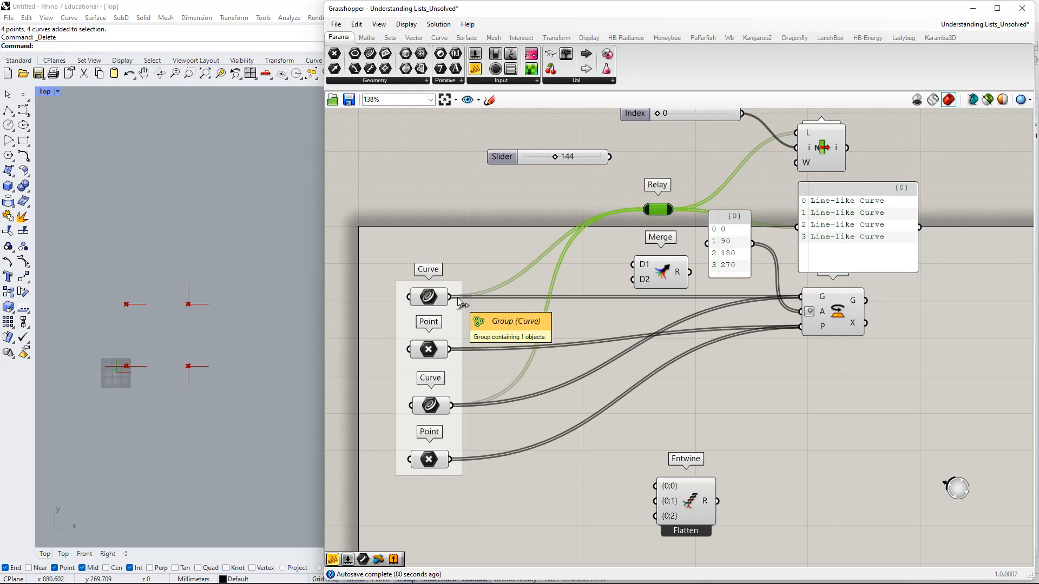
drag(458, 298, 635, 265)
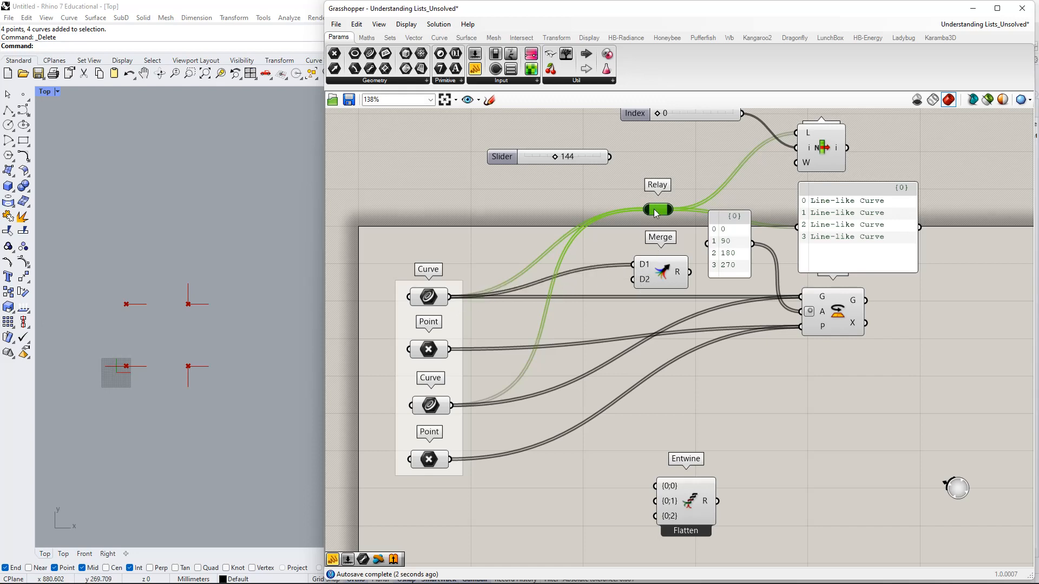
click(664, 276)
drag(665, 276, 661, 271)
drag(654, 213, 647, 202)
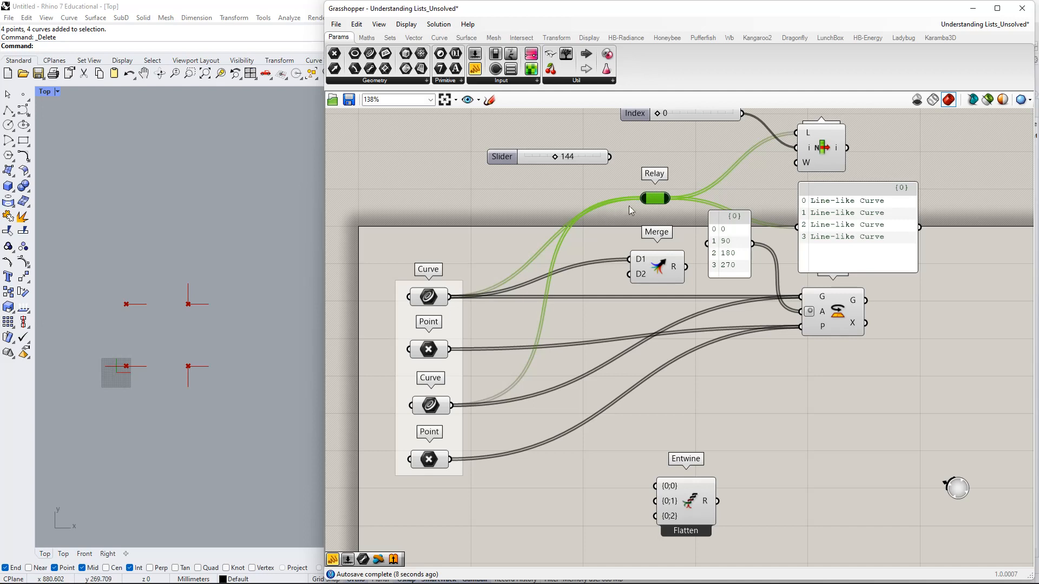
Disconnect the second and first Curve parameters from the relay.
mouse_move(645, 203)
ctrl+drag(643, 200, 451, 404)
ctrl+drag(647, 204, 449, 296)
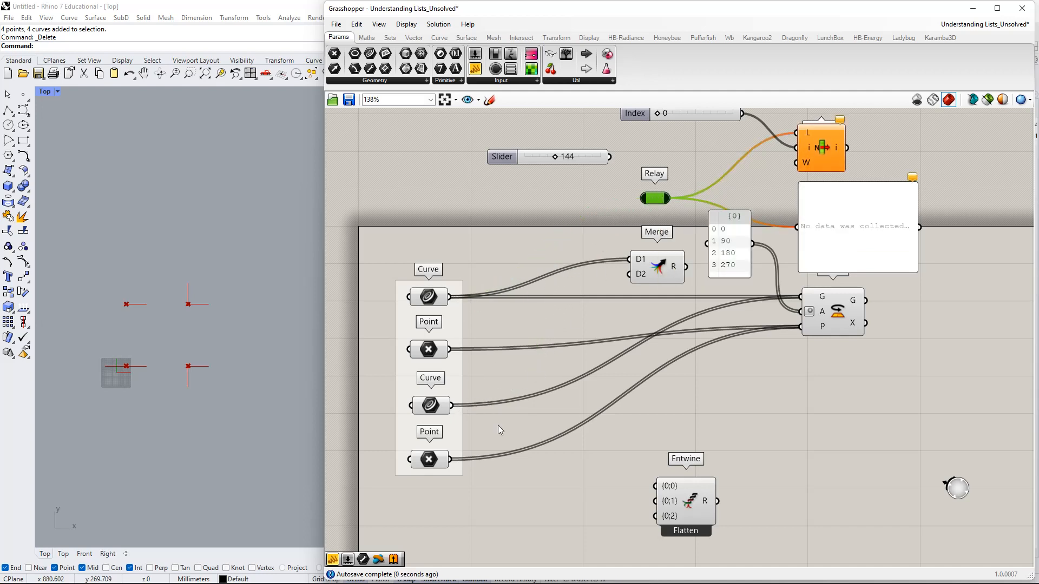
Connect the second Curve parameter to the relay and remove that wire again.
drag(453, 407, 656, 190)
drag(452, 406, 641, 199)
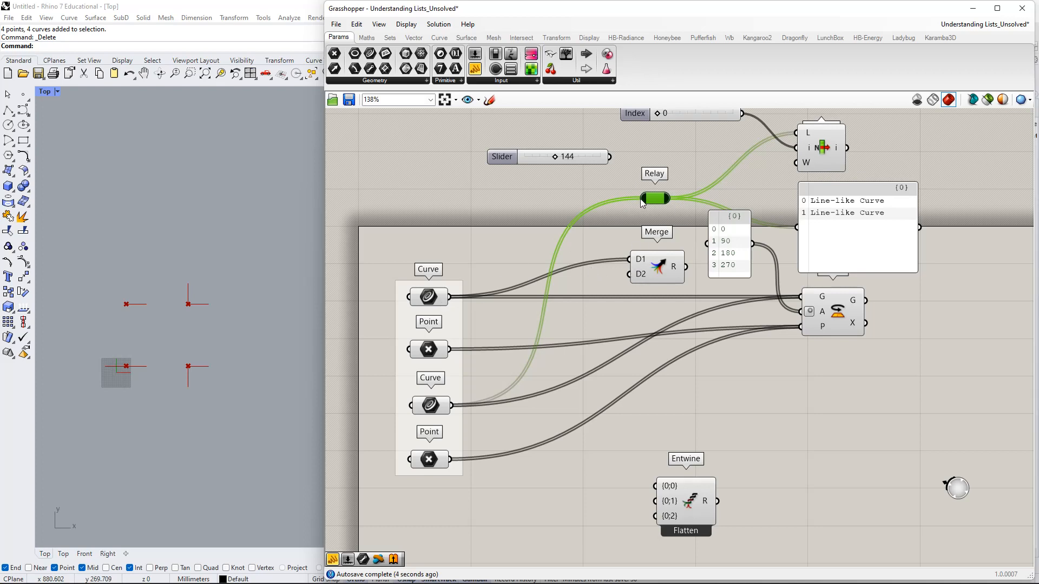
ctrl+drag(639, 208, 452, 405)
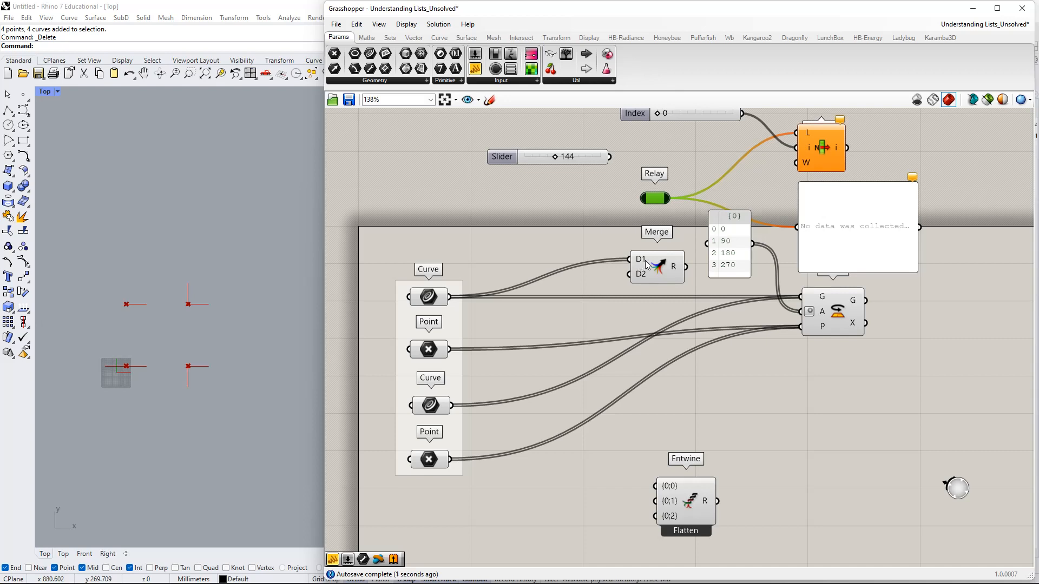
Connect the second Curve parameter to Merge's D2 input.
drag(636, 268, 454, 407)
key(ctrl+z)
drag(545, 274, 452, 405)
Connect Merge's result to the curve panel and to List Item's list input in place of the relay.
drag(597, 224, 797, 227)
drag(617, 265, 808, 131)
click(686, 250)
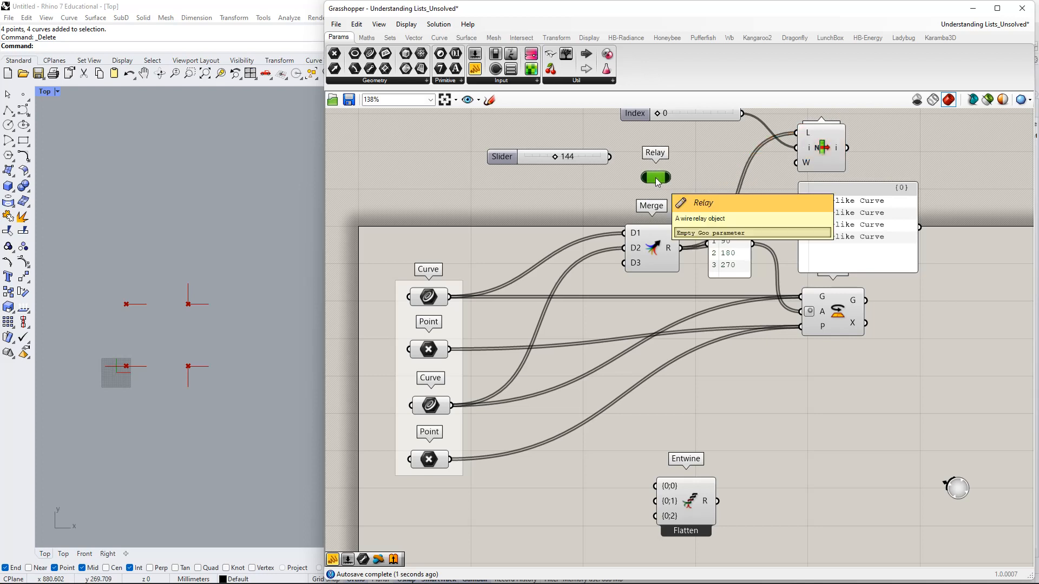
Delete the unused relay, and tidy the layout by moving Merge beside List Item and nudging the curve panel.
key(Delete)
right_drag(833, 154, 840, 206)
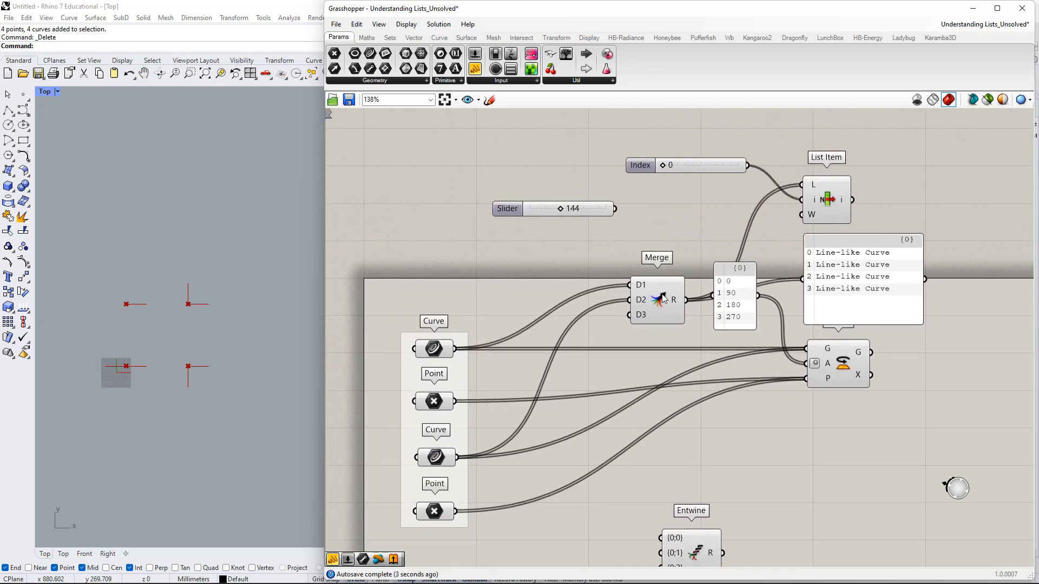
drag(660, 300, 730, 227)
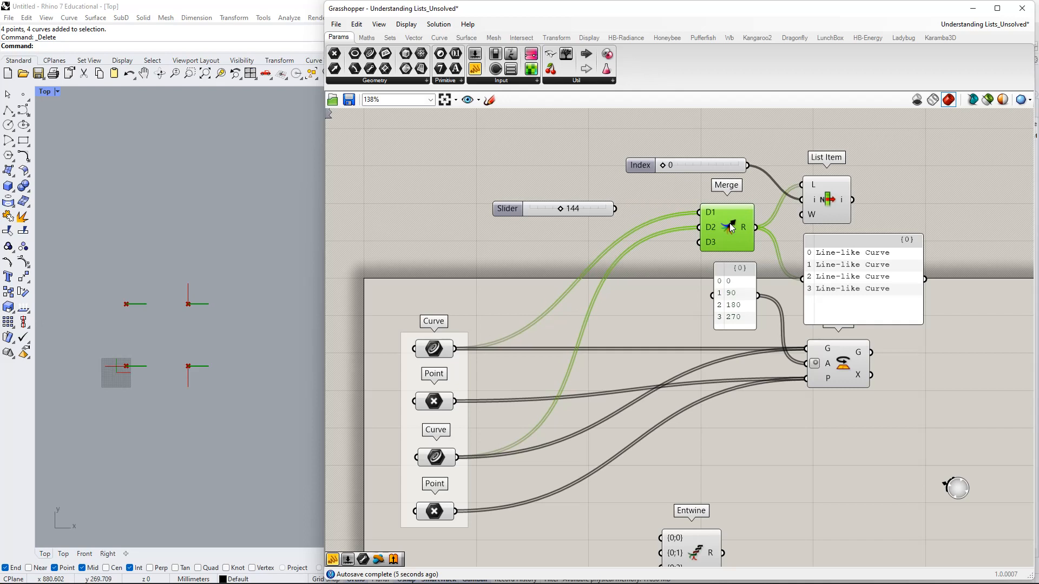
right_drag(747, 233, 681, 265)
right_drag(413, 333, 460, 284)
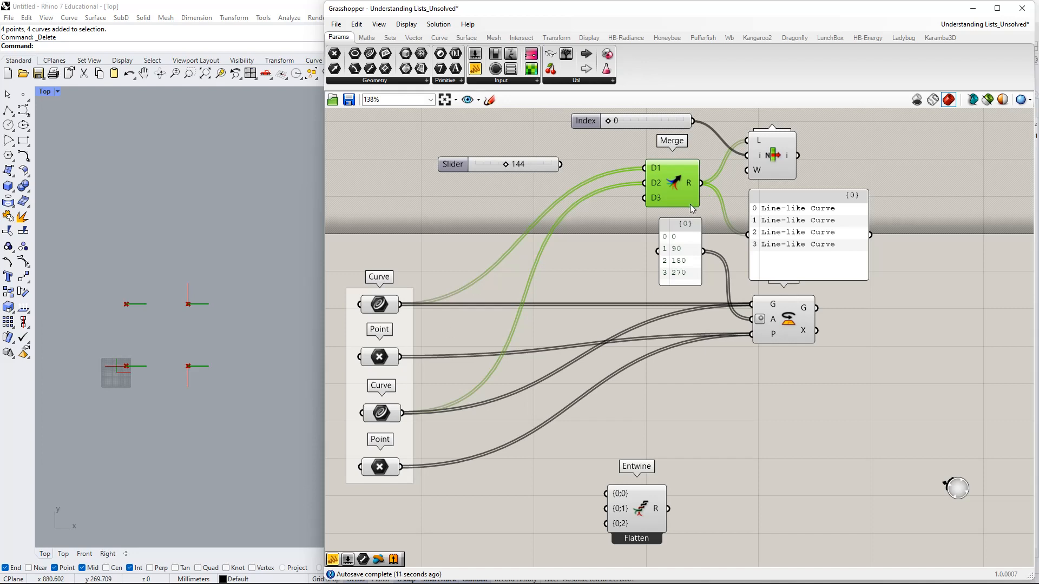
drag(773, 229, 778, 220)
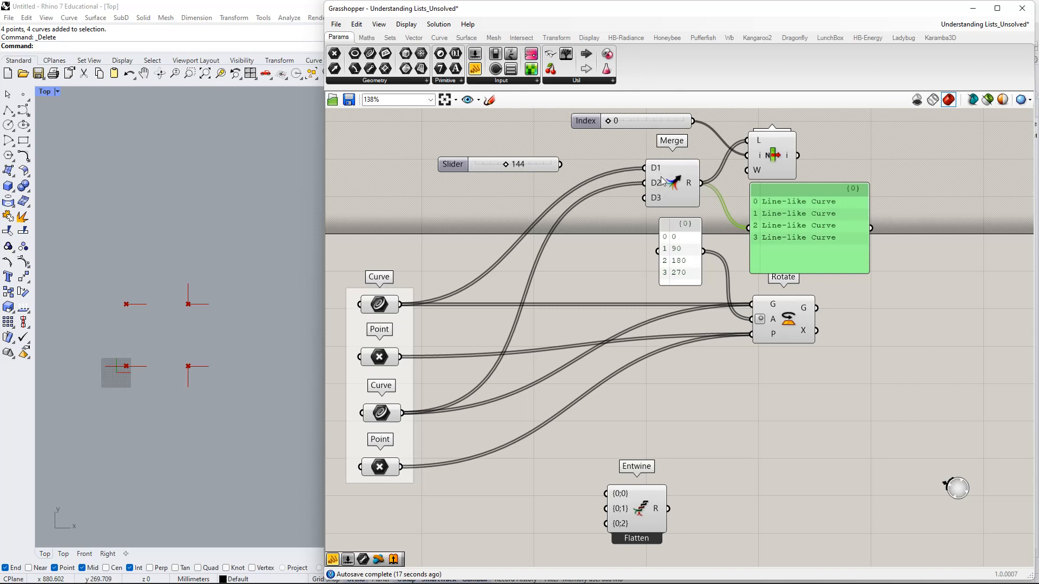
Swap the wires into Merge so the second Curve parameter feeds D1 and the first Curve parameter feeds D2.
mouse_move(658, 186)
right_drag(648, 197, 686, 189)
drag(683, 175, 449, 416)
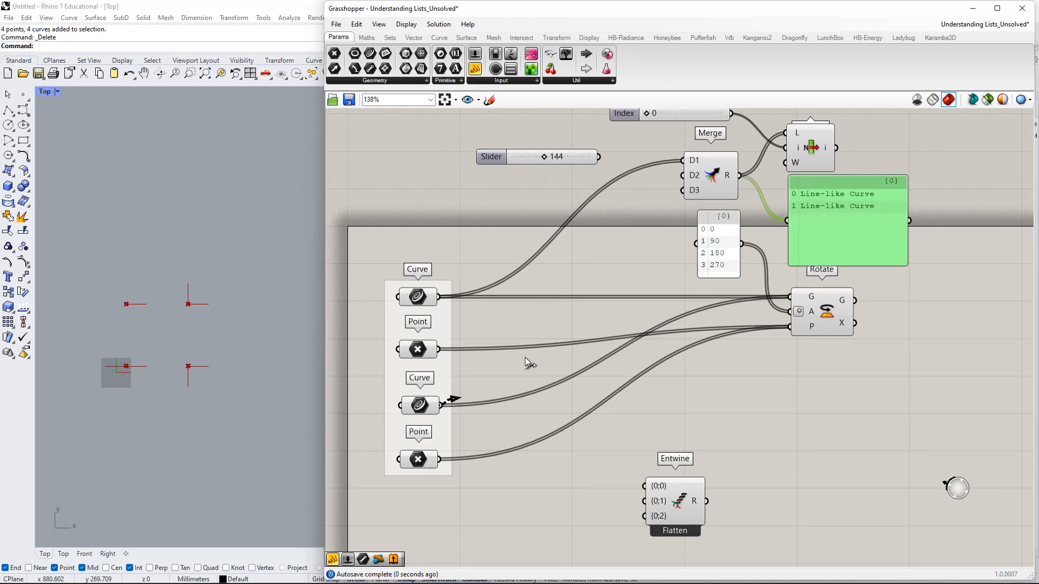
drag(524, 357, 442, 296)
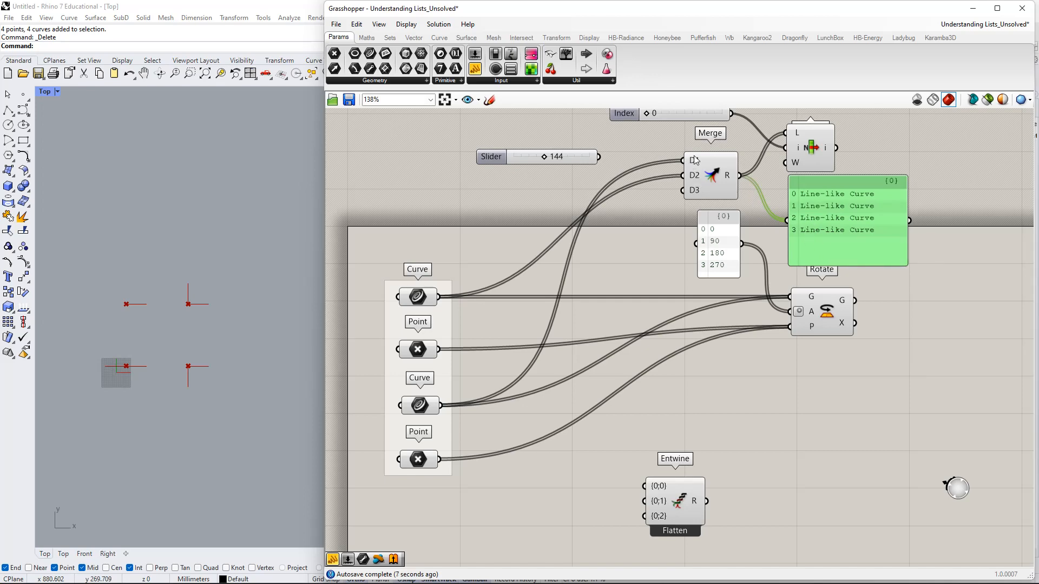
Add three more inputs, D4 to D6, to the Merge component.
drag(689, 193, 677, 207)
scroll(677, 206, up, 6)
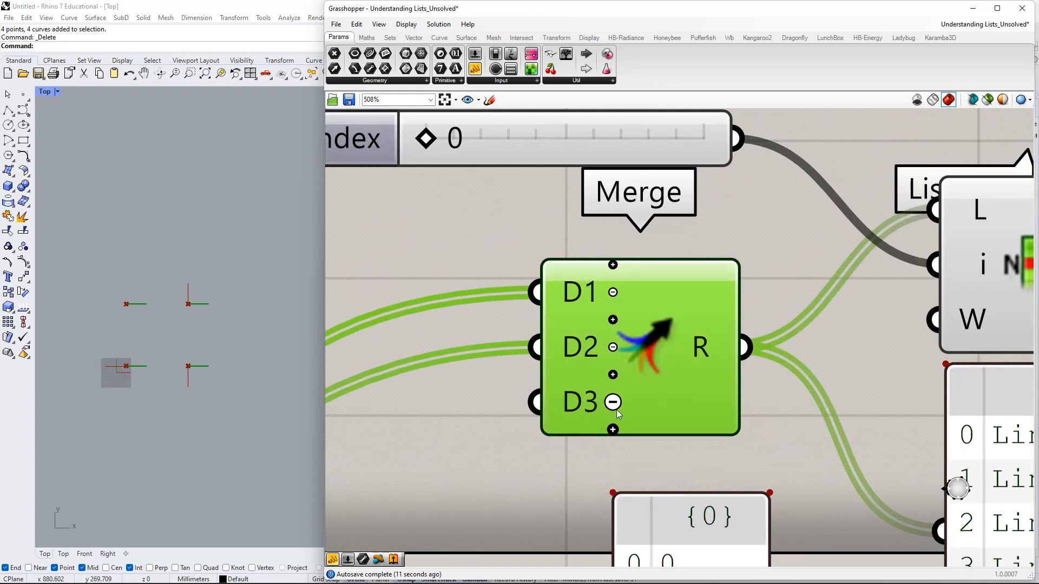
click(614, 429)
click(616, 434)
click(614, 431)
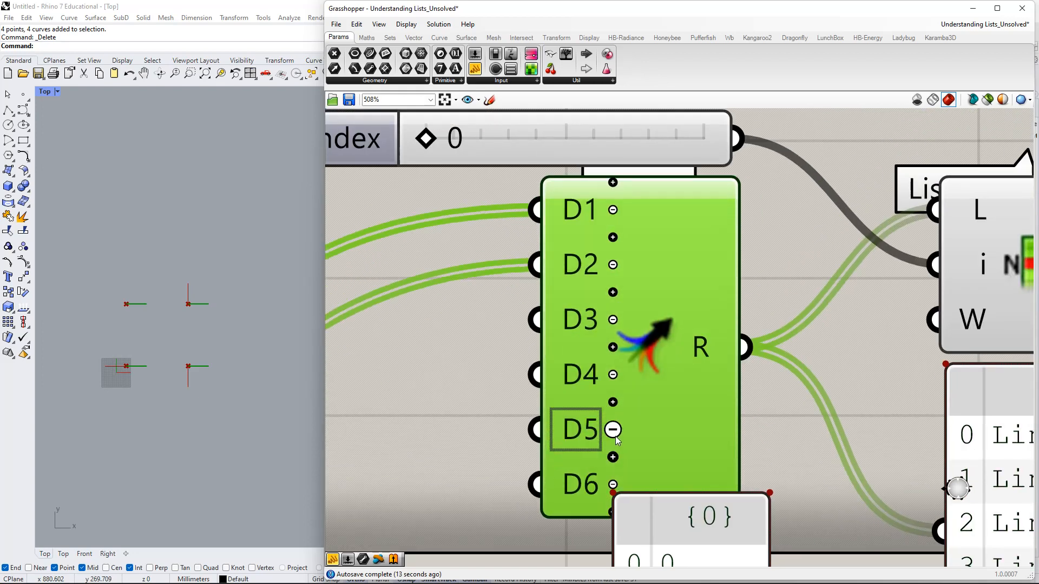
Remove the unconnected inputs D6, D5, D4 and D3 from the Merge component.
click(615, 431)
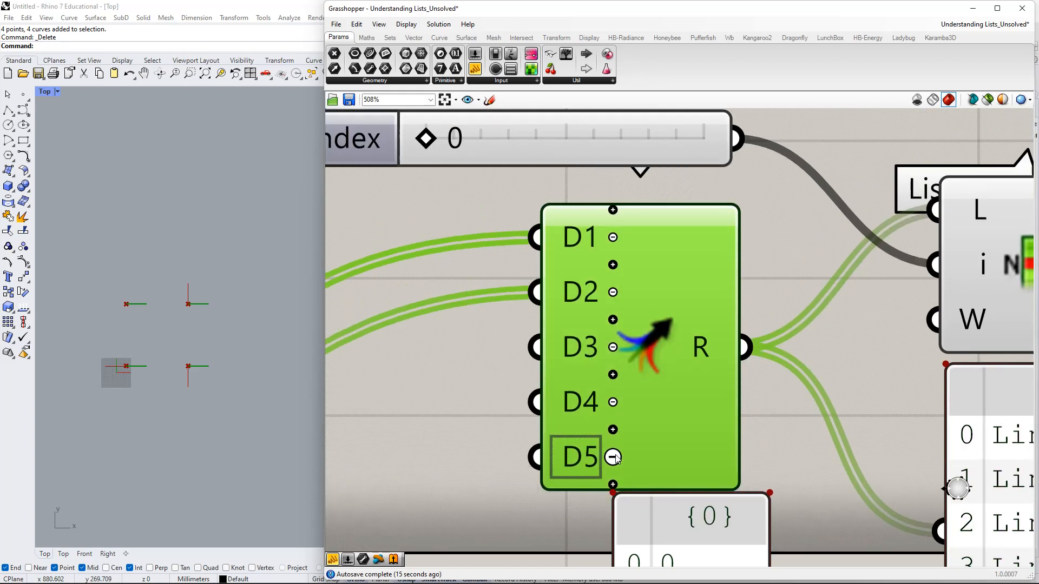
click(614, 458)
click(614, 430)
click(613, 401)
right_drag(672, 395, 691, 377)
scroll(692, 377, down, 5)
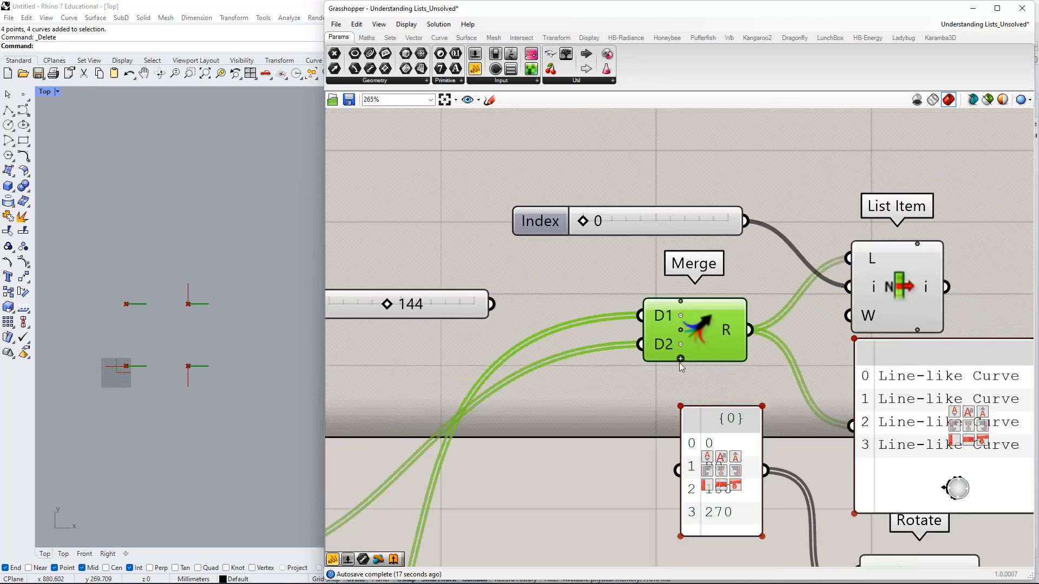
Bring back Merge's D3 input and remove it again.
ctrl+drag(715, 265, 740, 262)
scroll(753, 258, up, 5)
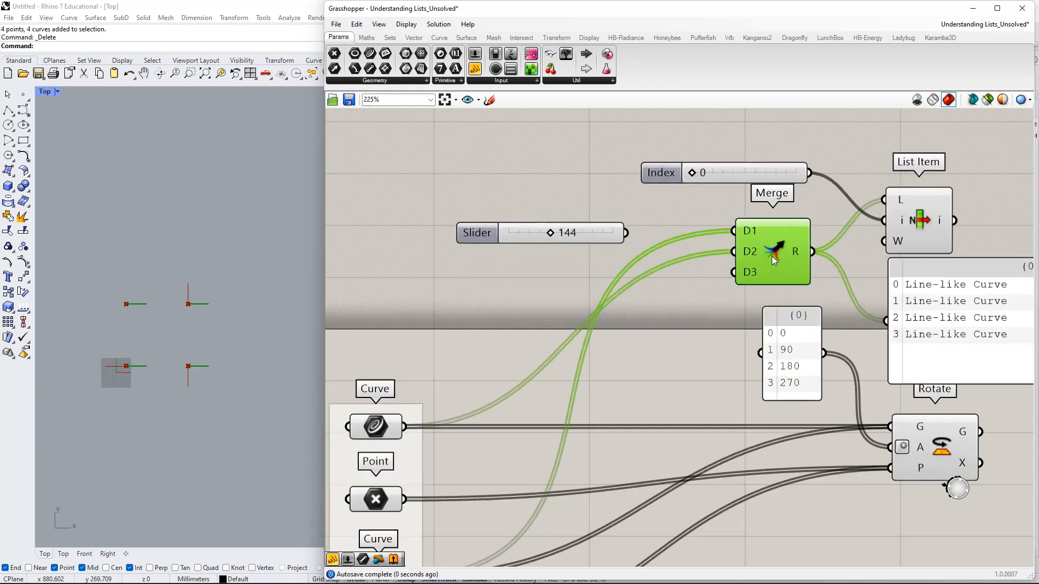
scroll(604, 360, down, 3)
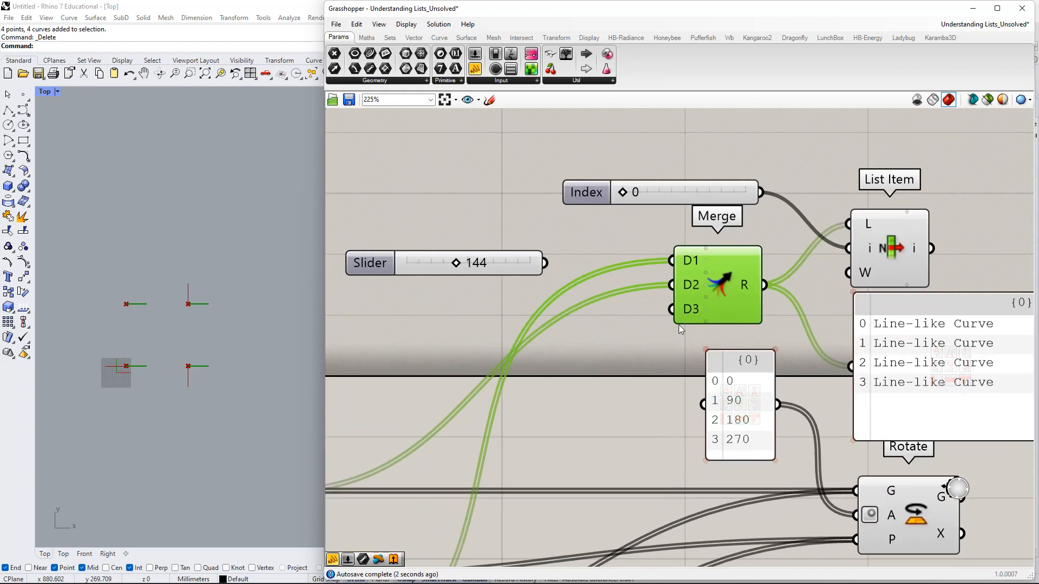
scroll(690, 298, up, 5)
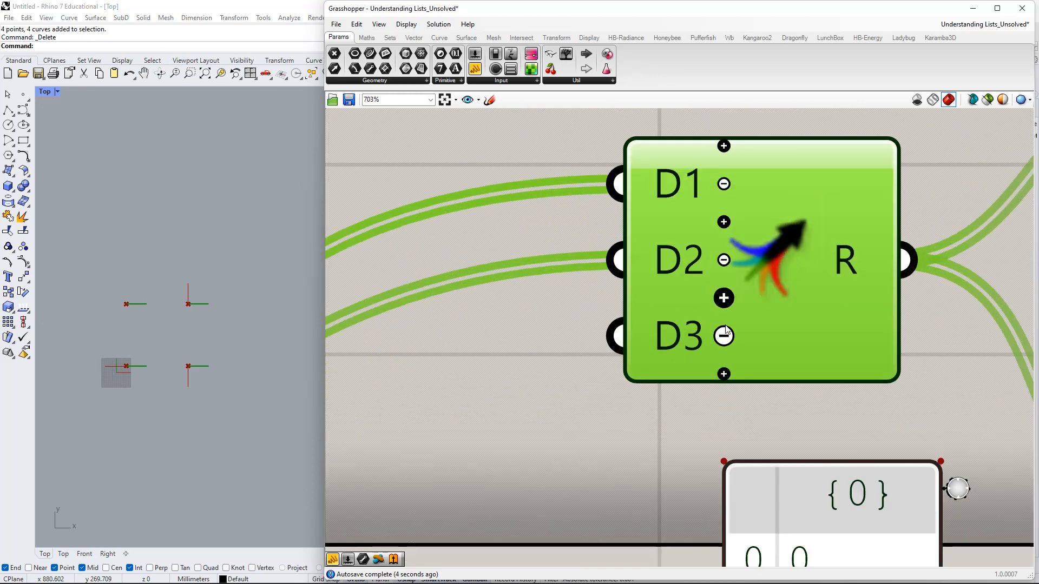
click(726, 336)
scroll(745, 298, down, 3)
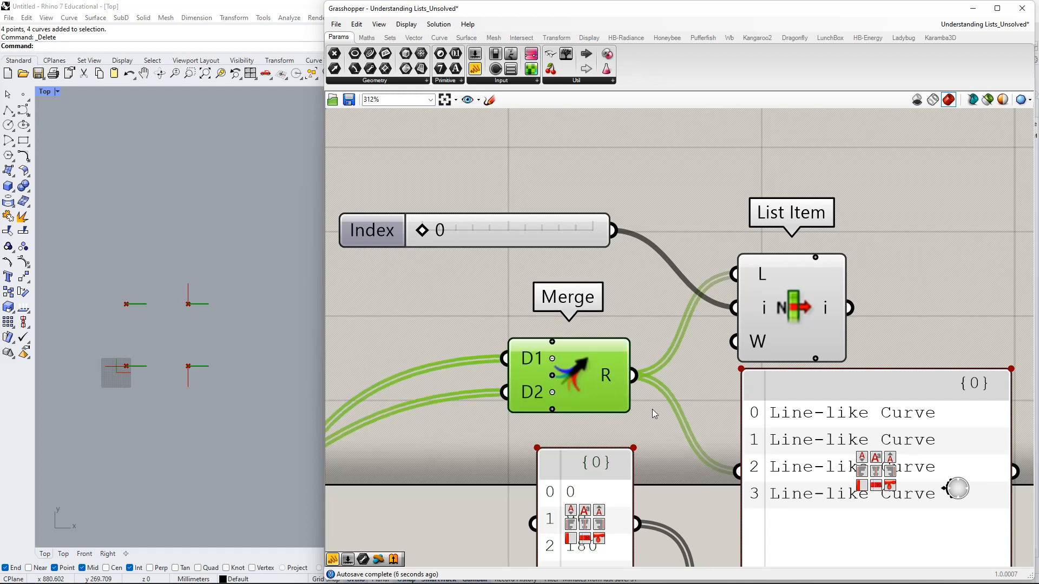
scroll(654, 413, down, 2)
scroll(745, 280, down, 3)
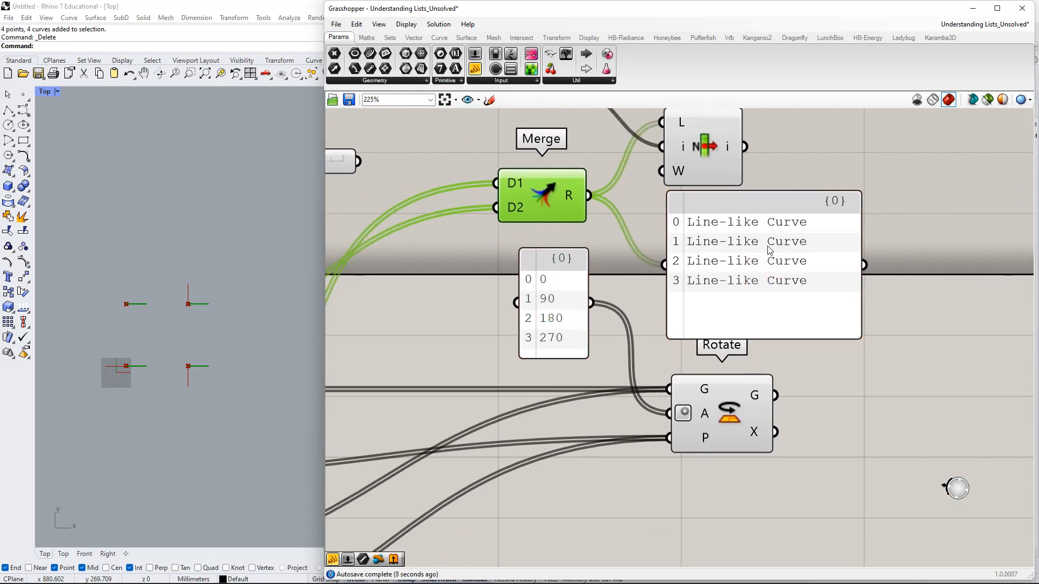
Reposition Entwine below the Rotate wires and place a copy of the curve panel beside it.
drag(626, 219, 595, 215)
right_drag(575, 416, 634, 329)
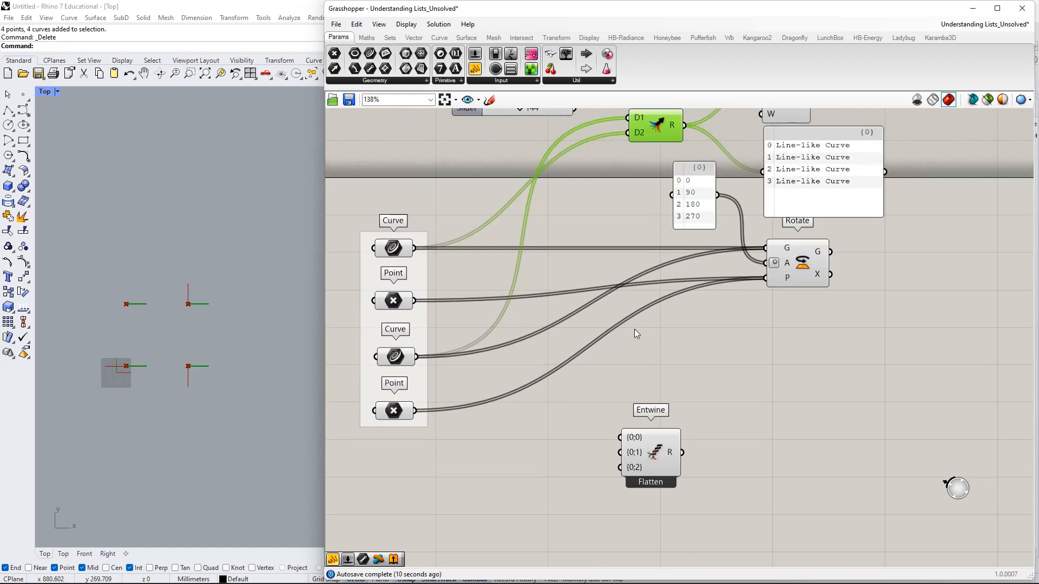
drag(649, 448, 632, 391)
right_drag(641, 236, 674, 262)
click(643, 276)
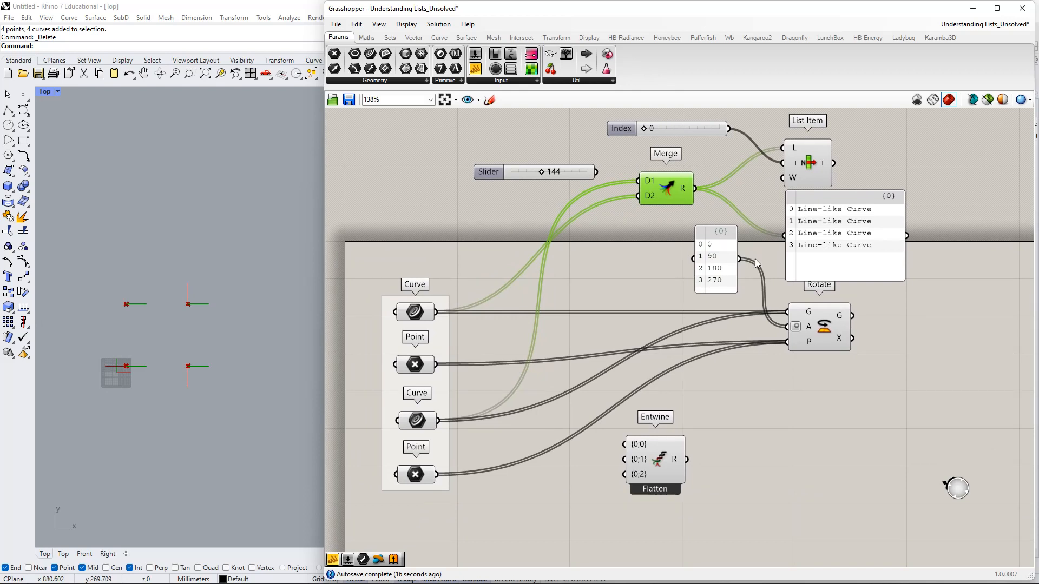
alt+drag(815, 242, 770, 480)
right_drag(673, 429, 720, 345)
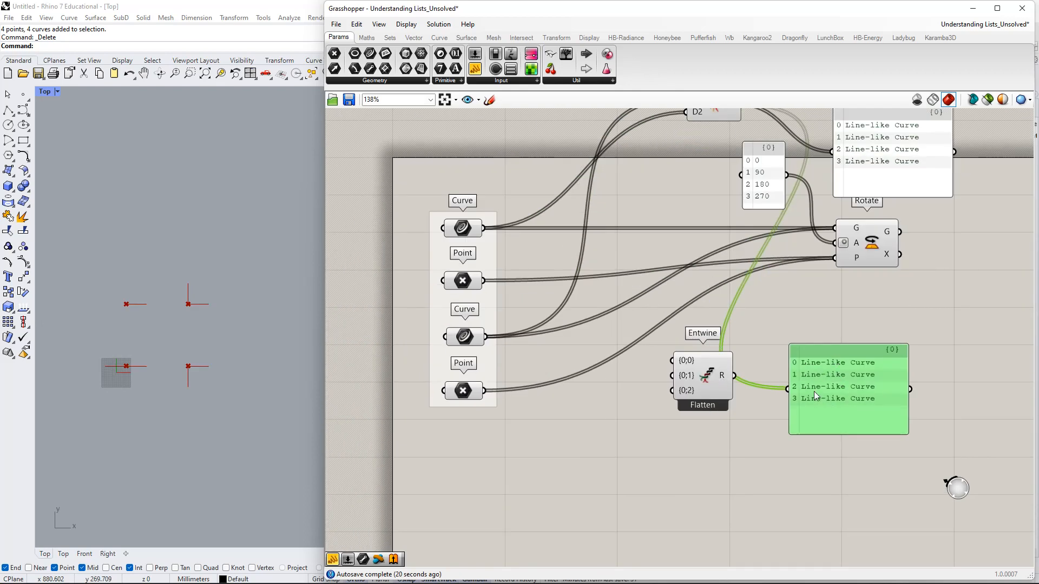
drag(690, 374, 674, 407)
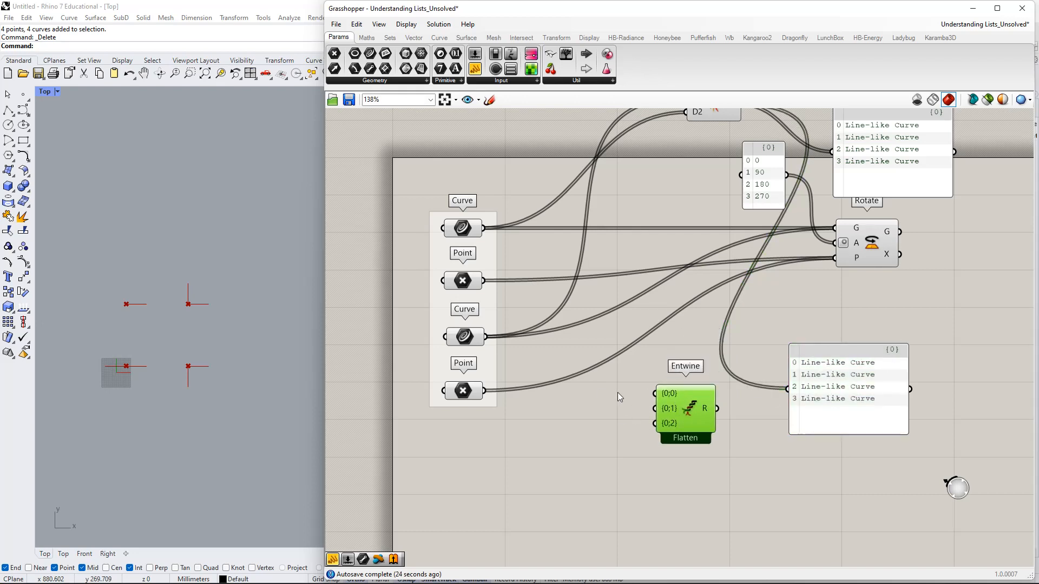
Connect the first Curve parameter to Entwine's {0;0}, the second to {0;1}, and Entwine's result to the copied panel.
drag(484, 228, 658, 394)
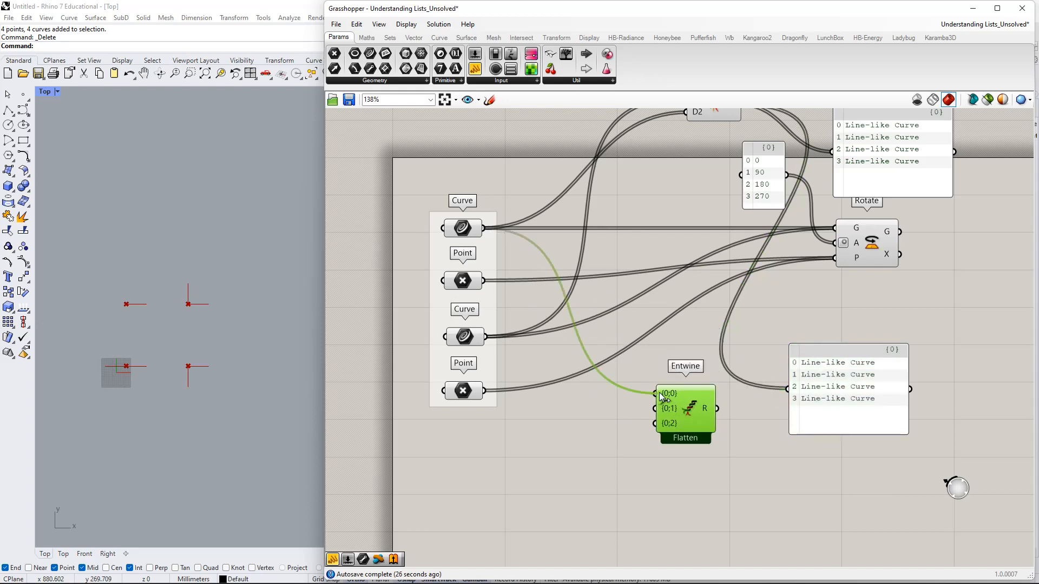
drag(485, 336, 796, 388)
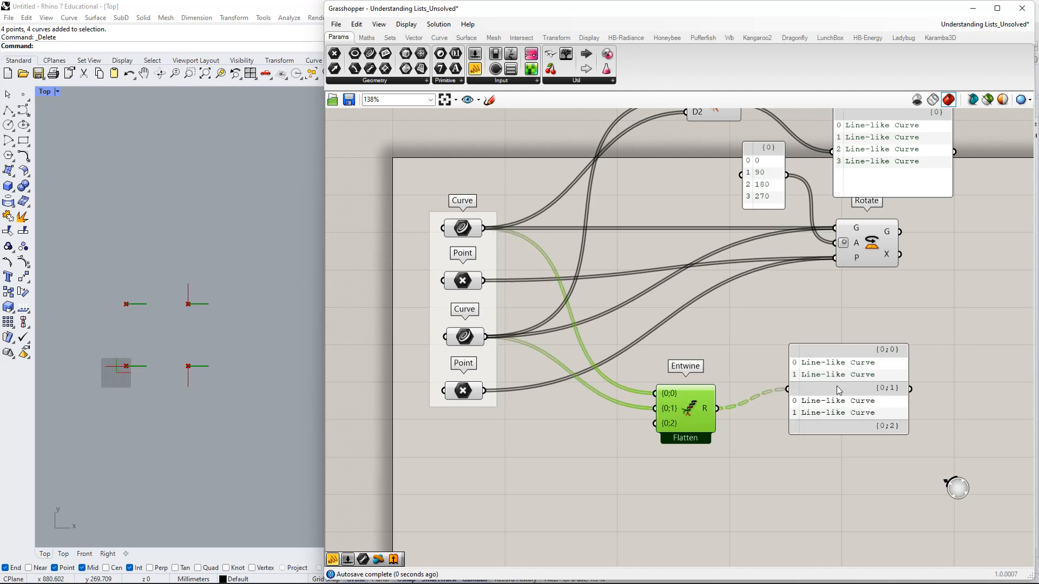
Enlarge the Entwine panel vertically and align it right beside Entwine's output.
drag(876, 414, 911, 534)
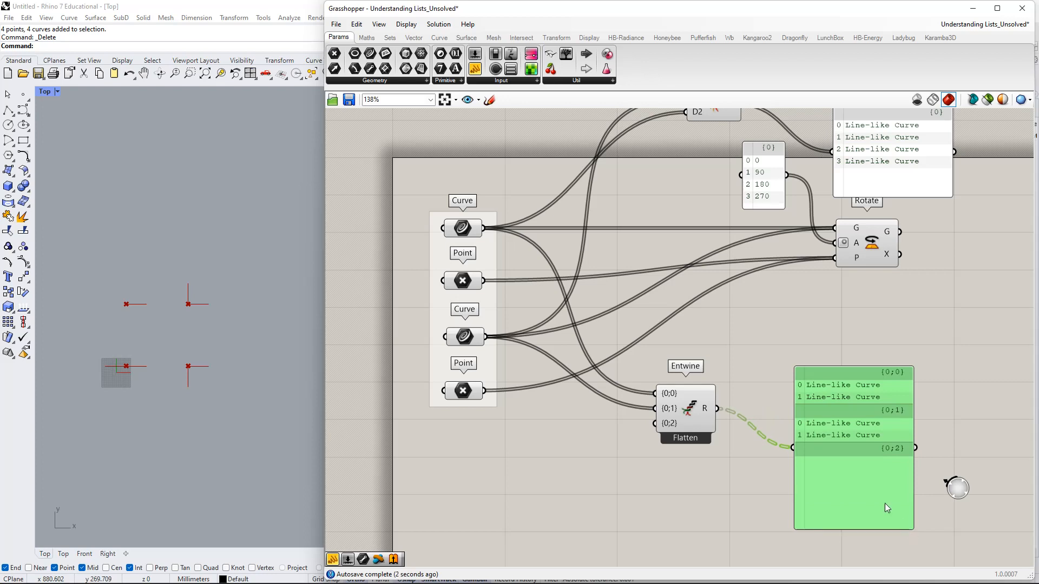
right_drag(883, 501, 836, 411)
drag(812, 353, 768, 317)
Examine how each Curve parameter's items are grouped into branches in the Entwine panel, selecting both Curve parameters in turn.
scroll(745, 277, up, 3)
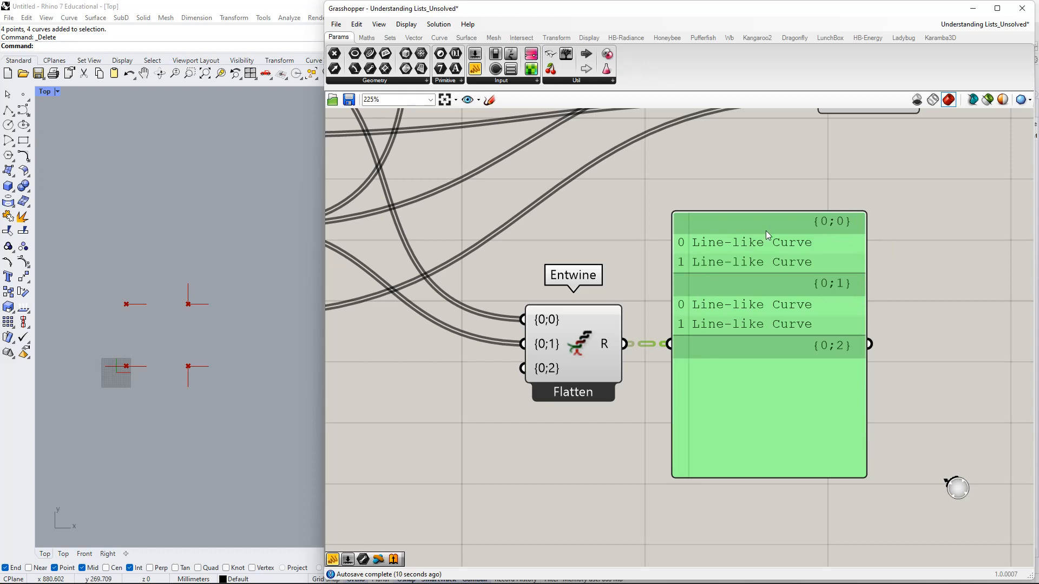
right_drag(700, 238, 771, 234)
scroll(778, 226, down, 3)
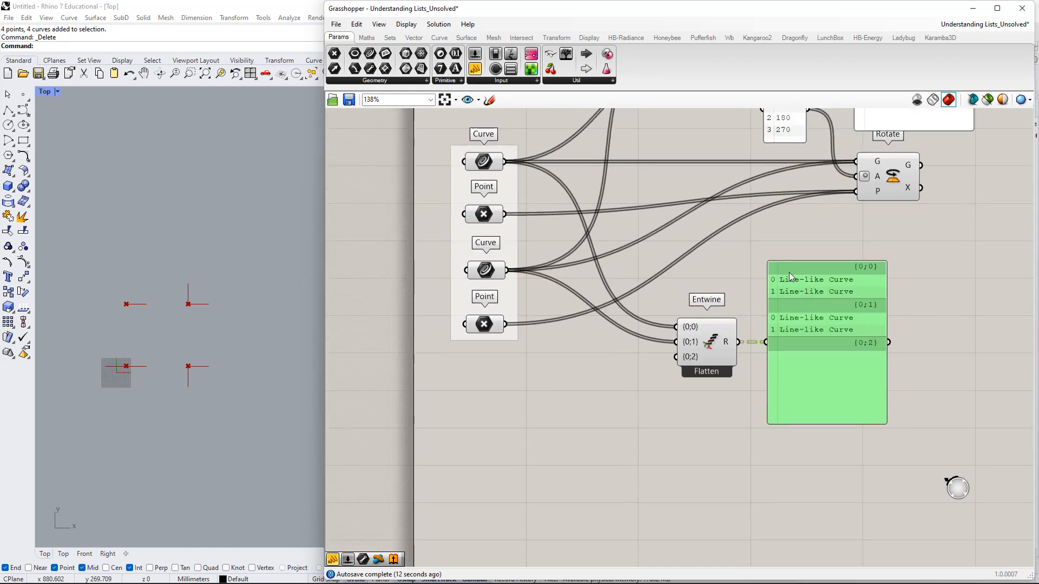
click(485, 163)
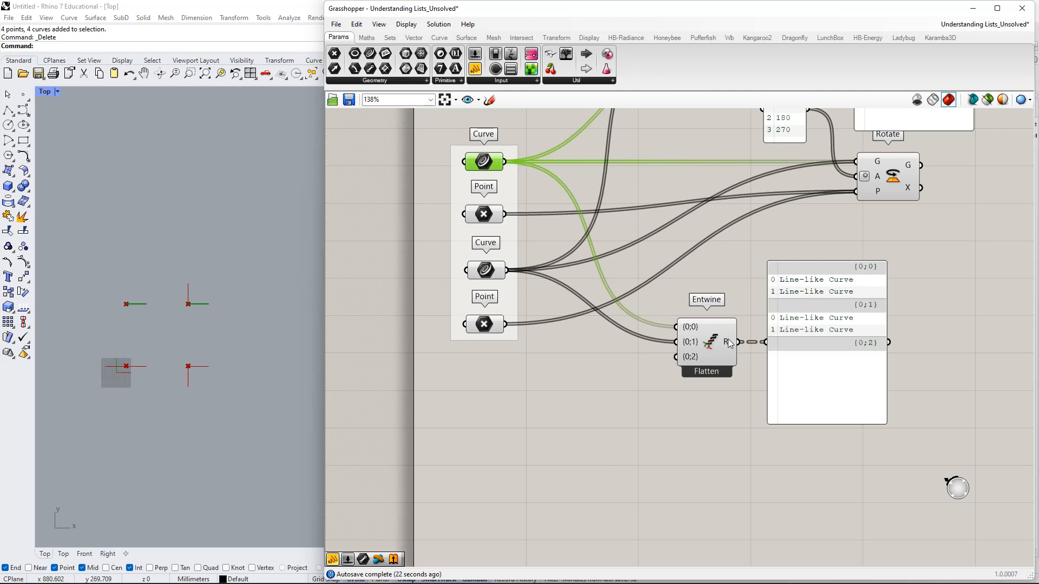
scroll(728, 343, up, 4)
click(416, 245)
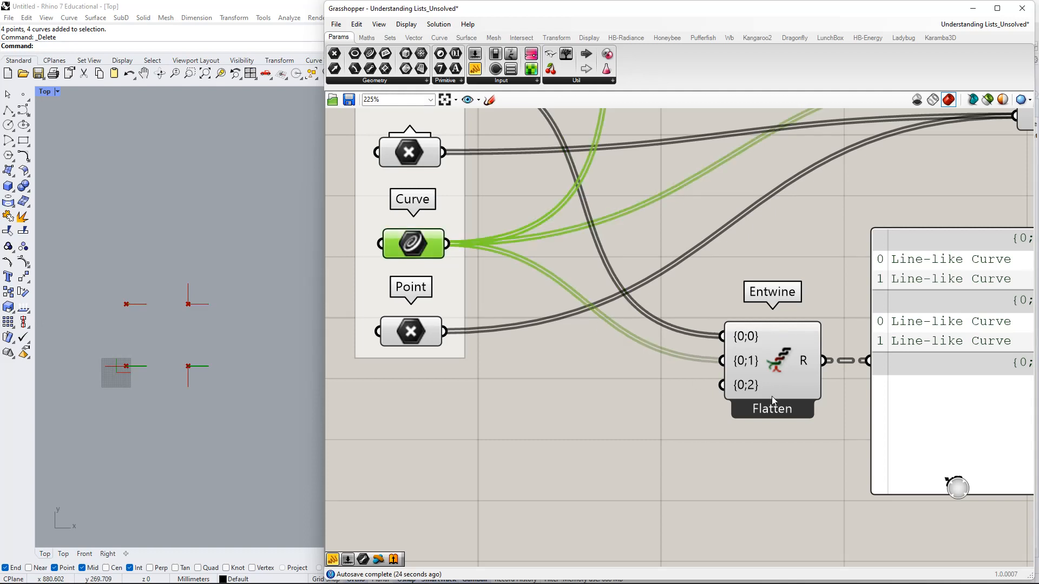
right_drag(759, 360, 683, 326)
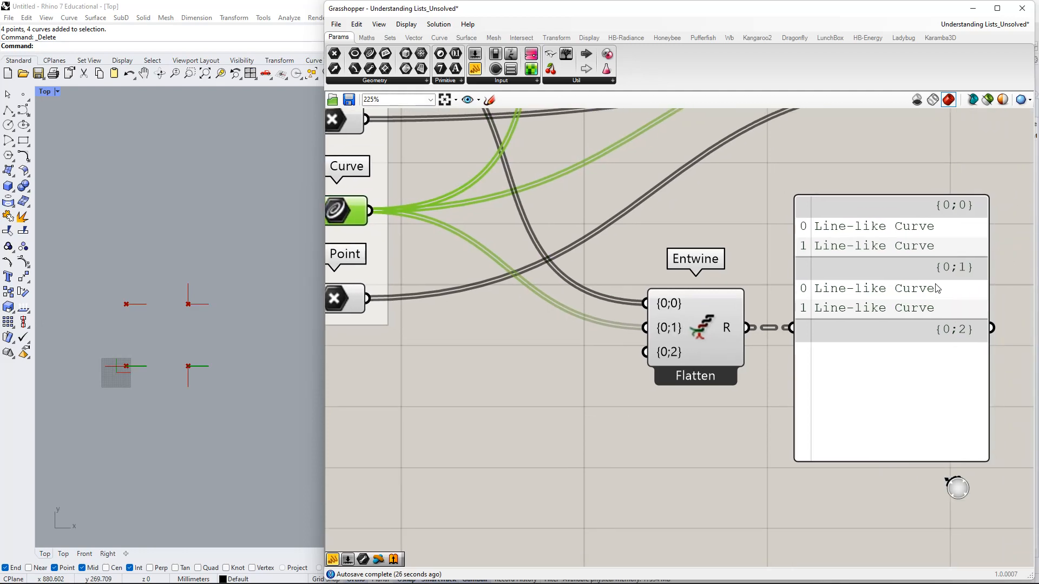
right_drag(912, 285, 787, 260)
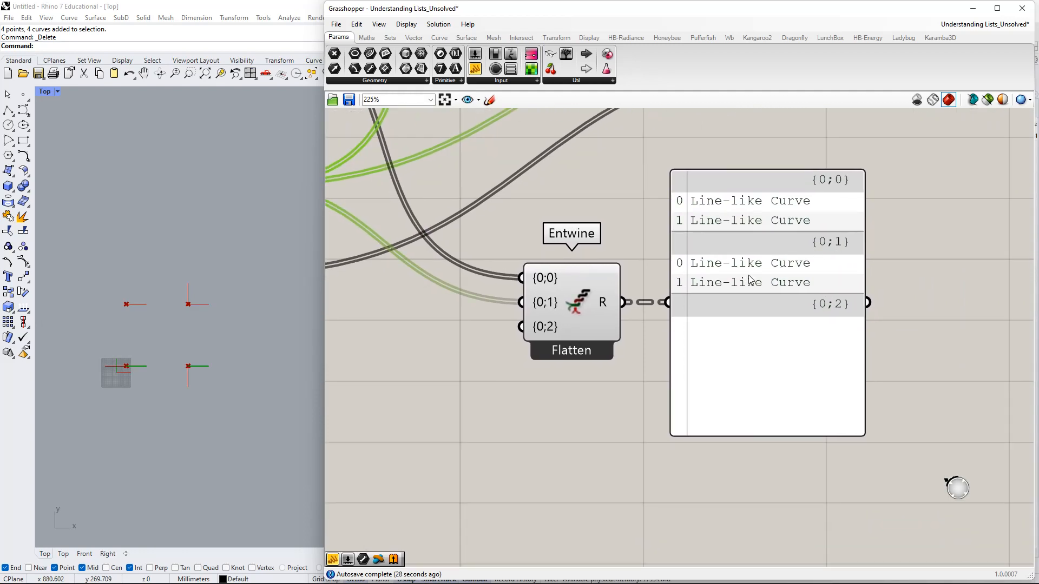
scroll(576, 288, up, 2)
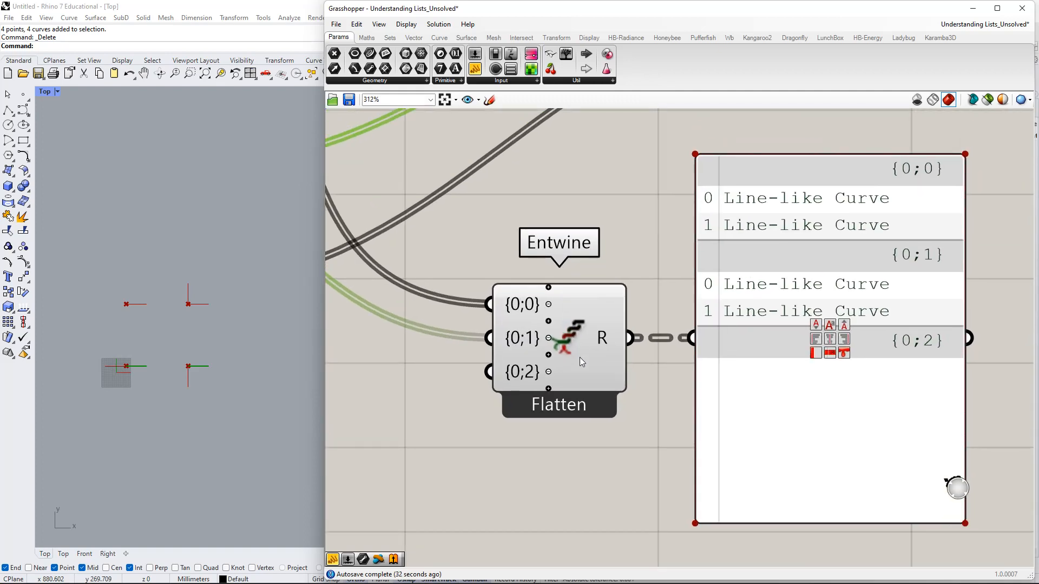
scroll(566, 310, up, 1)
scroll(632, 275, down, 6)
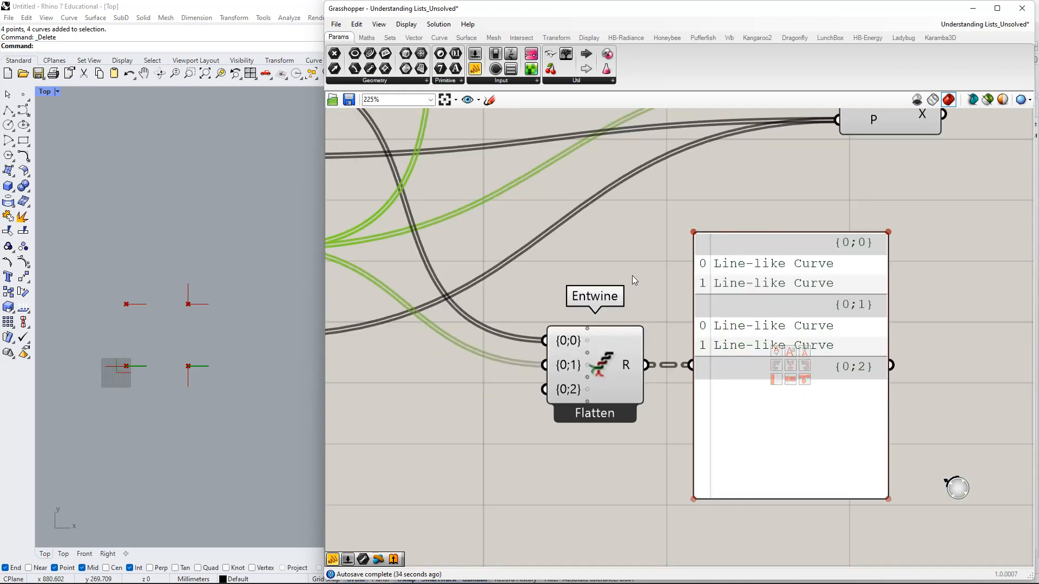
Move Merge closer to the Curve parameters, clear of the angle panel.
drag(637, 180, 572, 223)
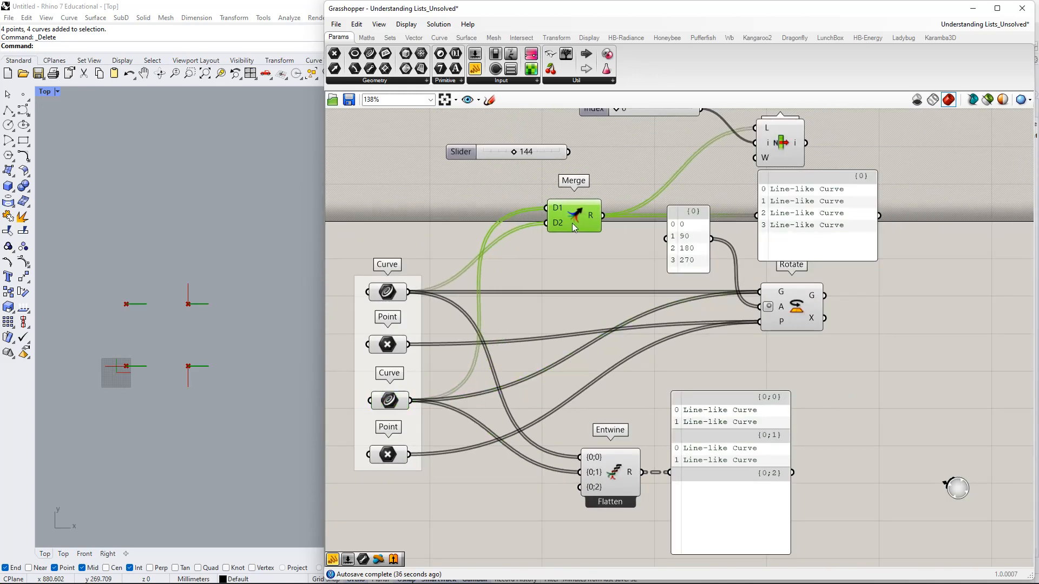
Add a third input, D3, to the Merge component.
scroll(572, 221, up, 8)
click(582, 230)
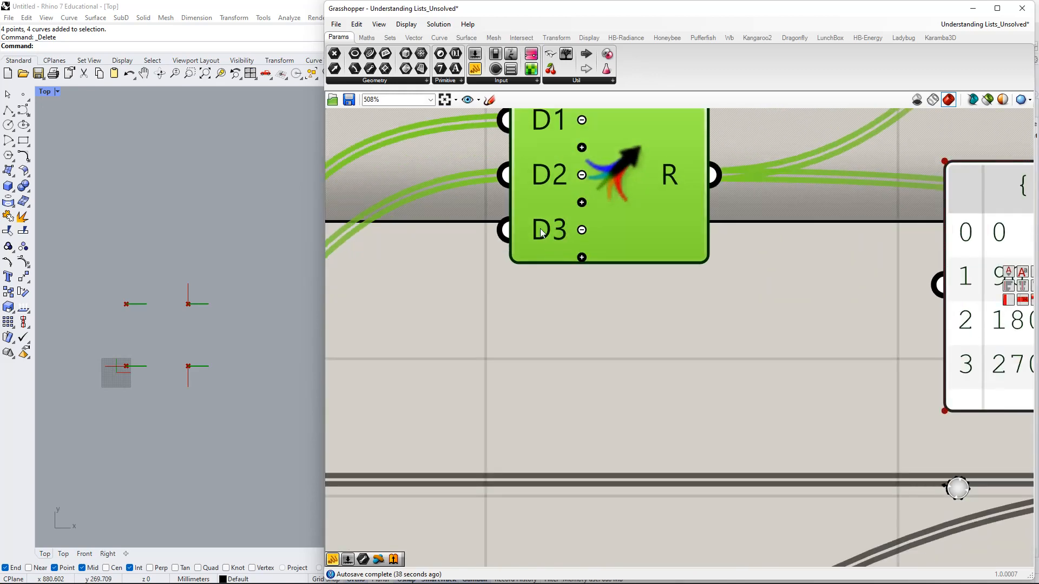
Remove the unused {0;2} input from the Entwine component.
scroll(552, 238, down, 6)
right_drag(717, 347, 683, 248)
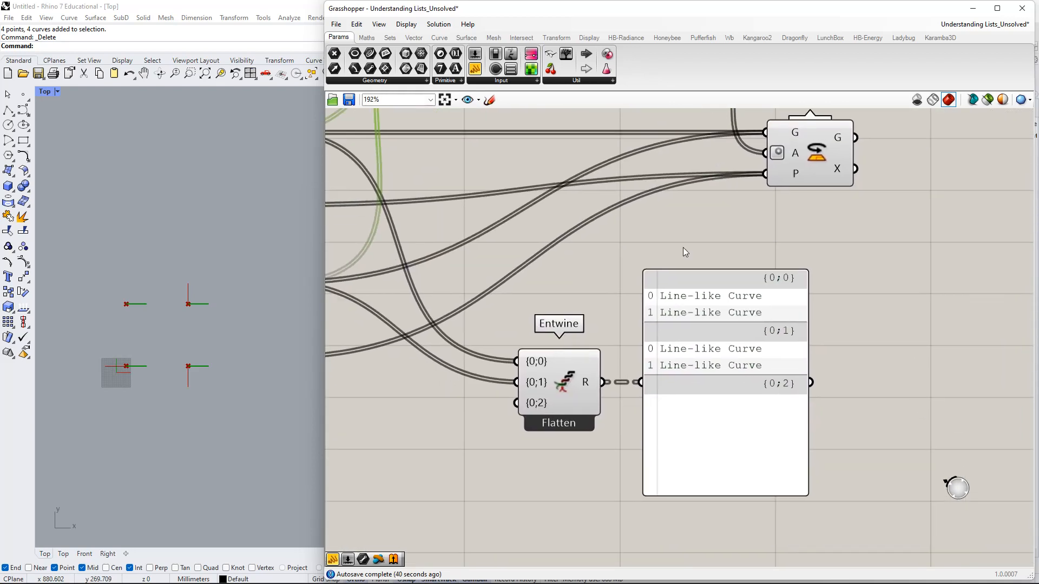
scroll(636, 379, up, 3)
right_drag(607, 433, 653, 347)
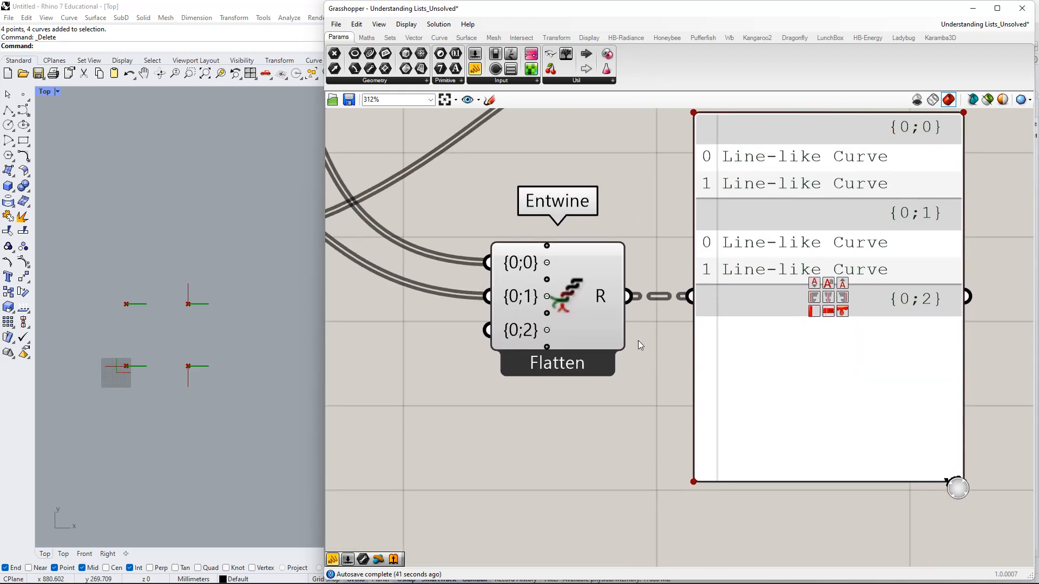
right_drag(652, 309, 648, 287)
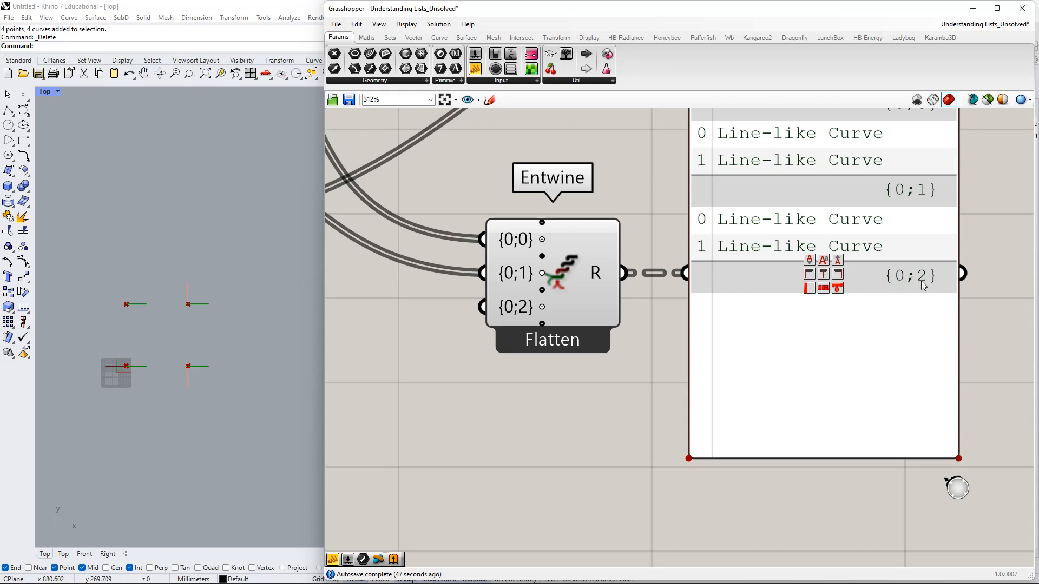
right_drag(835, 302, 723, 358)
scroll(722, 358, down, 2)
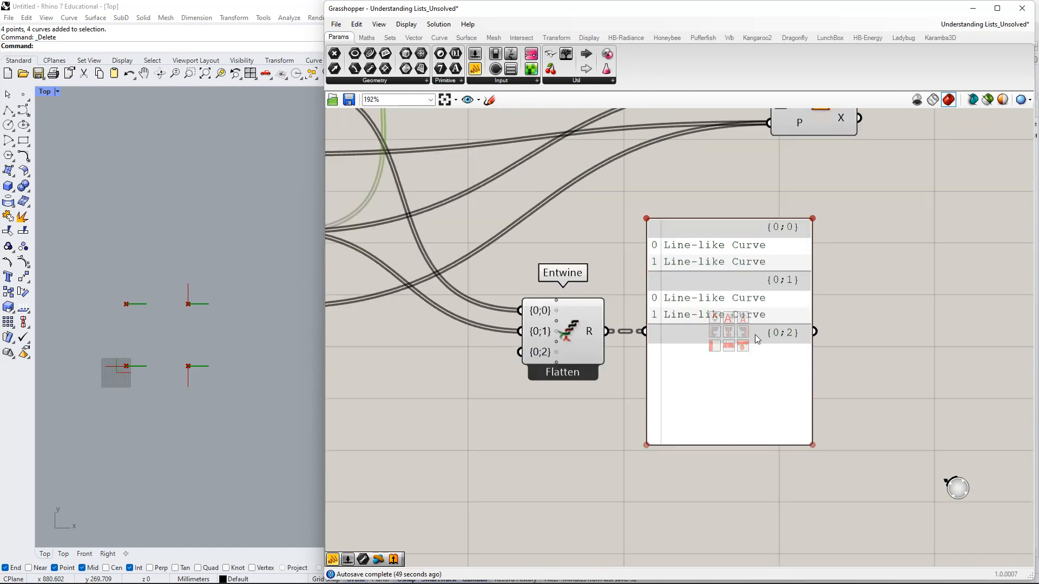
scroll(771, 323, down, 3)
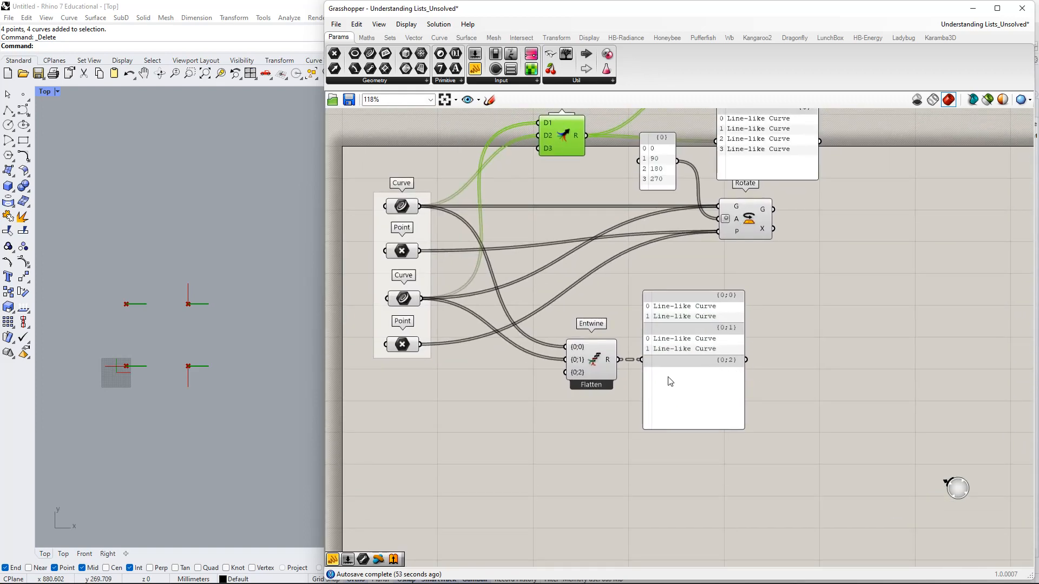
scroll(589, 369, up, 6)
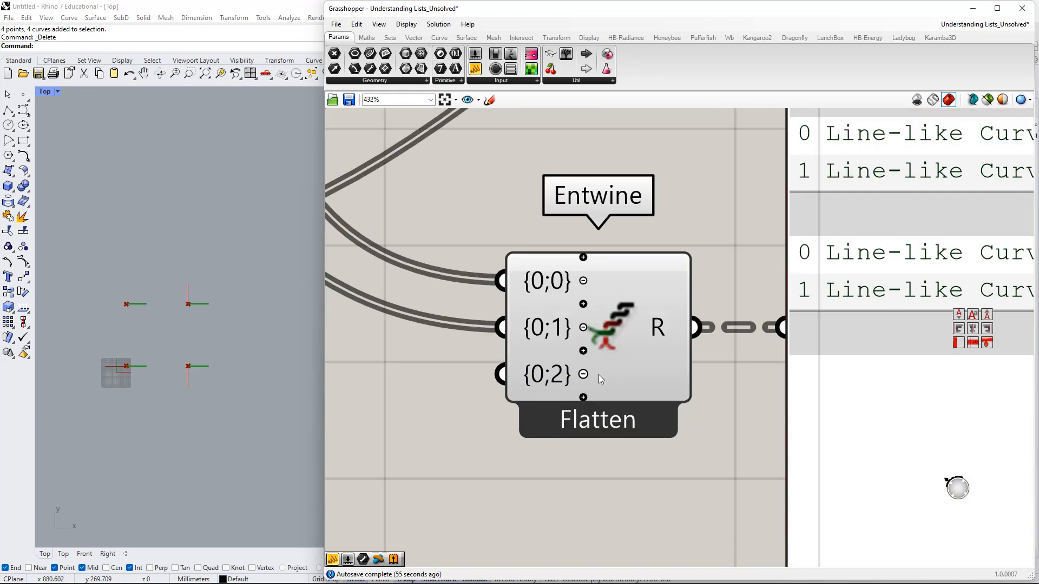
click(584, 373)
scroll(587, 385, down, 2)
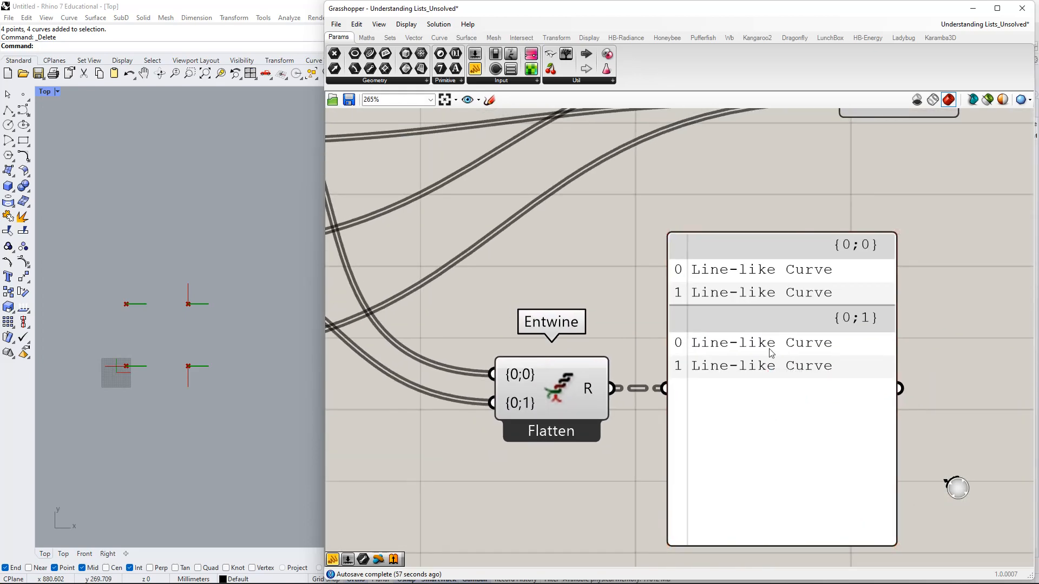
Move the Entwine's output panel aside, shift the Entwine component up, and place a duplicate Entwine directly below it.
scroll(795, 391, down, 2)
click(886, 440)
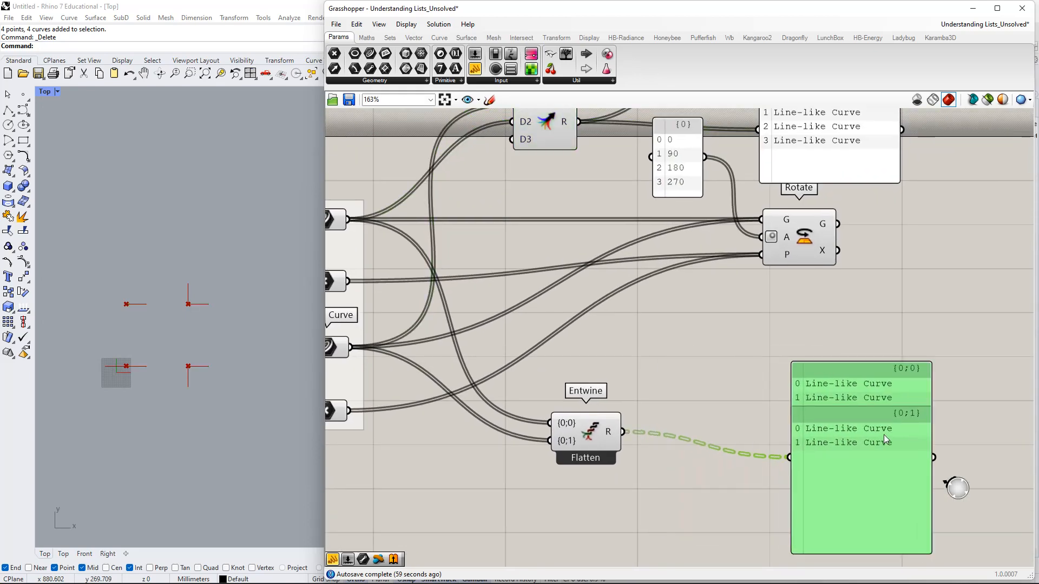
right_drag(563, 388, 623, 443)
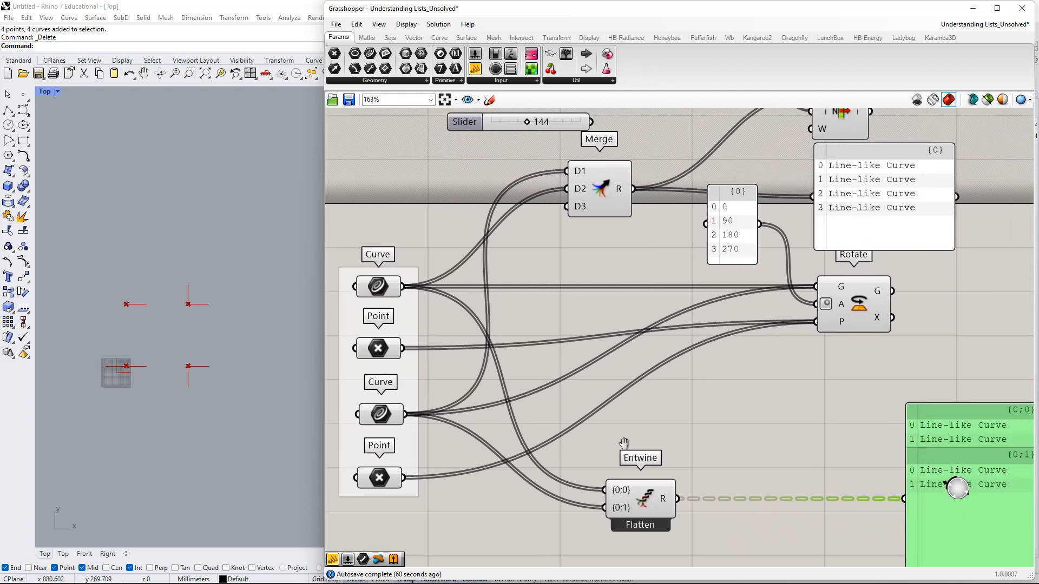
drag(665, 512, 680, 396)
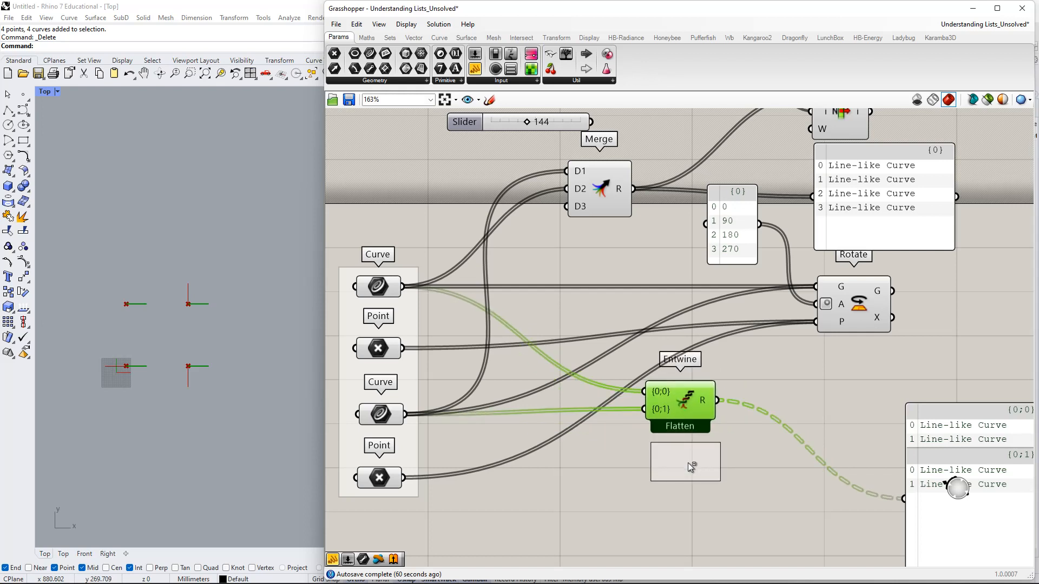
alt+drag(687, 462, 687, 465)
right_drag(907, 447, 845, 419)
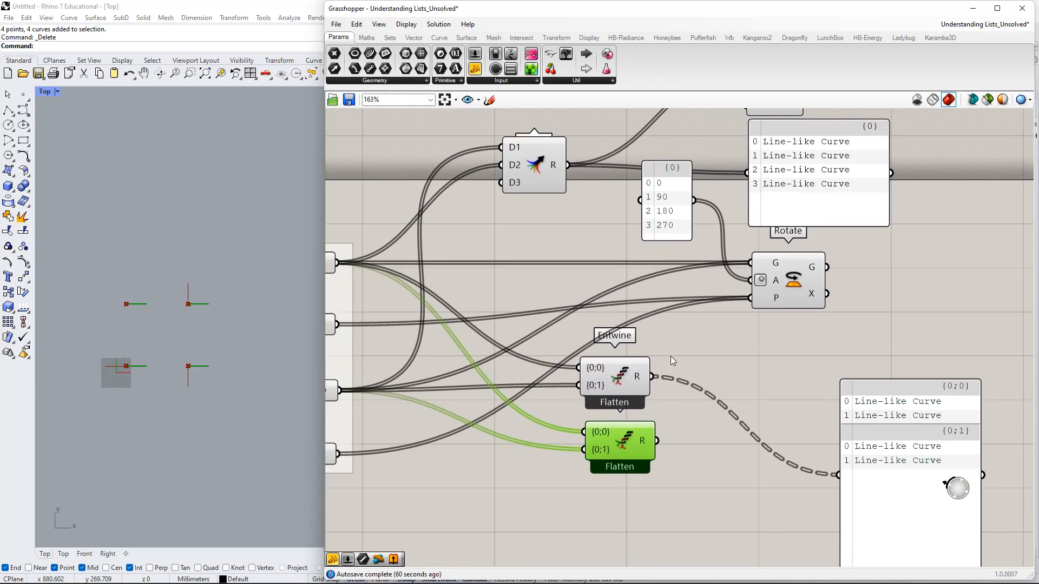
Rewire the duplicate Entwine so the two Point parameters feed its {0;0} and {0;1} inputs.
right_drag(670, 356, 857, 382)
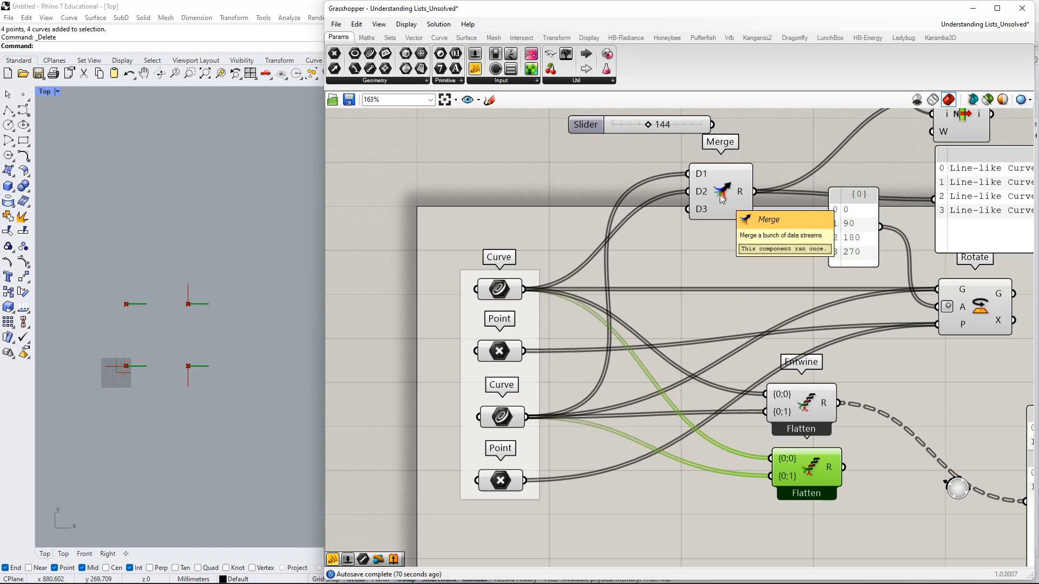
scroll(761, 352, down, 3)
drag(611, 335, 608, 428)
right_drag(869, 392, 603, 431)
Feed the curve Entwine into Rotate's G input and the point Entwine into its P input, stacking both Entwines between the parameters and Rotate.
drag(650, 403, 645, 338)
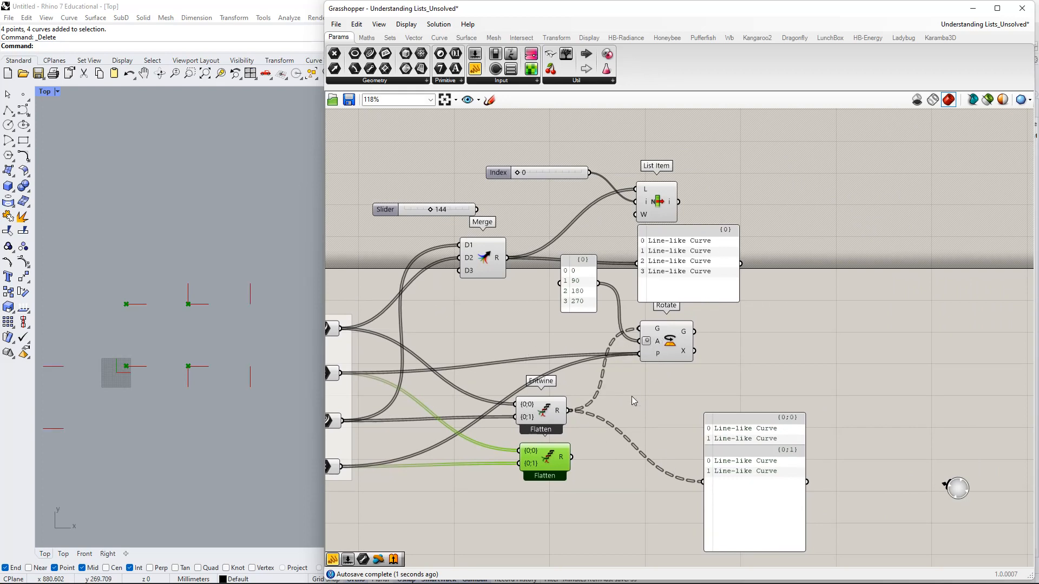
right_drag(632, 400, 712, 378)
drag(619, 394, 597, 304)
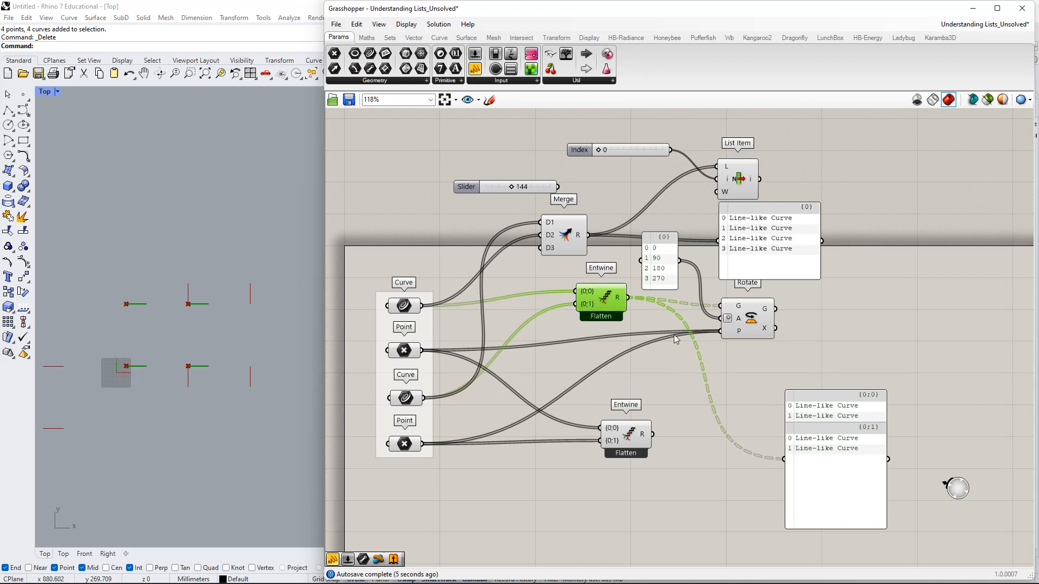
drag(659, 437, 721, 331)
drag(628, 432, 602, 359)
scroll(136, 327, up, 2)
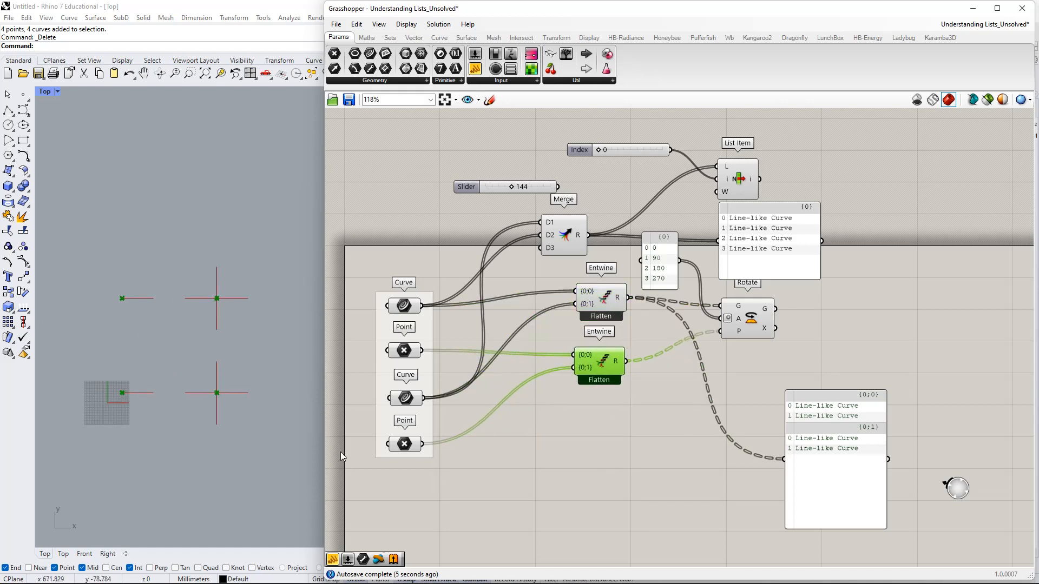
Rearrange the canvas by moving the Entwine output panel under Rotate and shifting List Item and the Merge output panel up.
right_drag(690, 398, 643, 422)
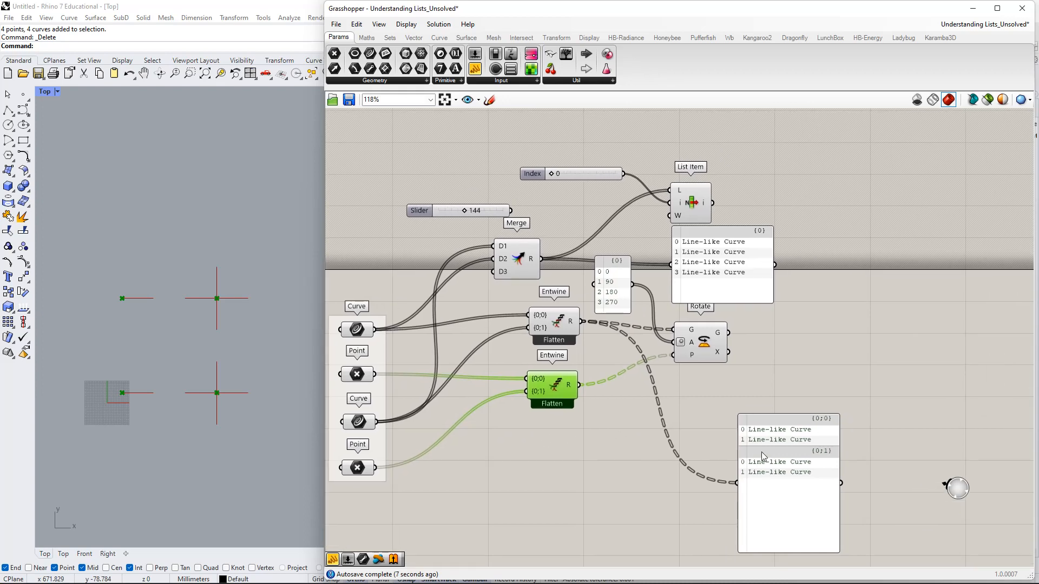
drag(762, 452, 700, 417)
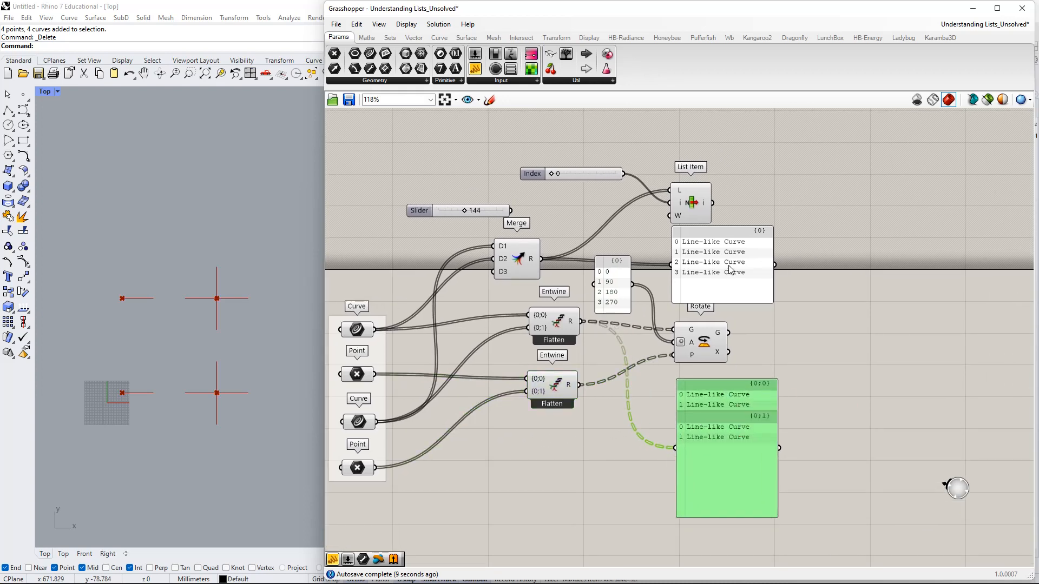
right_drag(730, 273, 733, 327)
drag(699, 259, 705, 225)
drag(722, 324, 719, 301)
right_drag(756, 343, 738, 294)
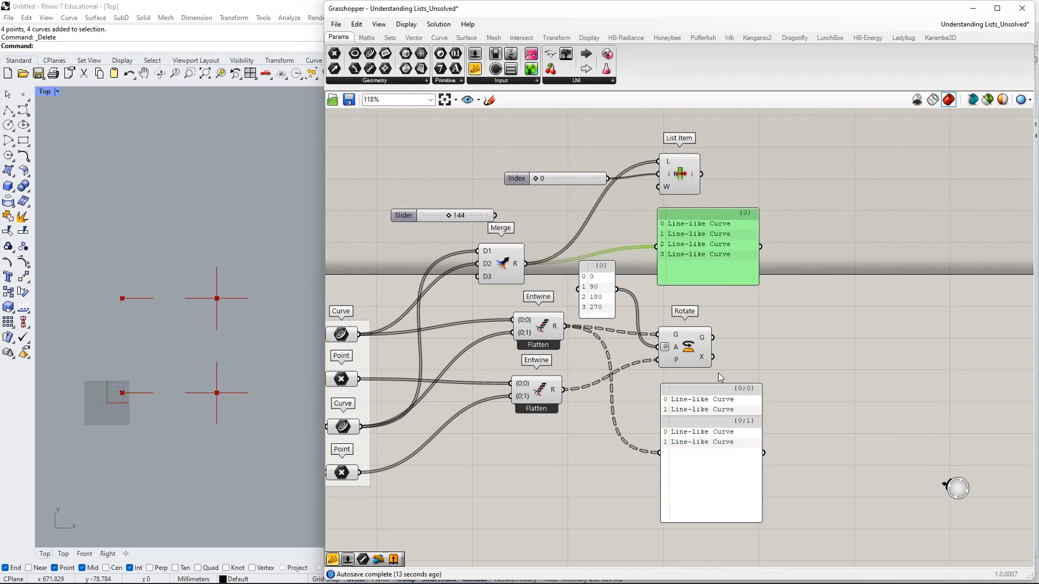
Duplicate the Entwine output panel below the original and shorten both panels to fit their lists.
right_drag(701, 448, 710, 418)
click(710, 416)
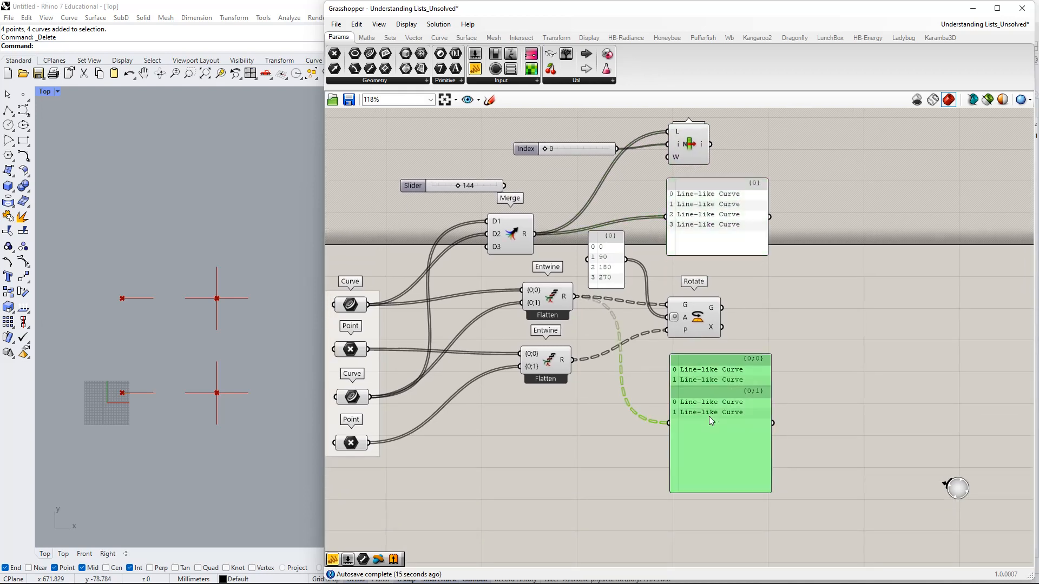
drag(710, 420, 720, 569)
drag(707, 454, 713, 426)
right_drag(714, 472, 718, 375)
drag(717, 438, 712, 369)
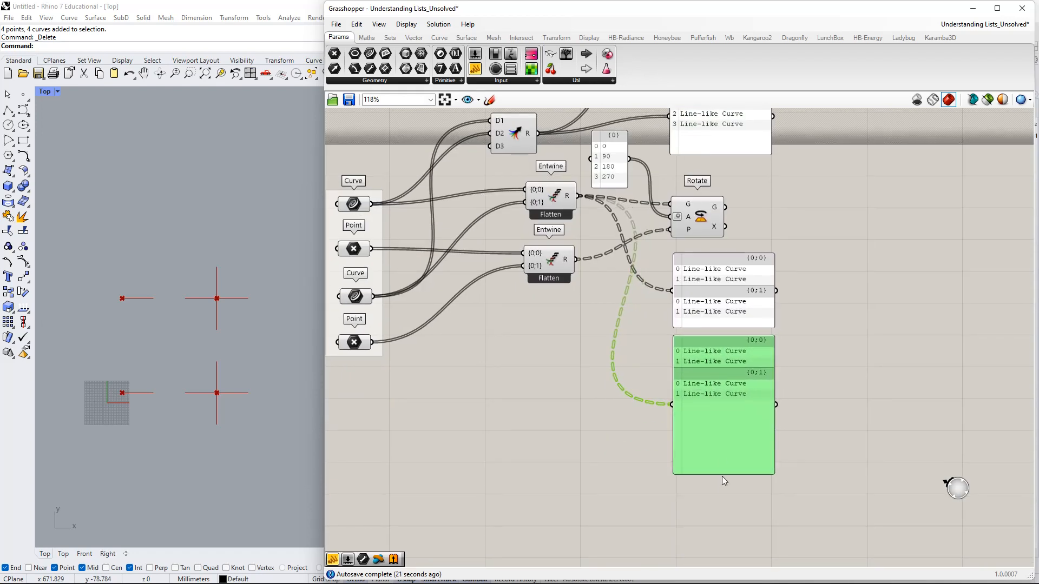
drag(726, 476, 733, 410)
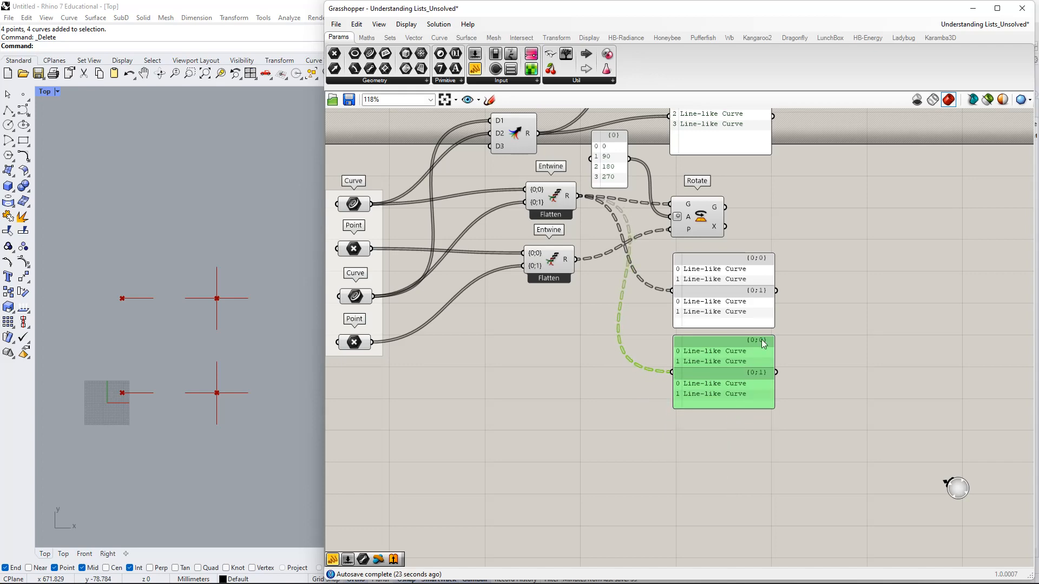
Move both Entwine components lower on the canvas and place the two Entwine output panels beside them.
right_drag(765, 308, 786, 419)
drag(604, 408, 564, 470)
right_drag(795, 487, 786, 334)
drag(823, 255, 771, 364)
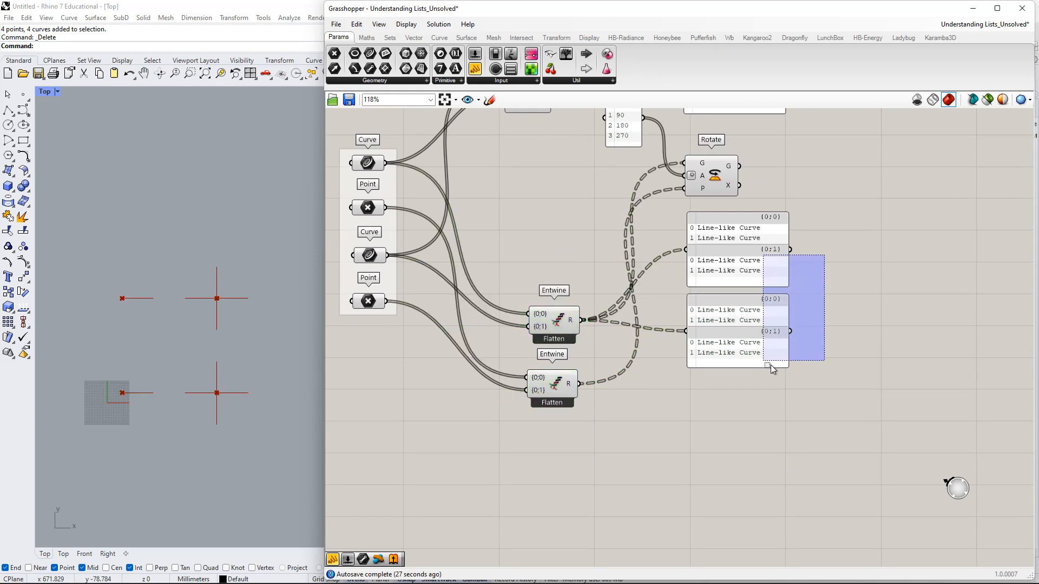
drag(740, 256, 728, 321)
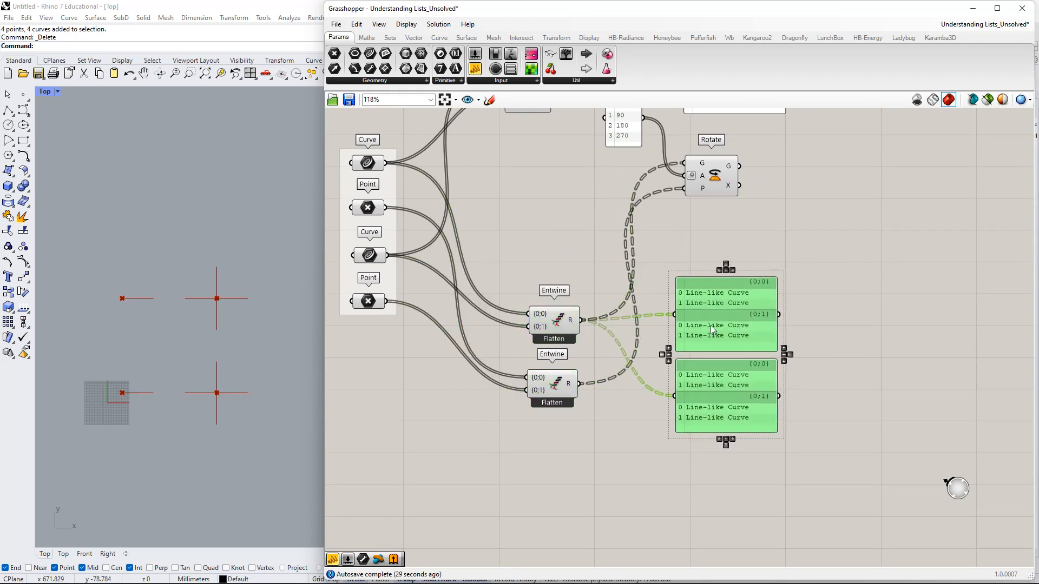
Move the Rotate component farther away from the Merge components and lower the rotation angle panel to clear space.
right_drag(573, 303, 577, 353)
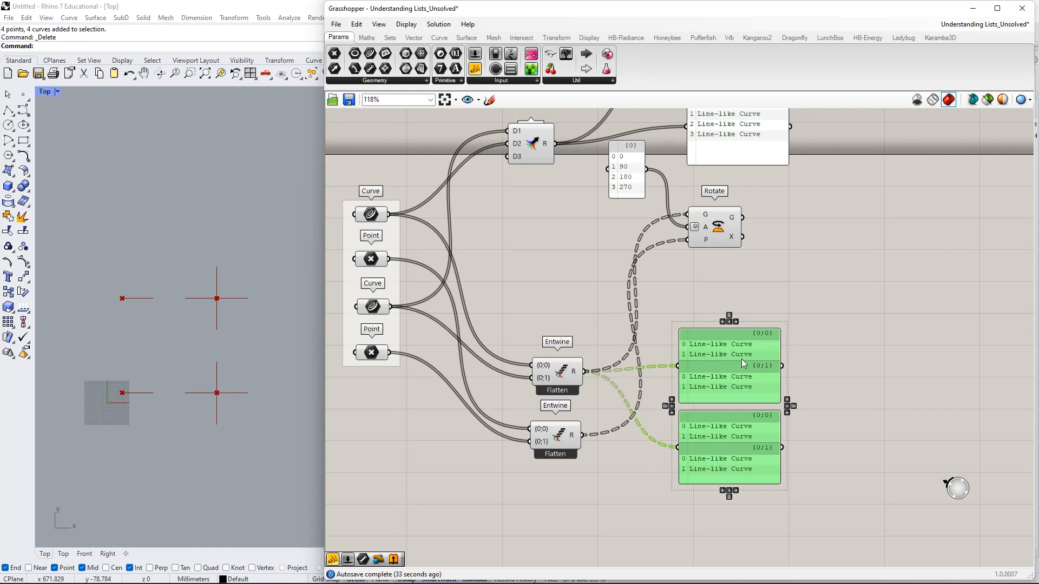
right_drag(739, 346, 709, 308)
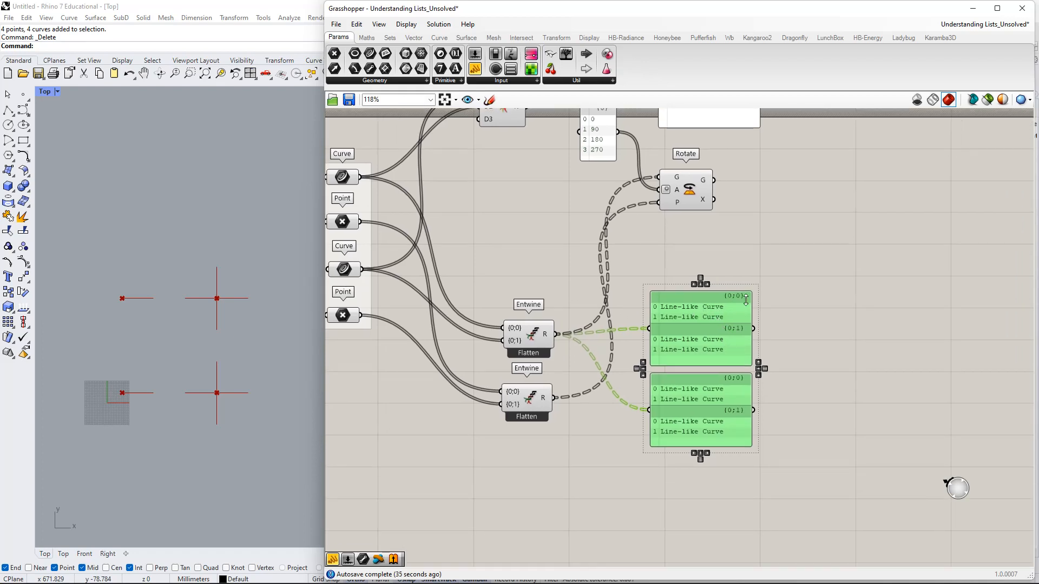
right_drag(562, 246, 564, 375)
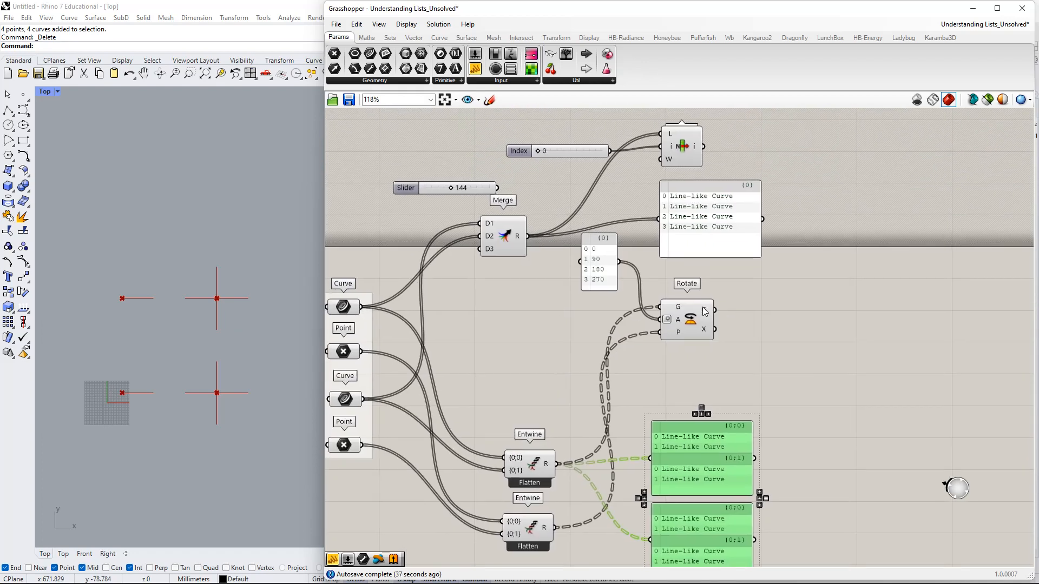
drag(702, 330, 866, 334)
drag(602, 277, 613, 375)
Duplicate the Merge output panel below the original and shorten both panels to fit four items.
drag(680, 237, 661, 331)
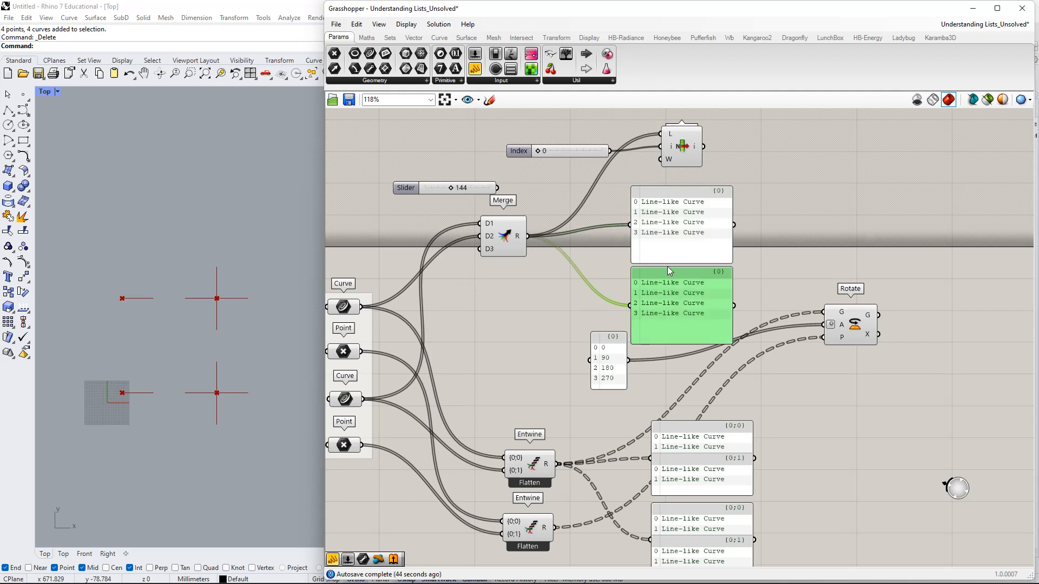
drag(669, 264, 670, 243)
mouse_move(659, 322)
mouse_down()
mouse_move(657, 294)
mouse_move(666, 308)
mouse_up()
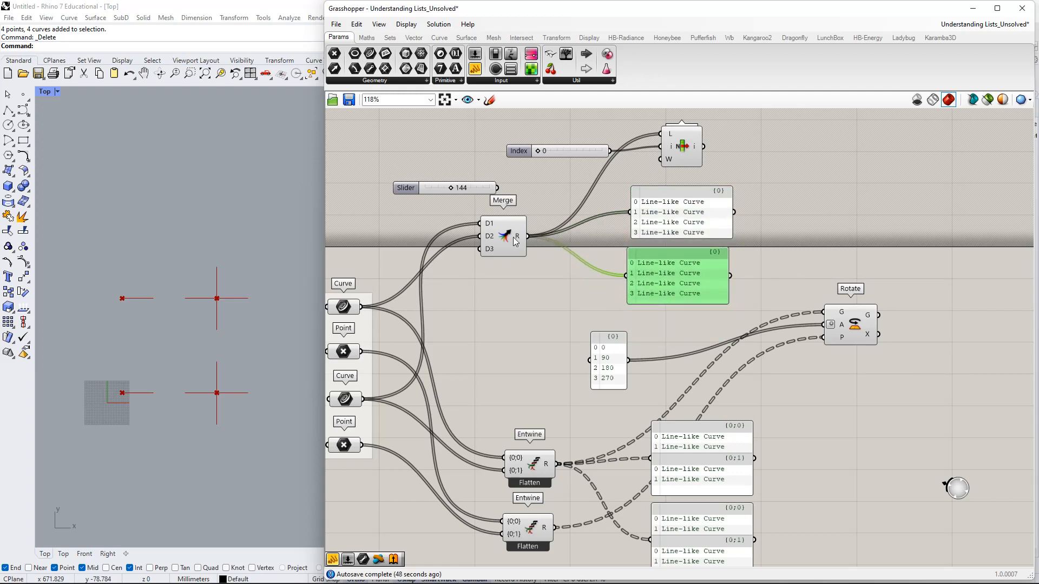
Duplicate Merge below with the two Points feeding D1 and D2, and rewire the original so the first Curve feeds D1 and the second D2.
alt+drag(514, 243, 519, 294)
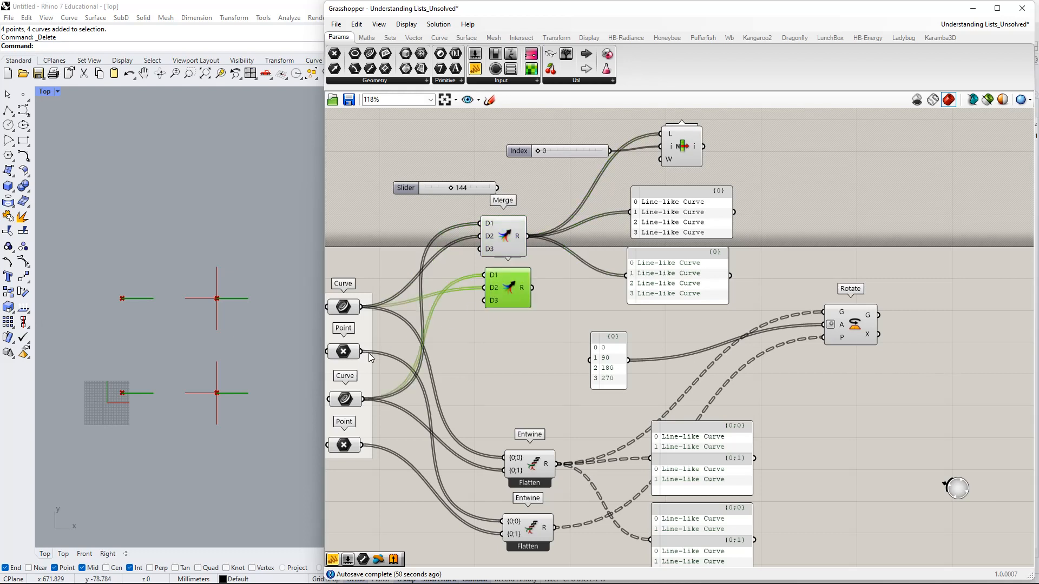
drag(363, 352, 374, 445)
right_drag(544, 292, 715, 317)
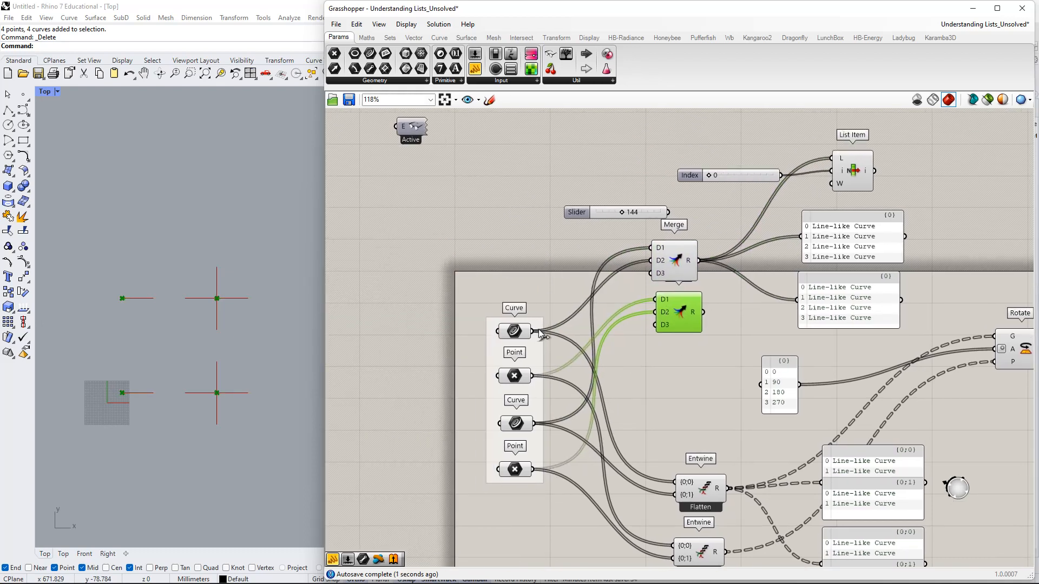
drag(652, 258, 533, 423)
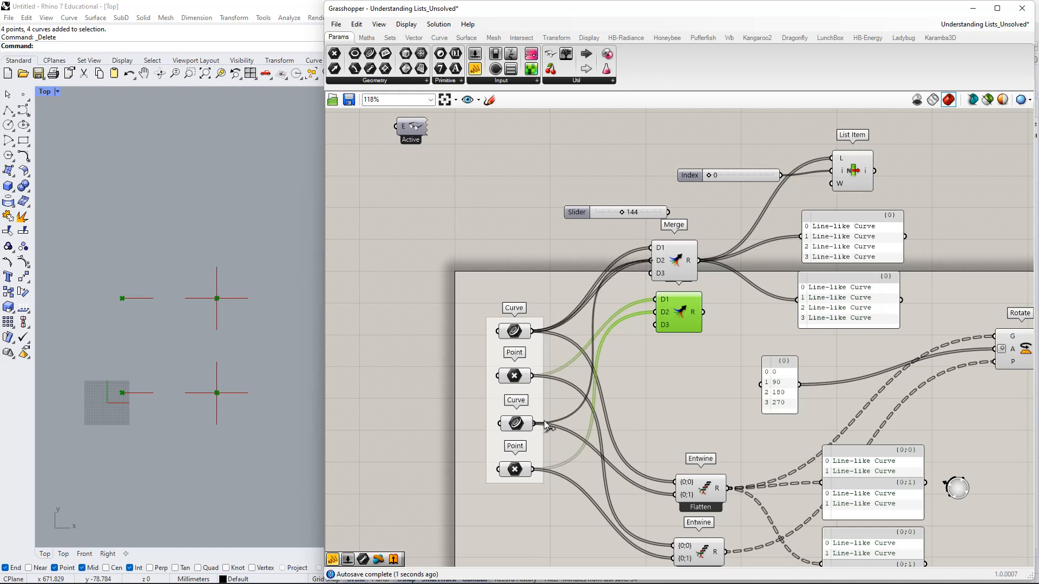
right_drag(552, 447, 411, 464)
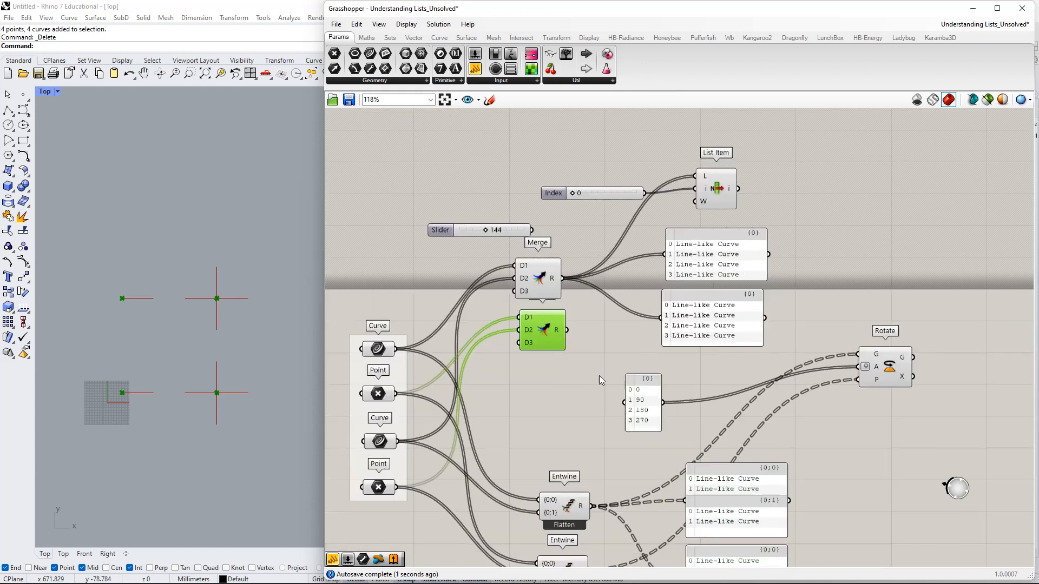
Connect the point Merge's output to the duplicated panel and widen the panel to fit each coordinate on one line.
drag(562, 330, 657, 318)
right_drag(762, 353, 713, 347)
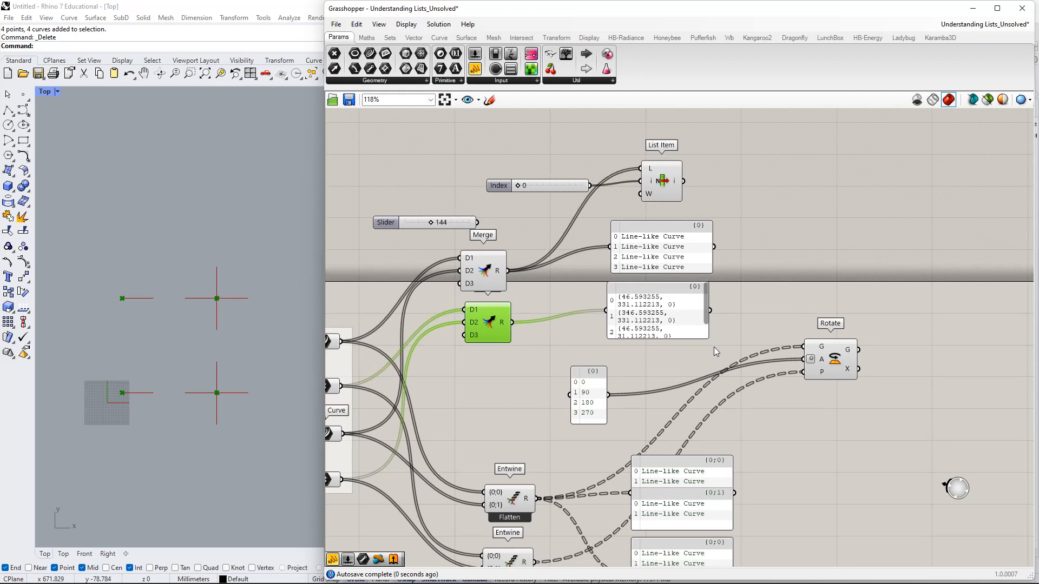
drag(714, 326, 779, 324)
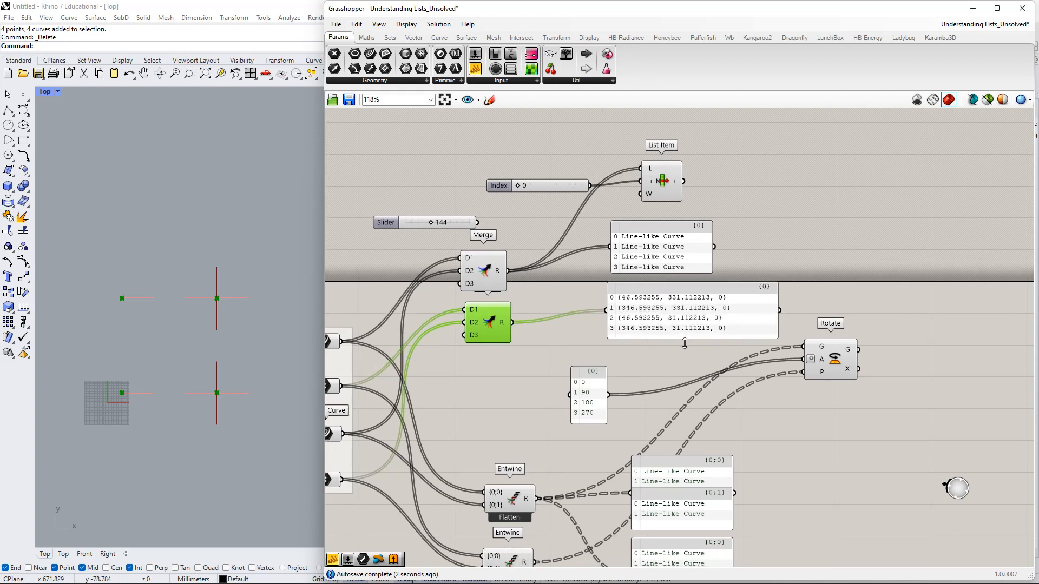
Move the point Merge directly below the curve Merge, raise the unused slider, and align the coordinate panel with the curve panel above it.
mouse_move(684, 343)
mouse_down()
mouse_move(682, 357)
mouse_move(686, 344)
mouse_up()
right_drag(686, 343, 732, 310)
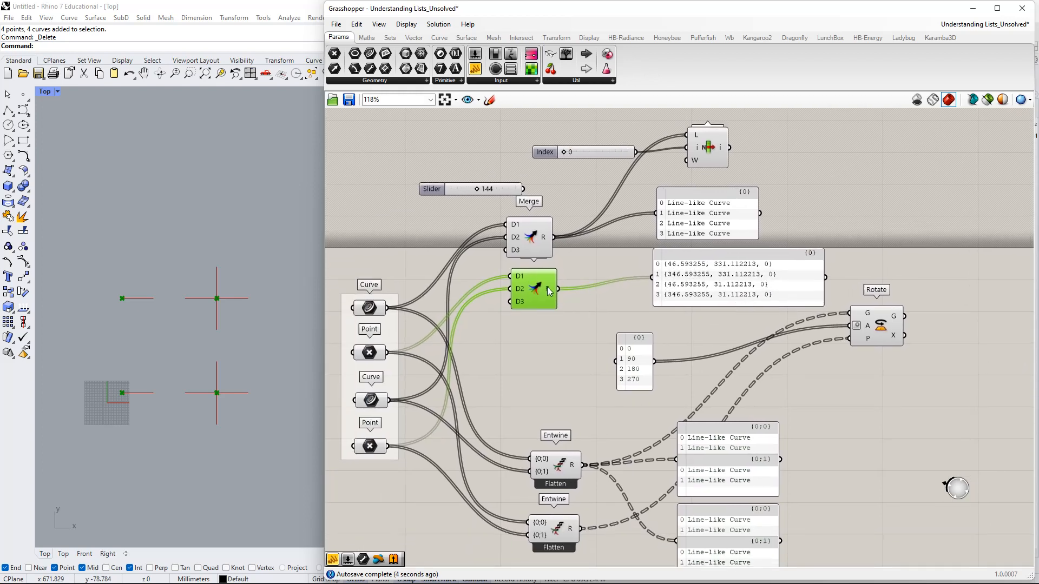
drag(549, 291, 545, 310)
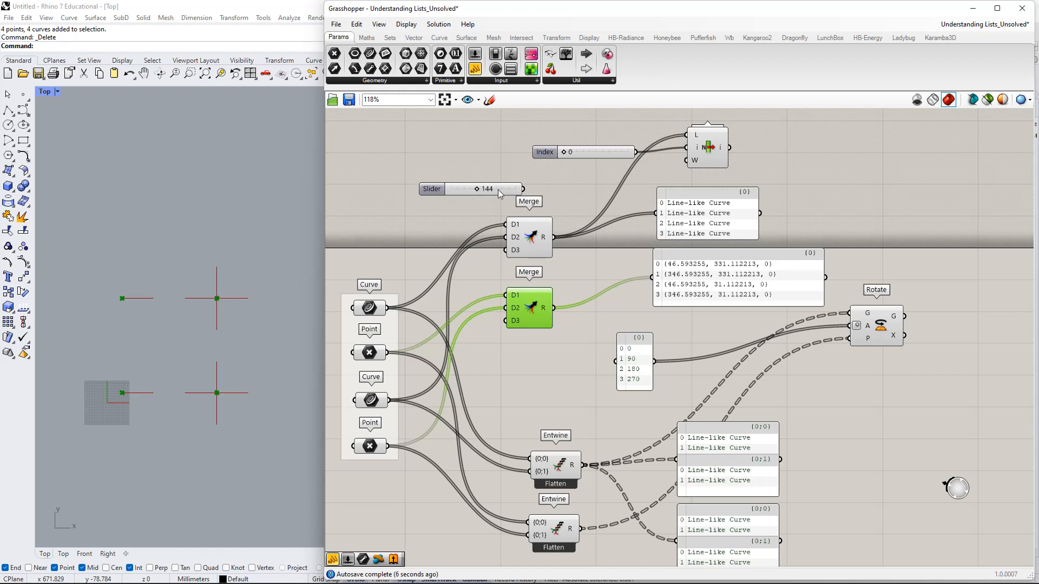
drag(497, 189, 487, 133)
right_drag(575, 209, 540, 266)
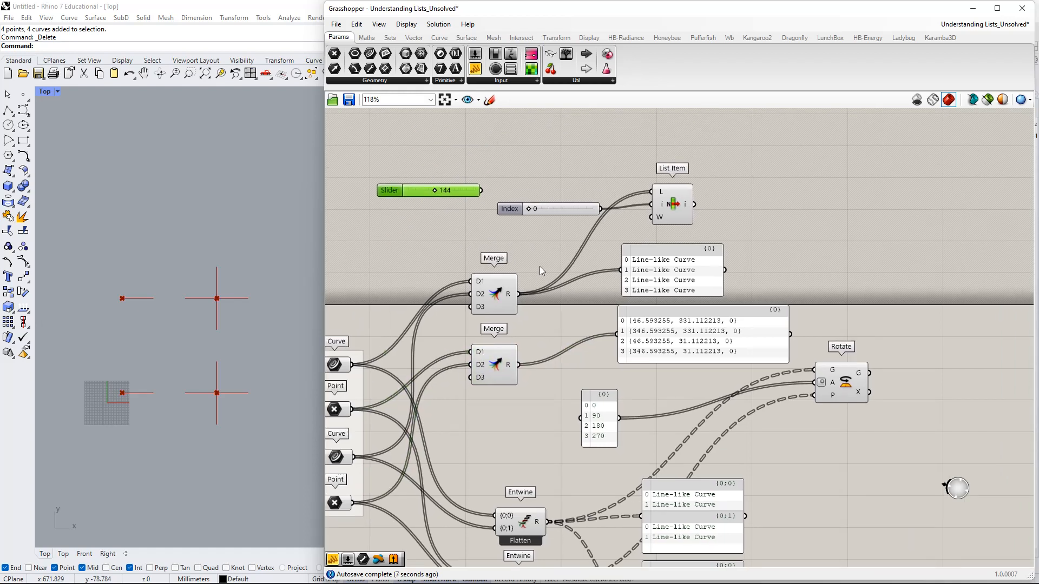
right_drag(702, 291, 709, 257)
click(706, 278)
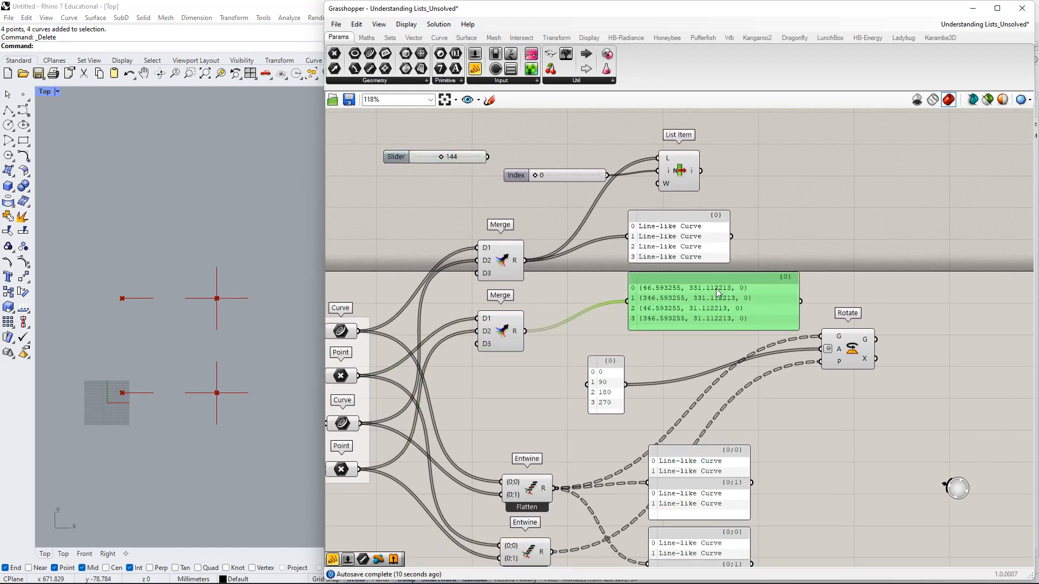
Lower the Rotate component to leave more space between it and the coordinate panel.
right_drag(717, 292, 692, 189)
right_drag(655, 227, 659, 198)
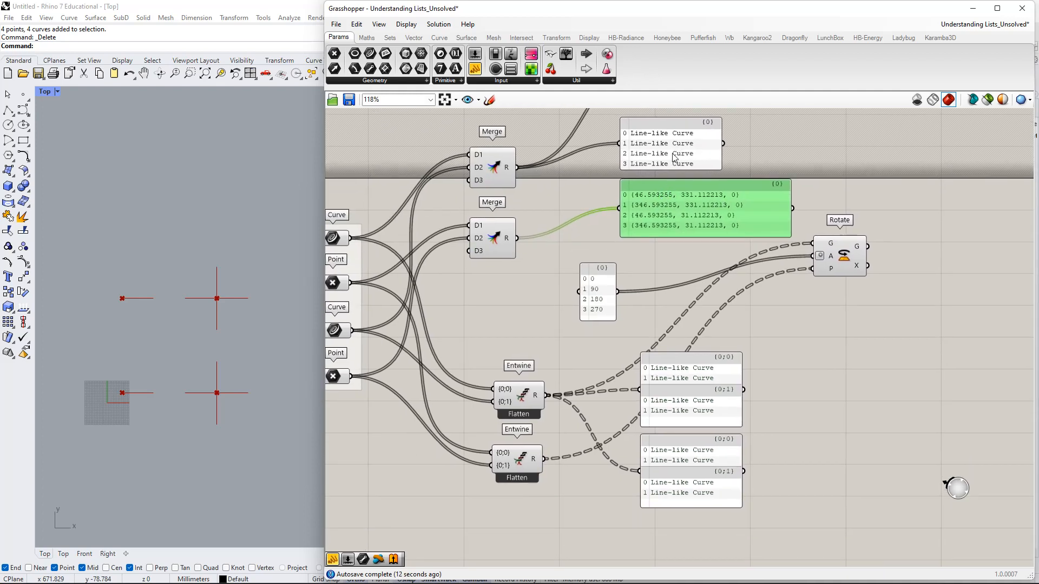
right_drag(723, 218, 721, 332)
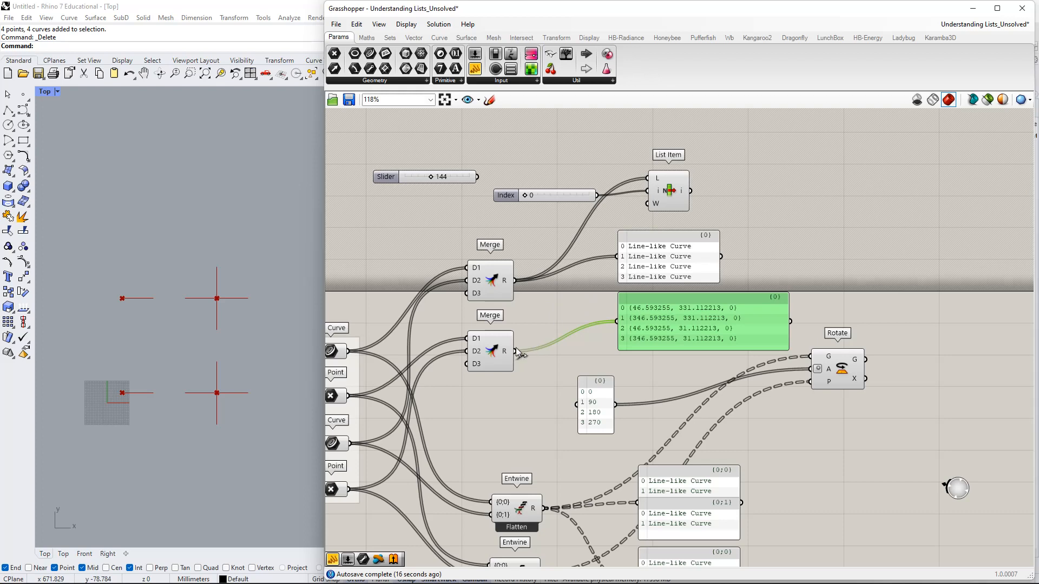
right_drag(640, 369, 622, 320)
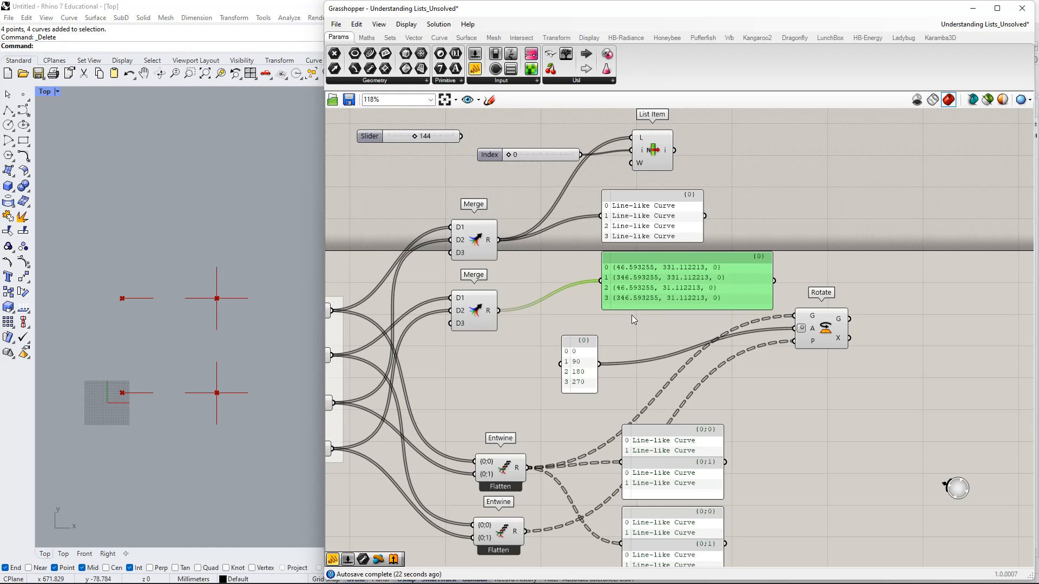
drag(830, 334, 818, 382)
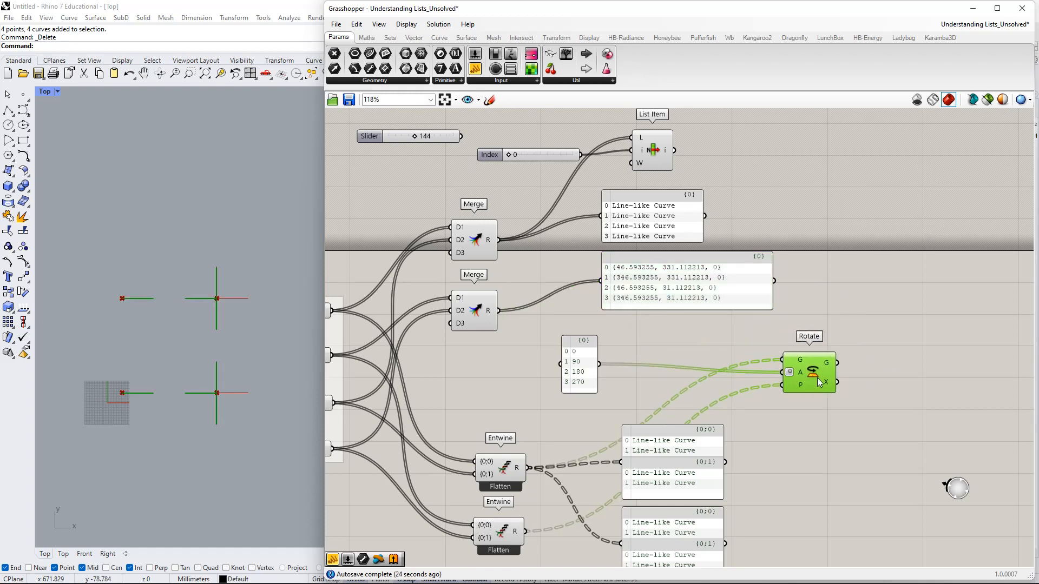
Compare the list indices and branch paths in the Merge output panels with those in the Entwine output panels.
right_drag(747, 343, 734, 372)
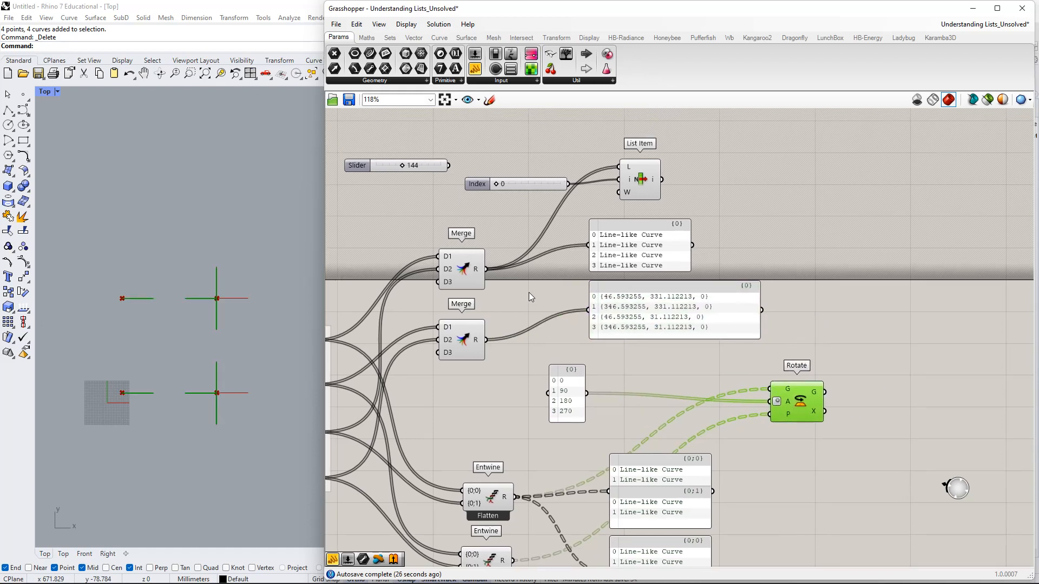
right_drag(529, 293, 553, 281)
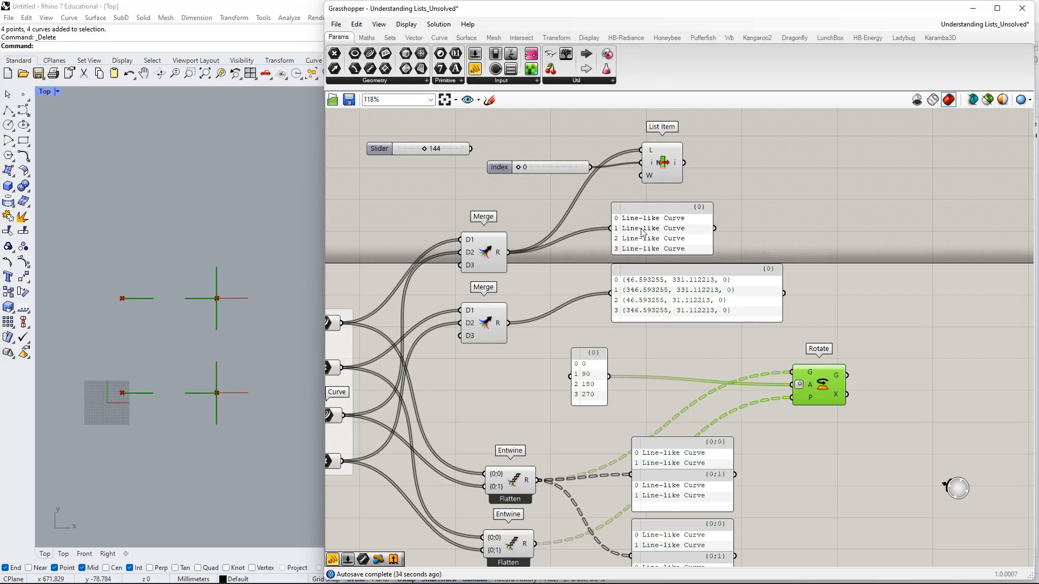
right_drag(673, 367, 668, 218)
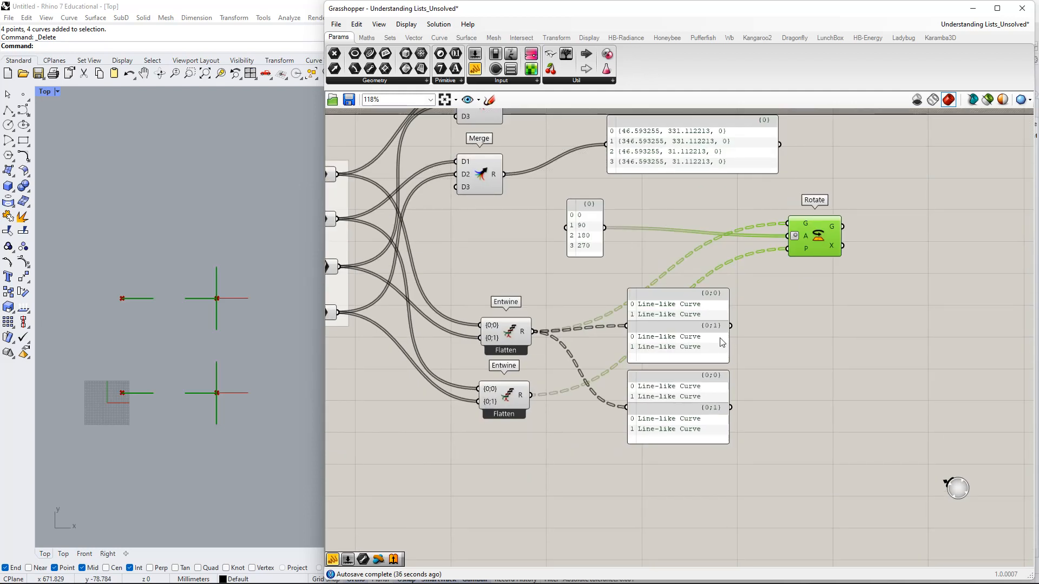
scroll(673, 329, up, 3)
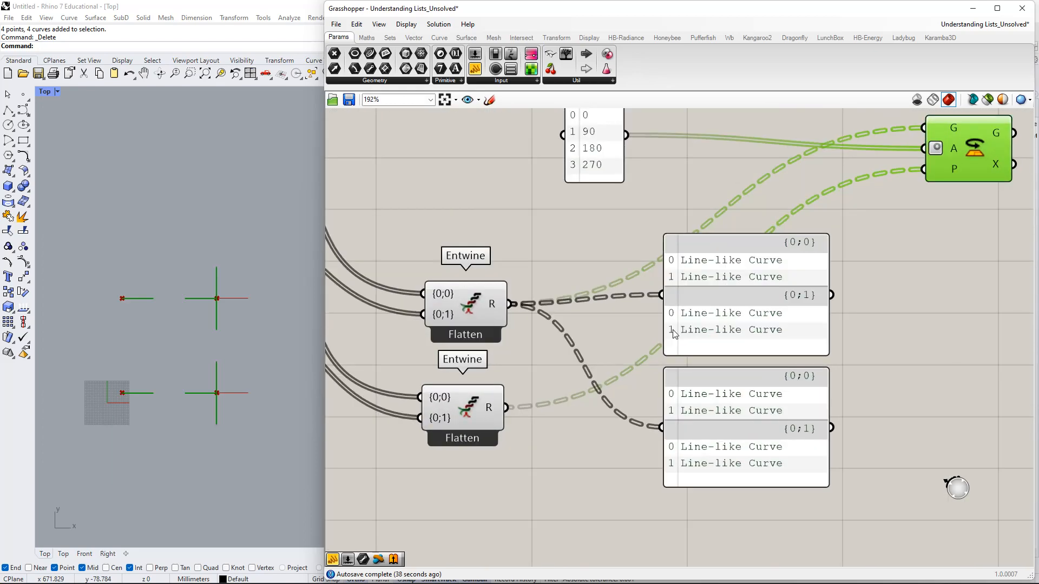
scroll(659, 328, down, 1)
right_drag(637, 346, 672, 375)
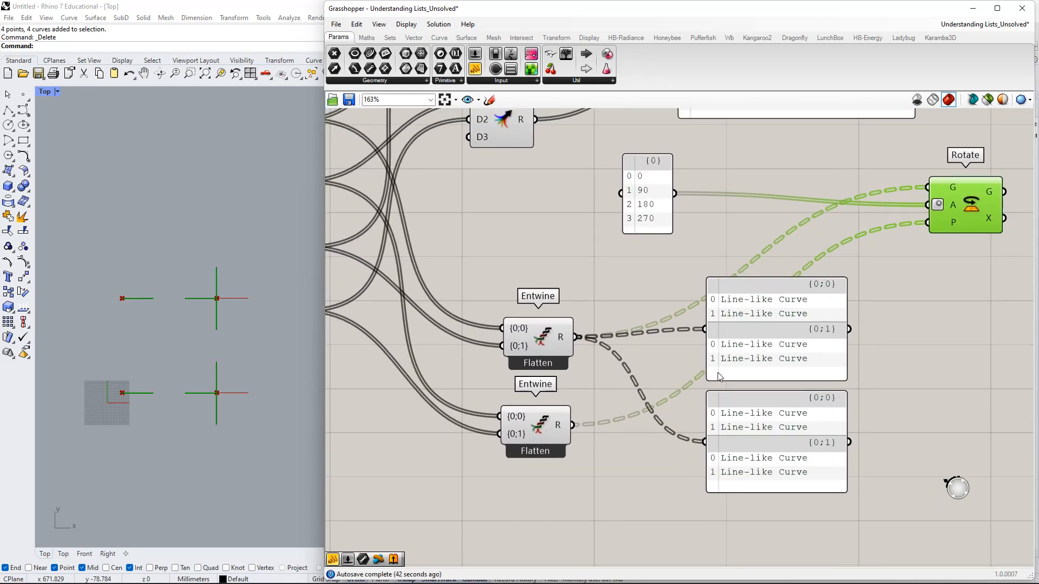
right_drag(739, 415, 709, 391)
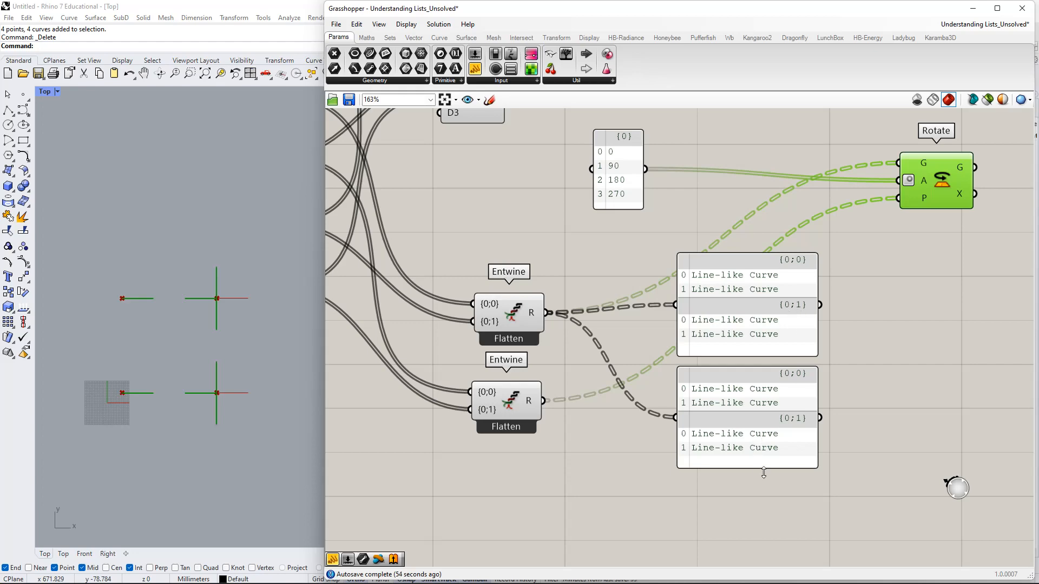
Move the two Entwine output panels and the two Merge output panels farther away from their components.
drag(855, 322, 801, 381)
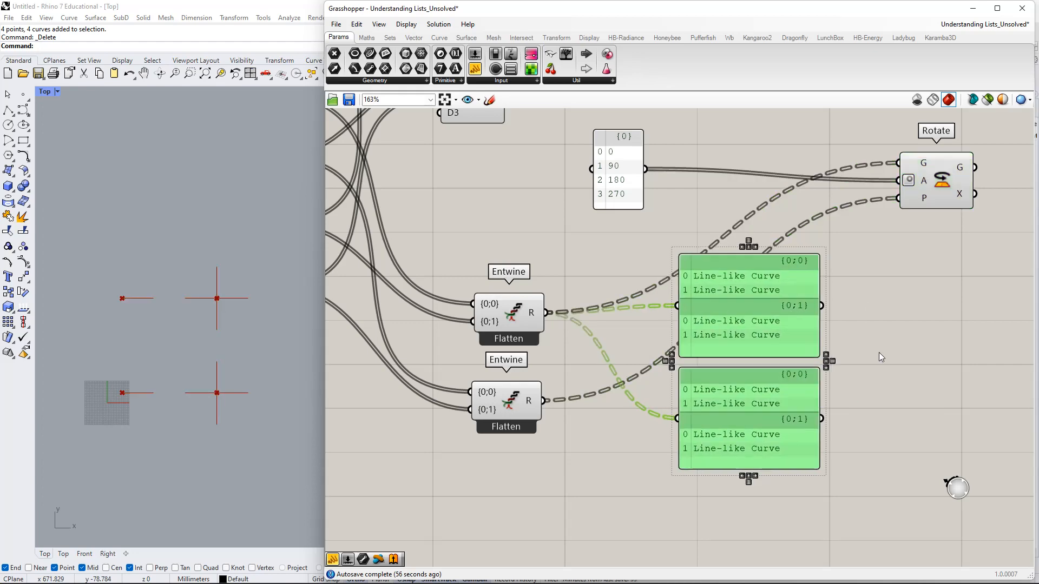
drag(794, 339, 993, 325)
right_drag(1002, 295, 786, 388)
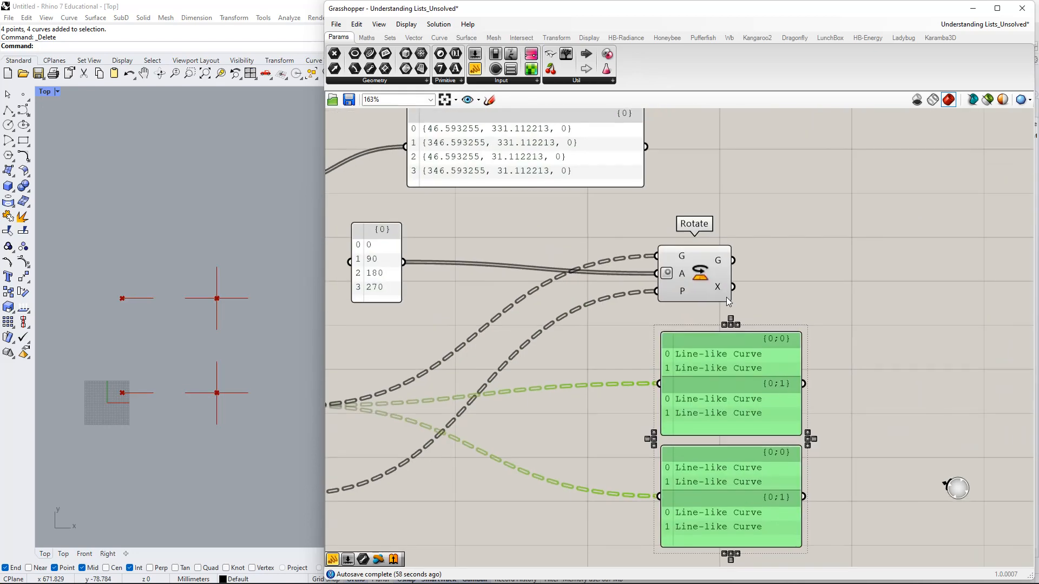
right_drag(660, 170, 719, 295)
drag(738, 301, 752, 168)
right_drag(854, 350, 838, 314)
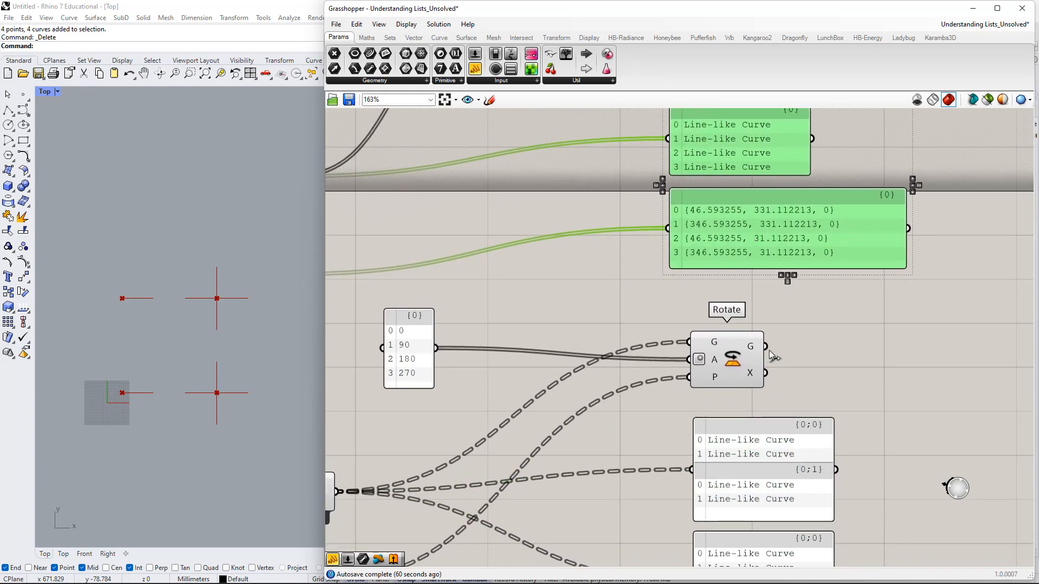
Align the two Entwine output panels and the Rotate component beneath the Merge output panels.
drag(867, 352, 690, 539)
right_drag(710, 524, 716, 417)
drag(726, 266, 715, 240)
click(781, 187)
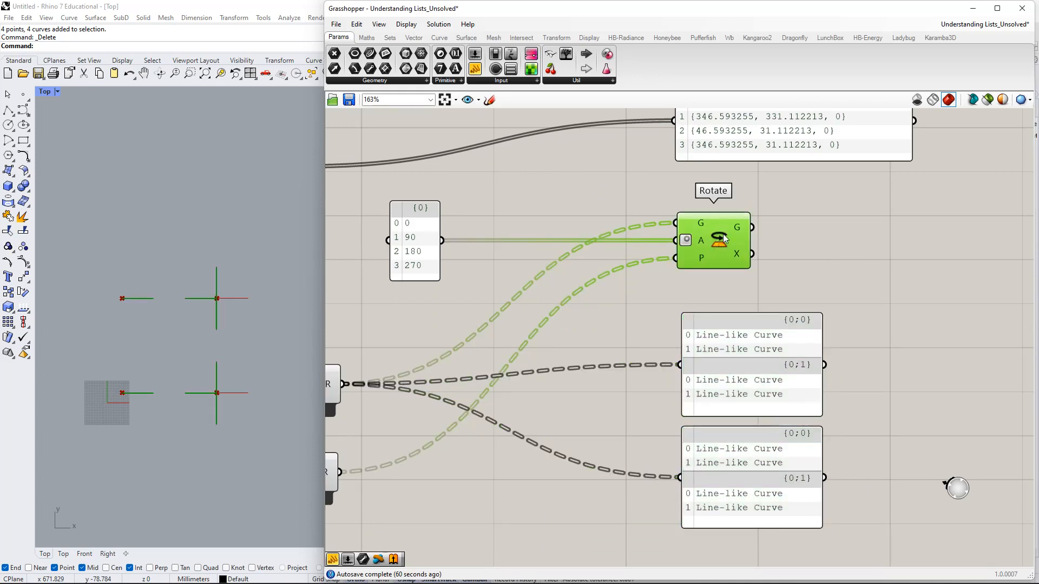
Move the rotation angle panel closer to Rotate and line up the two Merge components above the Entwine components.
right_drag(535, 272, 624, 307)
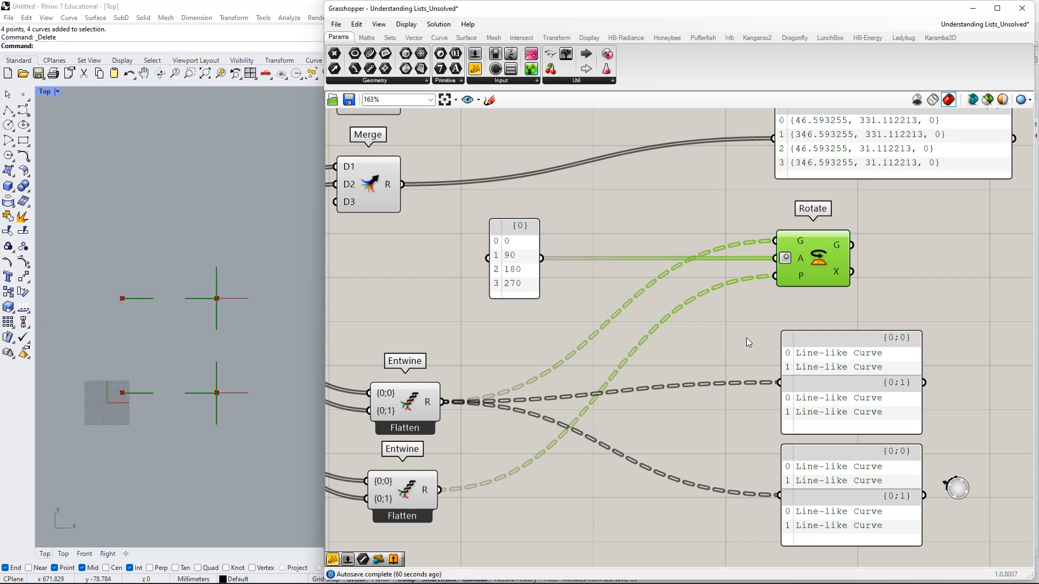
right_drag(556, 385, 633, 345)
drag(589, 196, 669, 191)
right_drag(672, 205, 651, 263)
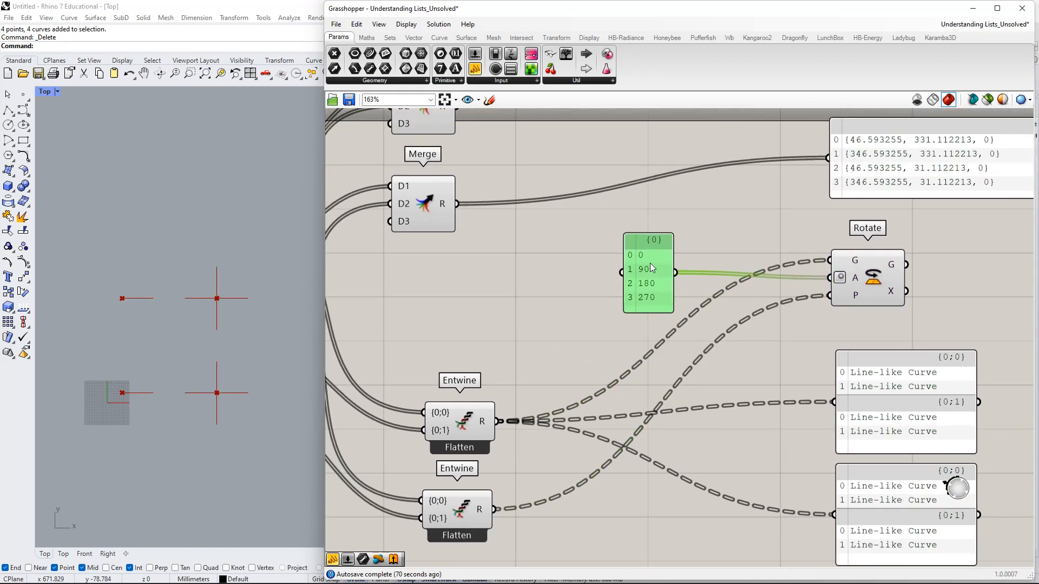
right_drag(716, 323, 715, 274)
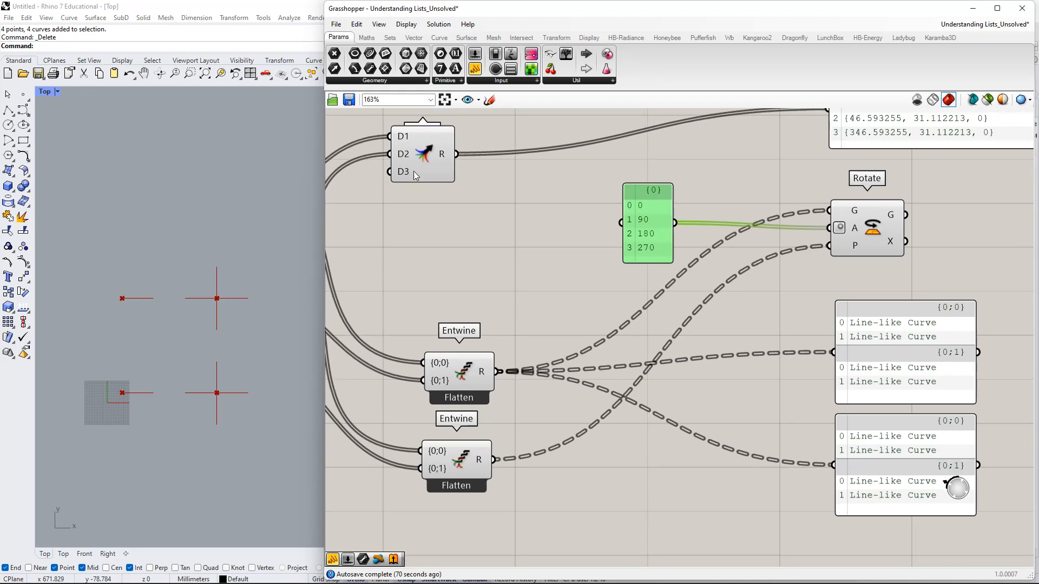
right_drag(477, 196, 523, 272)
drag(548, 284, 463, 115)
drag(462, 126, 500, 179)
right_drag(609, 326, 565, 268)
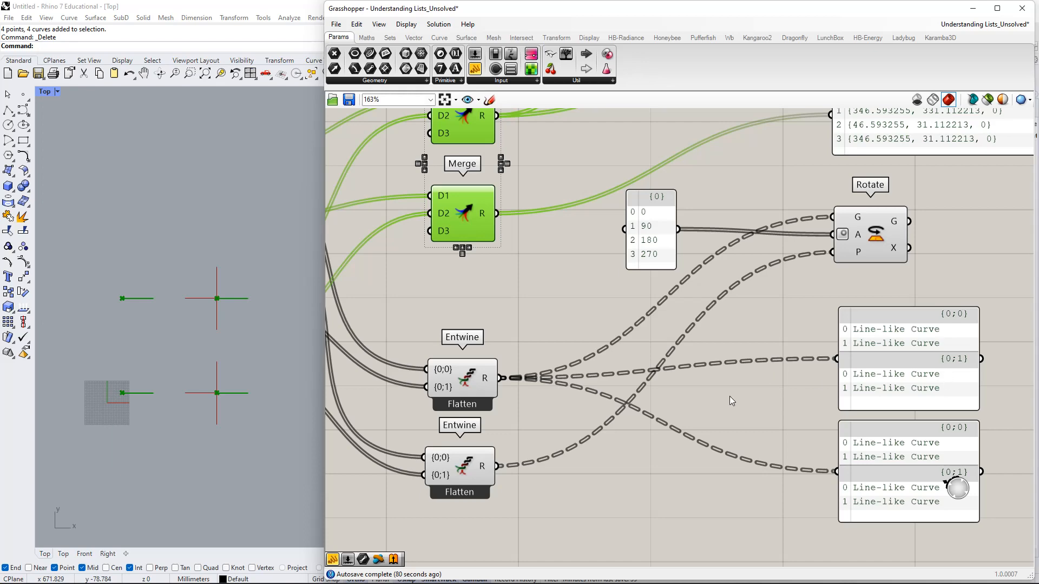
Connect the curve Merge's output to Rotate's G input, replacing the Entwine wire.
right_drag(598, 313, 608, 393)
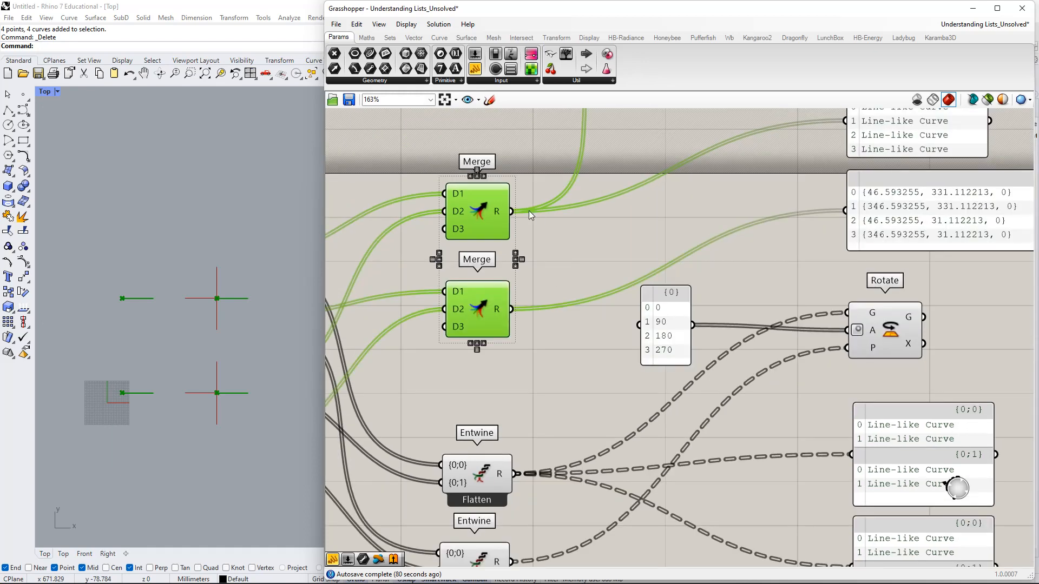
drag(512, 211, 790, 294)
right_drag(632, 278, 870, 301)
right_drag(766, 262, 610, 203)
click(492, 189)
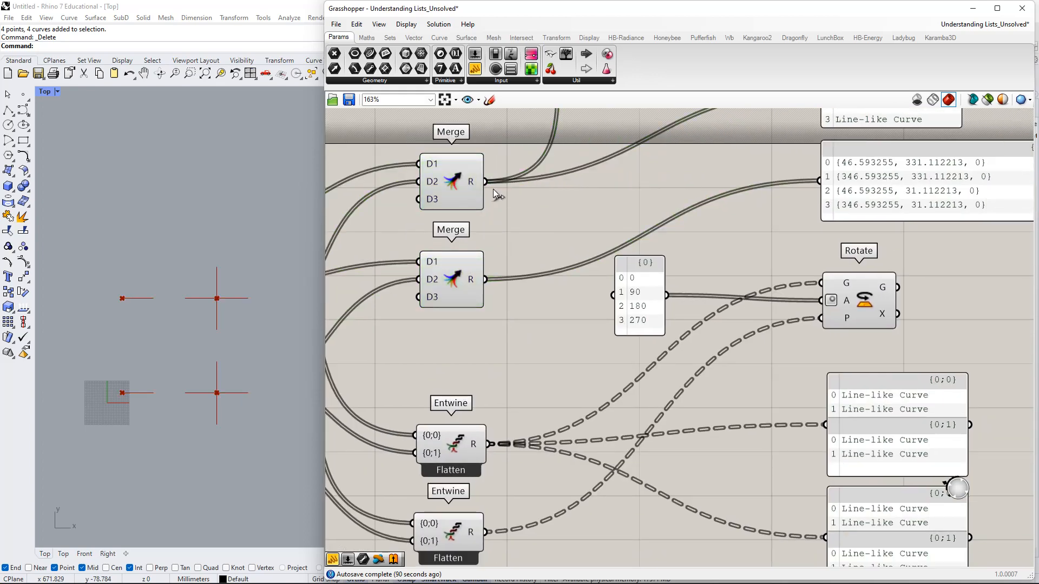
drag(492, 190, 820, 284)
right_drag(719, 353, 712, 313)
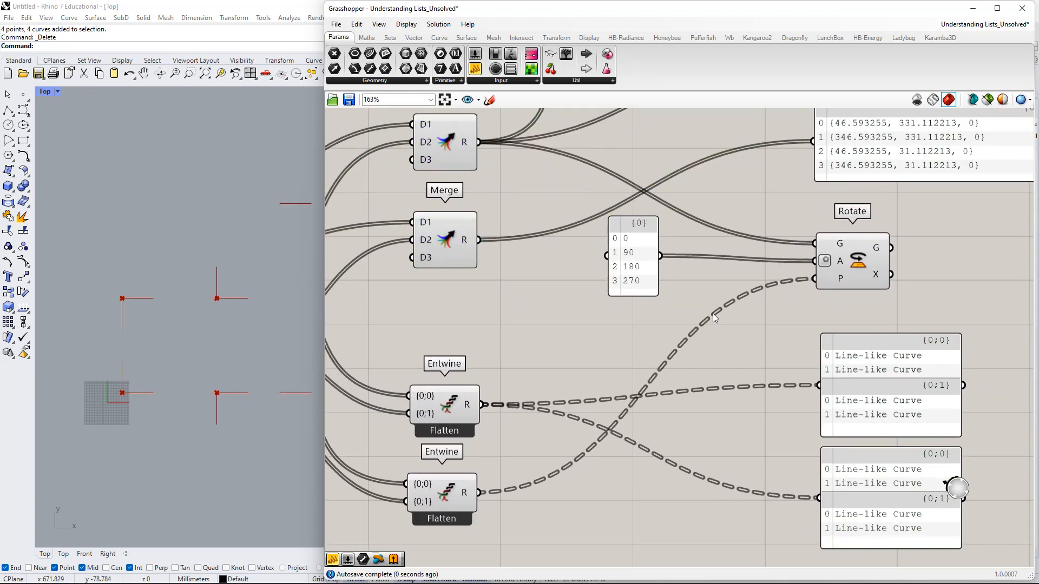
Connect the point Merge's output to Rotate's P input and the curve Entwine's output back to Rotate's G input.
scroll(541, 345, down, 3)
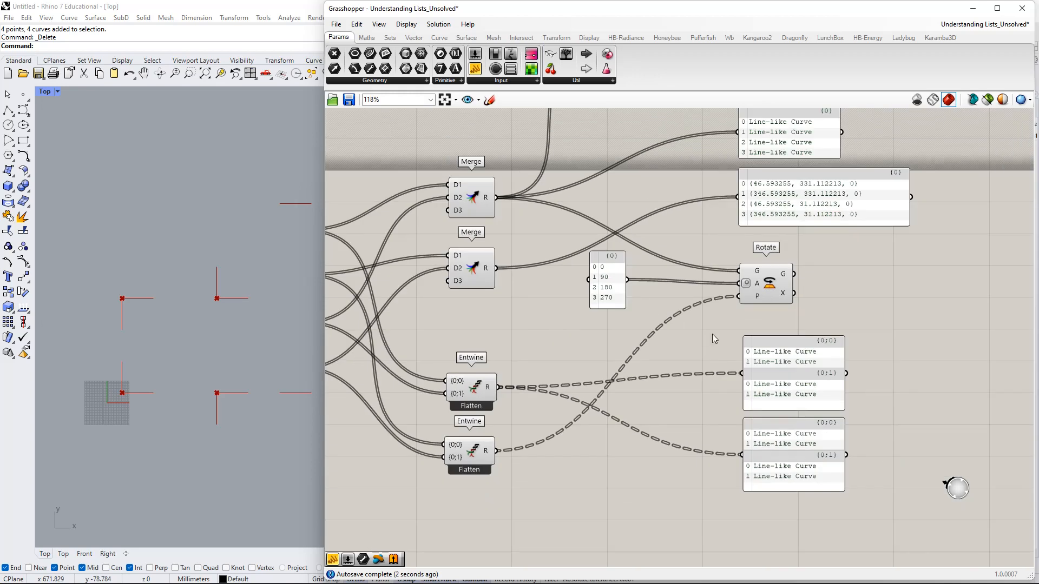
right_drag(649, 352, 700, 355)
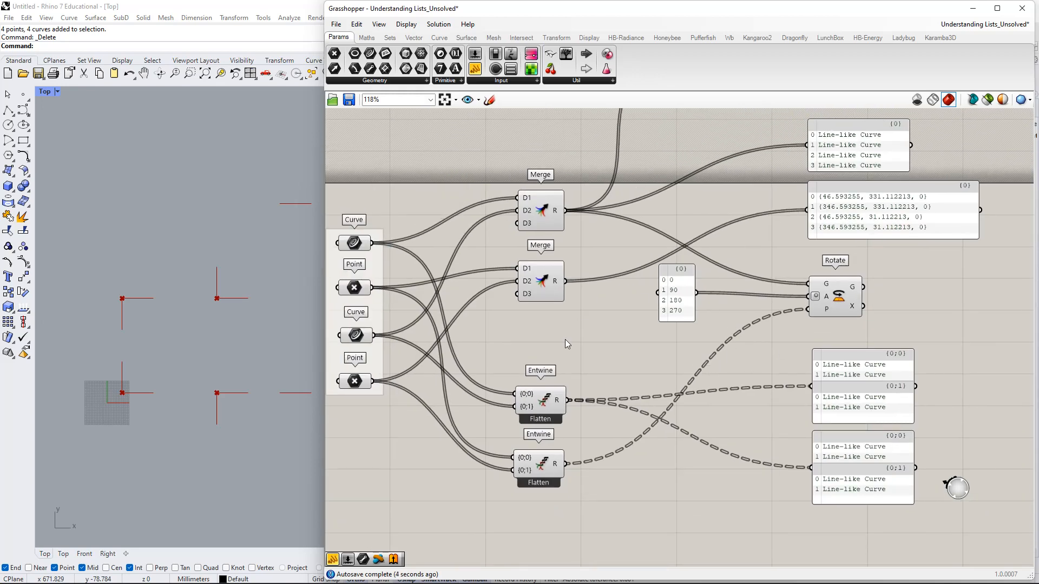
drag(566, 281, 571, 400)
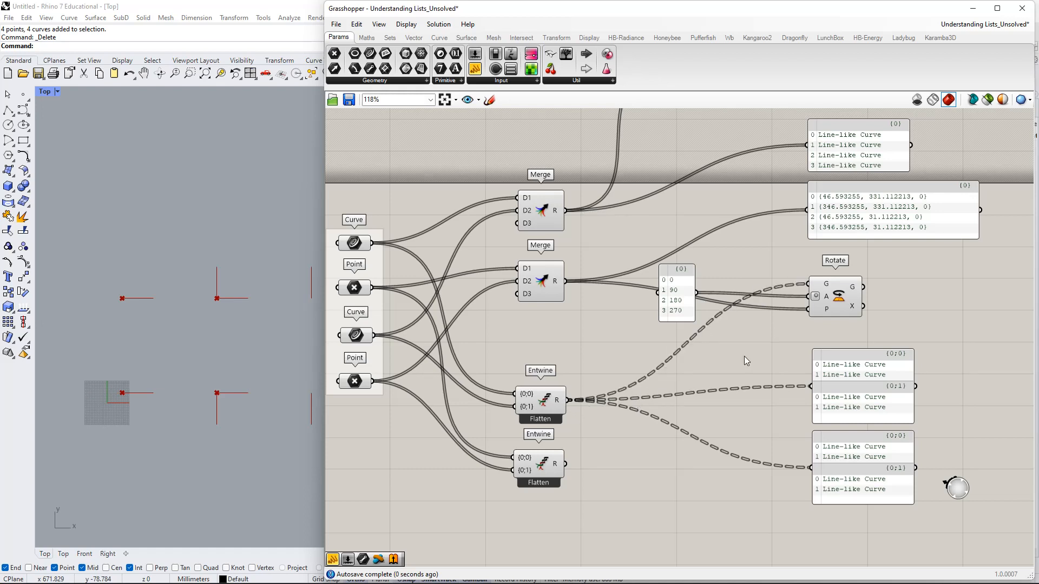
Bring the Rotate component closer to the Merge components and place the rotation angle panel between the point Merge and the curve Entwine.
right_drag(745, 355, 720, 377)
drag(807, 320, 728, 333)
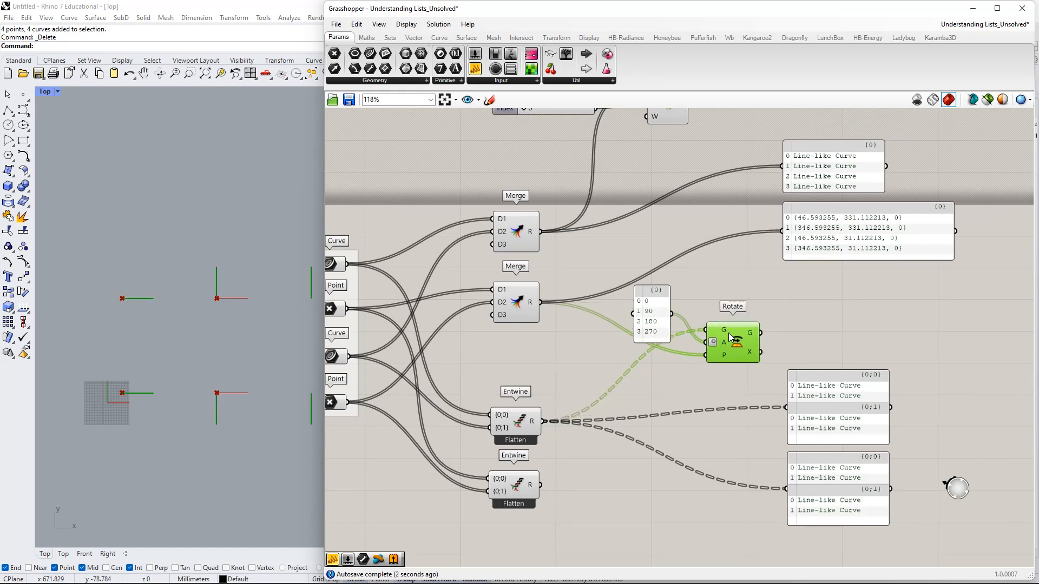
drag(656, 305, 528, 347)
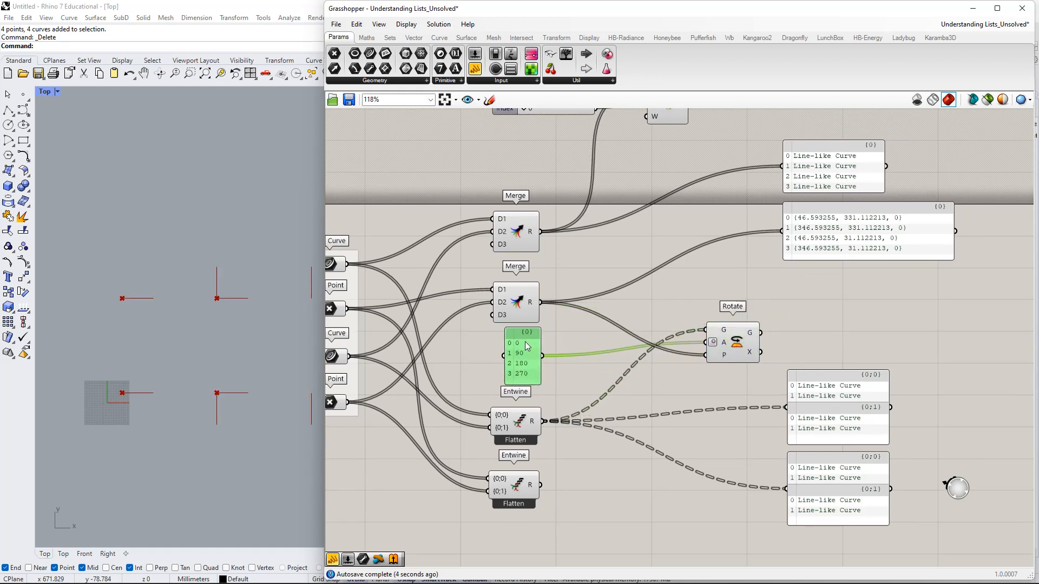
right_drag(570, 361, 651, 323)
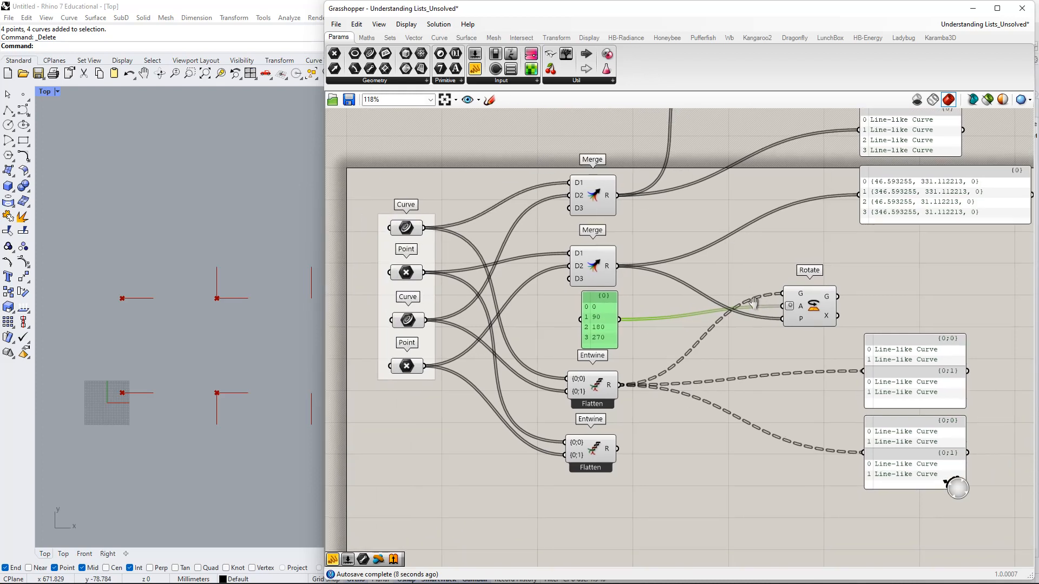
Shift both Entwine components together slightly away from the angle panel above them.
right_drag(587, 361, 513, 372)
drag(568, 360, 476, 463)
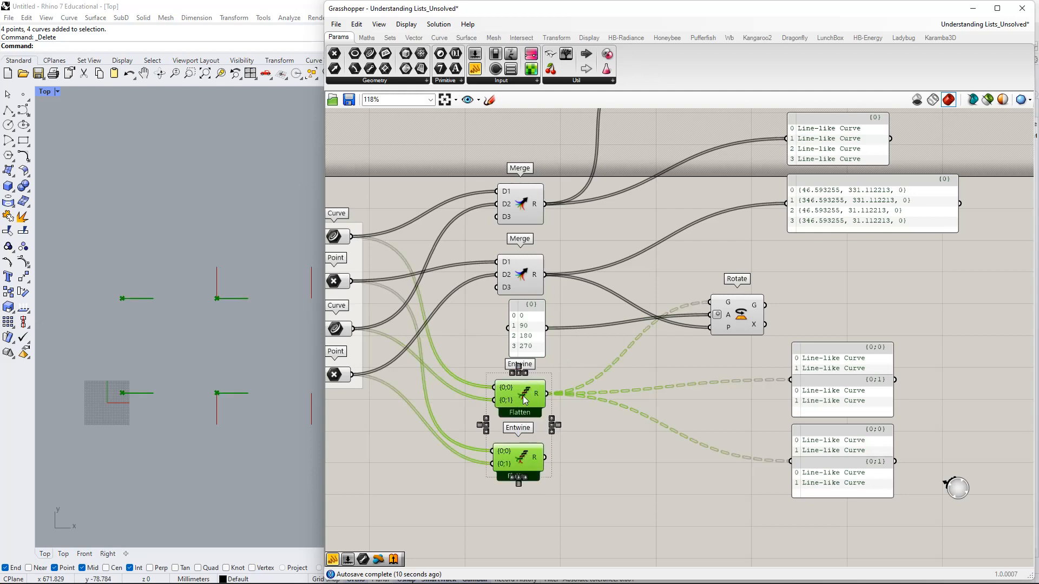
drag(536, 395, 543, 398)
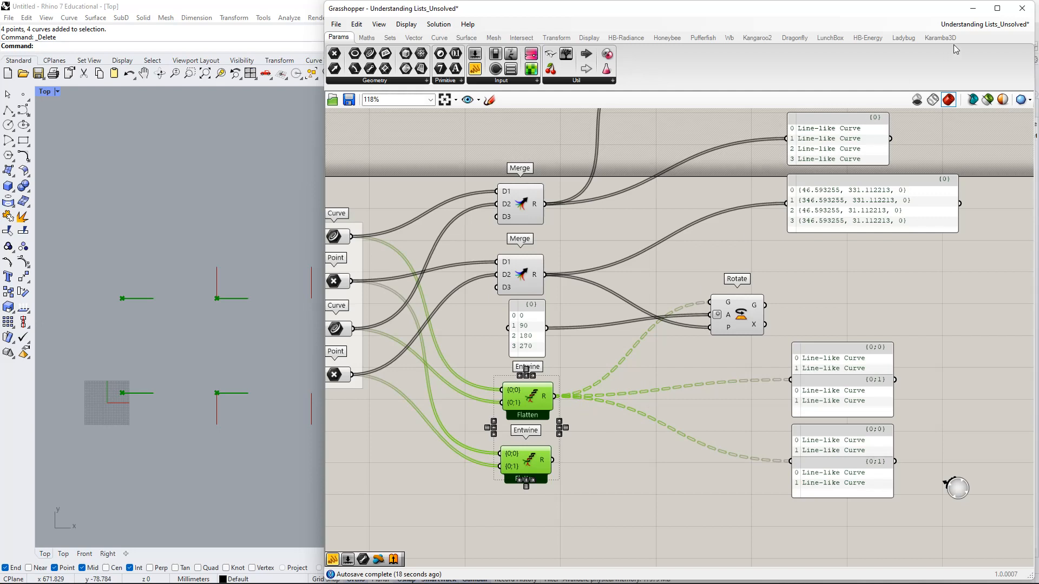
Switch to the Understanding Lists_Solved definition and examine how its Entwine and Graft components feed Rotate.
mouse_move(974, 23)
click(988, 149)
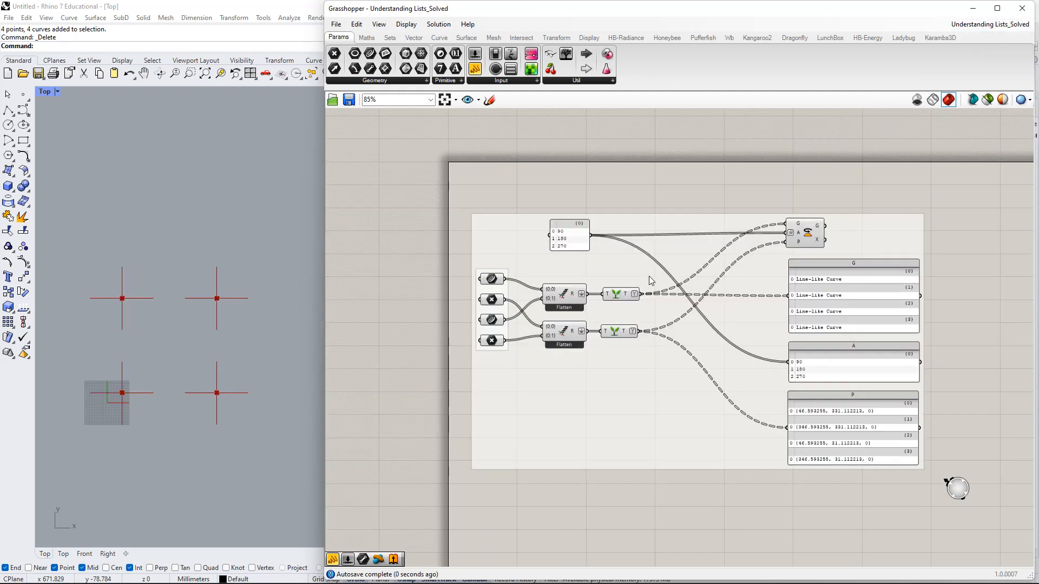
scroll(722, 330, up, 3)
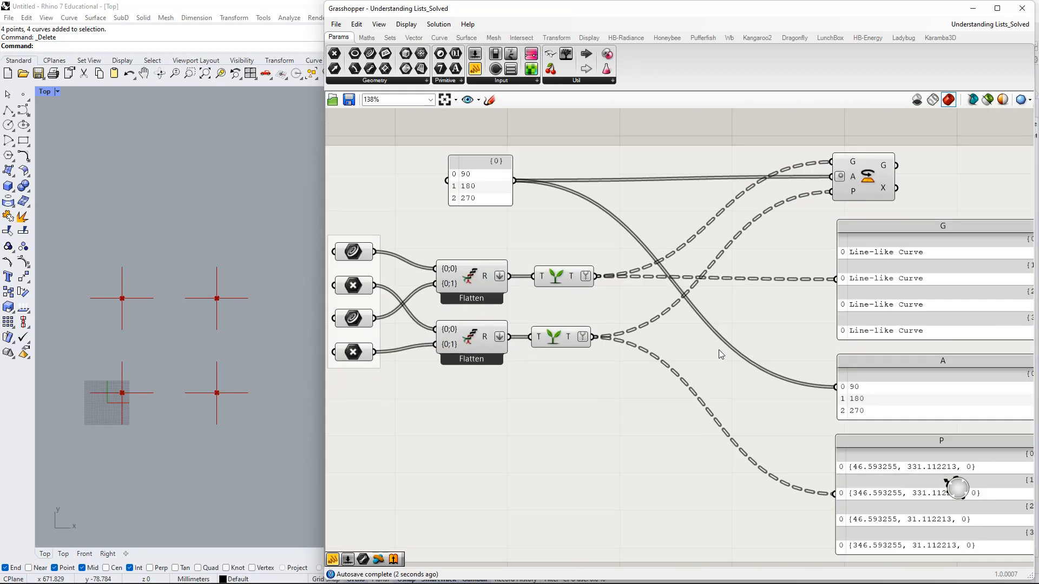
Examine how the curve Graft in the solved definition feeds Rotate's G input and compare the G, A and P panels.
click(540, 291)
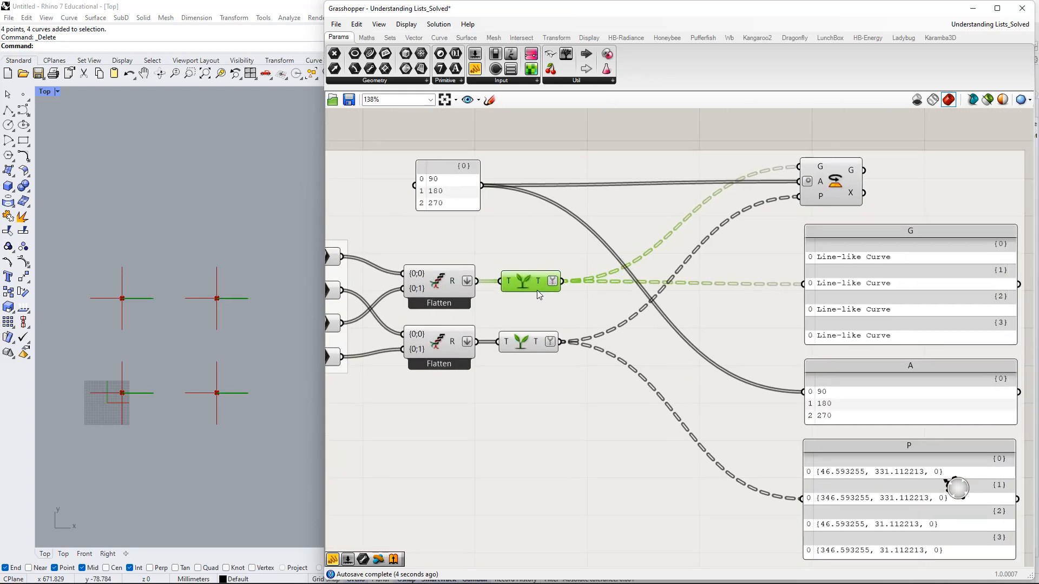
right_drag(532, 287, 557, 266)
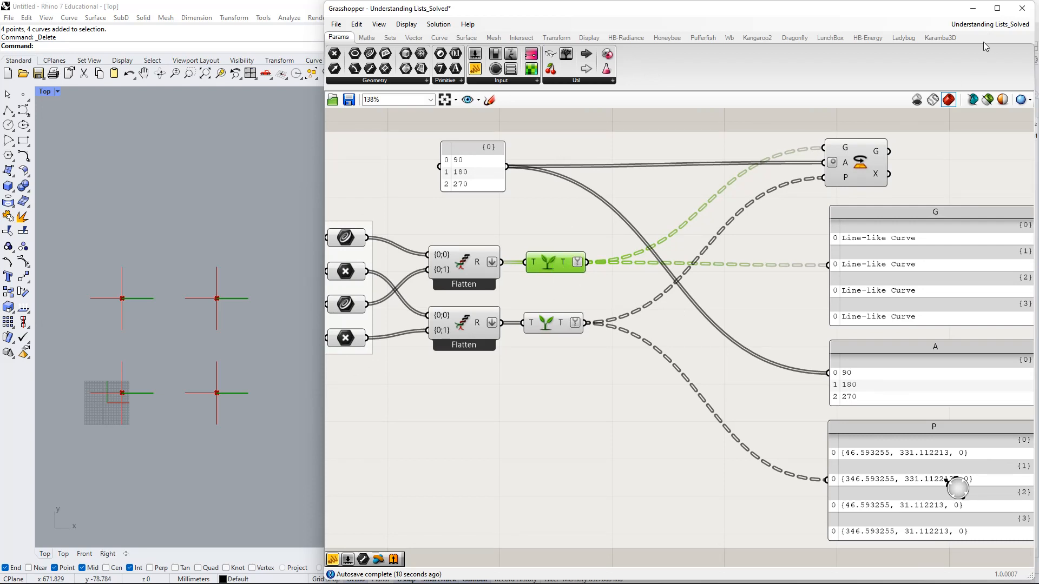
scroll(878, 222, down, 1)
right_drag(878, 222, 775, 203)
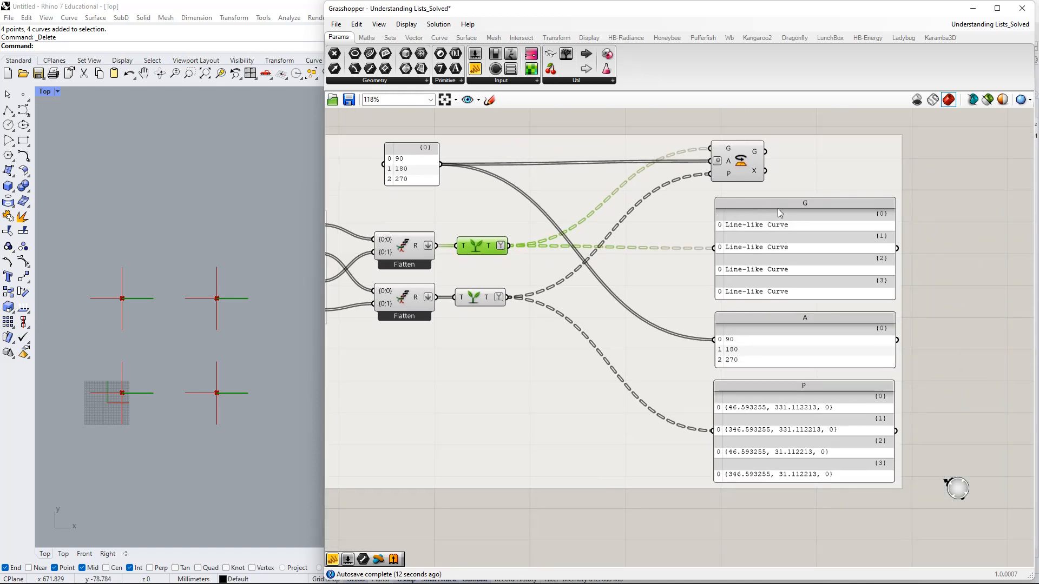
right_drag(536, 310, 592, 287)
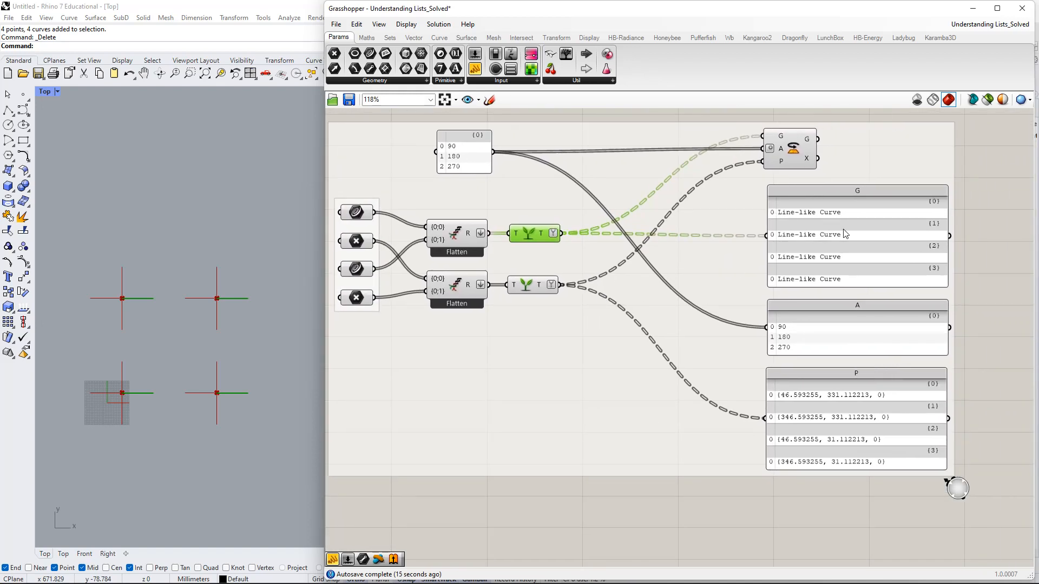
drag(531, 237, 529, 234)
Switch back to the Understanding Lists_Unsolved definition and add a Graft Tree component to the canvas.
click(974, 24)
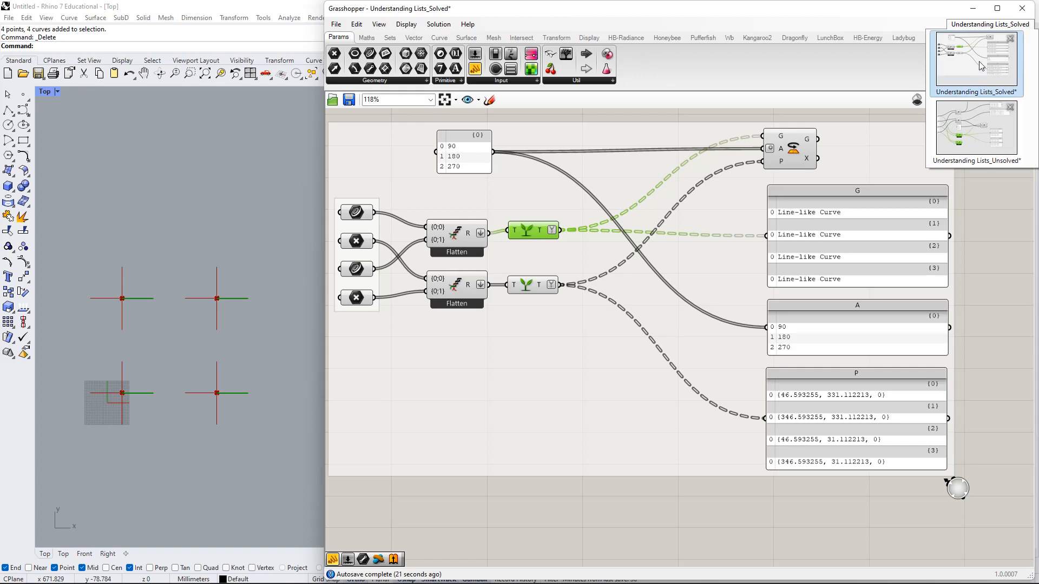
mouse_move(1013, 24)
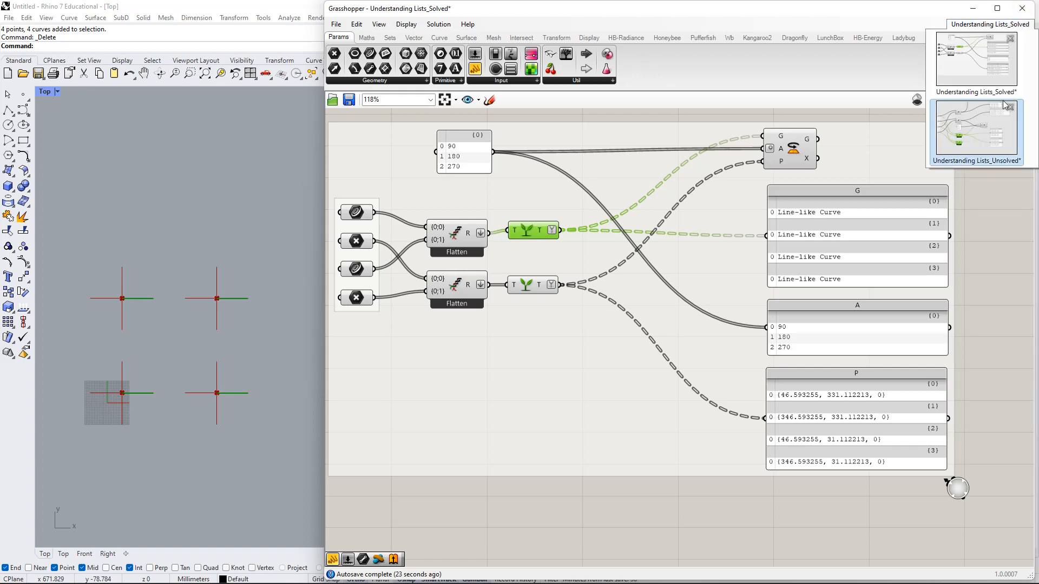
click(988, 131)
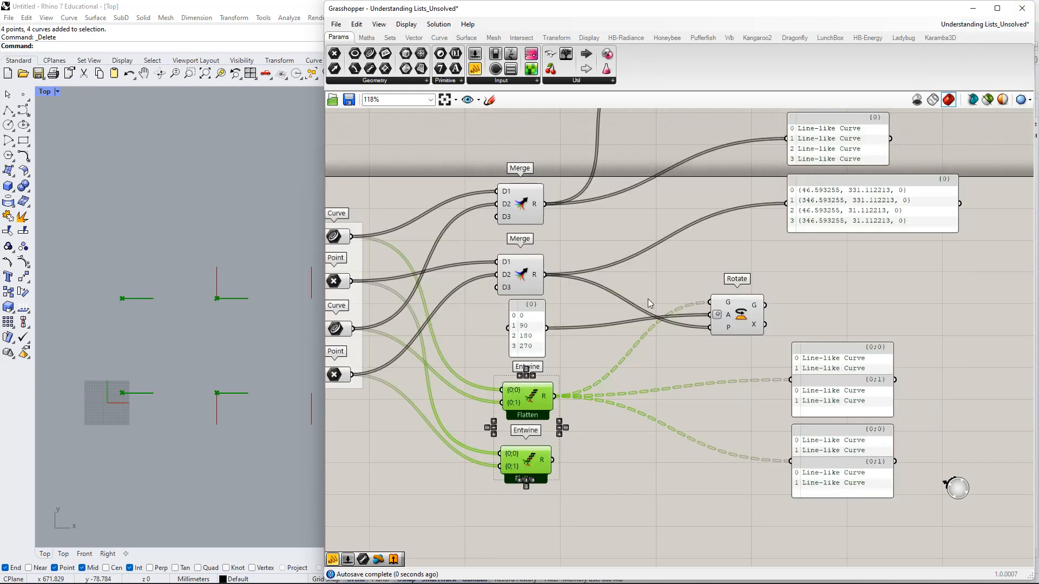
scroll(647, 298, down, 3)
right_drag(465, 277, 646, 242)
double_click(867, 264)
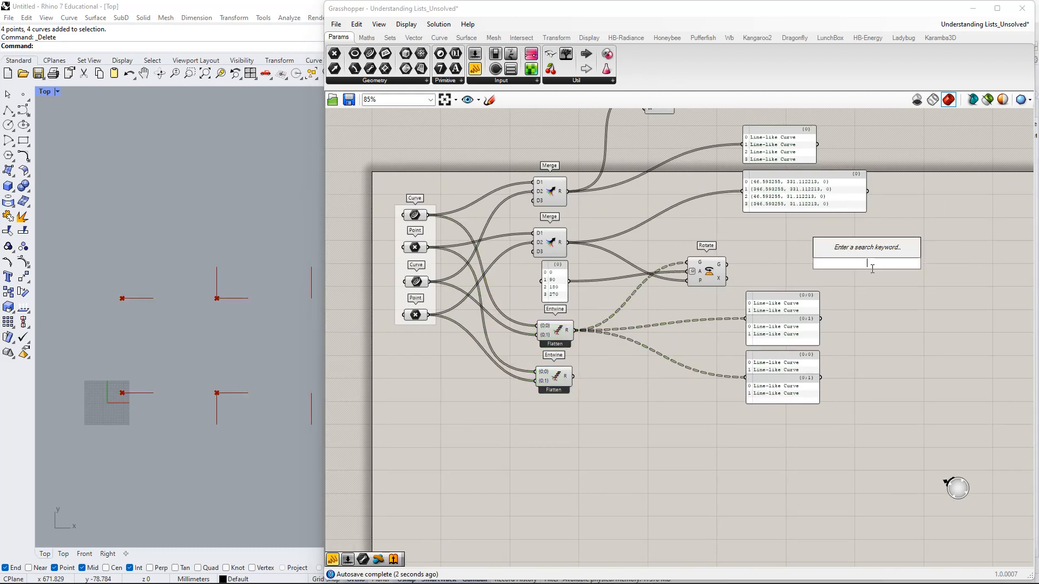
text(graft)
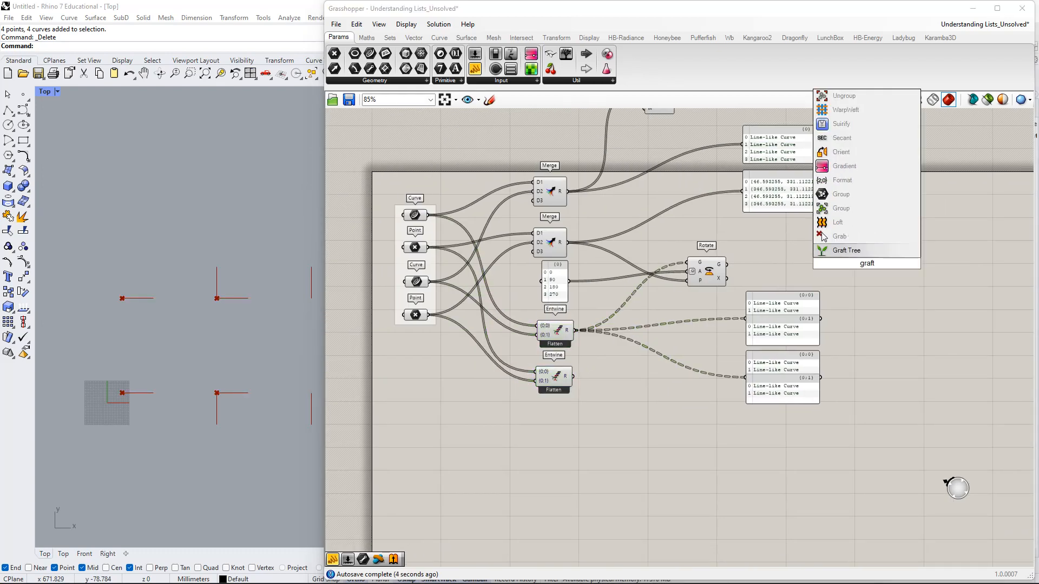
click(822, 250)
Wire Graft Tree between the curve Entwine and the upper curve panel, and enlarge that panel to show all its branches.
drag(865, 255, 821, 286)
scroll(634, 368, up, 3)
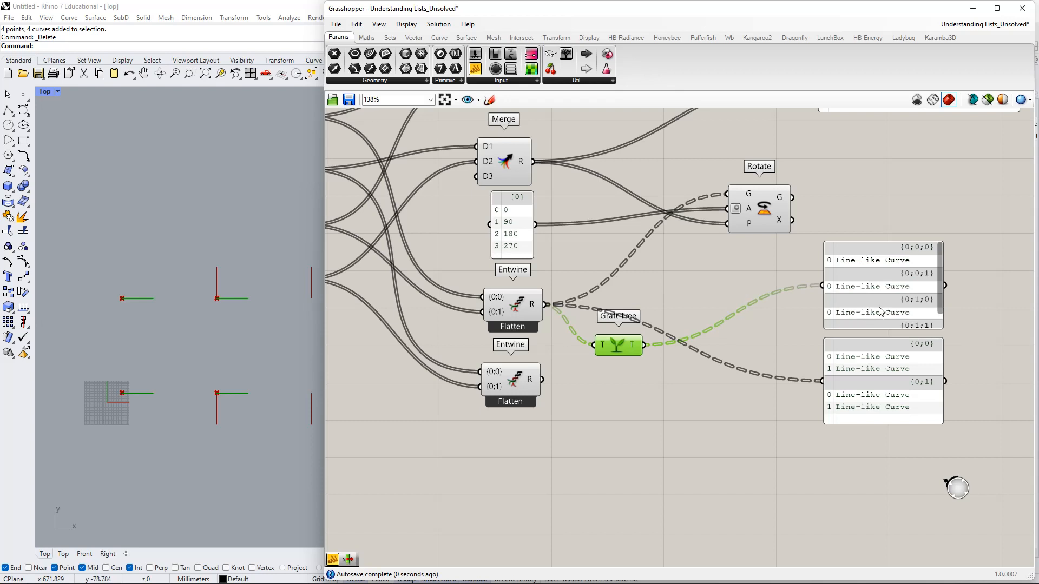
drag(878, 307, 891, 329)
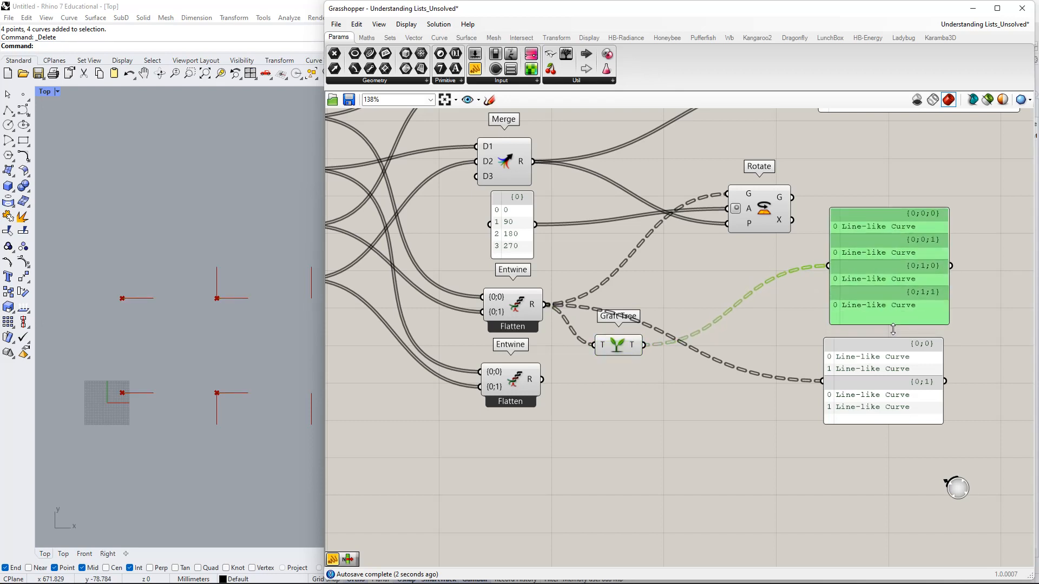
right_drag(839, 305, 827, 274)
drag(605, 311, 685, 264)
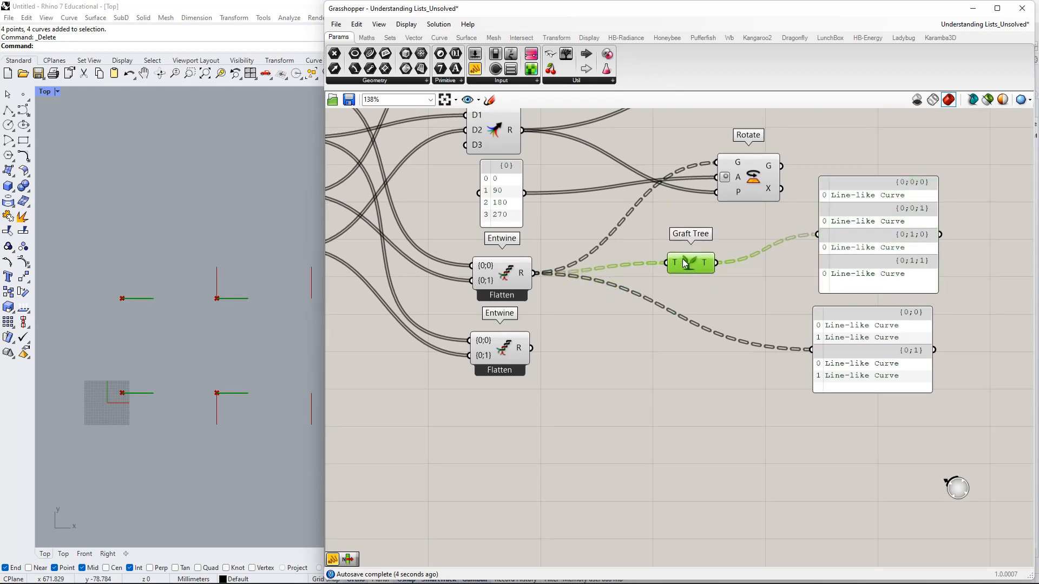
Space the two curve panels apart, move them closer to the Entwine components, and place Graft Tree before the upper panel.
drag(848, 346, 859, 361)
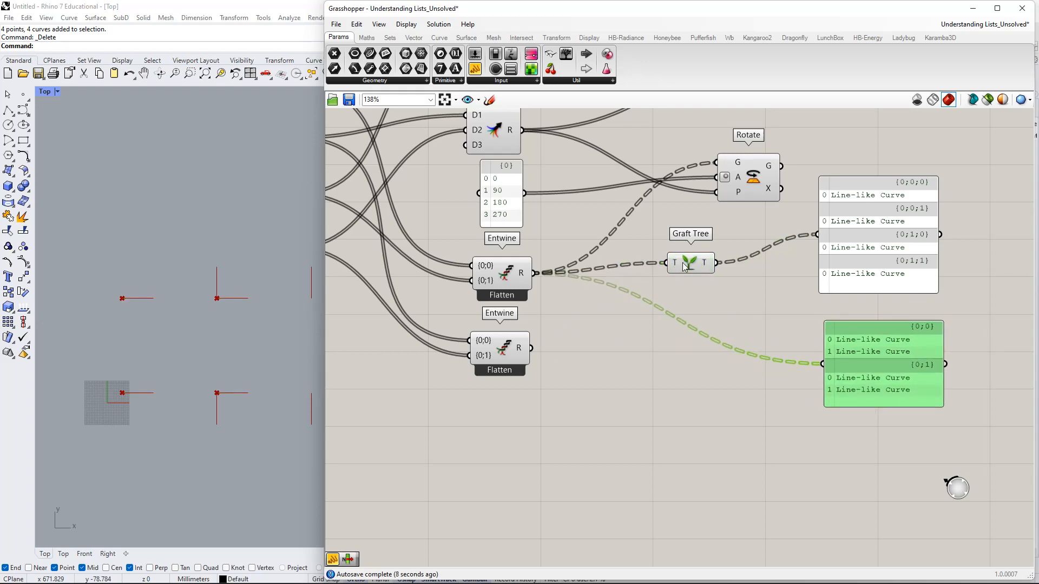
drag(686, 269, 696, 272)
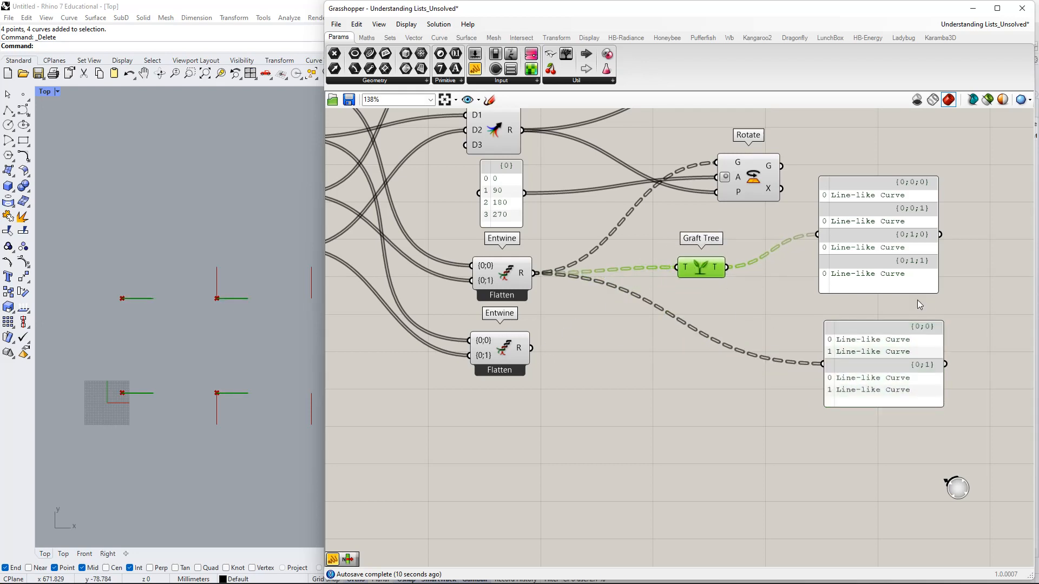
drag(970, 319, 888, 239)
drag(997, 352, 899, 258)
mouse_move(898, 258)
mouse_down()
mouse_move(793, 353)
mouse_move(786, 342)
mouse_up()
drag(698, 270, 630, 282)
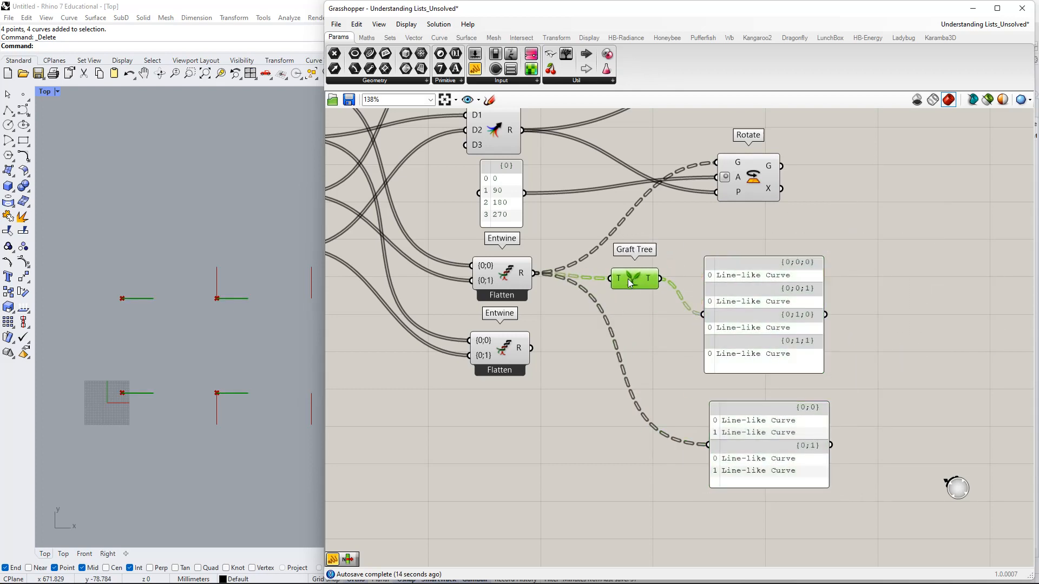
Feed the upper curve panel directly from the curve Entwine and connect the panel onward to Graft Tree placed after it.
drag(537, 277, 702, 315)
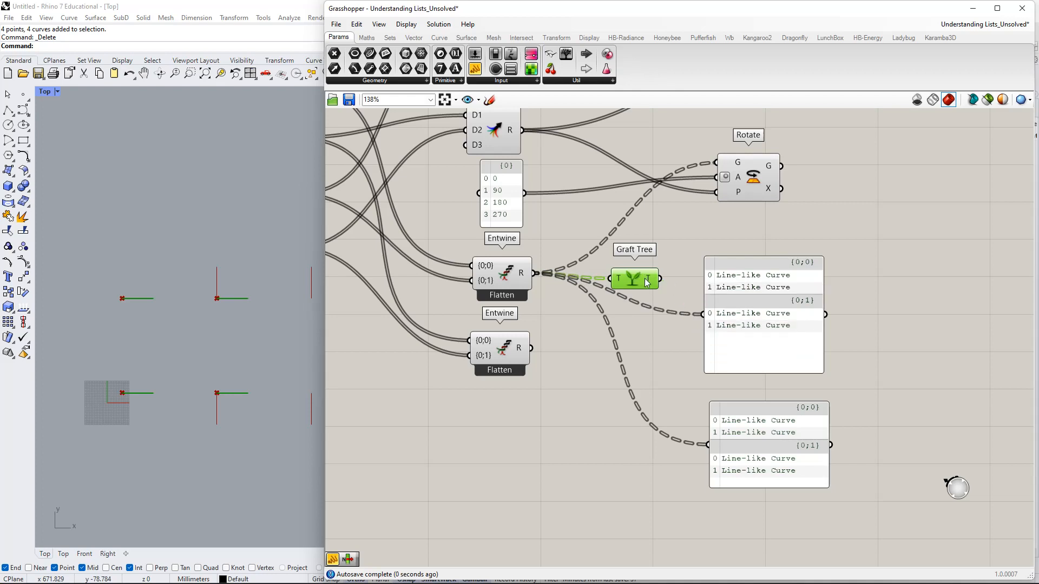
drag(630, 284, 929, 325)
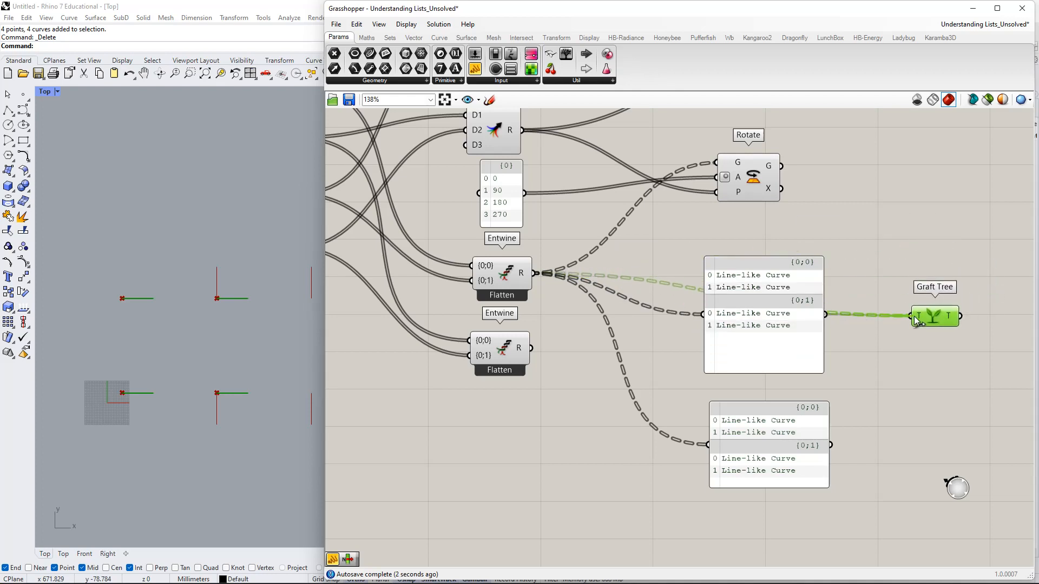
right_drag(869, 330, 696, 286)
Add a panel on Graft Tree's output, enlarge it to show every branch, and arrange it beside the component.
double_click(899, 264)
text(")
key(Return)
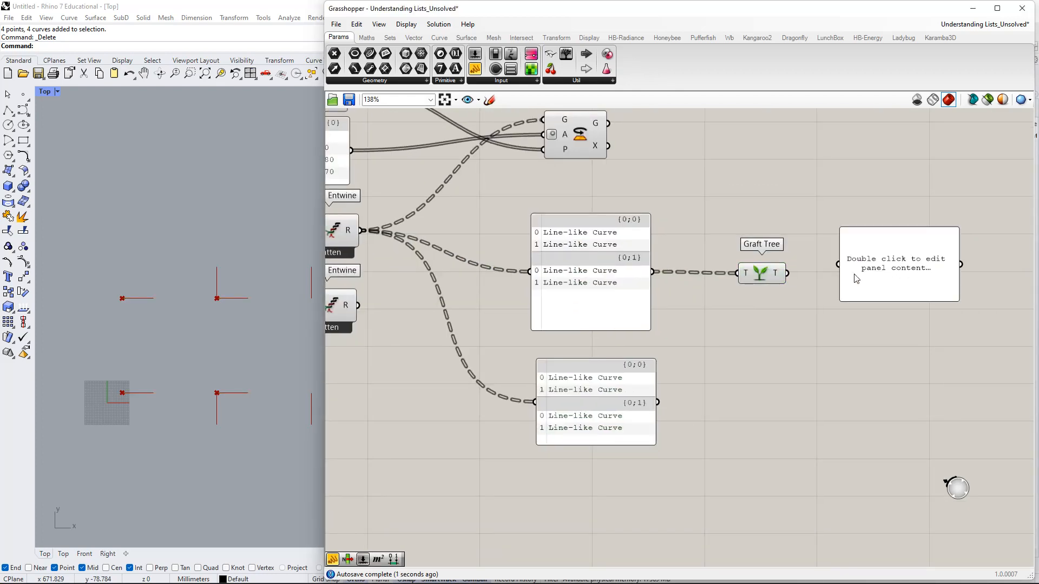
mouse_move(840, 265)
mouse_down()
mouse_move(789, 273)
mouse_move(847, 274)
mouse_up()
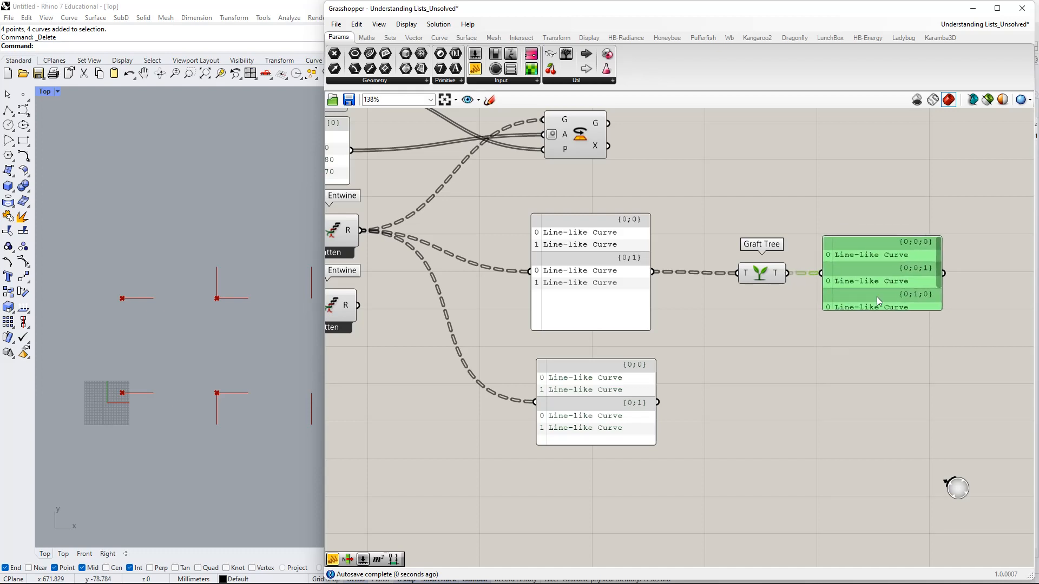
drag(914, 315, 773, 223)
drag(868, 278, 808, 272)
right_drag(837, 284, 868, 262)
right_drag(561, 244, 648, 268)
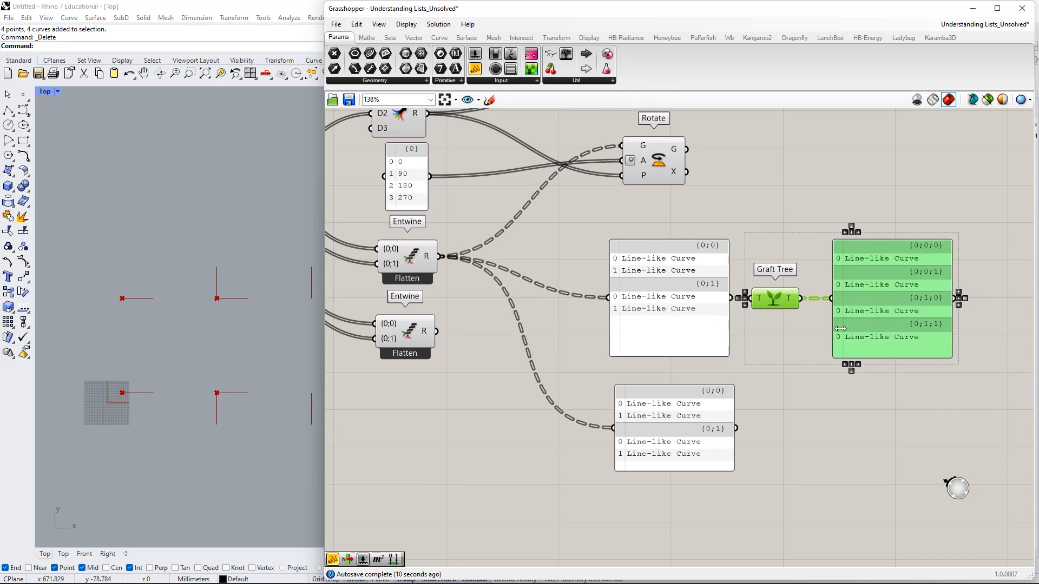
right_drag(882, 292, 849, 261)
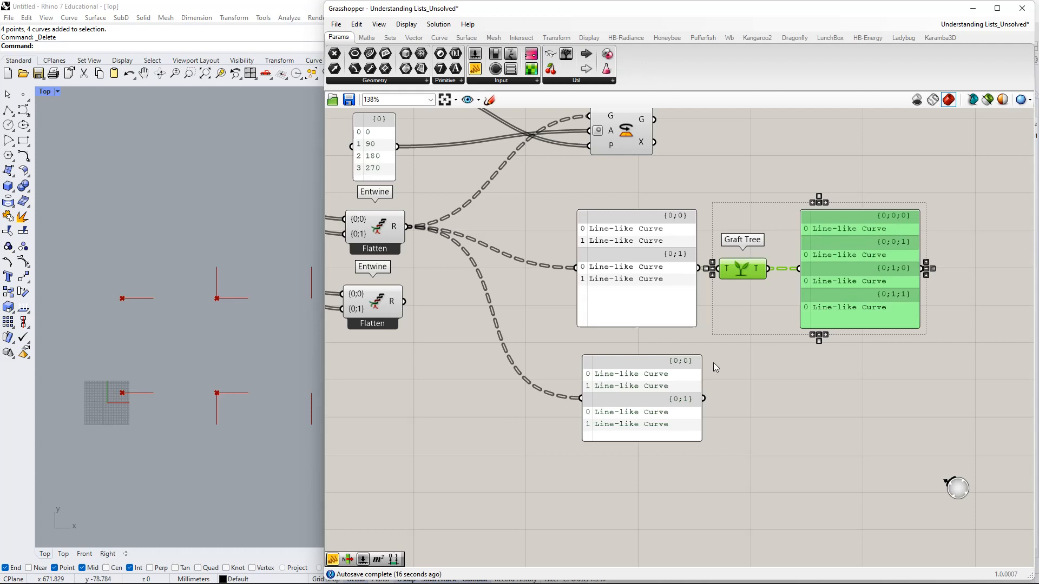
Duplicate Graft Tree and its output panel onto the lower curve panel, and align the two output panels vertically.
right_drag(913, 288, 907, 231)
alt+drag(731, 217, 740, 341)
click(784, 386)
click(868, 371)
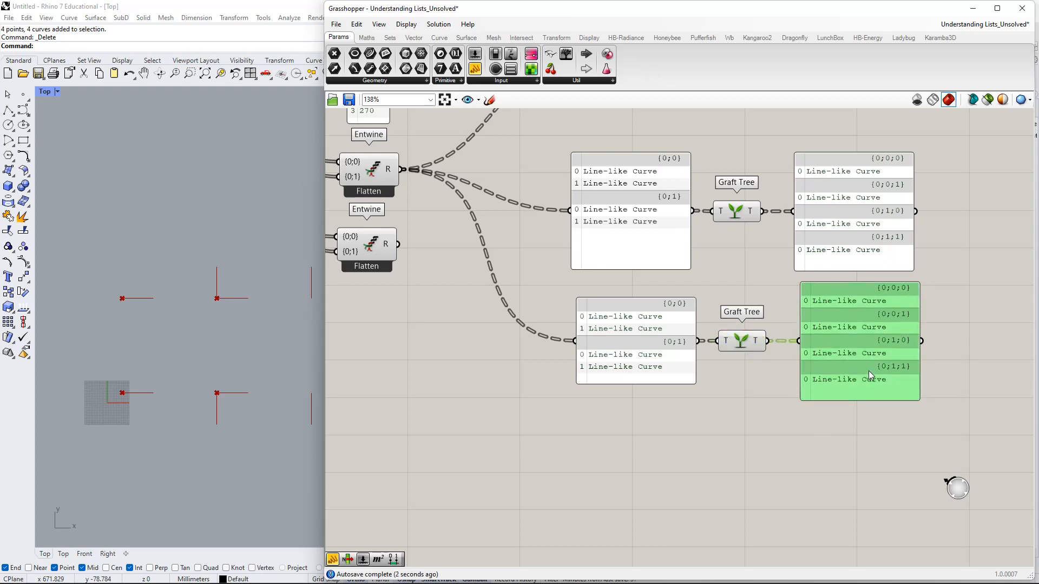
drag(868, 371, 866, 368)
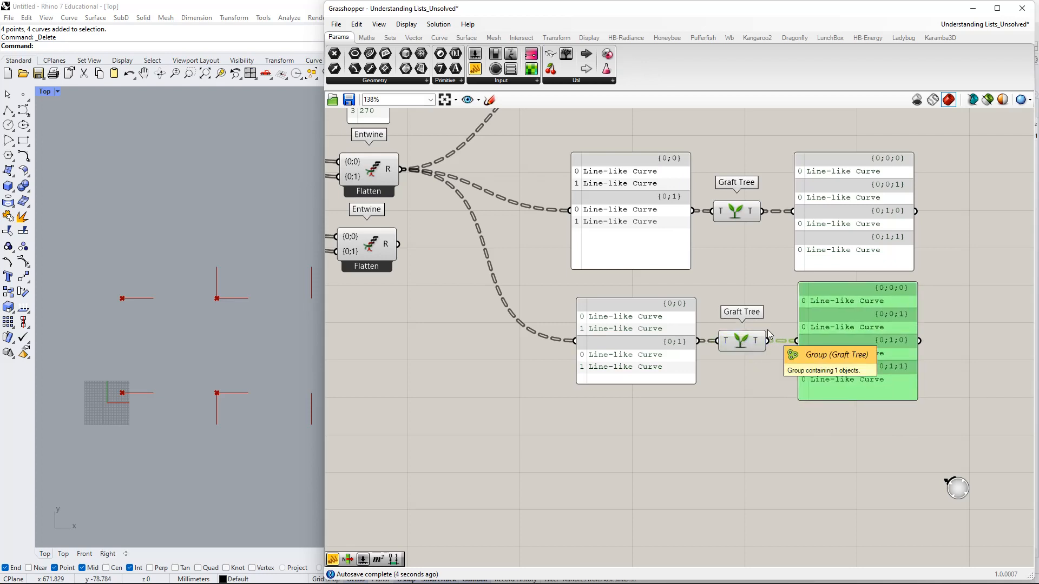
drag(835, 251, 839, 250)
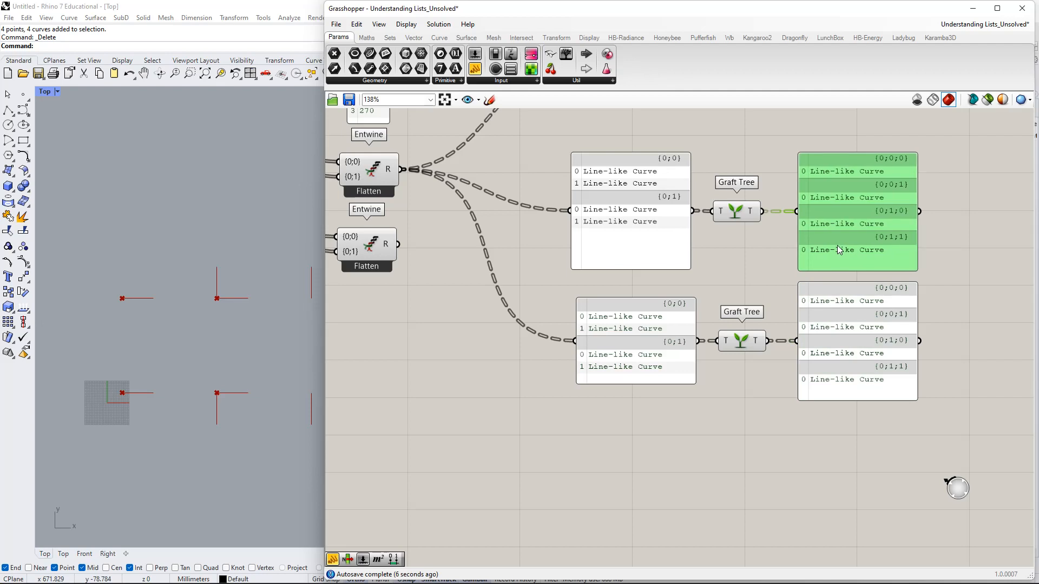
scroll(892, 223, down, 2)
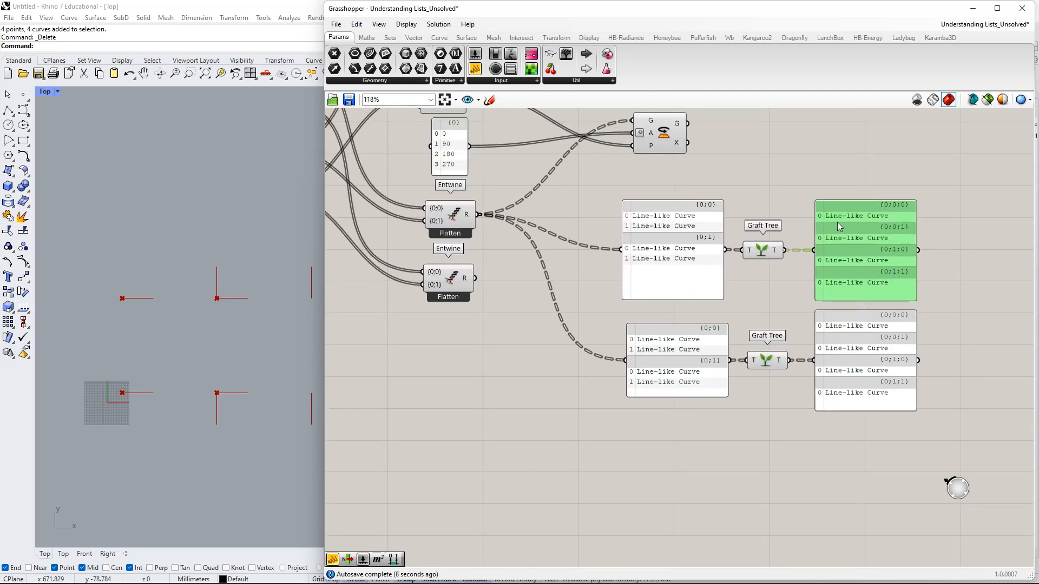
right_drag(848, 310, 836, 344)
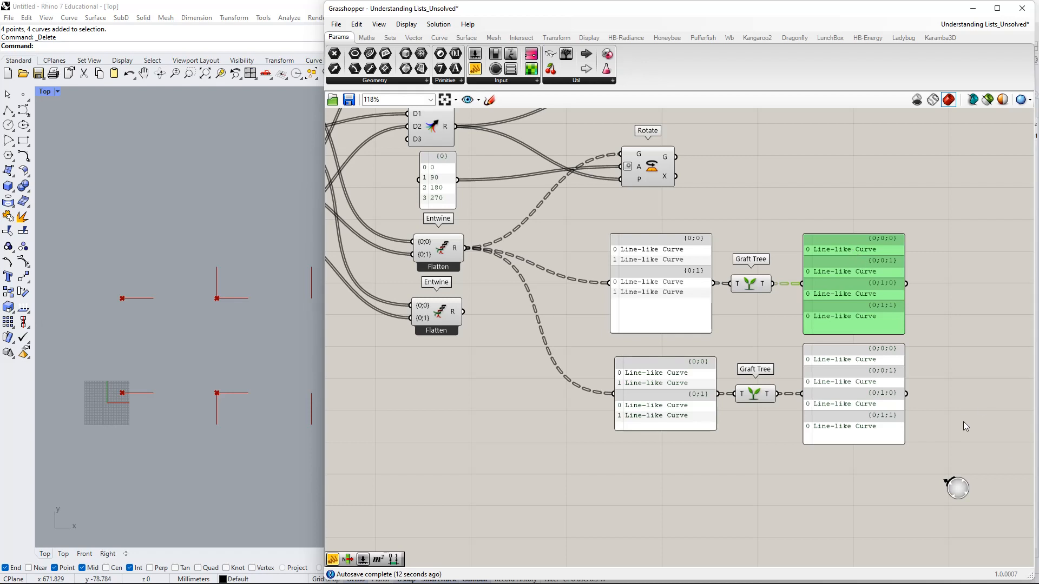
Move Rotate beyond the grafted list panels and replace its G input with the upper Graft Tree's output.
right_drag(579, 272, 476, 340)
drag(542, 229, 832, 223)
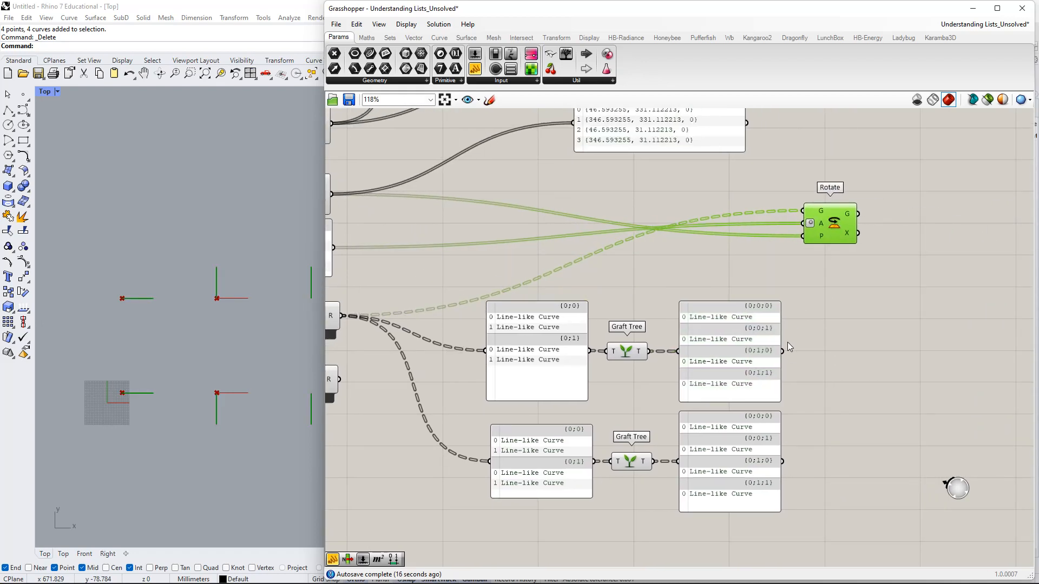
drag(784, 351, 922, 220)
shift+drag(651, 352, 891, 211)
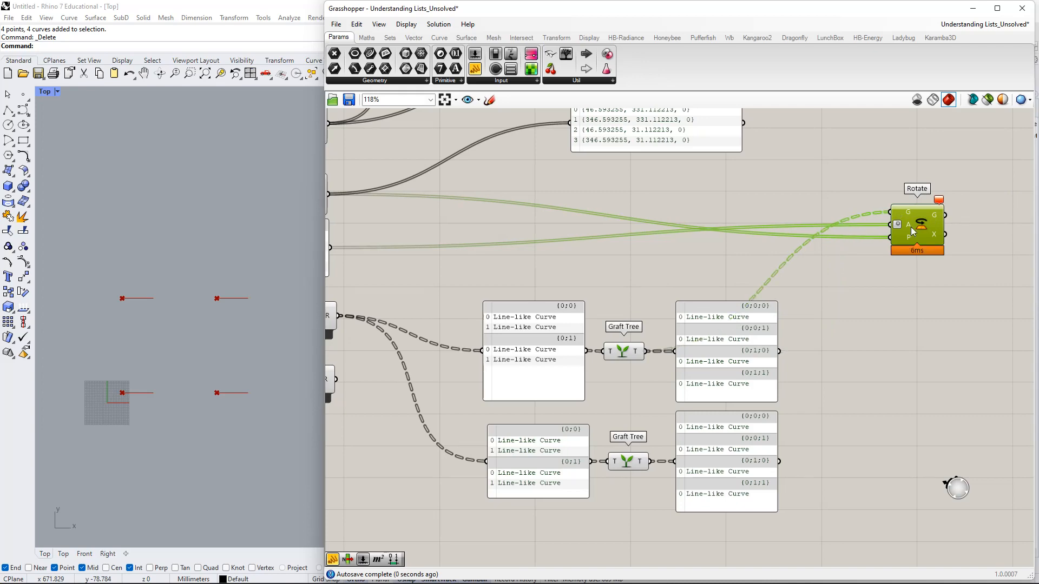
Move both grafted output panels together farther from the Graft Tree components, placing them beneath Rotate.
scroll(829, 251, down, 3)
drag(815, 351, 779, 416)
drag(775, 371, 886, 370)
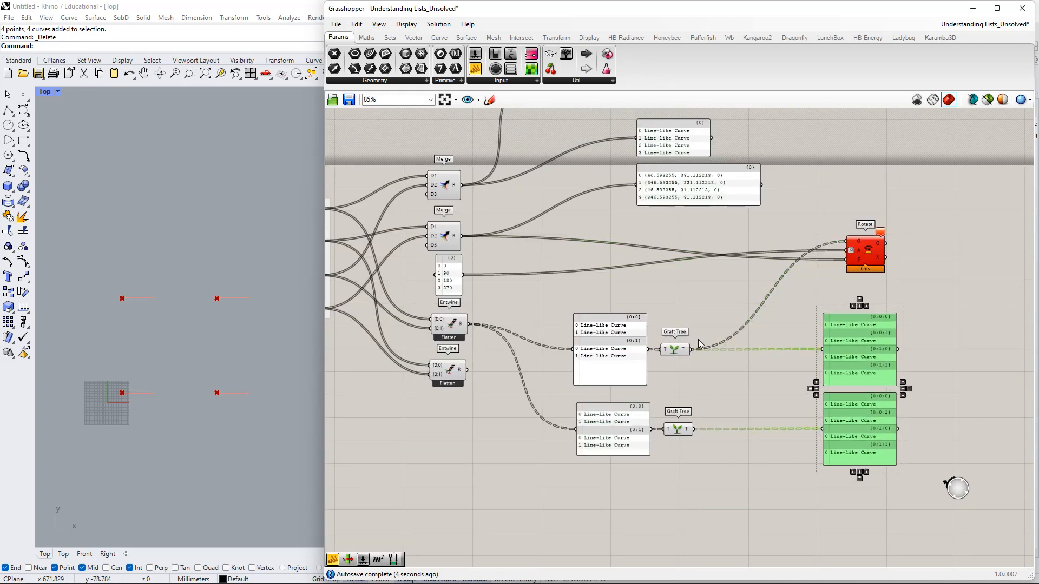
right_drag(704, 347, 778, 387)
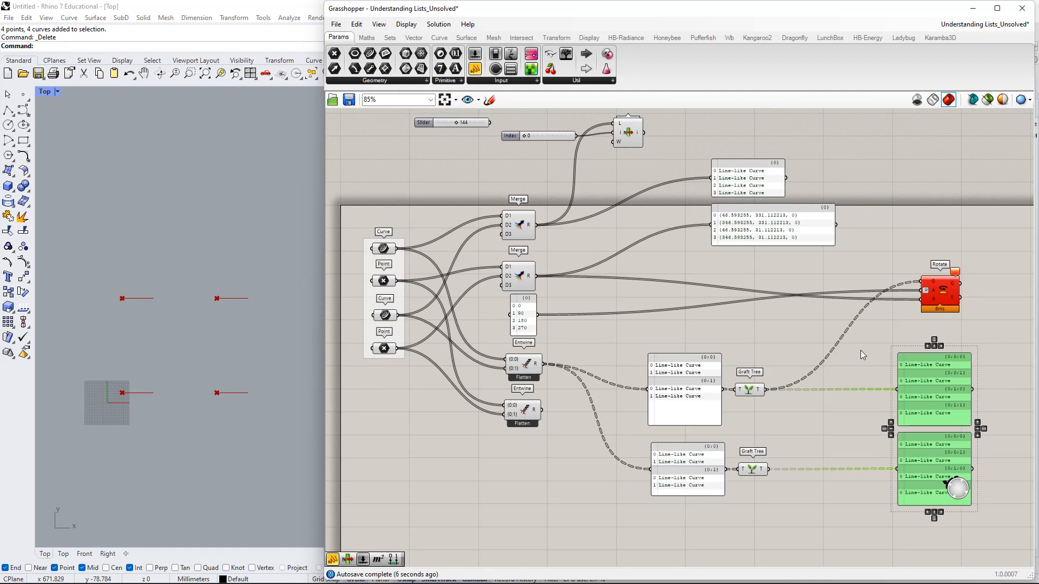
right_drag(860, 351, 770, 327)
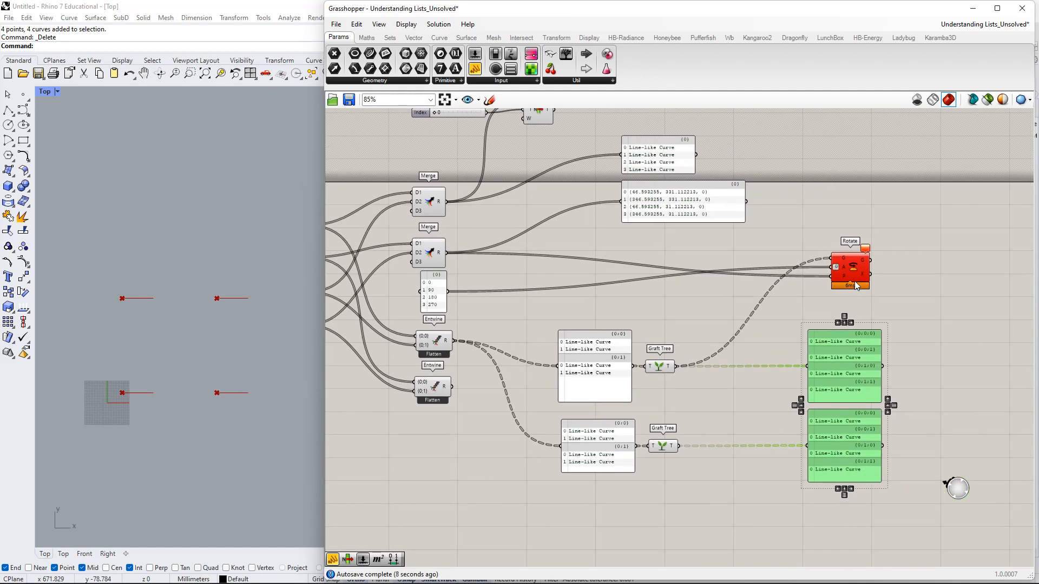
Disconnect the point Merge from Rotate's P input, feed G from the upper curve panel, and check Rotate's error message.
ctrl+drag(836, 283, 448, 253)
mouse_move(833, 259)
ctrl+mouse_down()
mouse_move(676, 367)
mouse_move(831, 259)
ctrl+mouse_up()
mouse_move(865, 252)
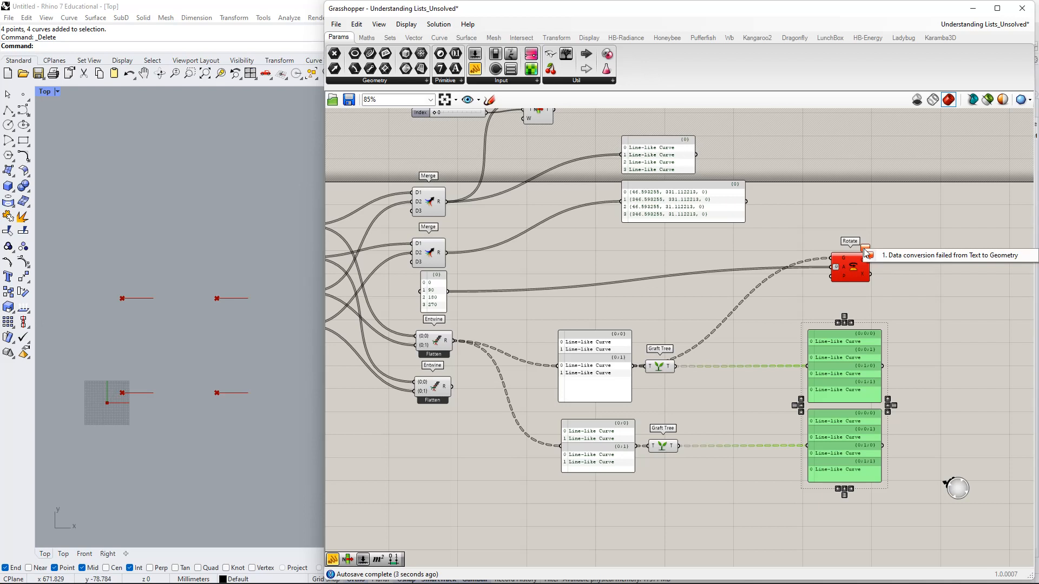
click(656, 311)
right_drag(647, 302, 684, 278)
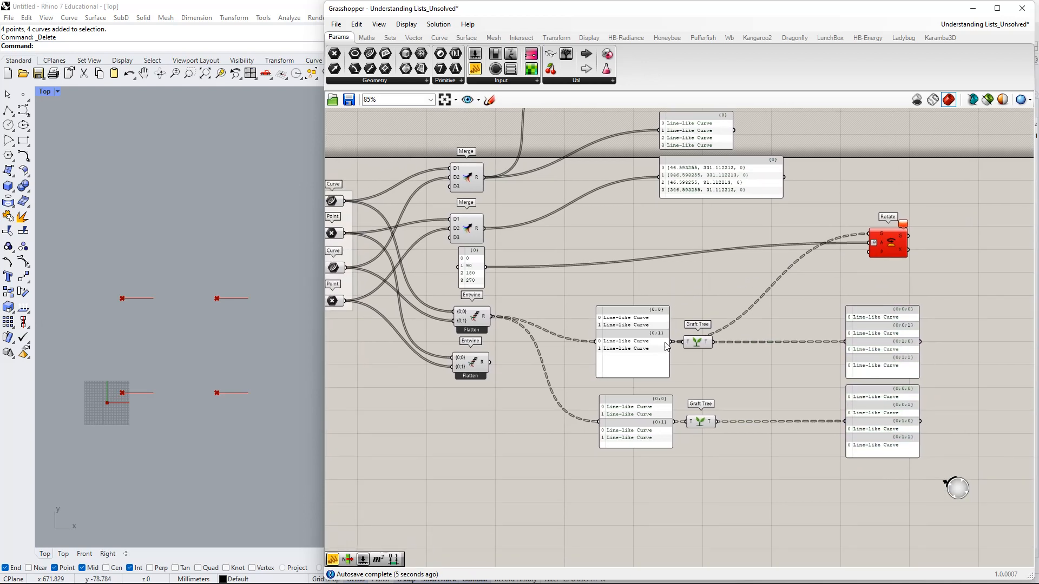
Separate the two curve lists by moving the upper curve panel up and the lower panel with its Graft Tree down.
drag(649, 356, 621, 316)
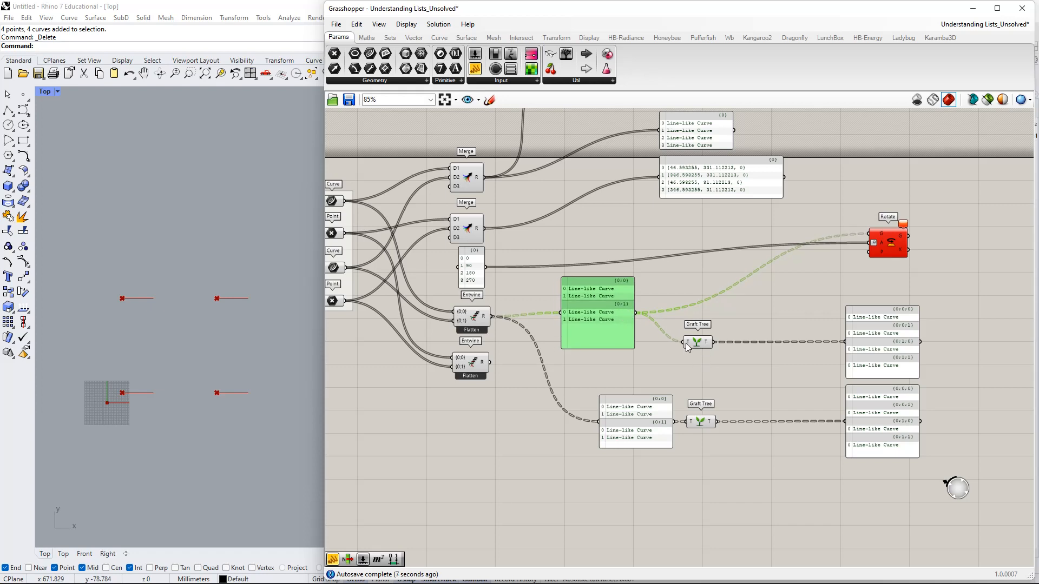
click(669, 422)
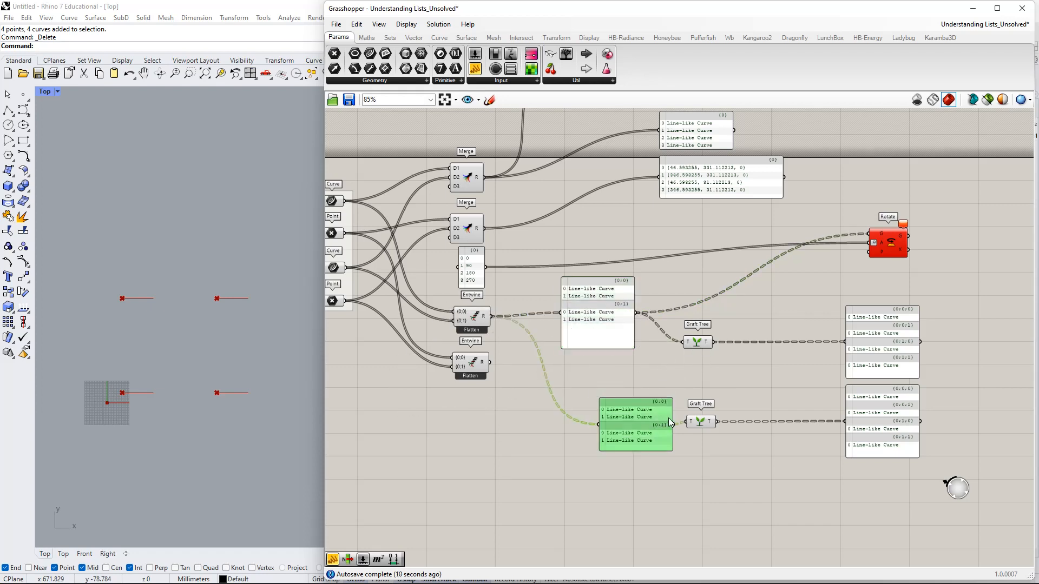
drag(708, 390, 595, 471)
drag(636, 444, 597, 472)
click(617, 465)
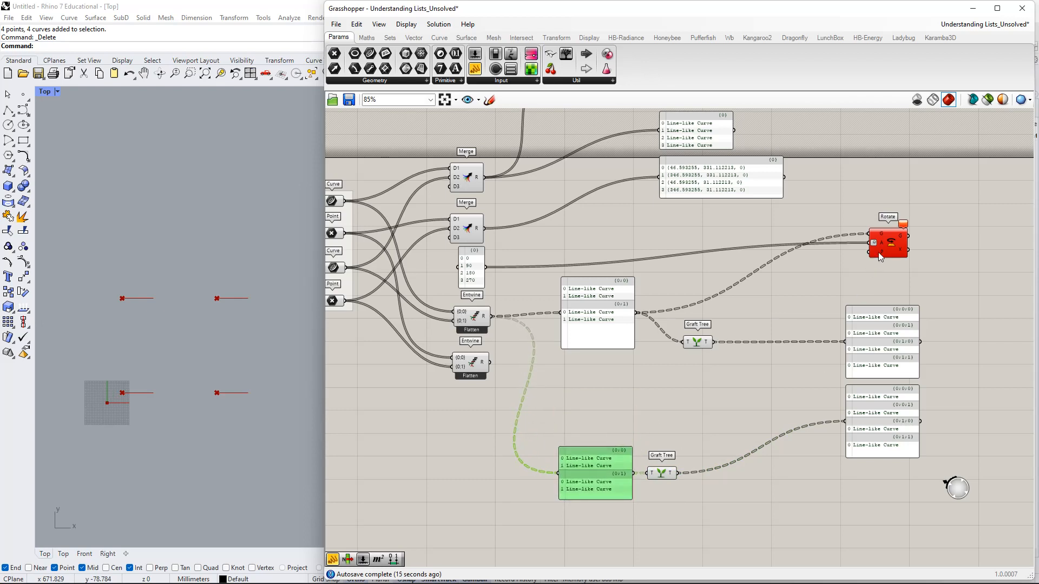
Feed the upper Graft Tree directly from the curve Entwine and the lower Graft Tree from the point Entwine.
mouse_move(881, 234)
drag(680, 341, 498, 313)
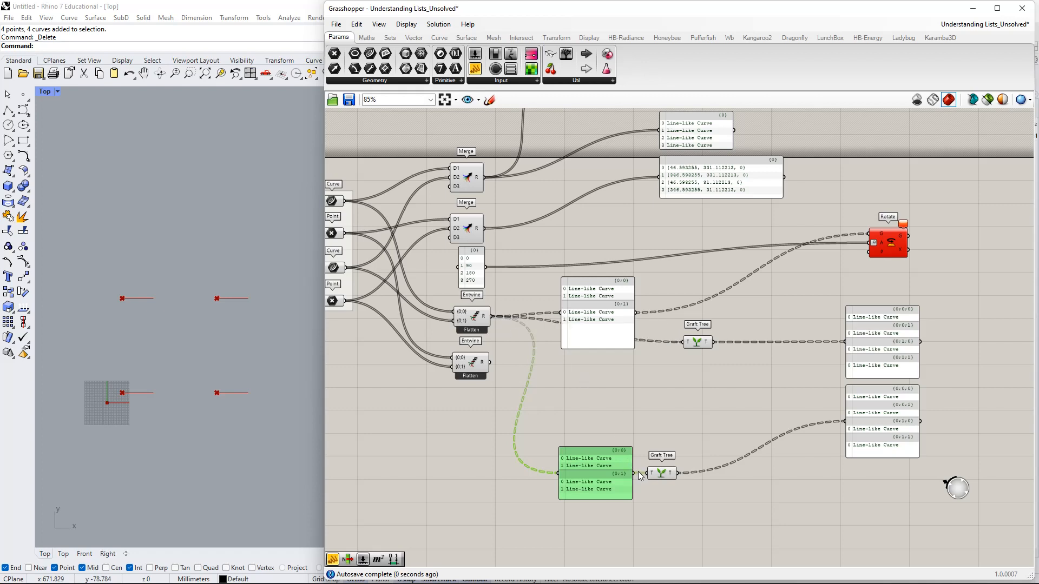
drag(638, 471, 612, 395)
Stack the two curve panels beside the Entwine components and connect the upper Graft Tree's output to Rotate's G input.
drag(602, 341, 595, 350)
drag(652, 401, 596, 322)
drag(608, 306, 622, 275)
drag(694, 336, 872, 234)
right_drag(851, 316, 730, 306)
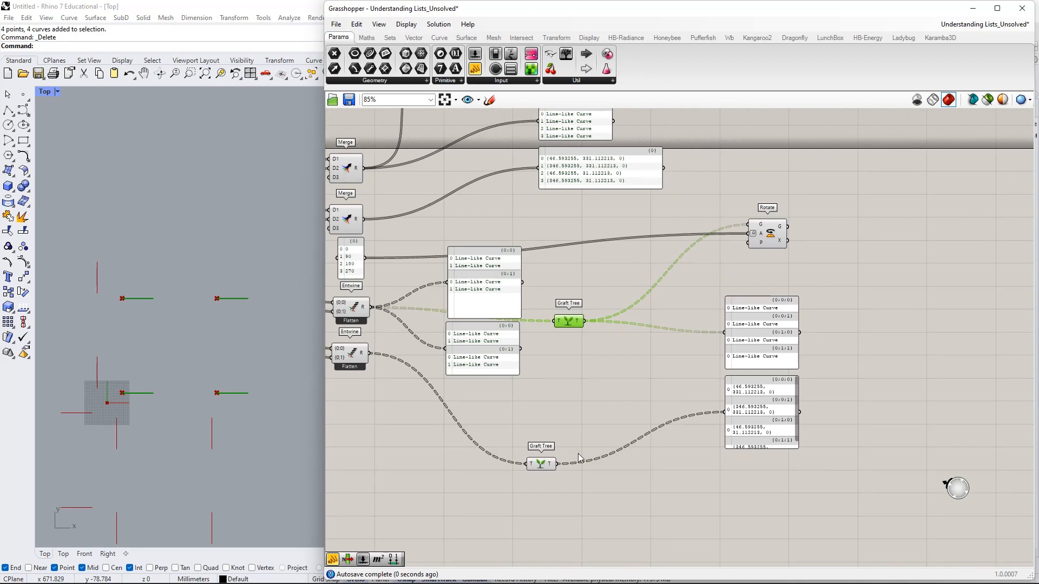
Place the lower Graft Tree beneath the upper one and connect the point Merge to Rotate's P input.
drag(543, 464, 571, 395)
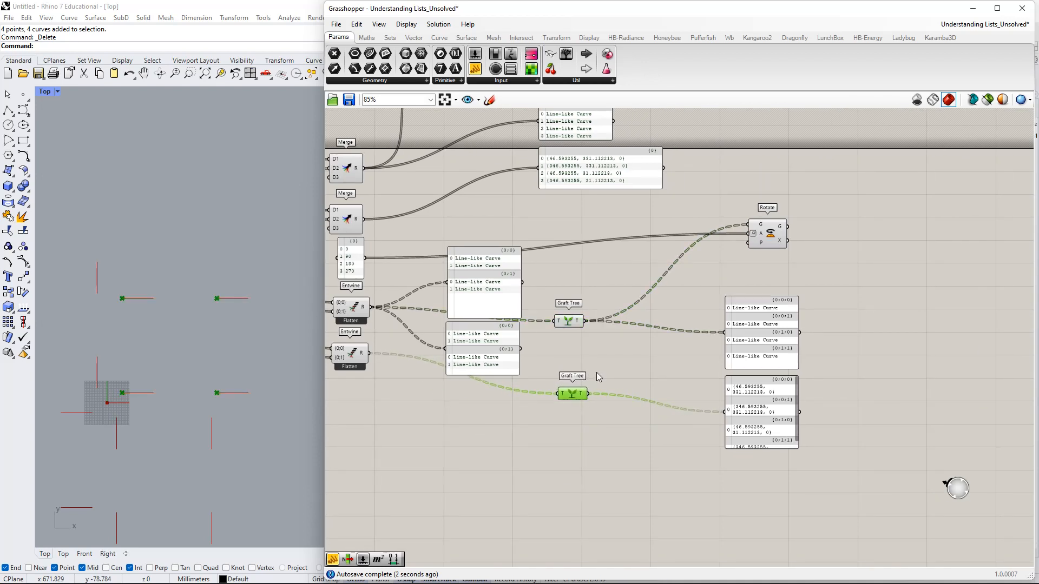
right_drag(732, 254, 774, 257)
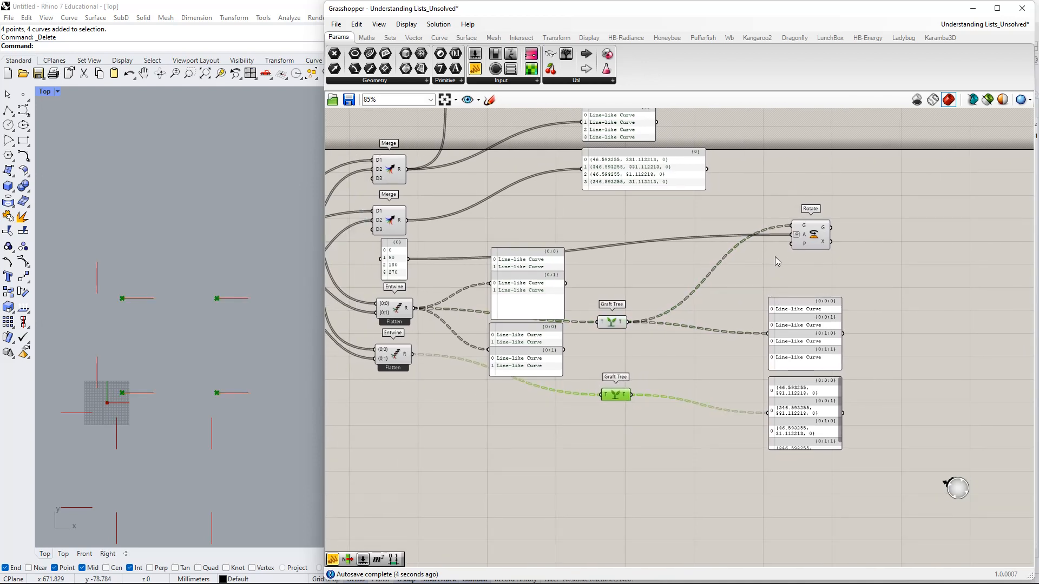
drag(792, 244, 408, 220)
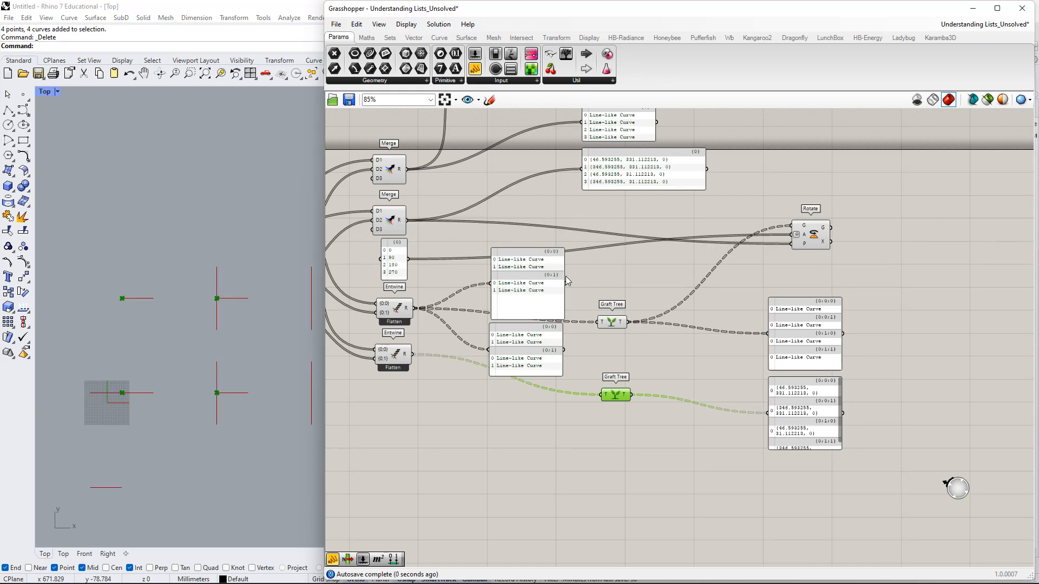
click(804, 225)
mouse_move(823, 234)
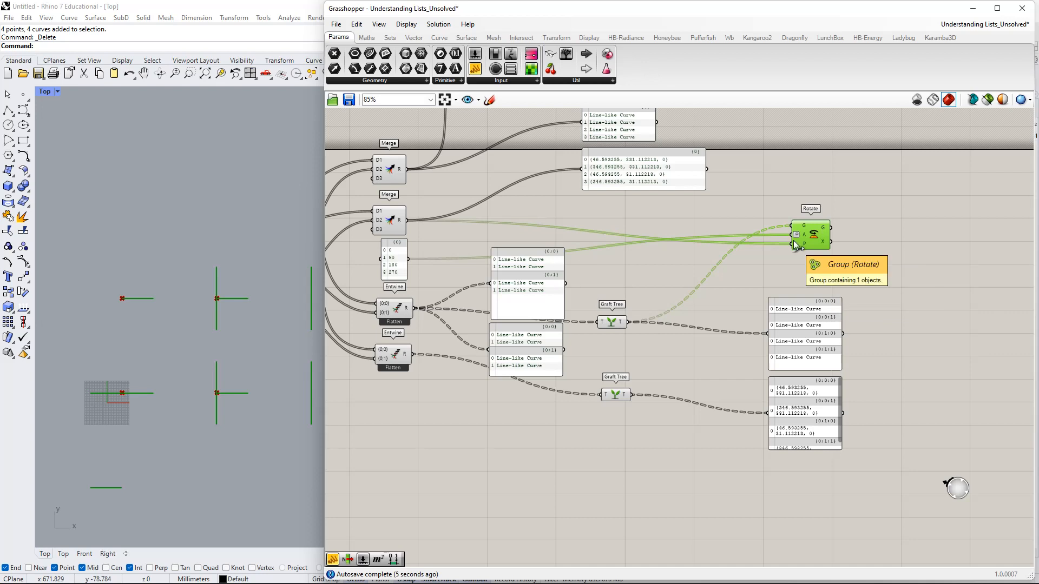
Widen the grafted point panel so each point's full coordinates fit on one line.
right_drag(749, 277, 861, 267)
scroll(816, 305, down, 1)
right_drag(811, 332, 654, 326)
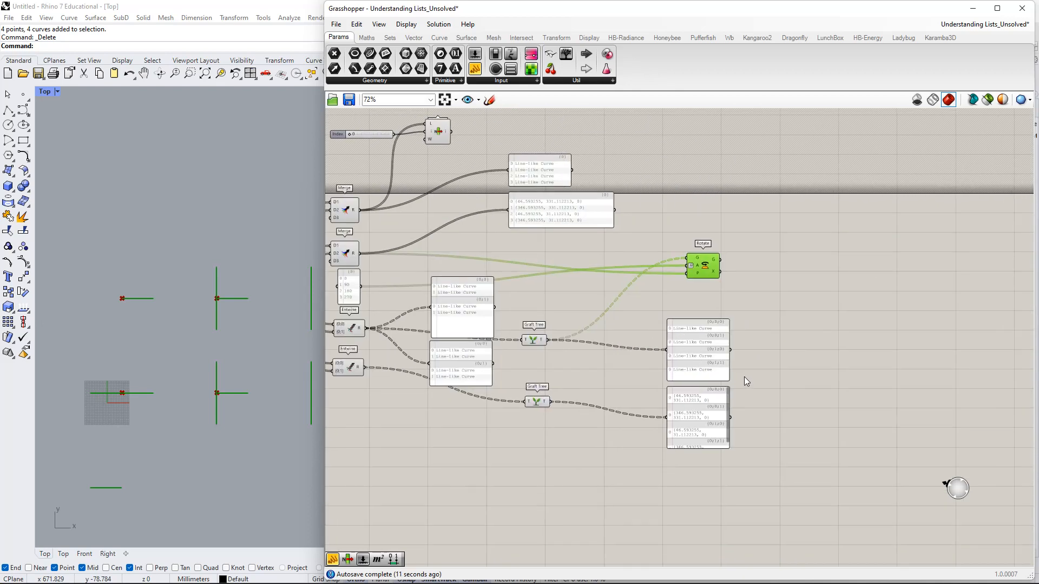
right_drag(744, 377, 691, 375)
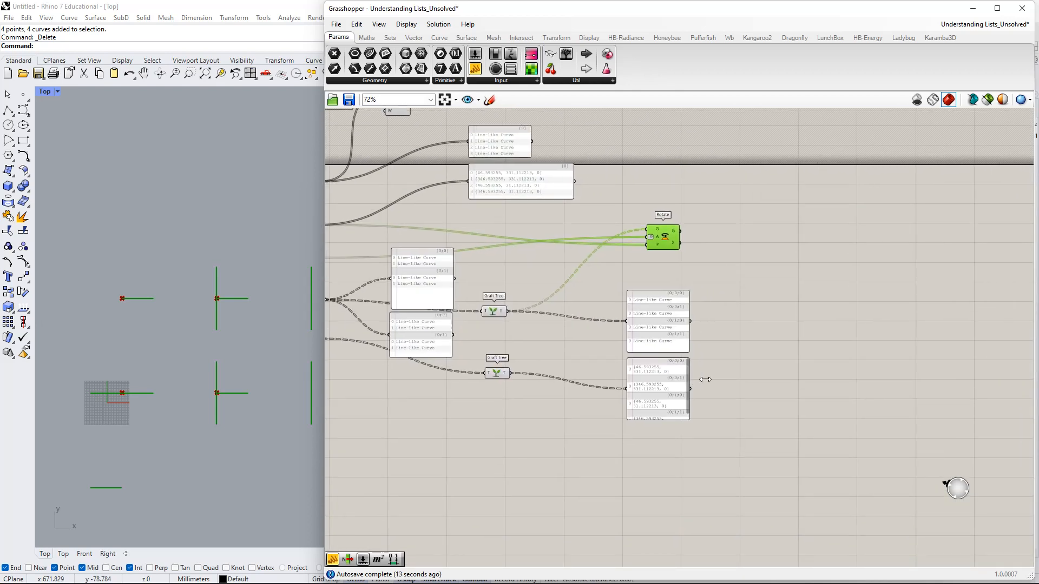
drag(690, 378, 872, 373)
scroll(511, 294, up, 2)
Move the angle panel from beside the Merge components to just before Rotate.
right_drag(514, 305, 772, 357)
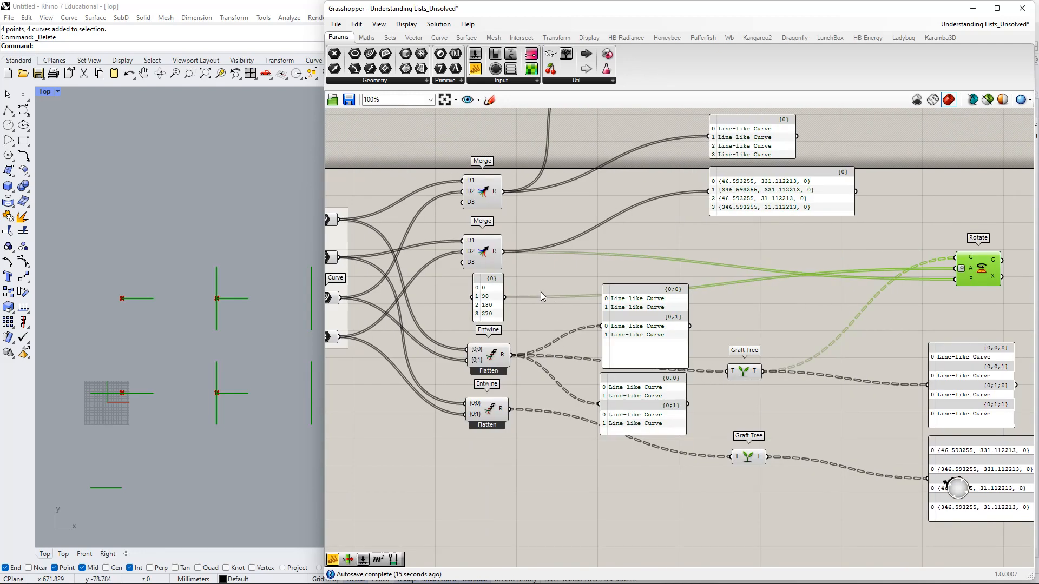
drag(495, 301, 785, 298)
right_drag(785, 297, 539, 230)
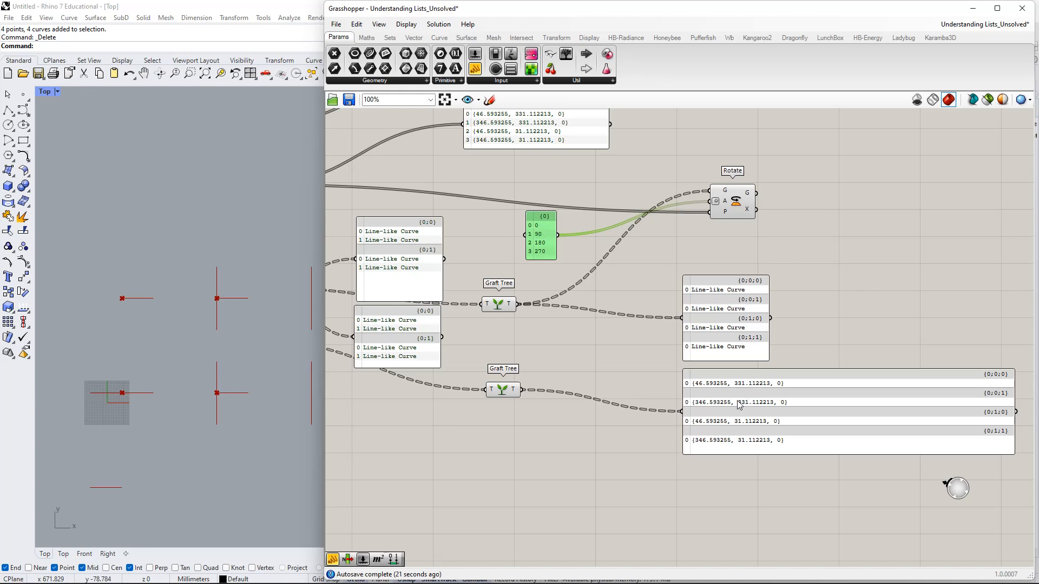
scroll(522, 339, down, 1)
right_drag(603, 274, 518, 414)
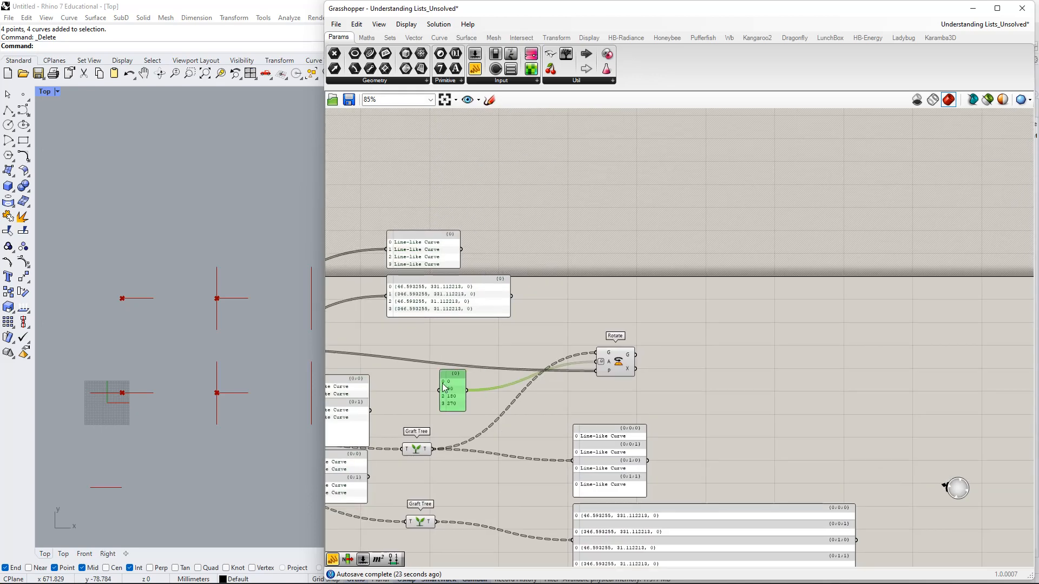
drag(462, 395, 536, 348)
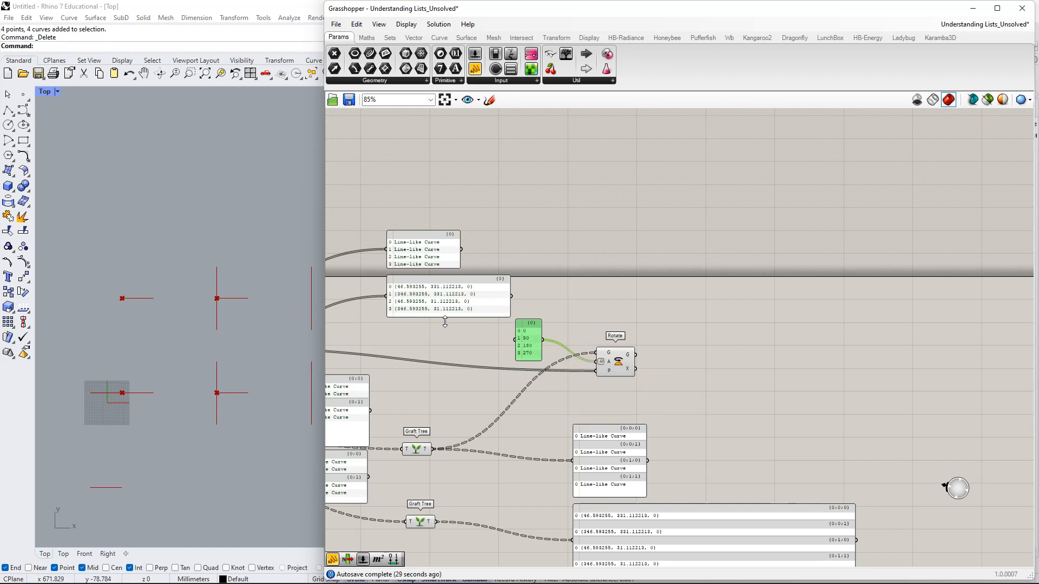
right_drag(702, 431, 737, 317)
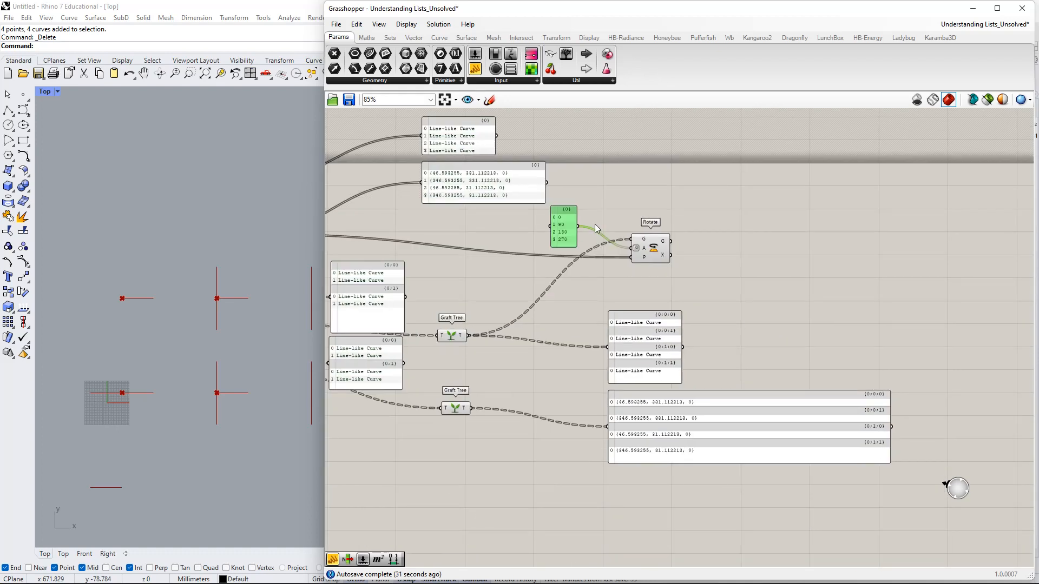
right_drag(595, 227, 621, 293)
drag(597, 280, 616, 270)
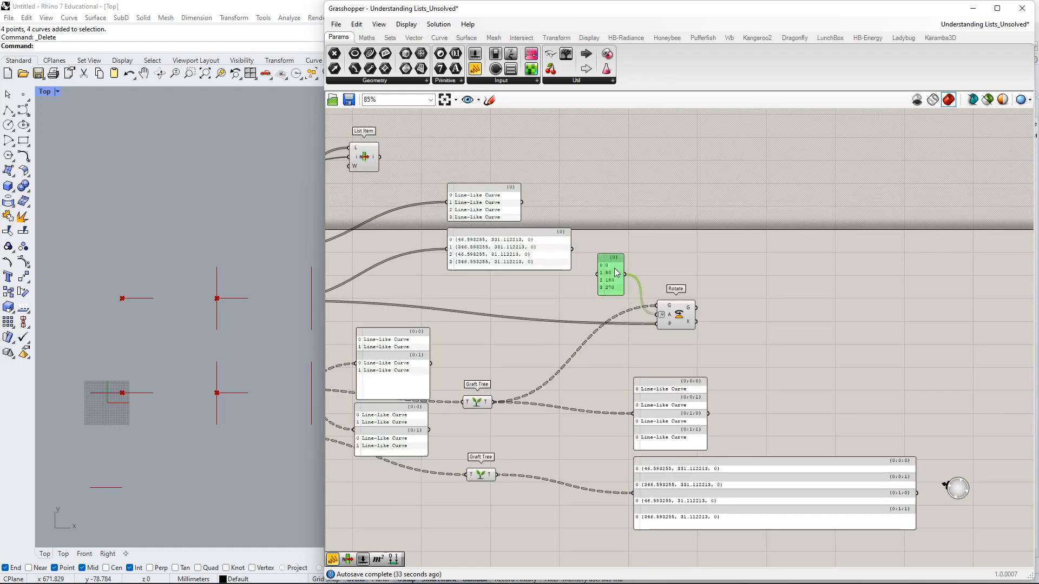
Move both merged list output panels together up into the area above, and raise the upper curve panel slightly.
right_drag(608, 258, 624, 293)
drag(568, 319, 485, 209)
drag(492, 287, 511, 206)
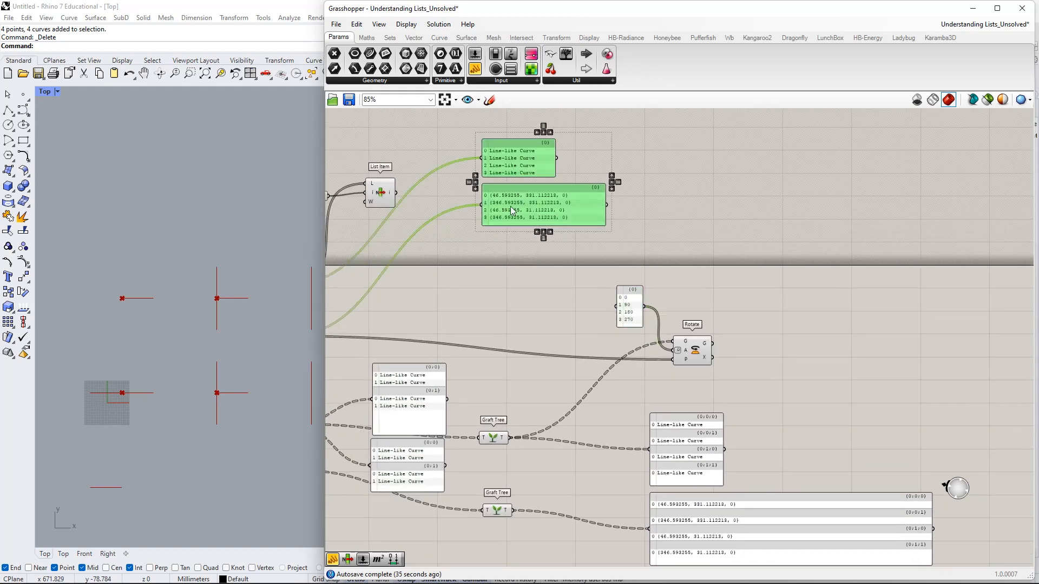
right_drag(714, 328, 680, 276)
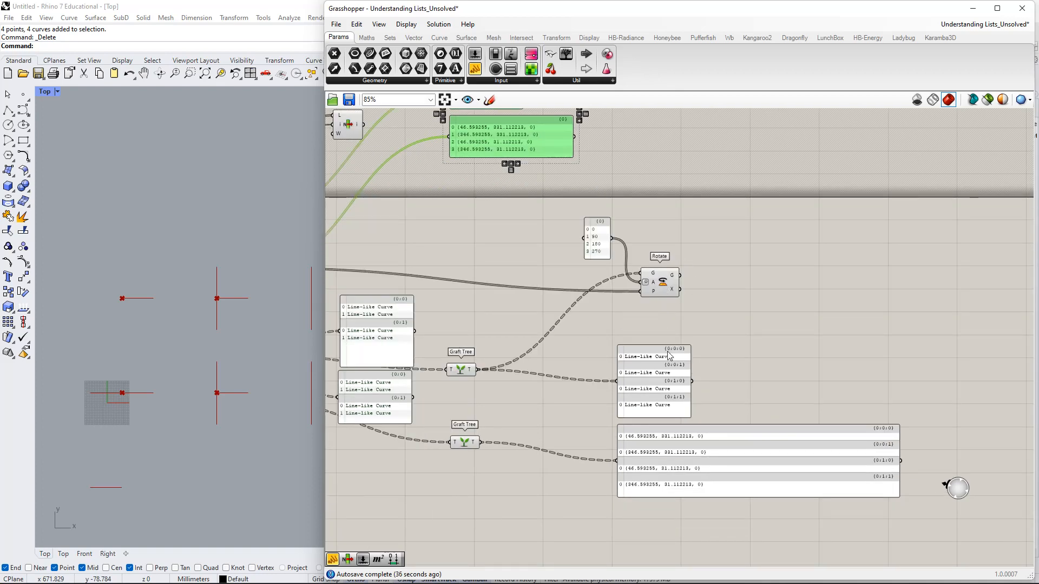
right_drag(669, 355, 716, 303)
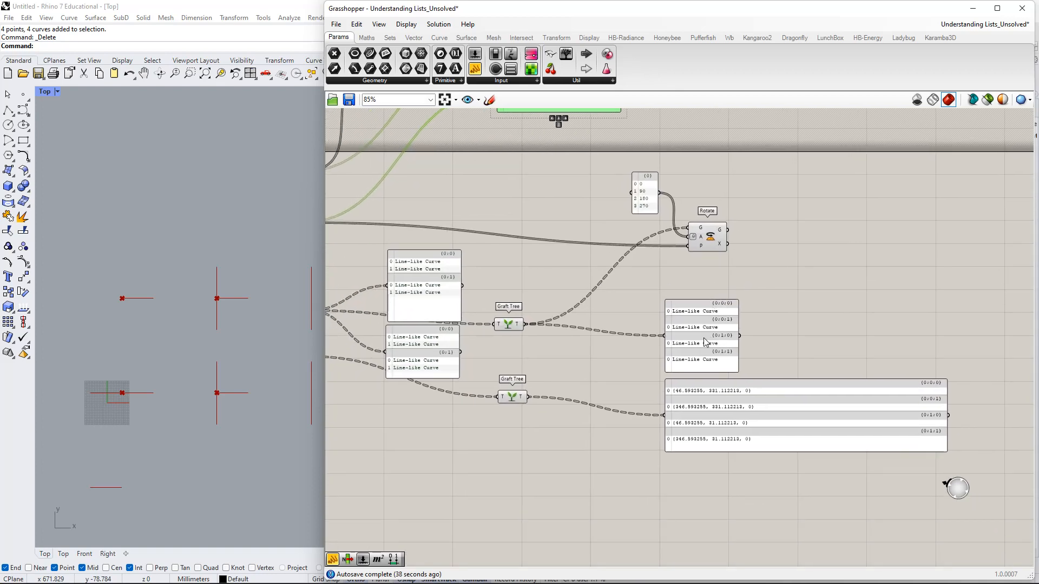
drag(437, 327, 433, 306)
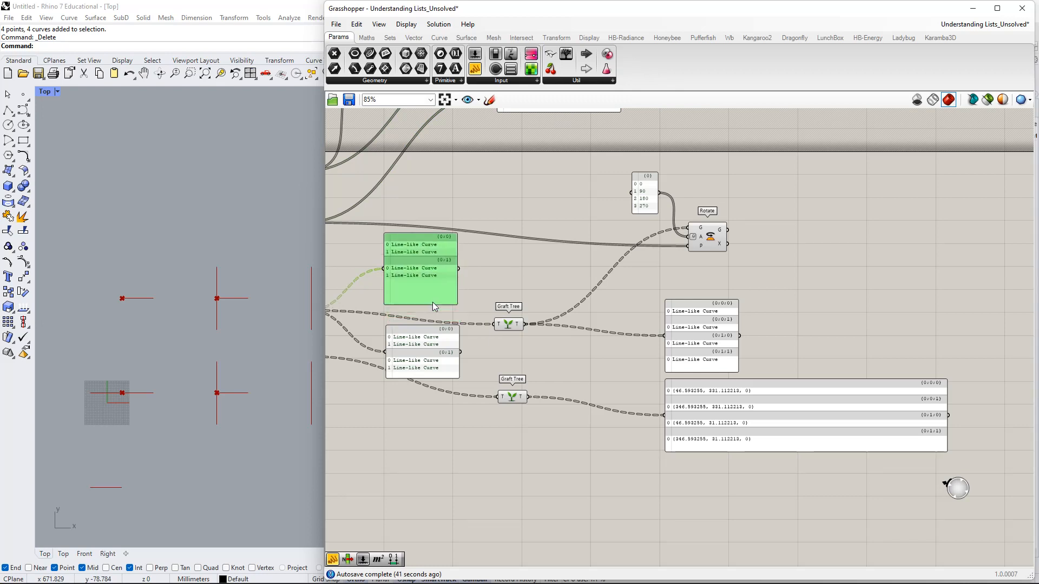
Place the angle panel directly above the grafted curve panel and compare its list structure with the grafted curves and points.
right_drag(797, 320, 631, 301)
scroll(534, 273, up, 3)
right_drag(453, 165, 481, 204)
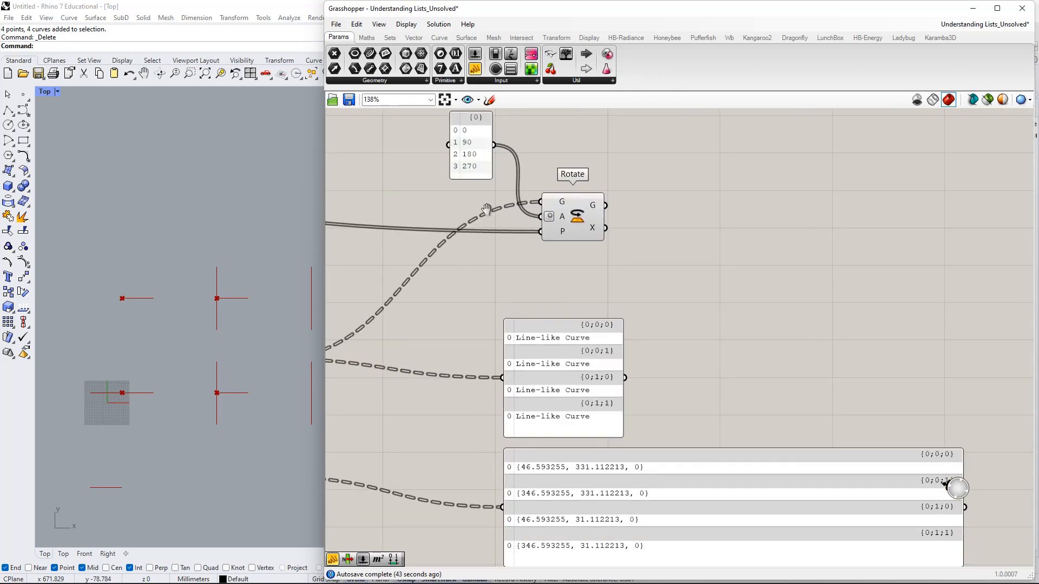
drag(469, 162, 524, 295)
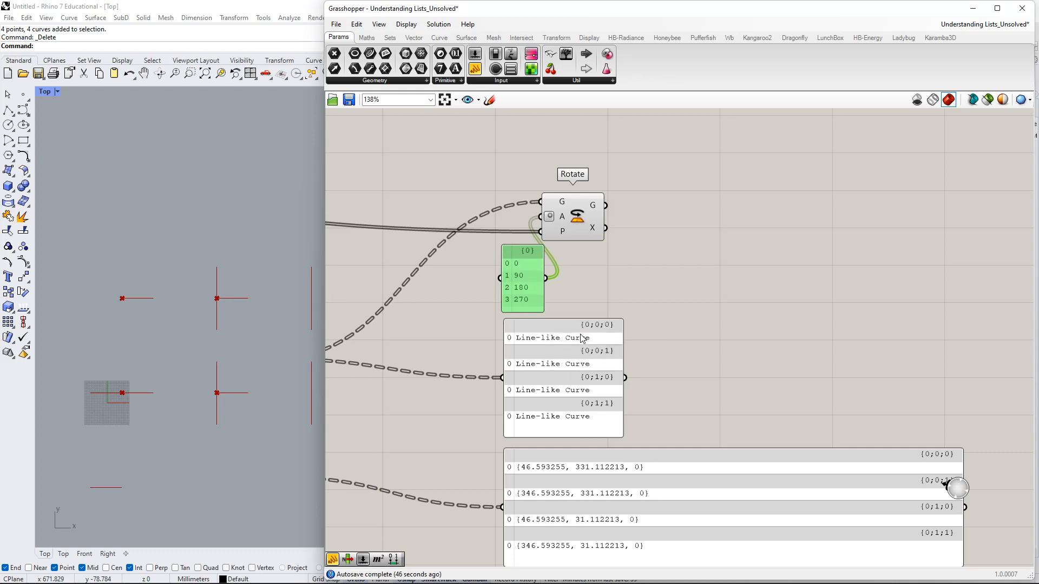
right_drag(582, 417, 595, 383)
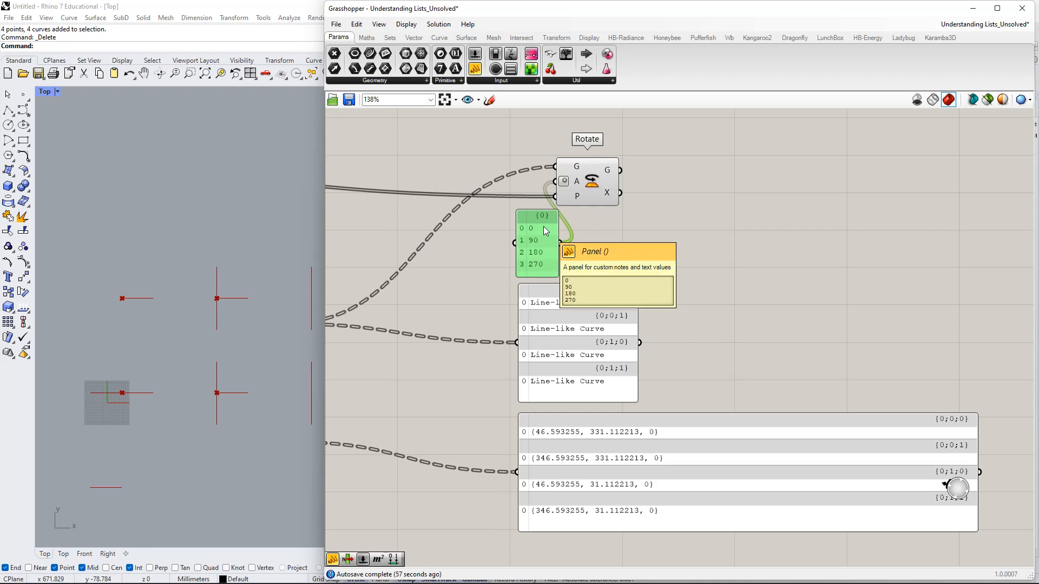
scroll(735, 307, down, 2)
Raise the curve Entwine slightly and move both grafted output panels together closer to the Graft Tree components.
right_drag(514, 338, 779, 404)
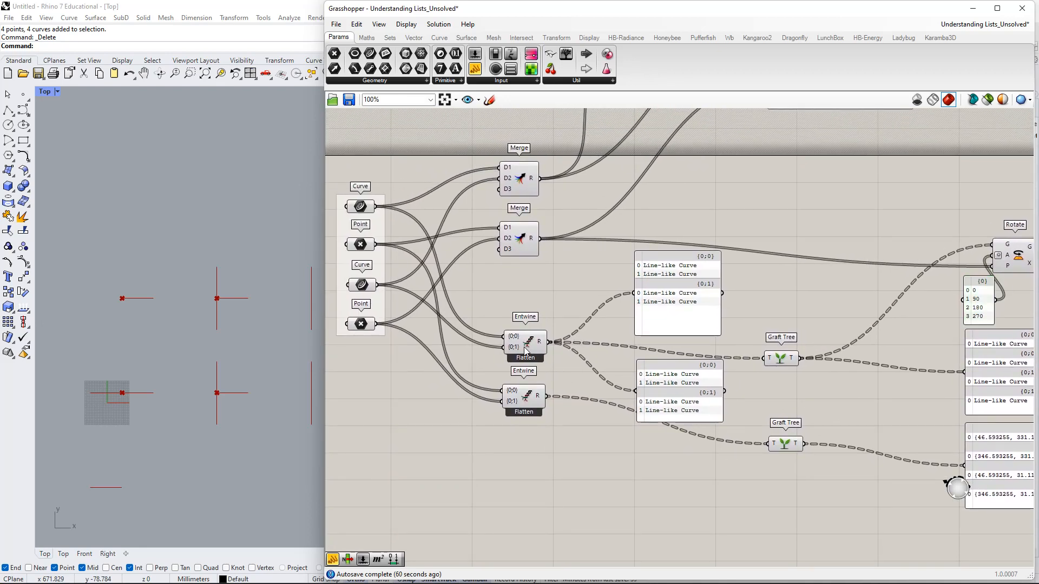
drag(523, 349, 516, 327)
right_drag(874, 440, 684, 426)
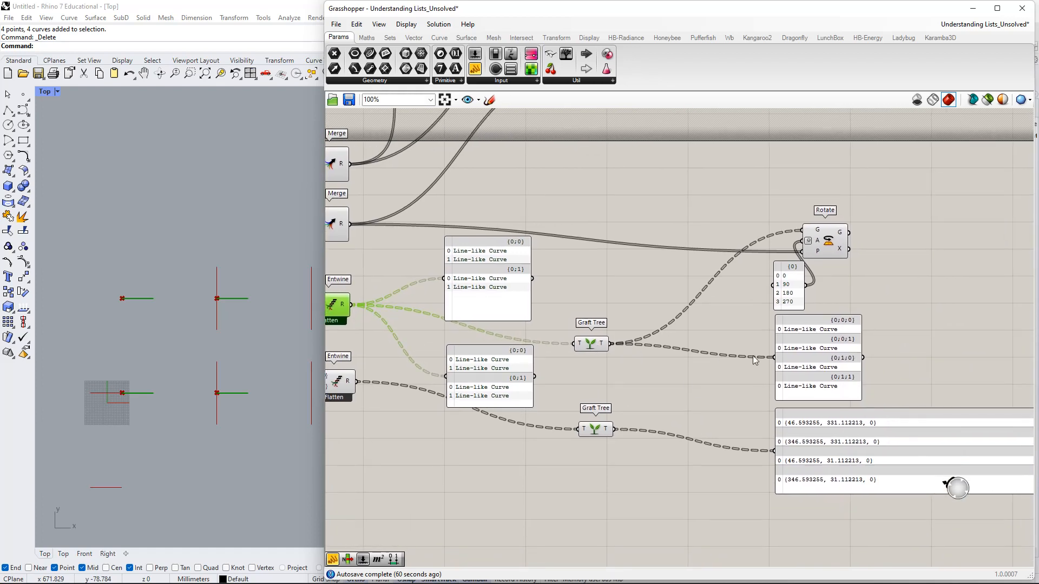
drag(901, 371, 842, 425)
drag(794, 387, 706, 394)
click(832, 359)
right_drag(946, 452, 880, 399)
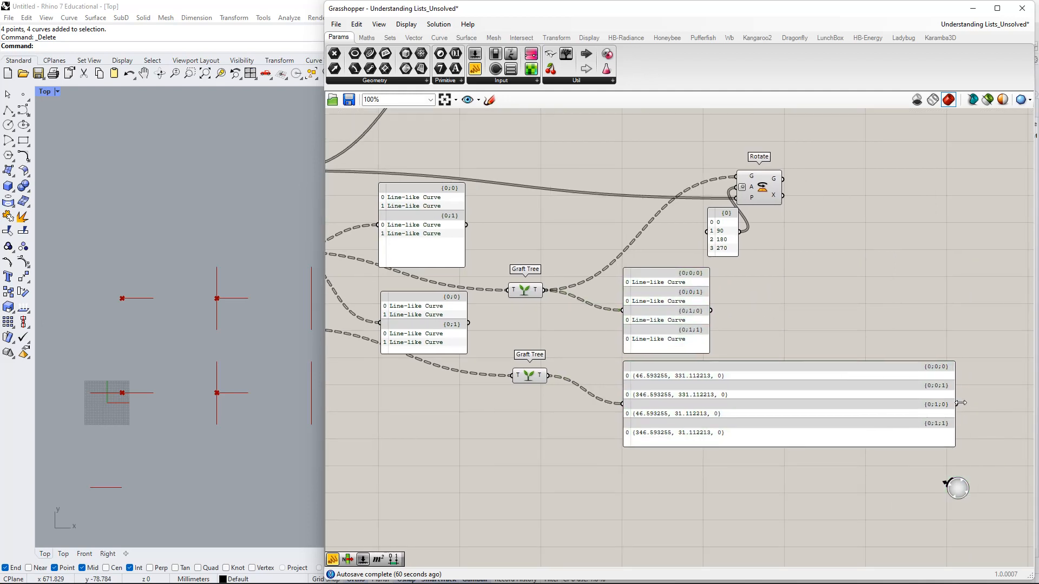
Narrow the grafted point panel to fit its coordinates and line the lower Graft Tree up with it.
drag(959, 403, 775, 403)
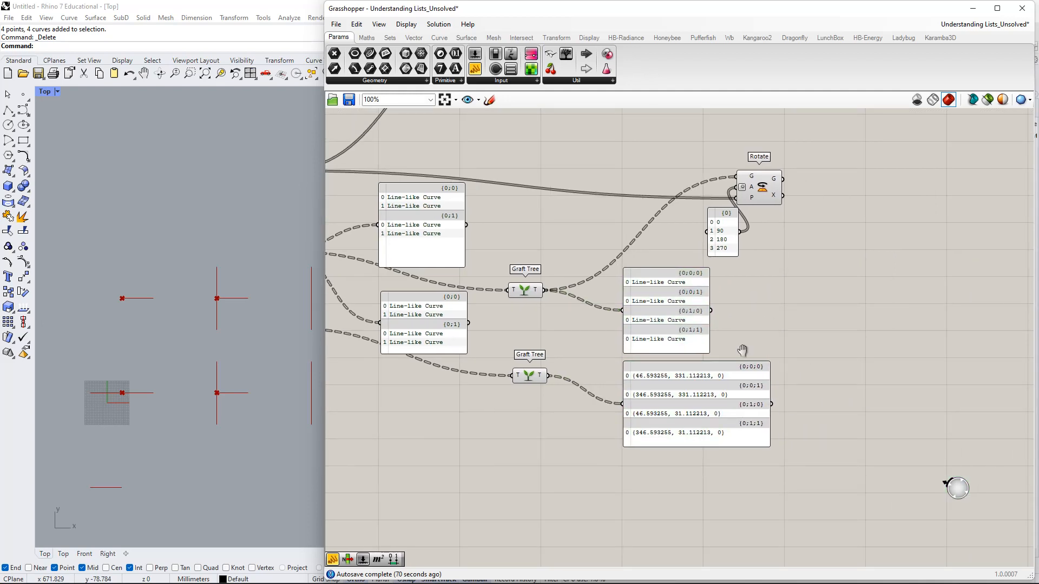
right_drag(742, 351, 818, 370)
drag(607, 400, 606, 429)
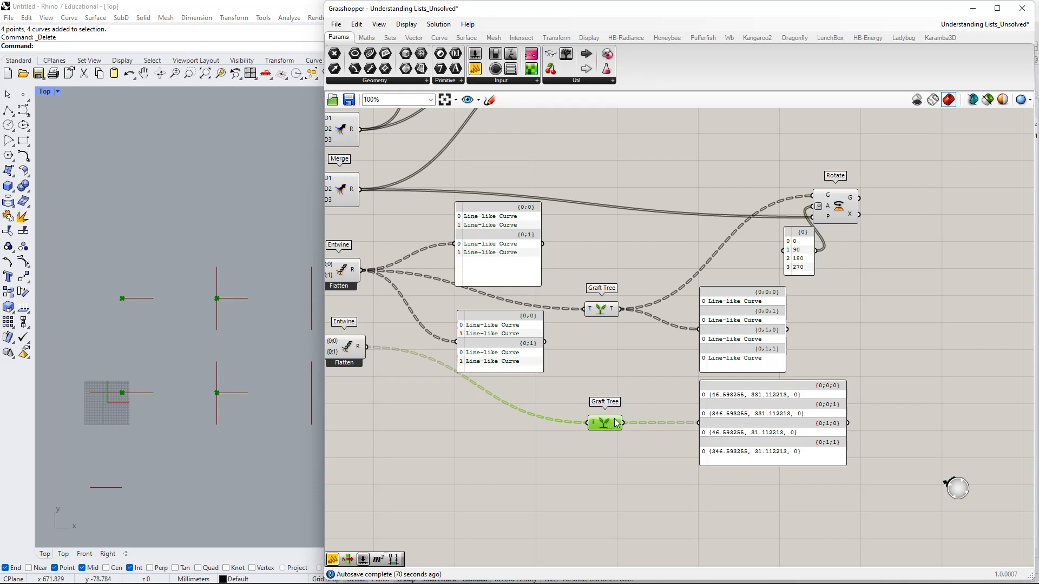
right_drag(728, 328, 642, 321)
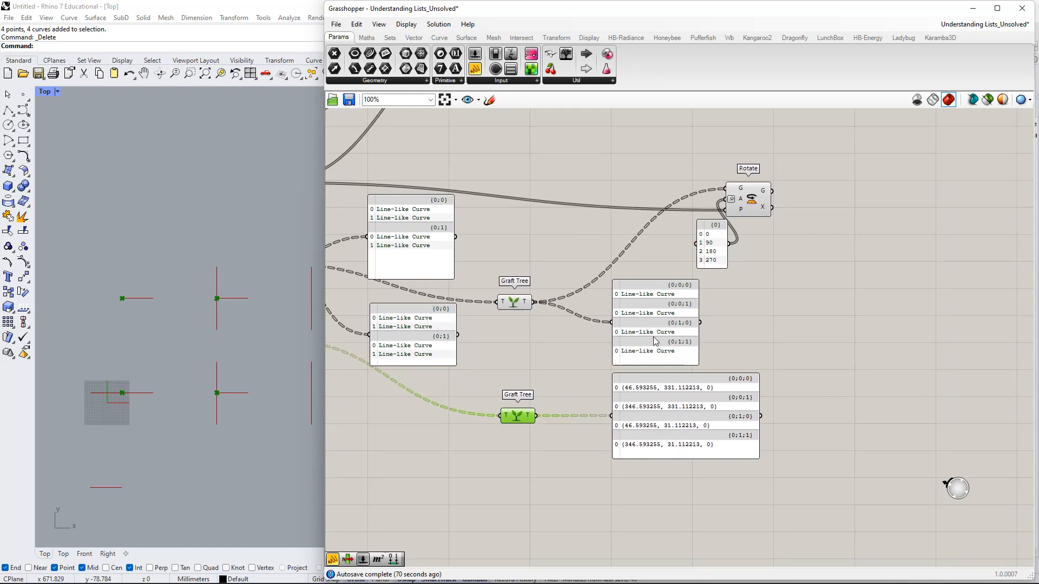
Move the angle panel back ahead of Rotate, above the incoming wires, and raise the upper Graft Tree slightly.
right_drag(754, 347, 709, 406)
drag(660, 302, 557, 224)
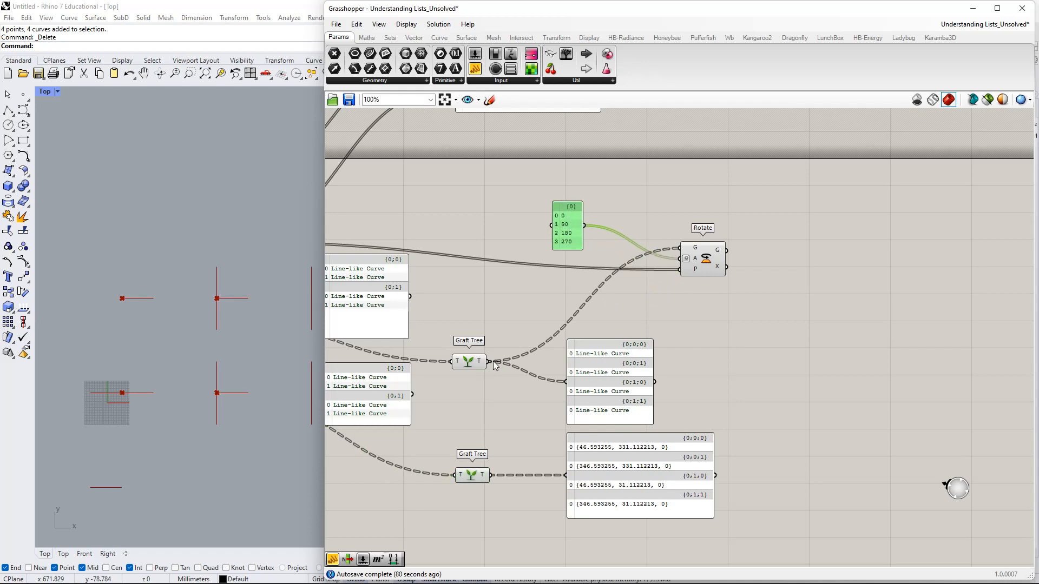
drag(469, 362, 474, 348)
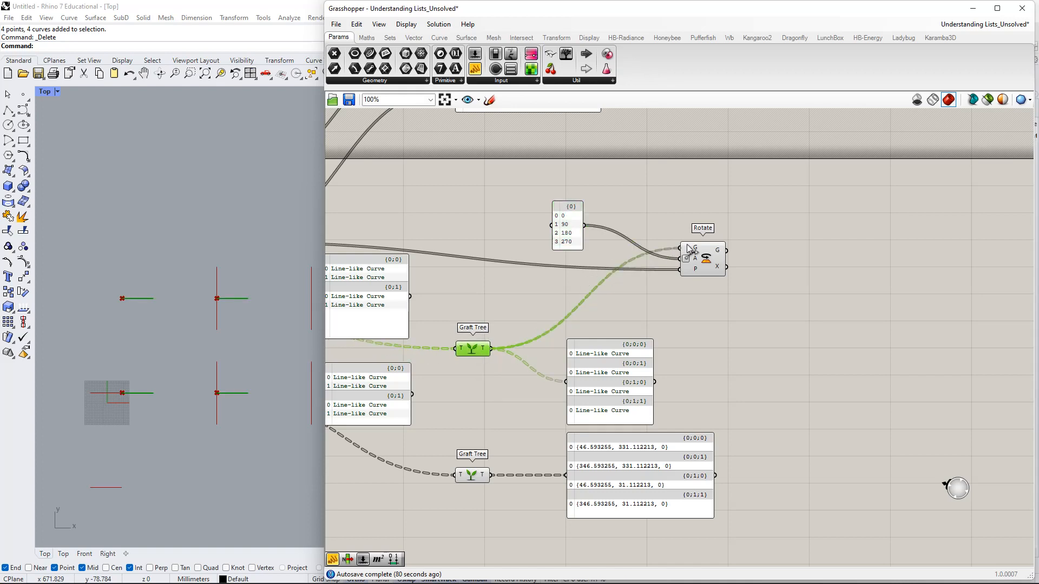
Replace the point Merge on Rotate's P input with the lower Graft Tree's output, and shift the grafted point panel down.
drag(688, 248, 686, 247)
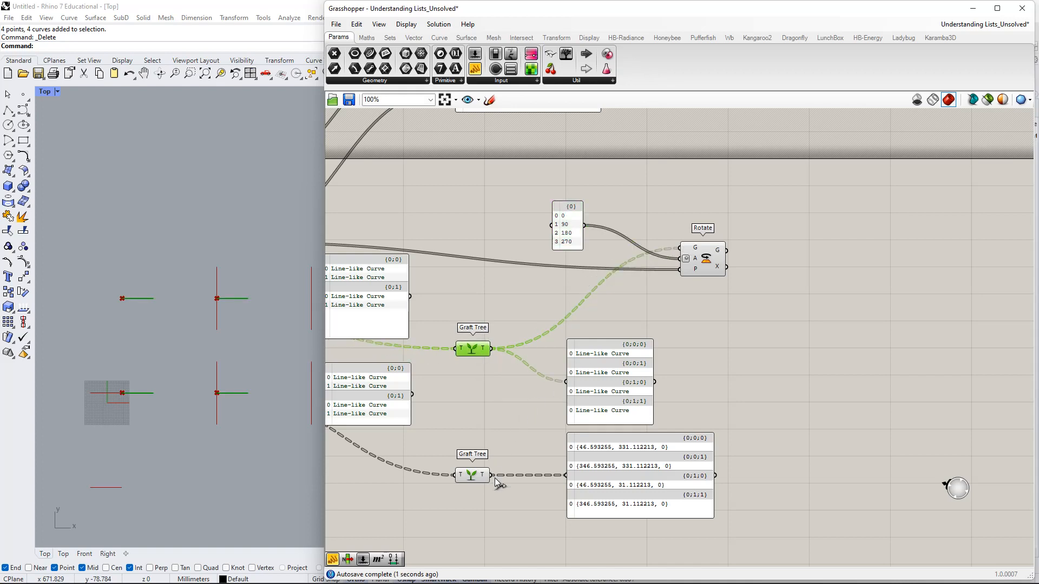
drag(494, 476, 683, 280)
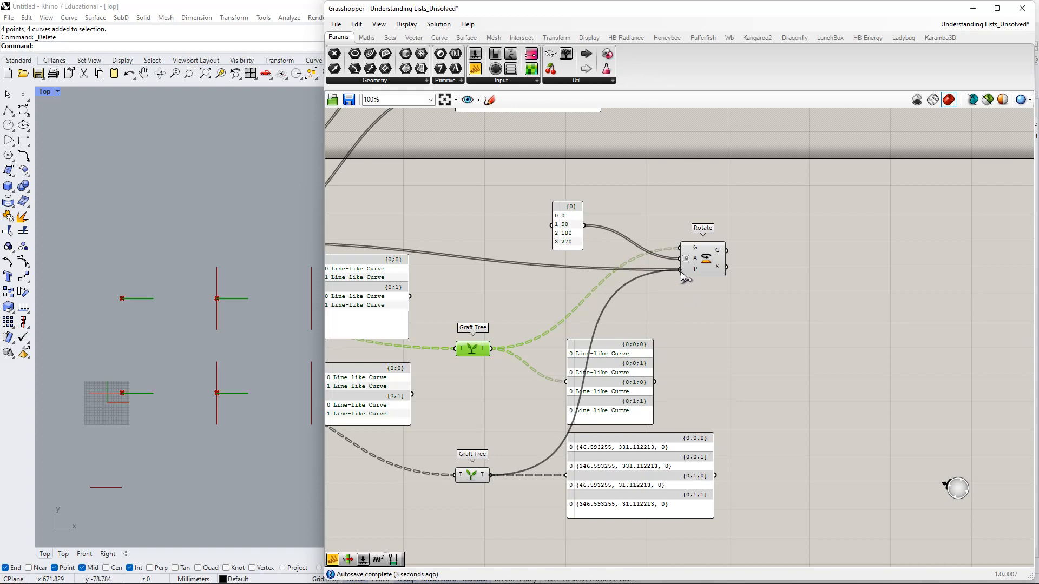
drag(632, 477, 633, 503)
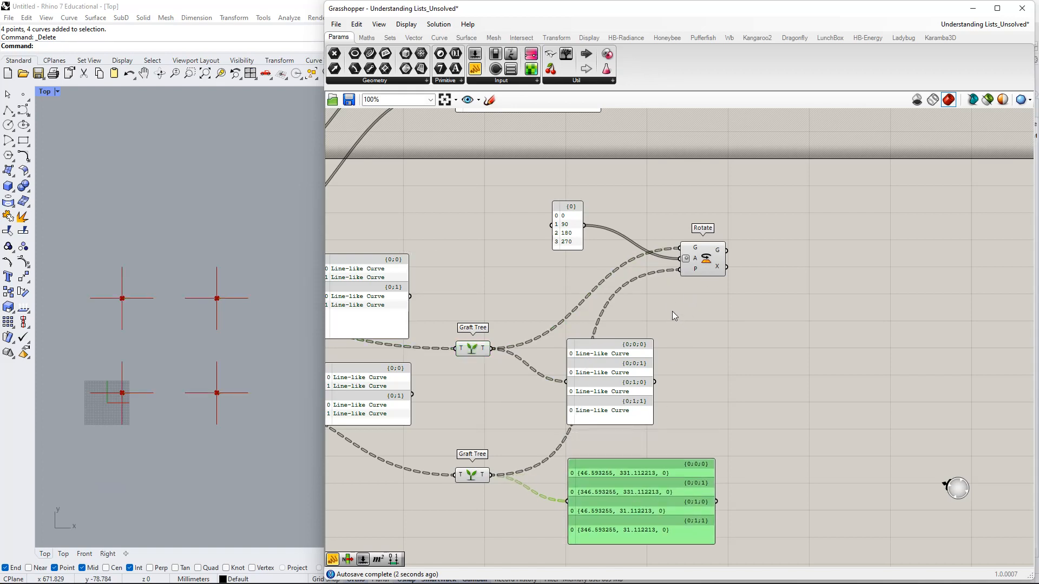
Select the Rotate component to examine its rotated curves around the four points in the Rhino viewport.
right_drag(672, 311, 696, 320)
scroll(173, 352, up, 1)
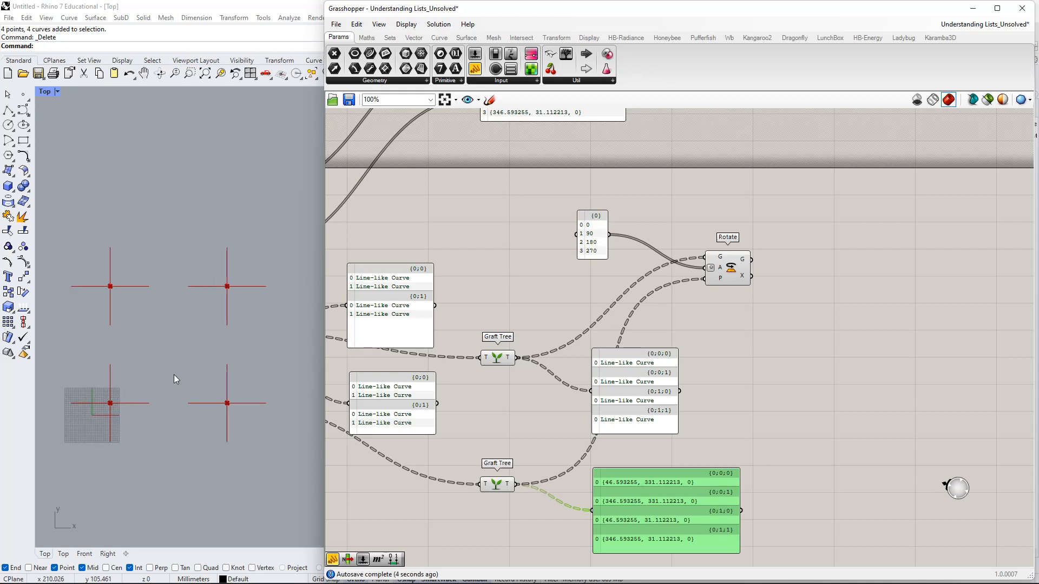
right_drag(174, 374, 186, 358)
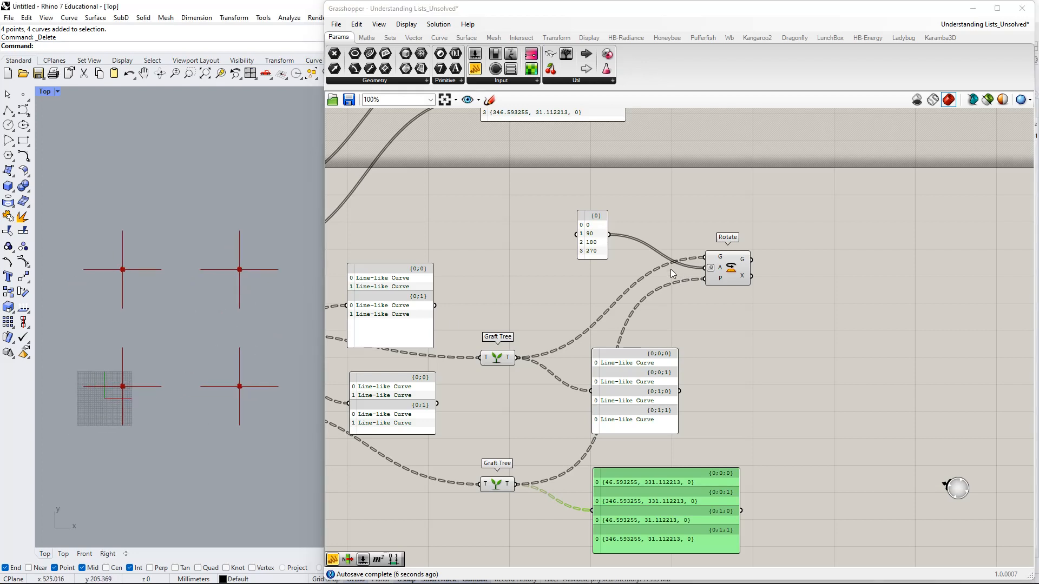
click(730, 269)
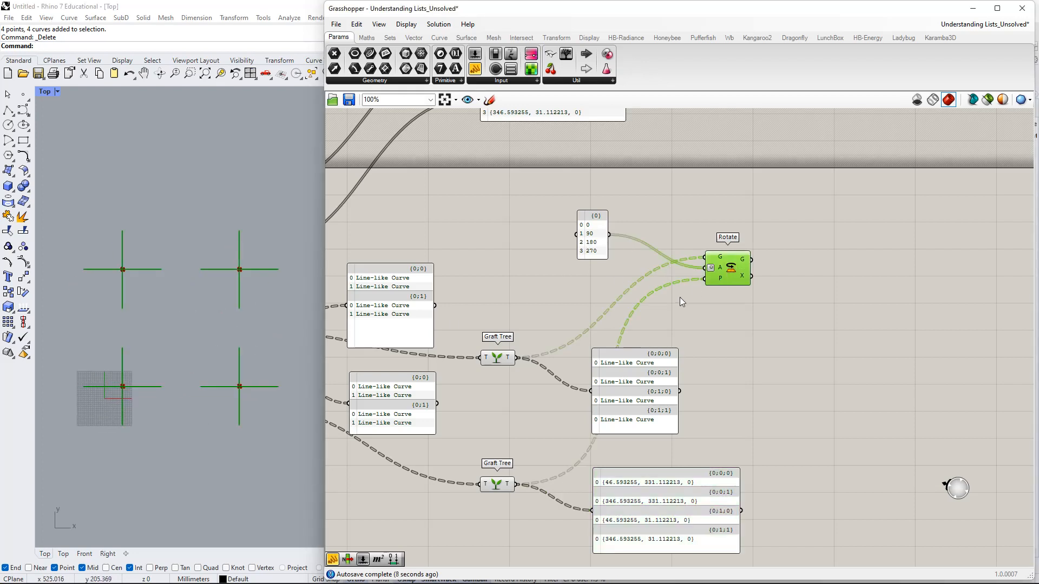
Stack the grafted curve panel and the grafted point panel in one left-aligned column below the Rotate component.
right_drag(680, 297, 586, 329)
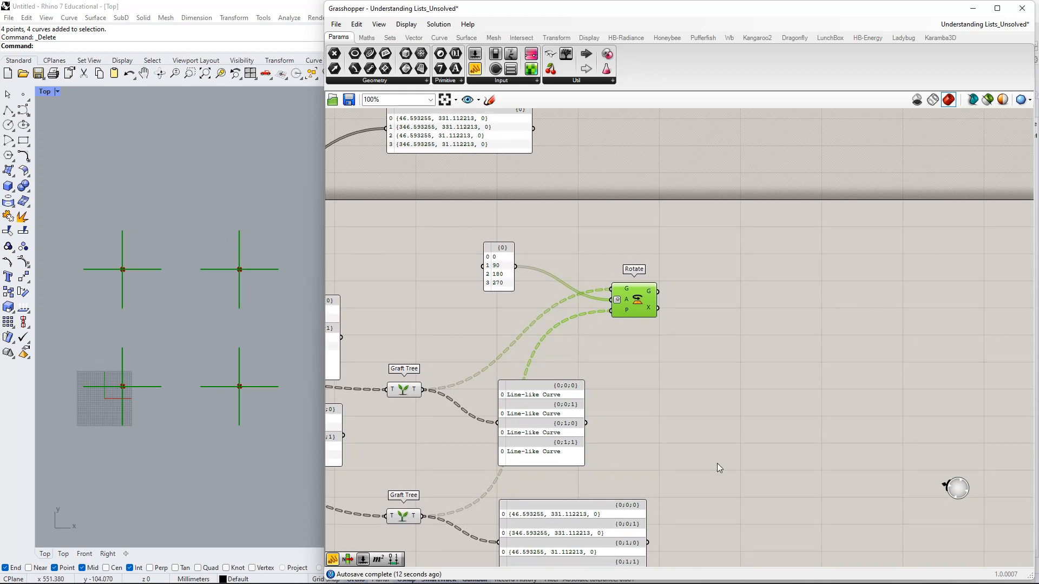
right_drag(674, 477, 690, 359)
drag(581, 301, 690, 267)
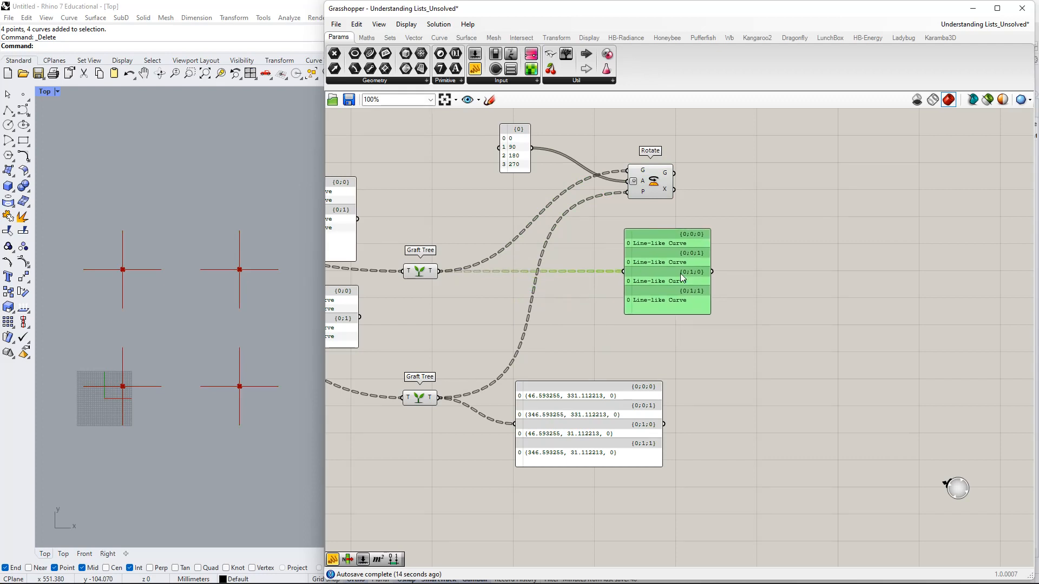
drag(597, 431, 704, 376)
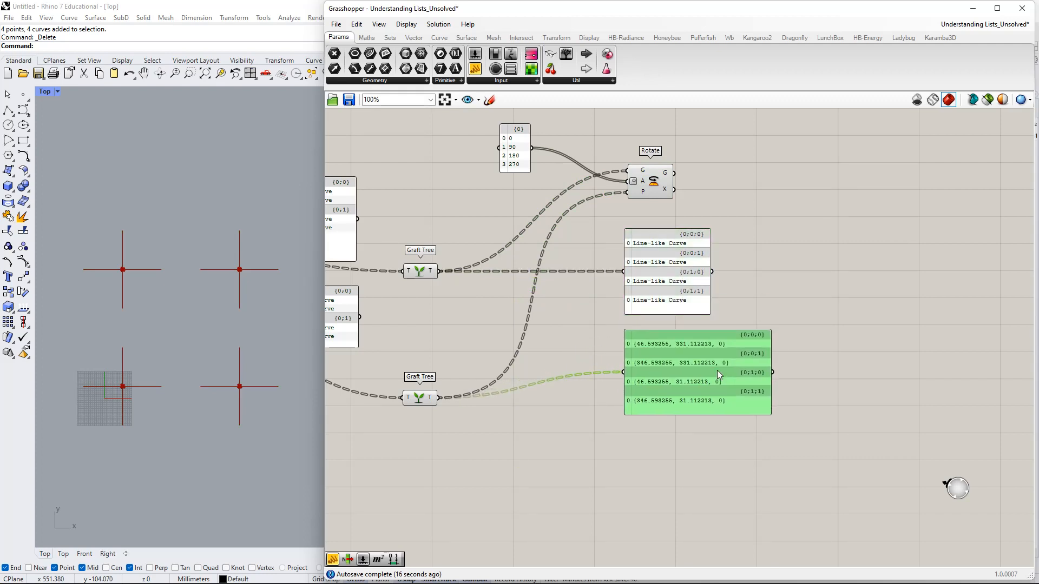
Shift Rotate up and further right, and place the angle panel directly above the grafted curve panel, aligned with its left edge.
right_drag(726, 297, 676, 362)
drag(584, 263, 591, 218)
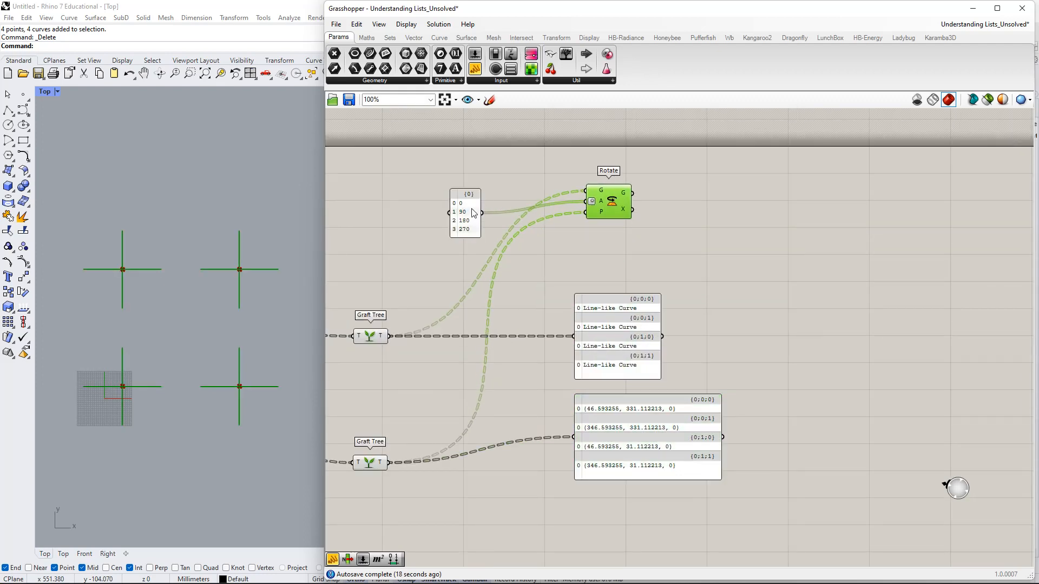
drag(472, 216, 598, 266)
drag(603, 205, 669, 200)
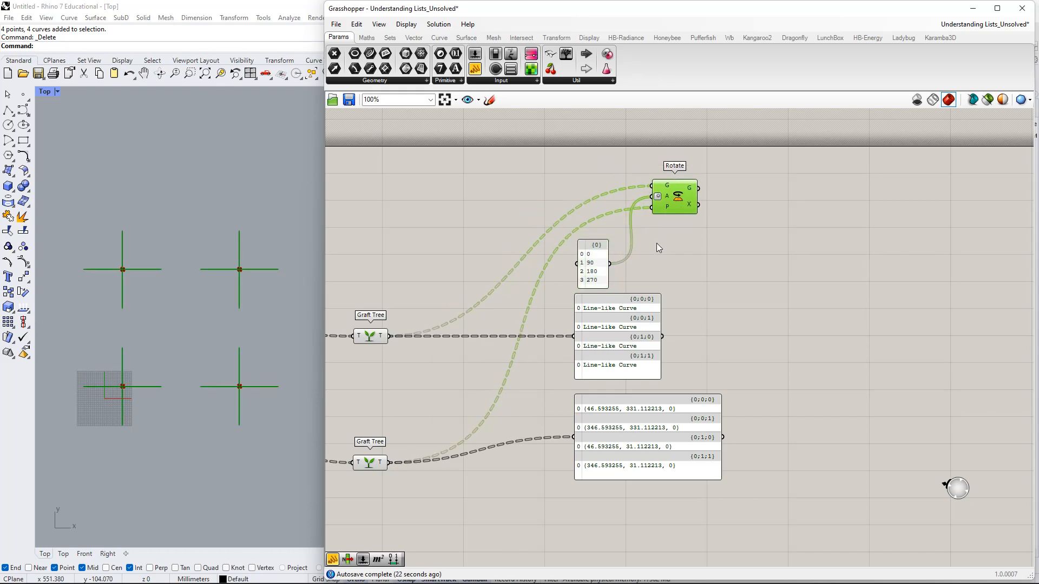
scroll(597, 263, up, 2)
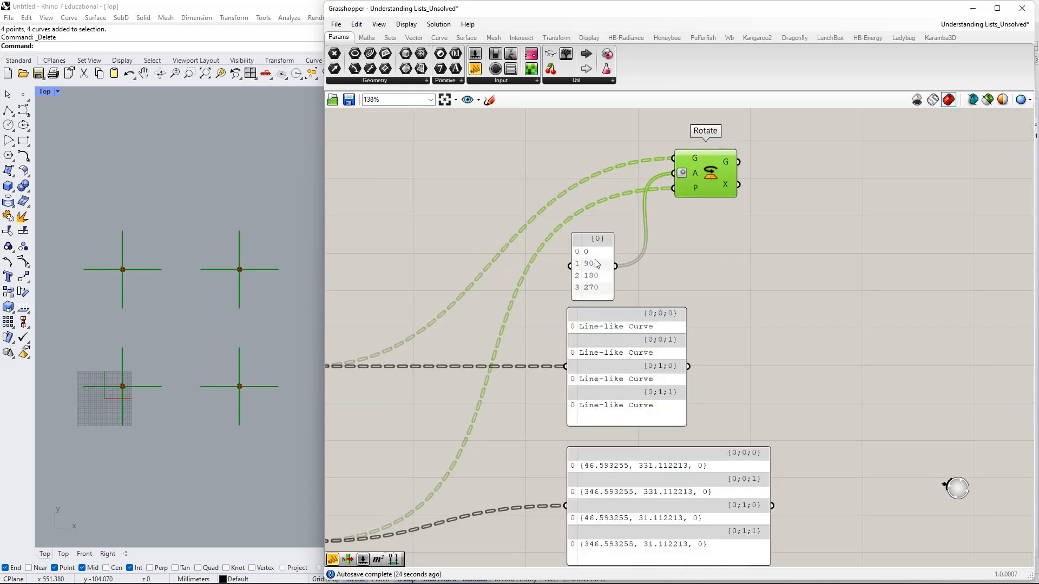
right_drag(707, 307, 625, 228)
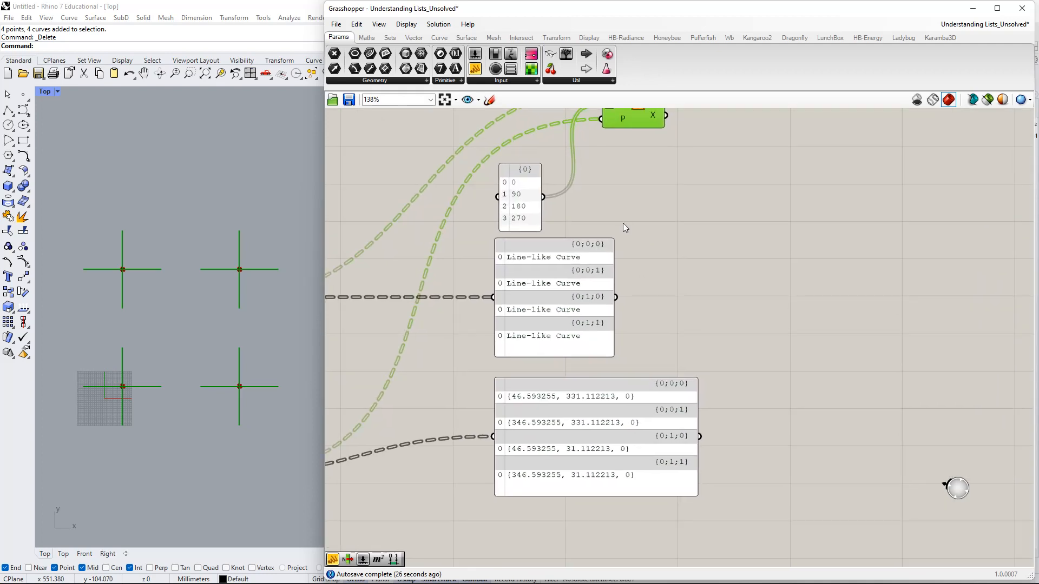
drag(527, 202, 522, 200)
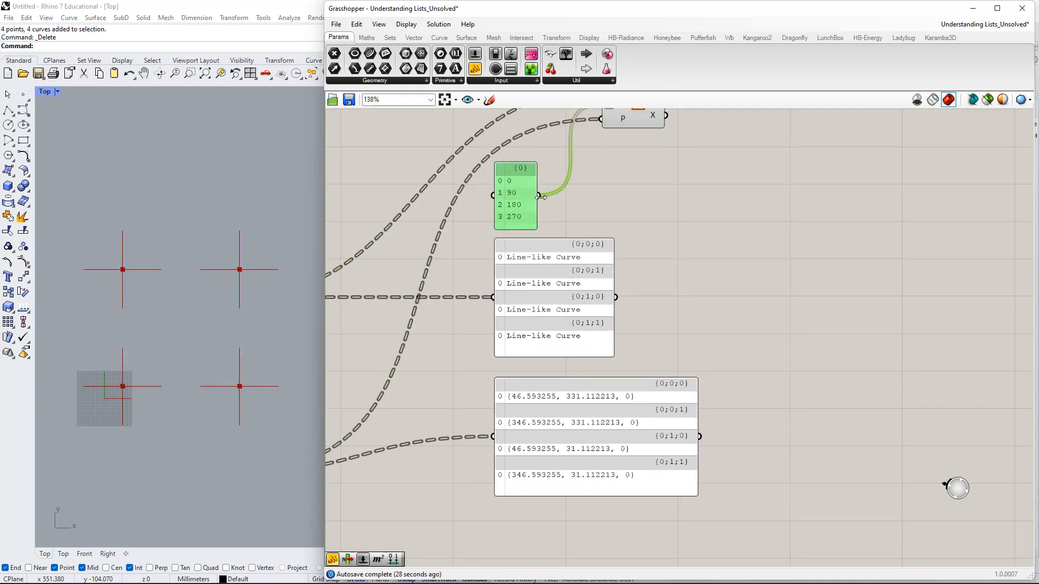
right_drag(612, 208, 577, 260)
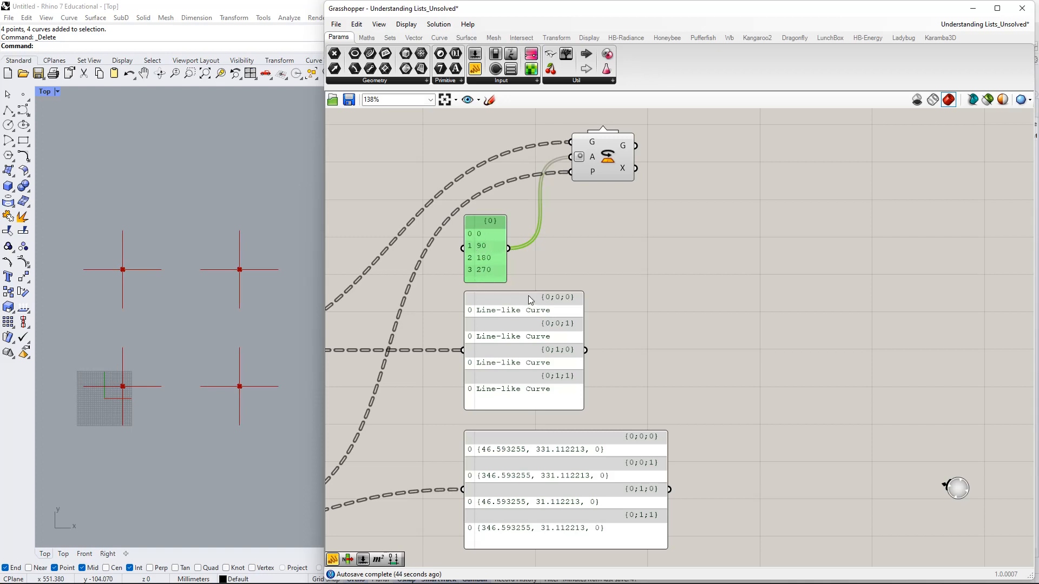
click(524, 222)
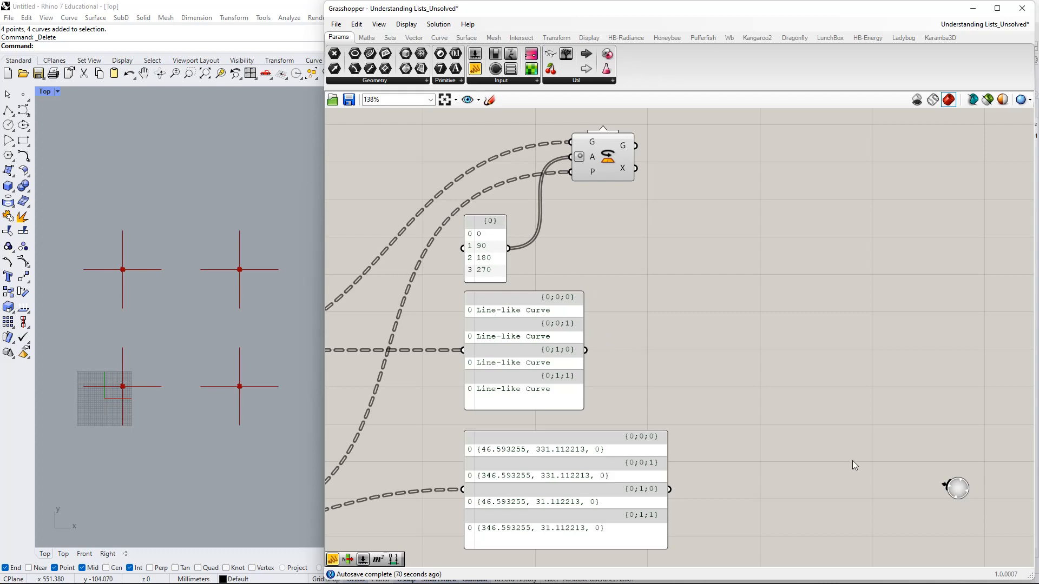
Capture a screen snip covering the Rhino and Grasshopper windows and open it in Snip & Sketch.
key(super+shift+s)
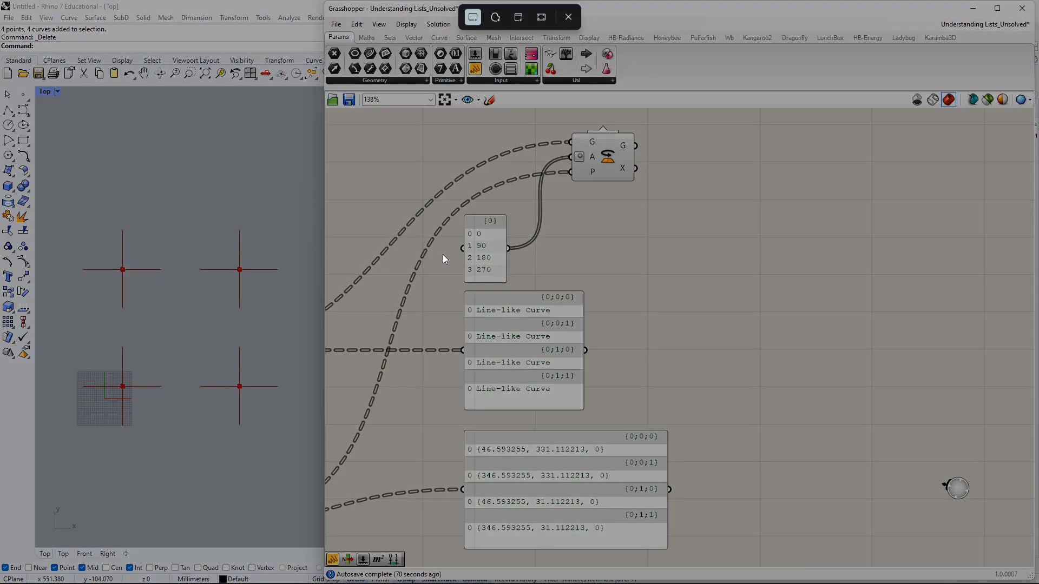
drag(0, 0, 1032, 551)
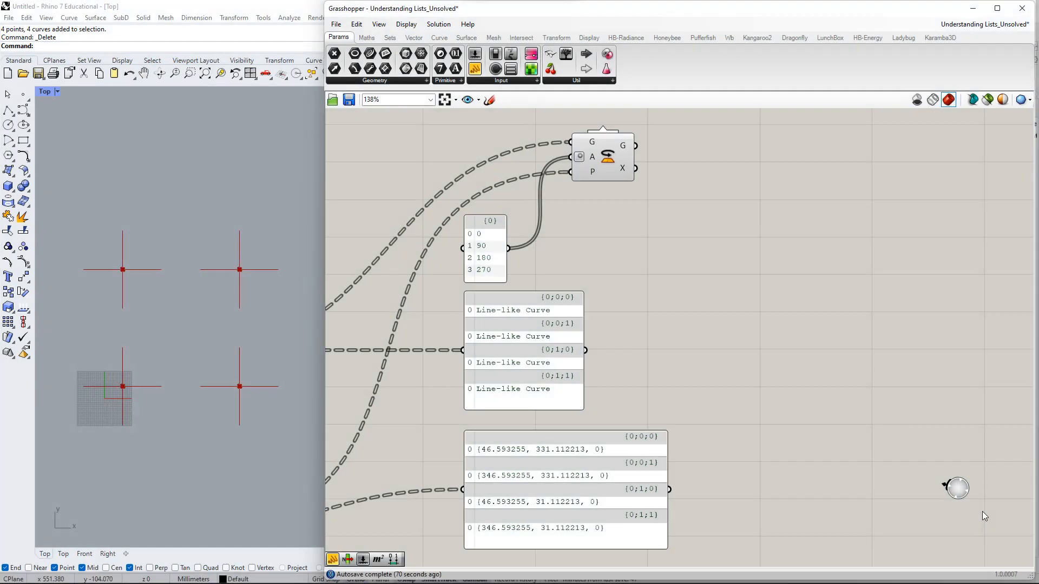
click(938, 467)
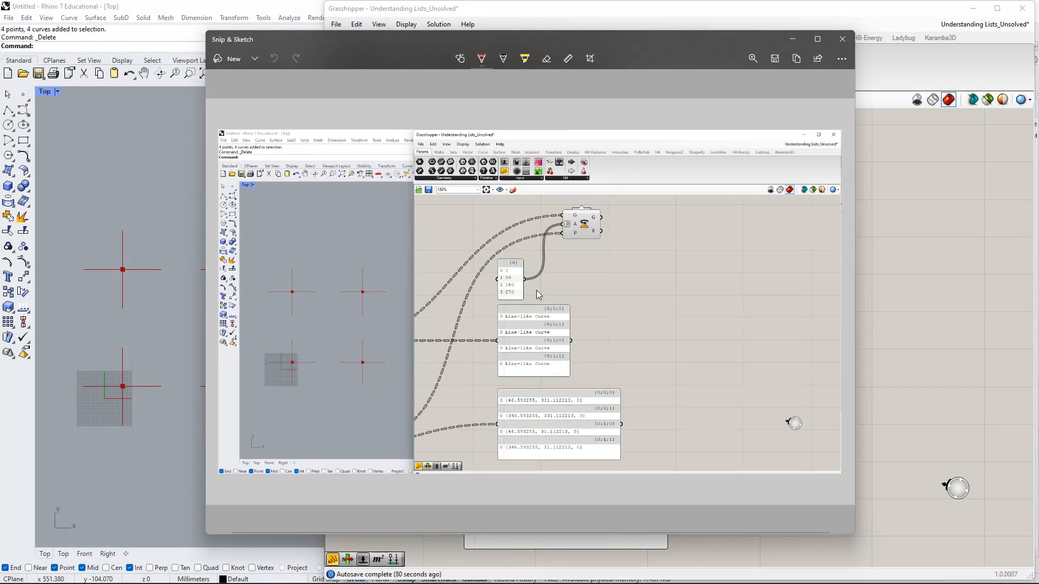
Draw red arrows on the snip from the angle panel's {0} branch to each of the four curve branches, {0;0;0} through {0;1;1}.
ctrl+scroll(536, 291, up, 4)
scroll(534, 284, down, 4)
scroll(534, 280, up, 1)
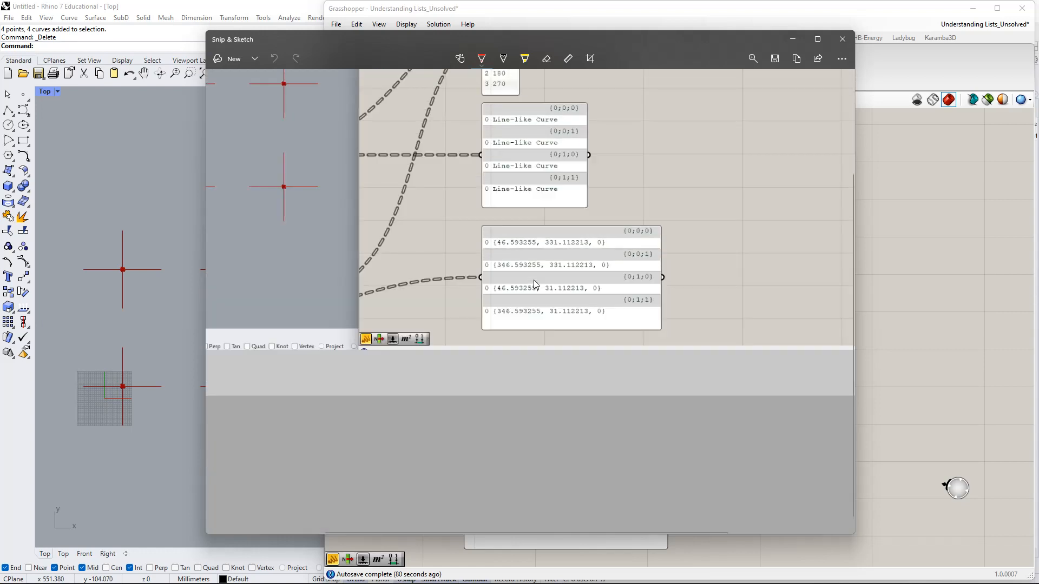
scroll(533, 281, up, 1)
drag(522, 111, 587, 119)
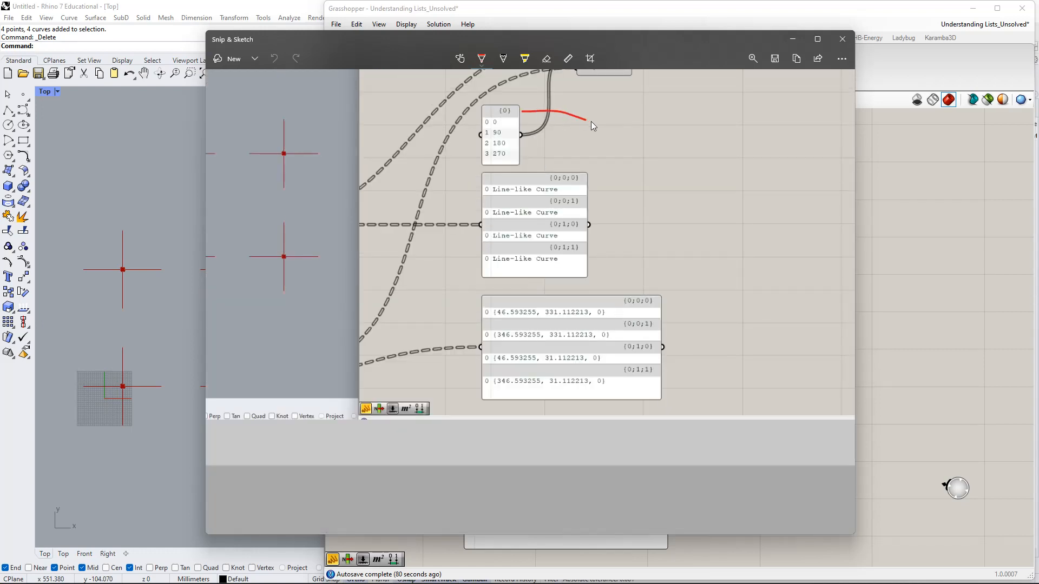
drag(603, 186, 593, 176)
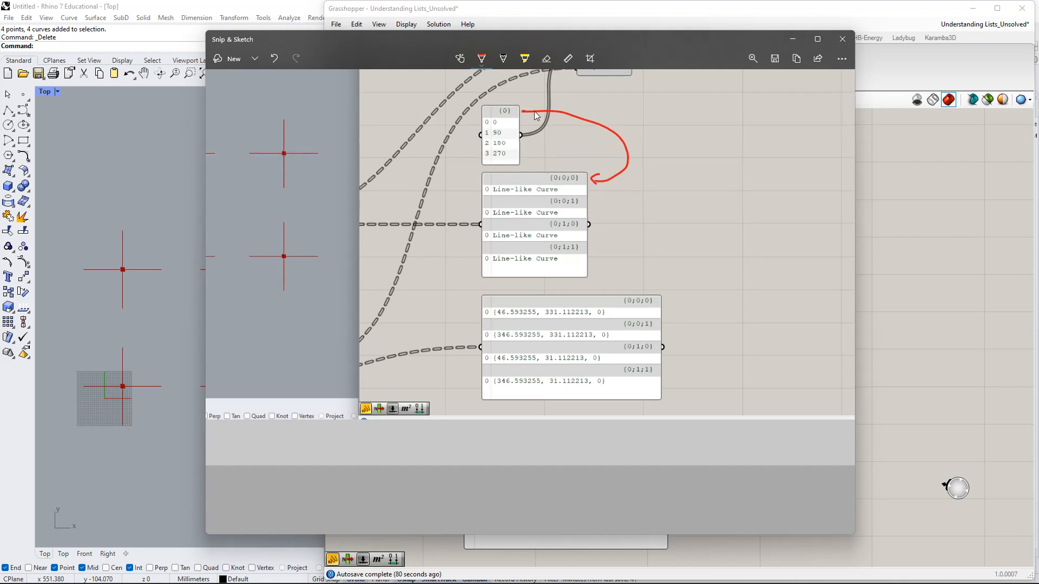
drag(525, 111, 612, 116)
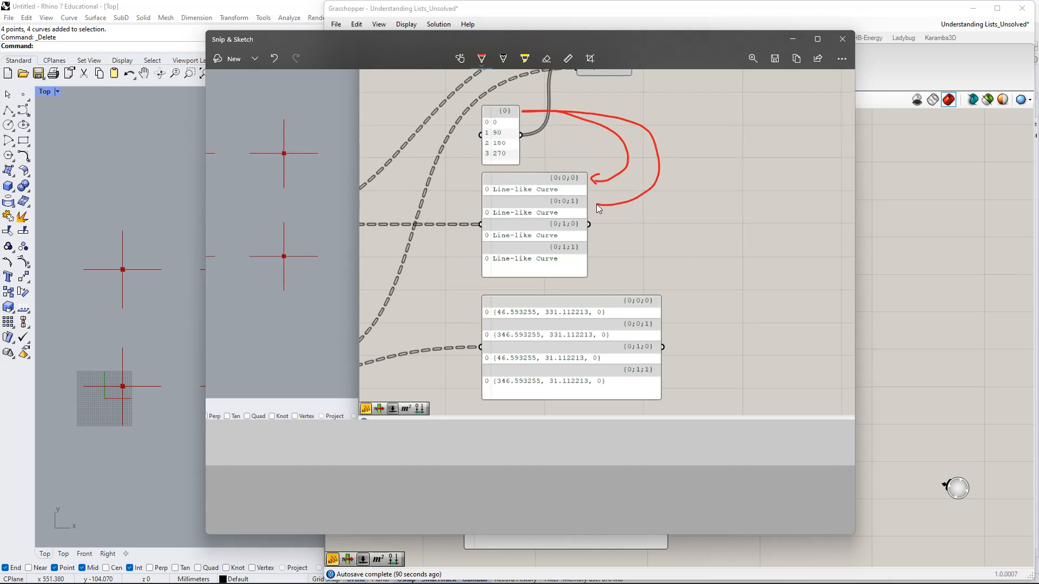
drag(593, 204, 594, 206)
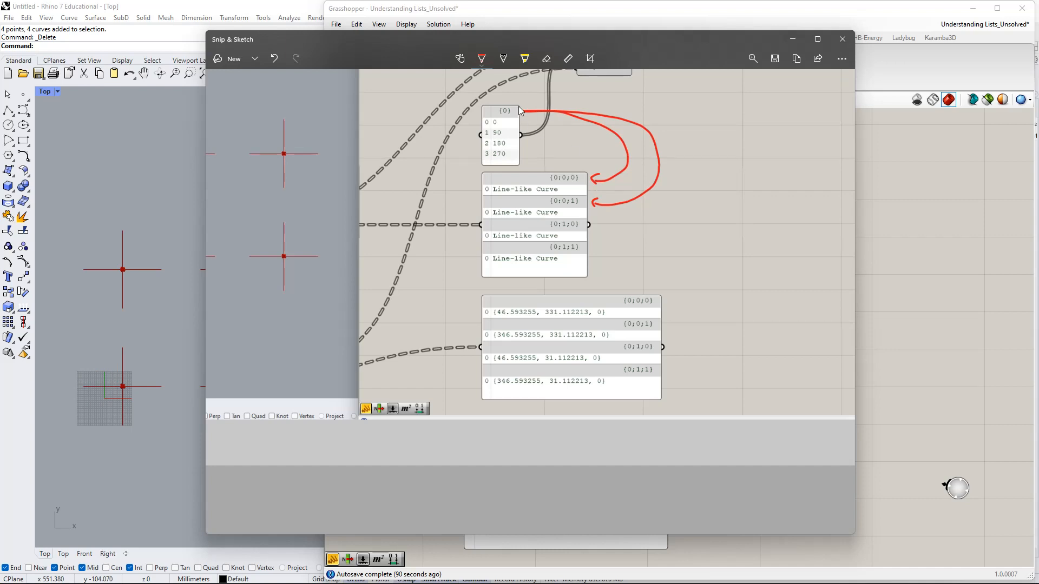
mouse_move(523, 110)
mouse_down()
mouse_move(663, 119)
mouse_move(693, 180)
mouse_up()
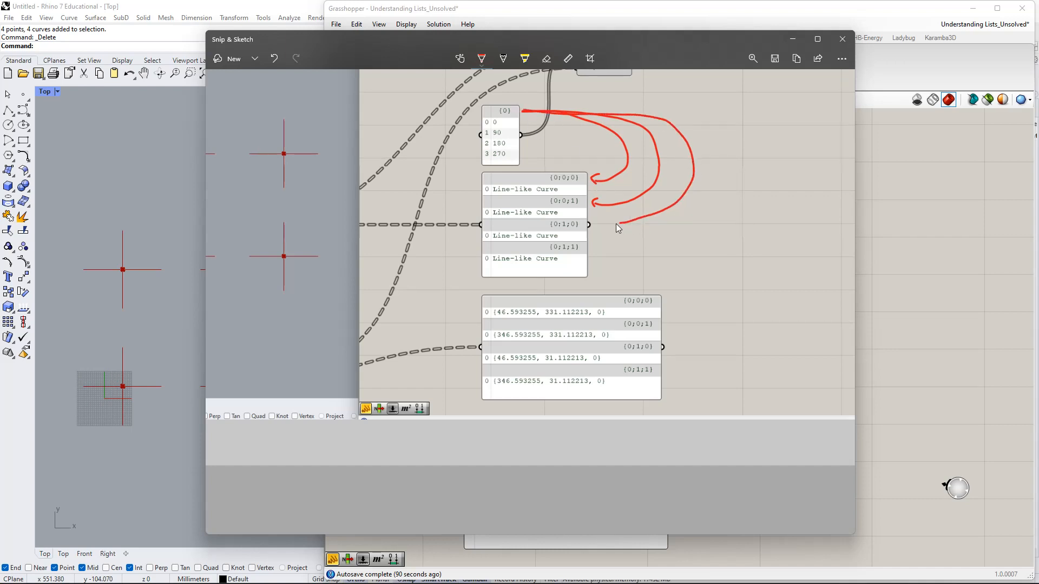
drag(615, 223, 599, 230)
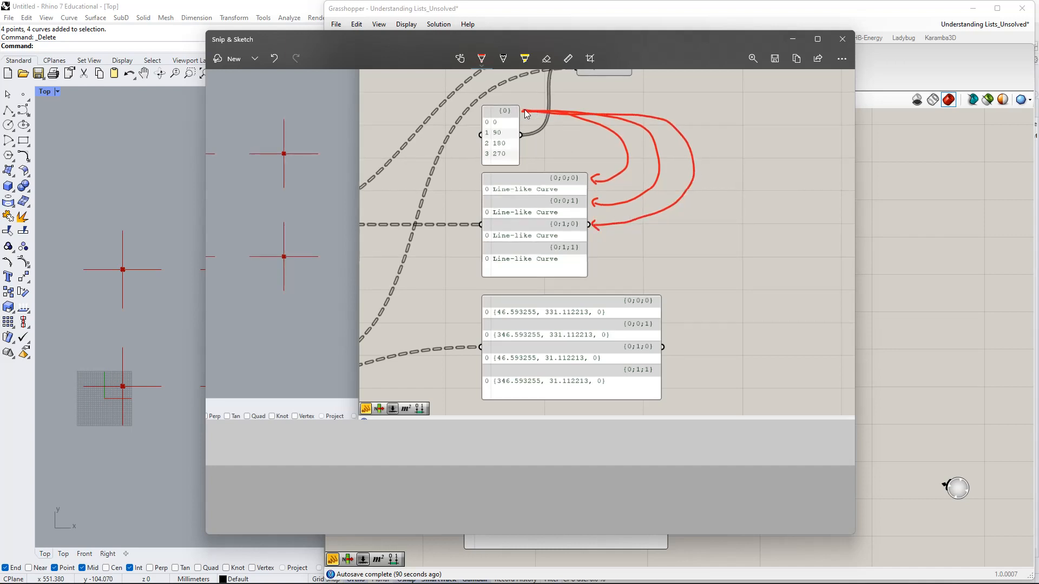
drag(525, 111, 710, 128)
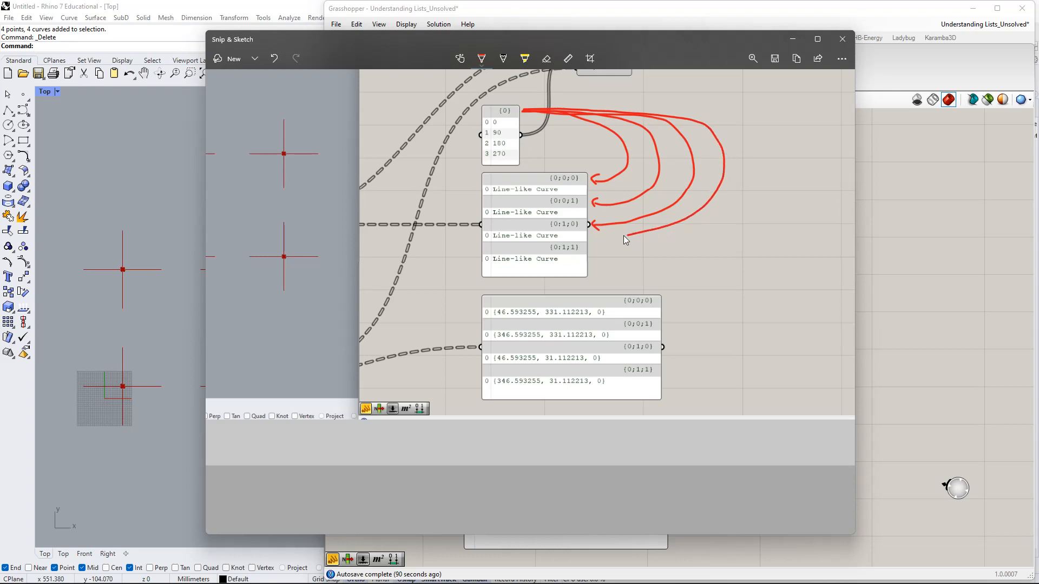
drag(596, 242, 599, 248)
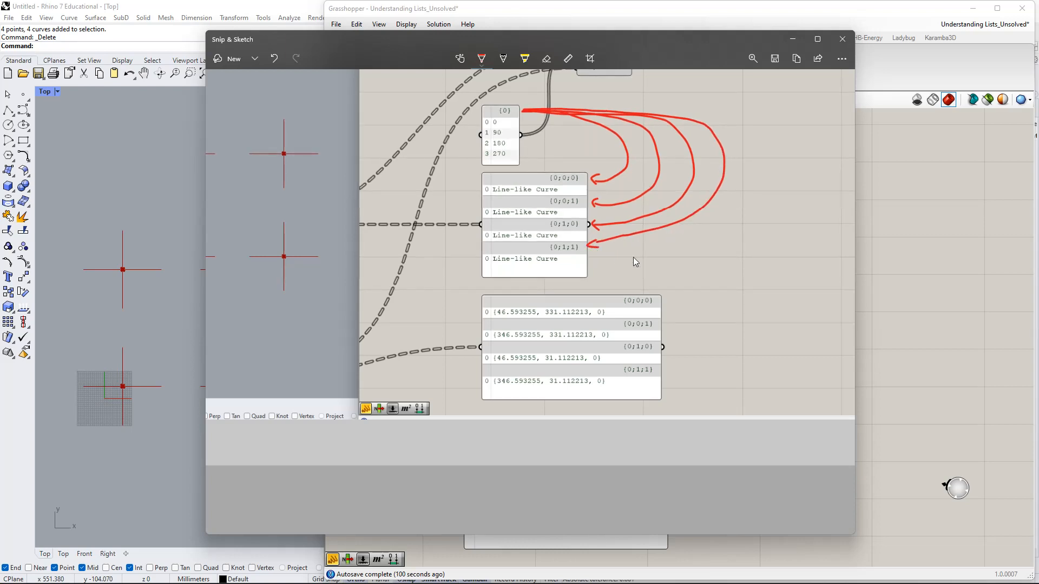
drag(685, 227, 743, 206)
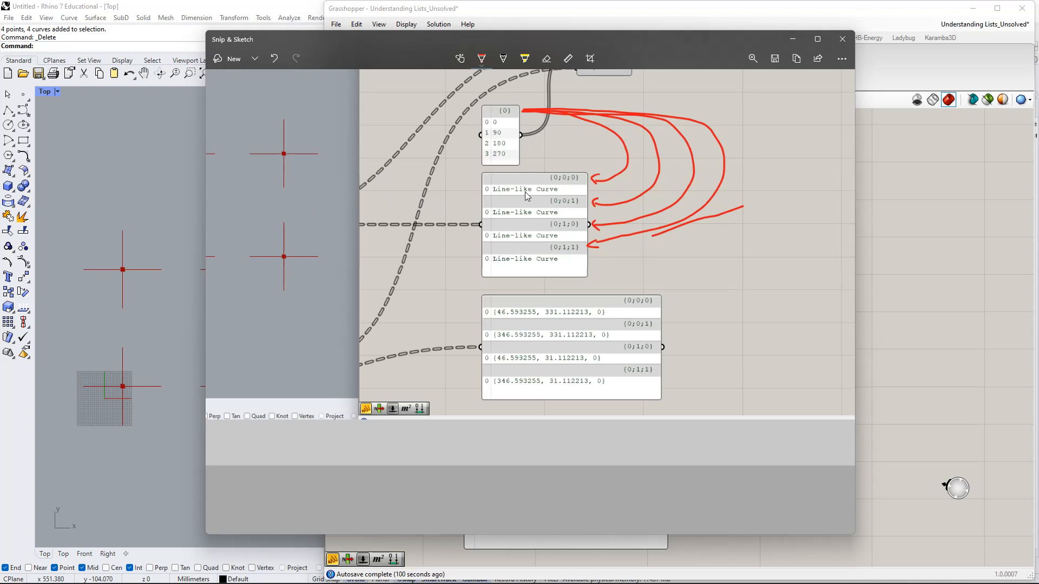
Draw red arrows linking each of the four point branches with the curve branch of the same path.
scroll(589, 108, up, 2)
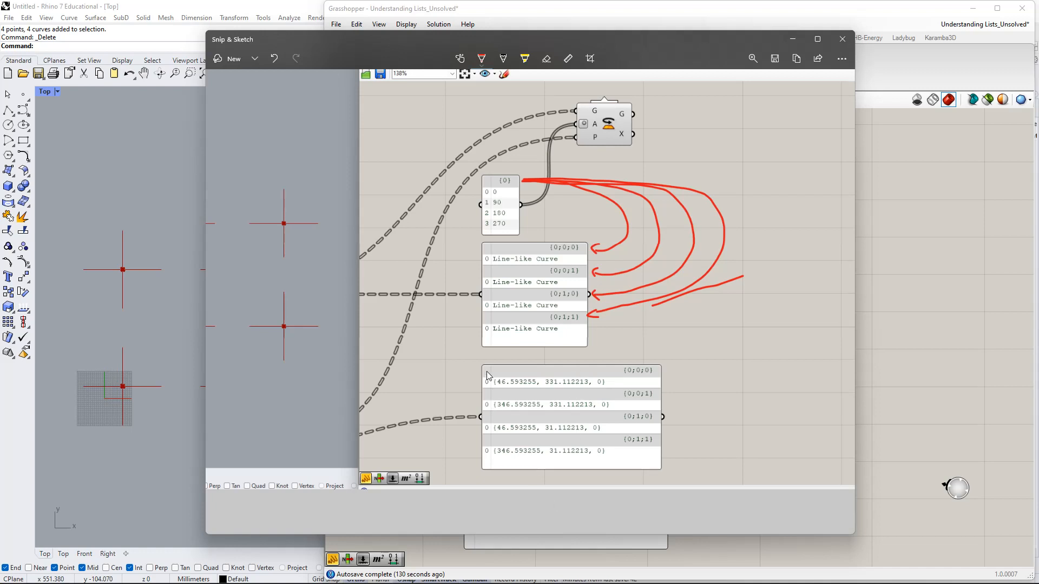
drag(487, 371, 472, 371)
drag(468, 263, 489, 258)
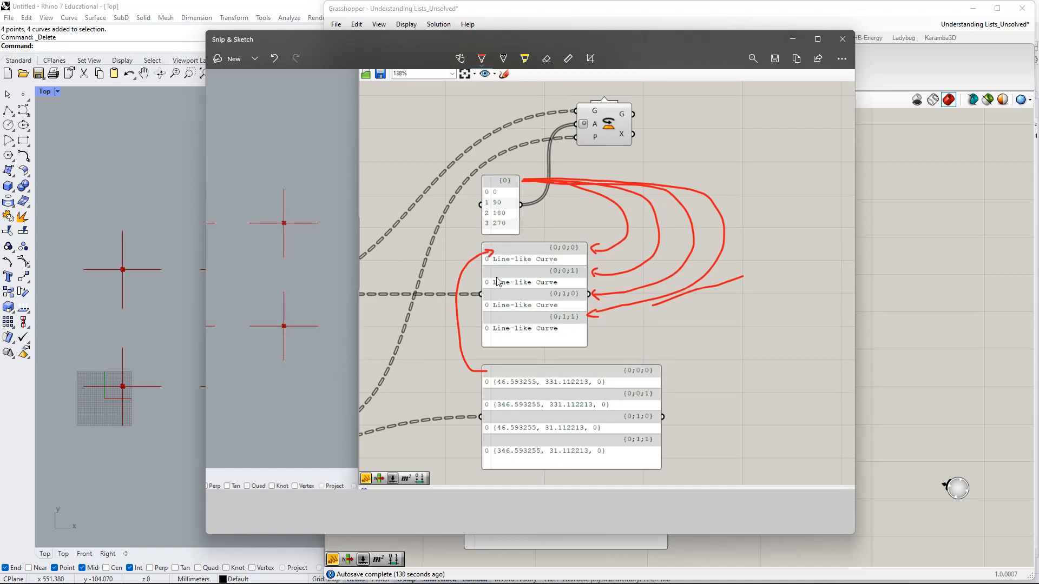
drag(495, 277, 455, 292)
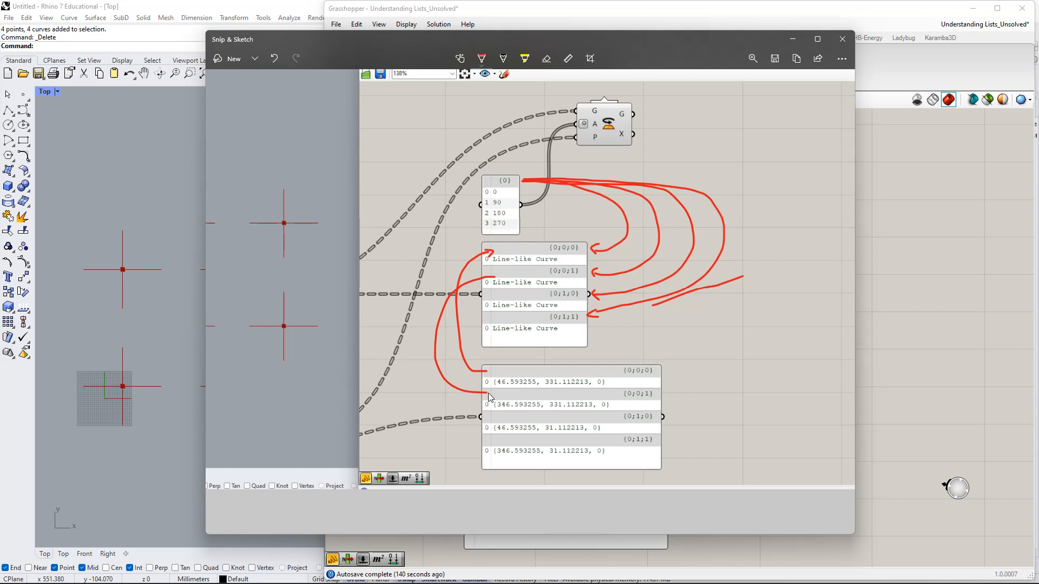
drag(488, 393, 489, 399)
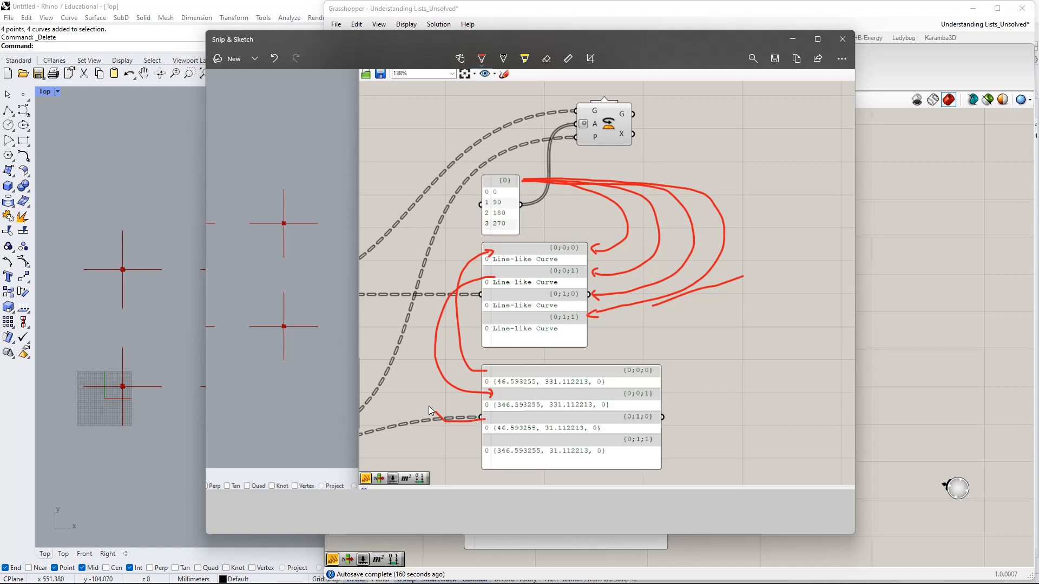
drag(429, 407, 423, 327)
drag(487, 299, 487, 306)
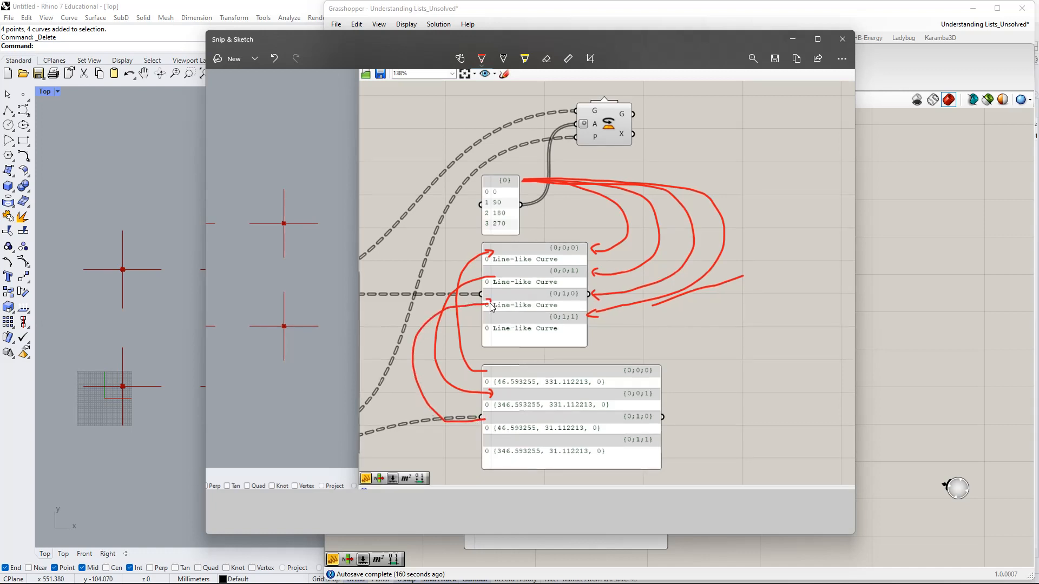
mouse_move(488, 451)
mouse_down()
mouse_move(407, 425)
mouse_move(464, 335)
mouse_move(483, 335)
mouse_up()
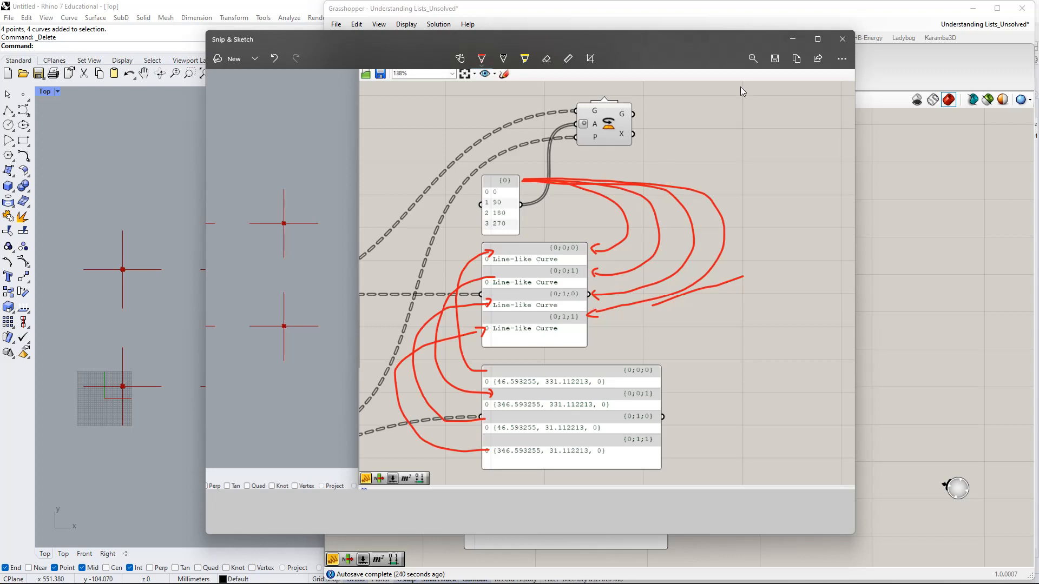
Minimise the annotated snip and open the Understanding Lists_Case Study_Bamboo Pavilion definition in Grasshopper, framing its geometry in Rhino.
click(793, 40)
mouse_move(998, 28)
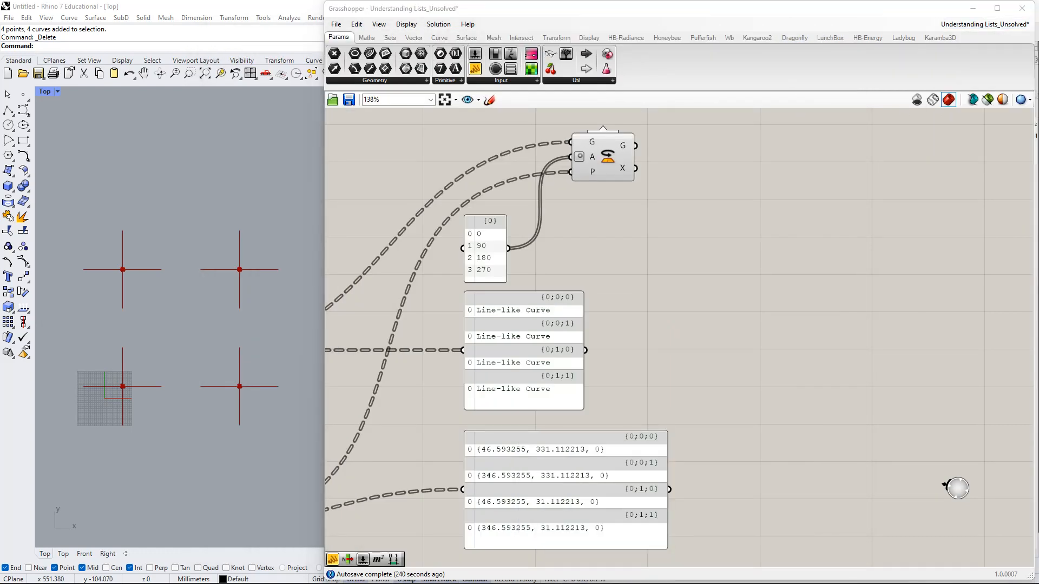
drag(0, 325, 682, 297)
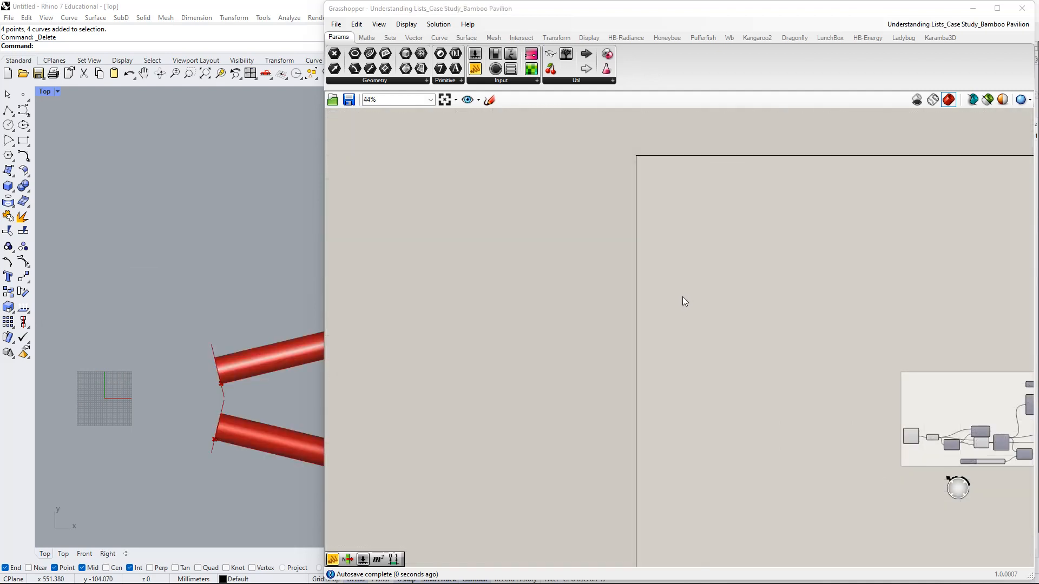
scroll(204, 319, down, 5)
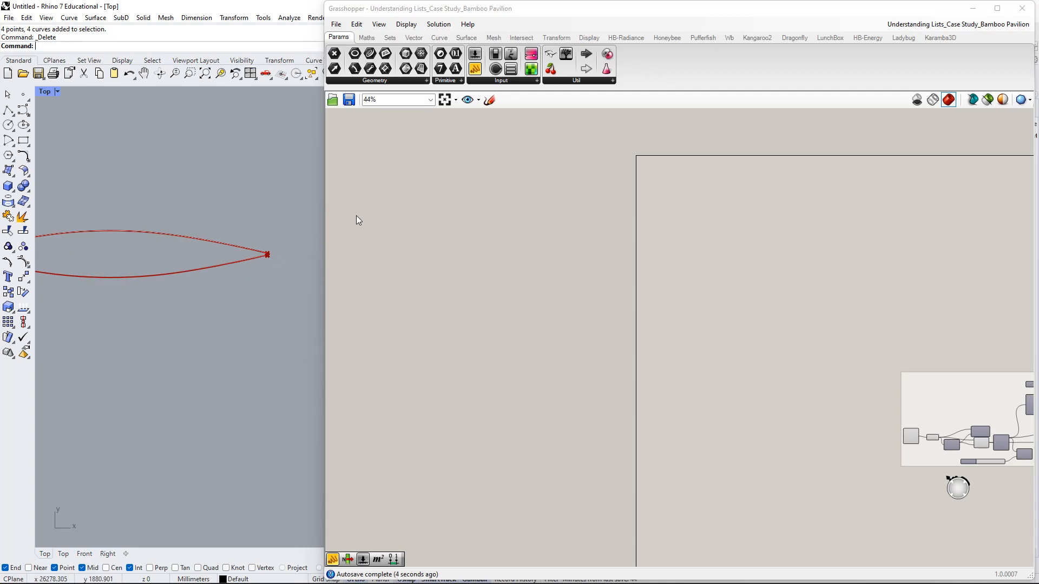
Narrow the Grasshopper window to expose more of the Rhino viewport and switch that viewport to Perspective.
drag(326, 232, 565, 237)
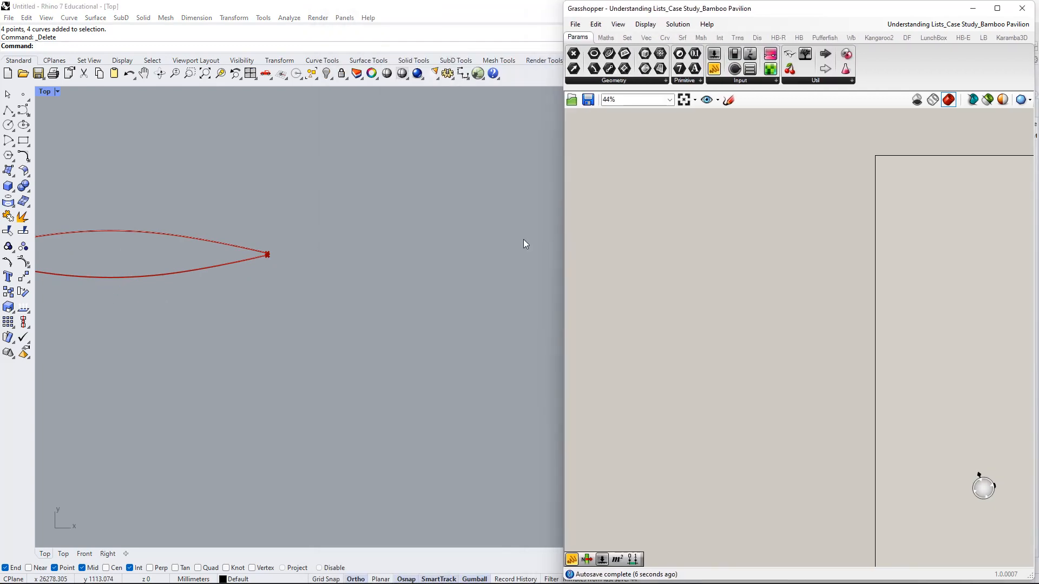
right_drag(157, 302, 341, 327)
text(pp)
key(Return)
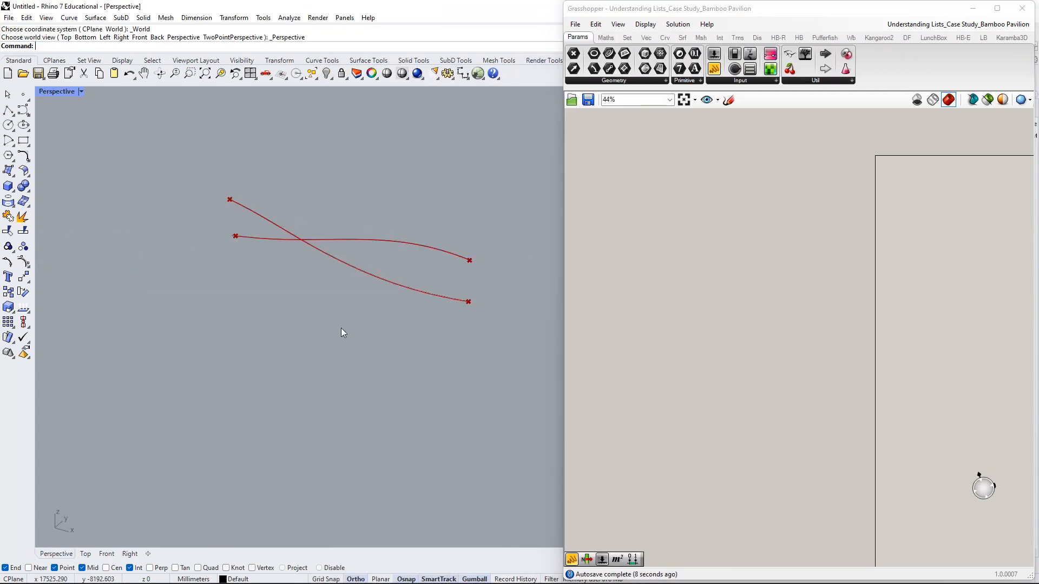
Examine the two crossing bamboo curves and their end points in Rhino from several angles.
scroll(430, 283, up, 5)
scroll(502, 249, up, 4)
right_drag(502, 252, 303, 340)
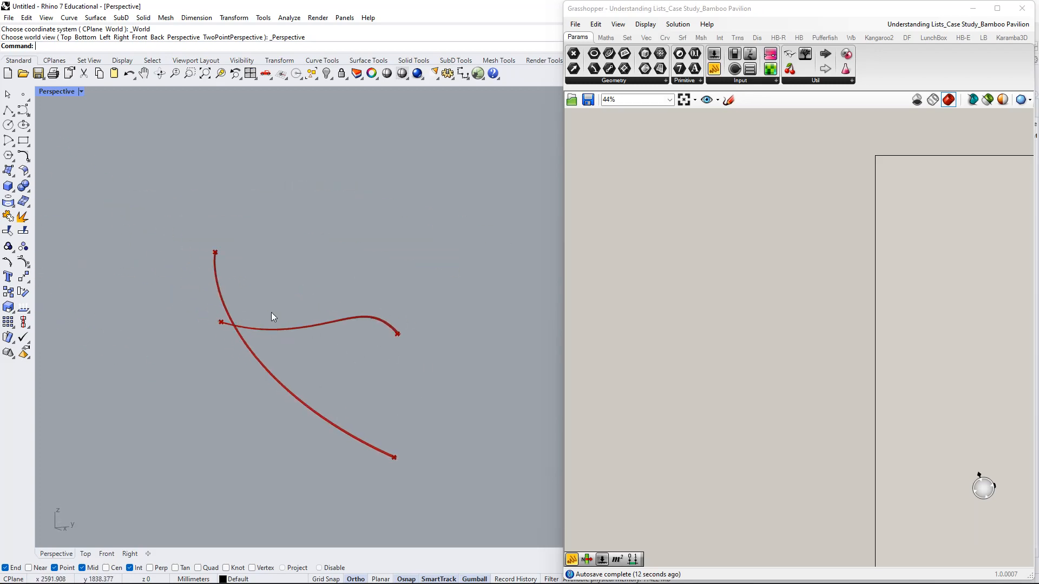
right_drag(264, 291, 381, 279)
right_drag(326, 115, 187, 395)
right_drag(256, 484, 122, 356)
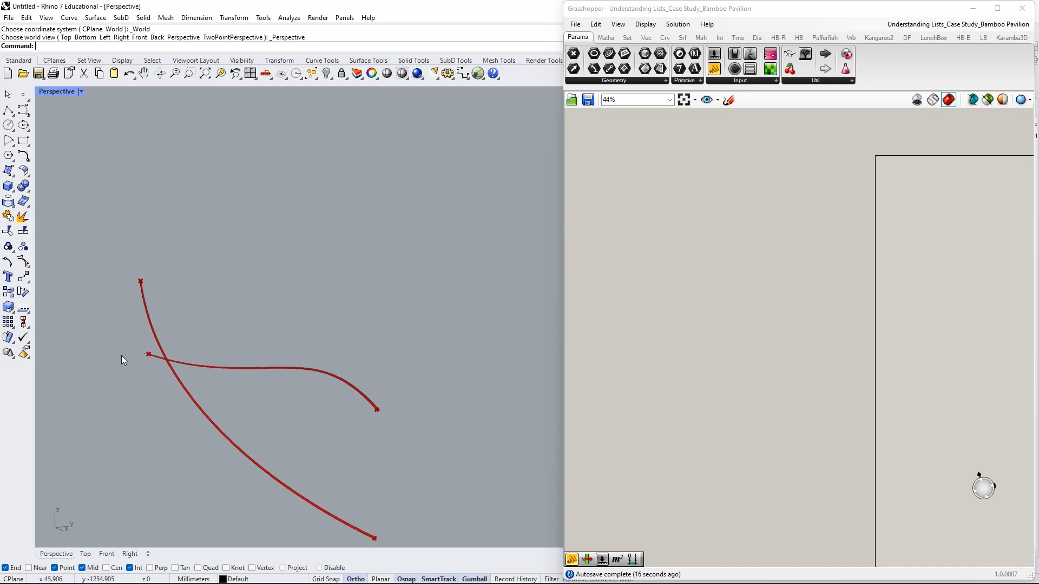
right_drag(278, 456, 399, 445)
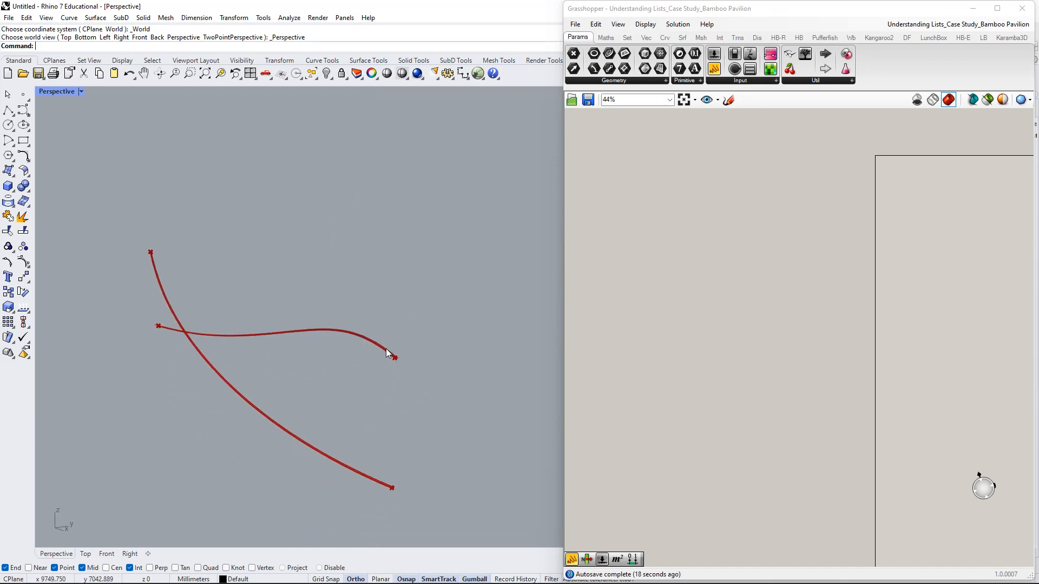
right_drag(329, 487, 276, 411)
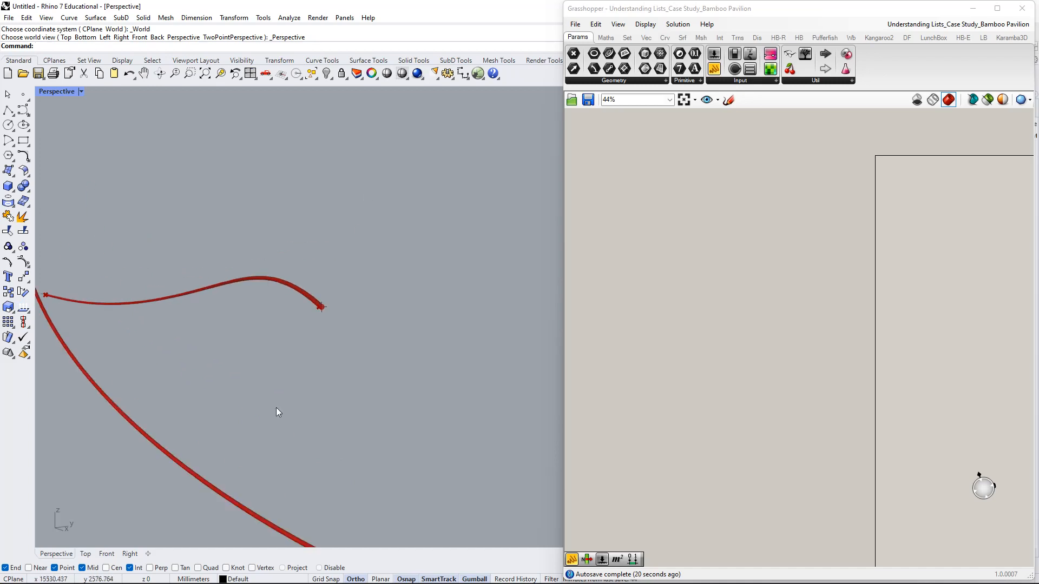
Inspect one pipe's circular end up close, checking the crossing lines and plane at its centre, including from the side.
scroll(326, 258, up, 6)
scroll(333, 381, up, 6)
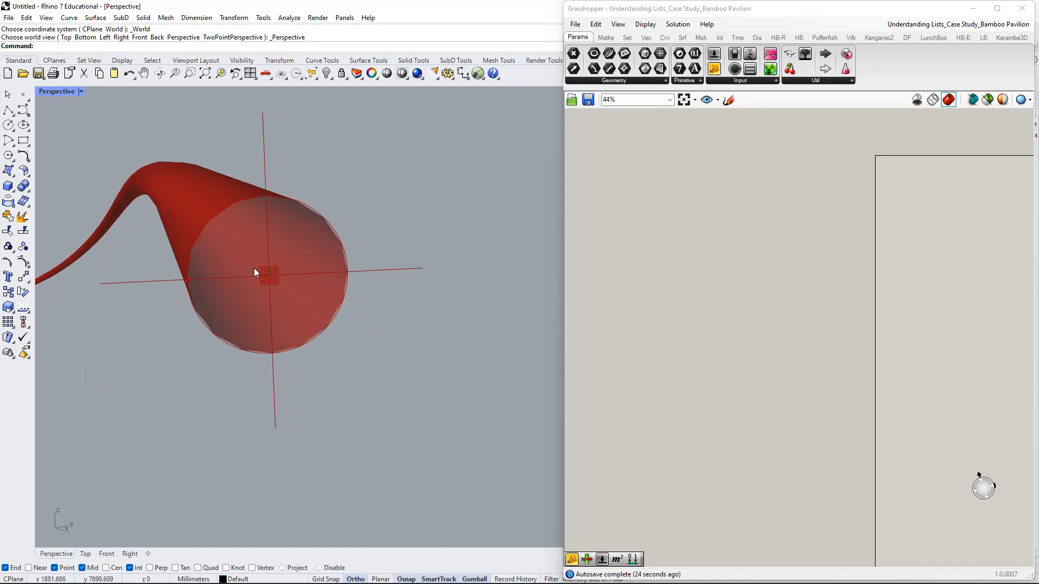
right_drag(325, 244, 334, 235)
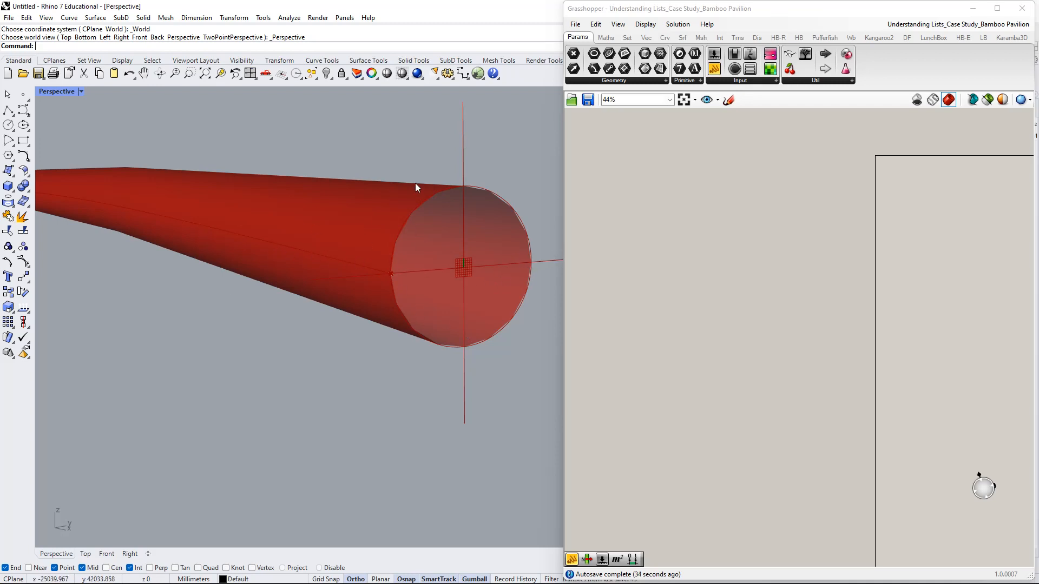
scroll(485, 288, down, 3)
shift+right_drag(485, 287, 400, 292)
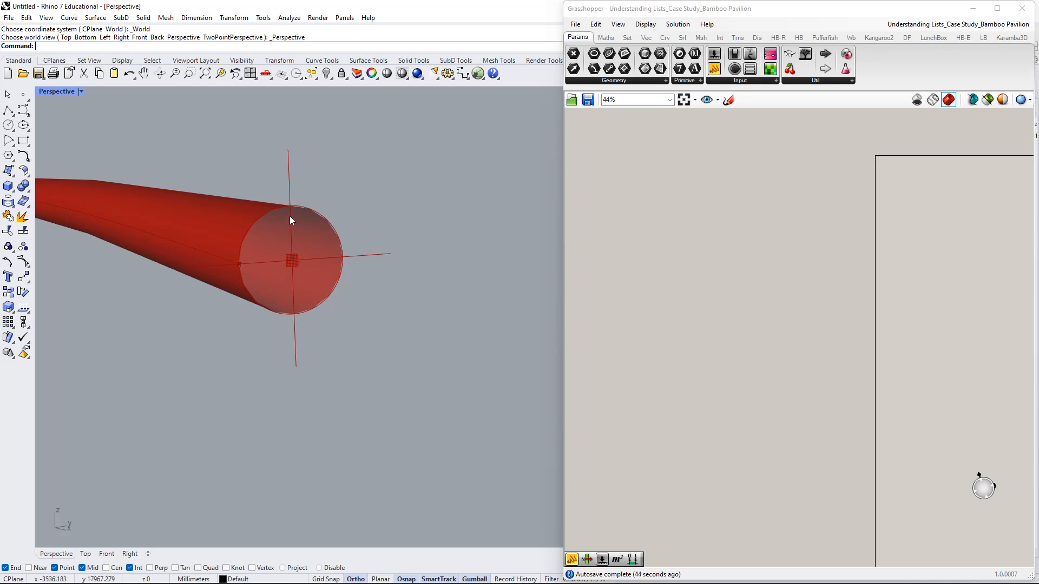
right_drag(307, 288, 539, 230)
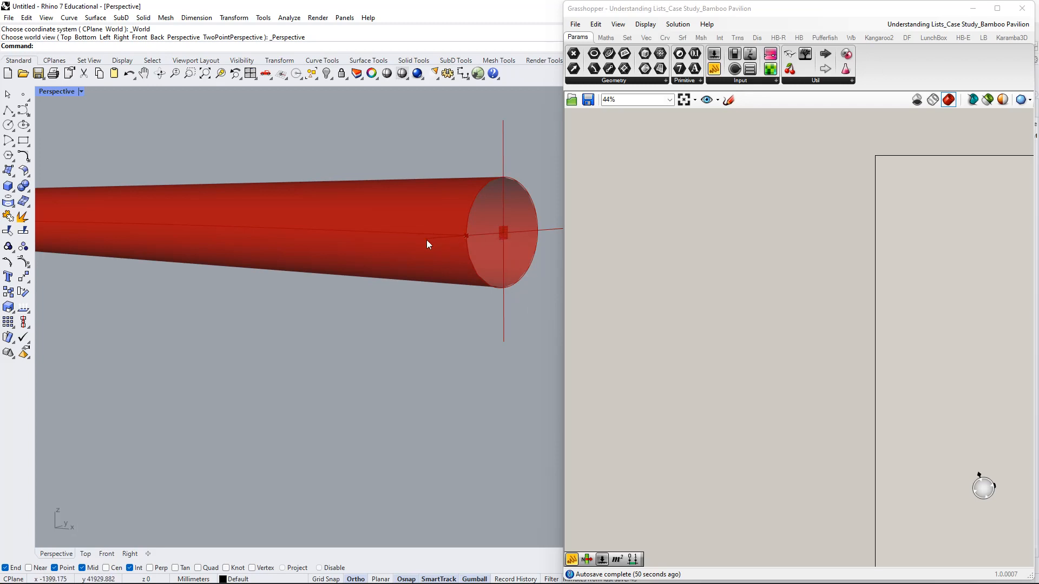
right_drag(426, 239, 341, 247)
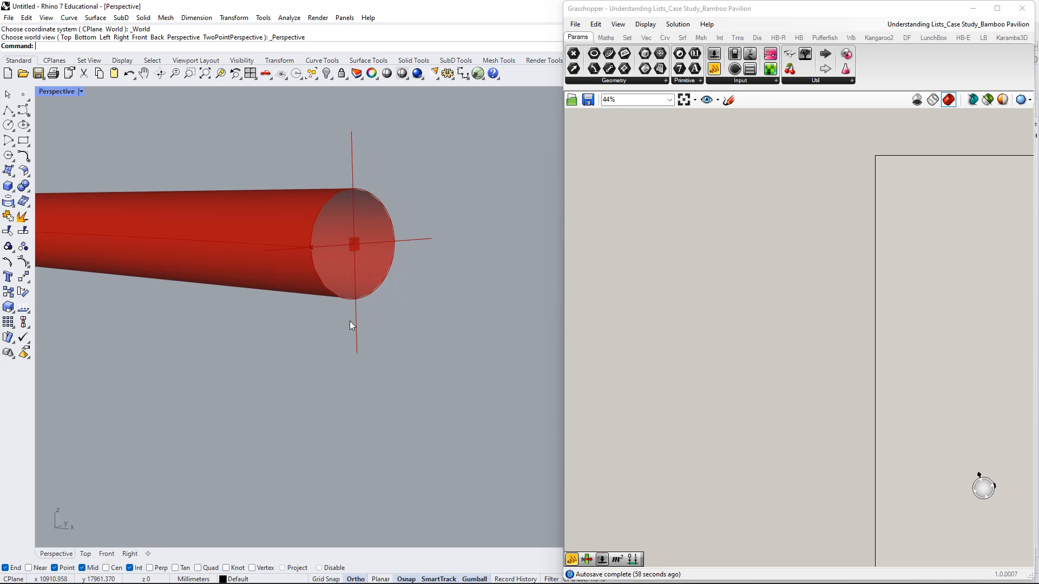
right_drag(349, 325, 333, 381)
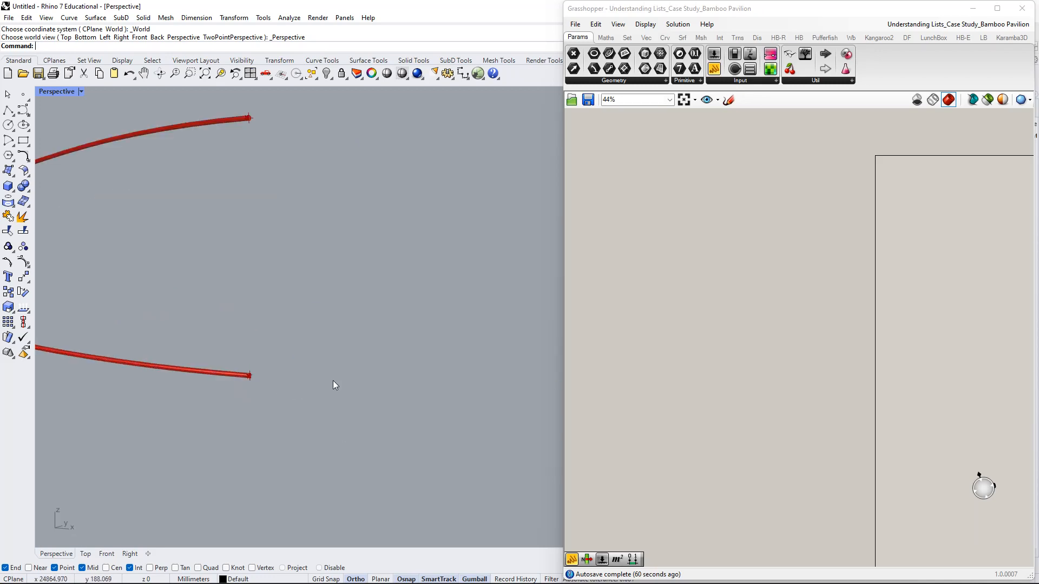
scroll(925, 298, down, 5)
Locate the case study group and select its Deconstruct Brep component to highlight the corresponding geometry in Rhino.
right_drag(925, 316, 546, 321)
scroll(698, 342, up, 1)
scroll(540, 355, up, 2)
scroll(623, 342, up, 4)
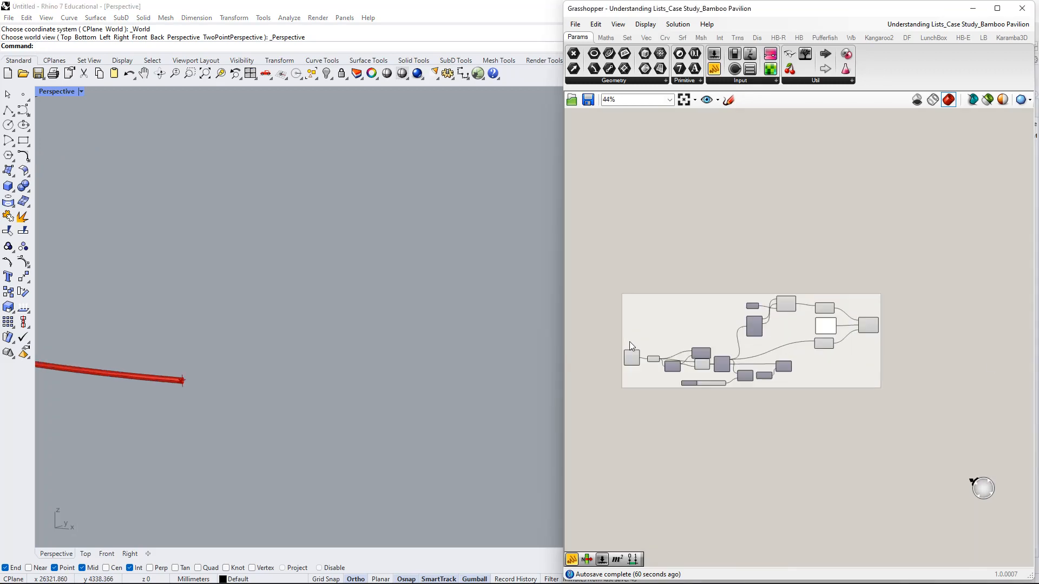
scroll(630, 352, up, 5)
click(594, 339)
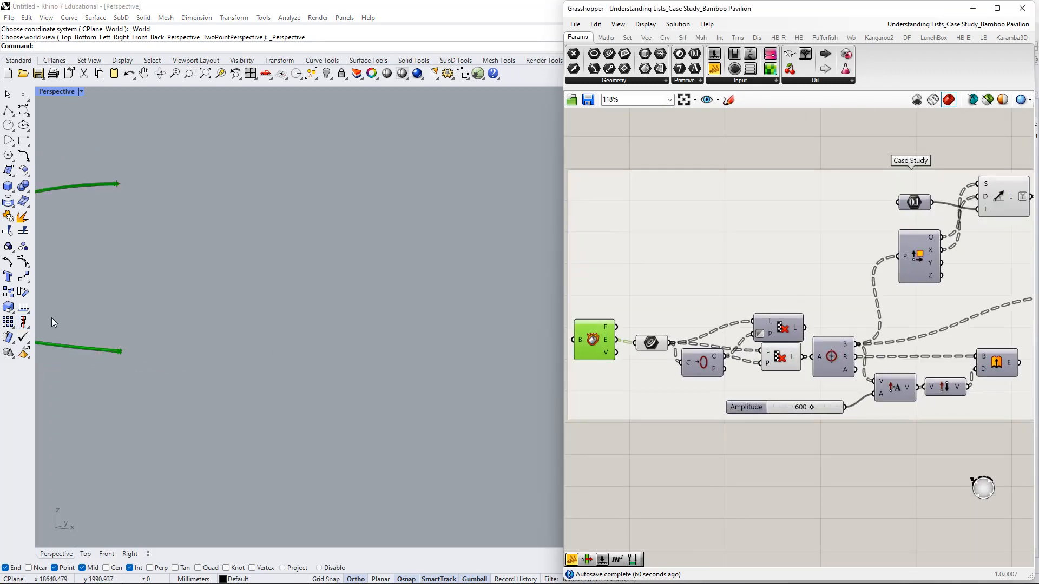
right_drag(53, 322, 457, 334)
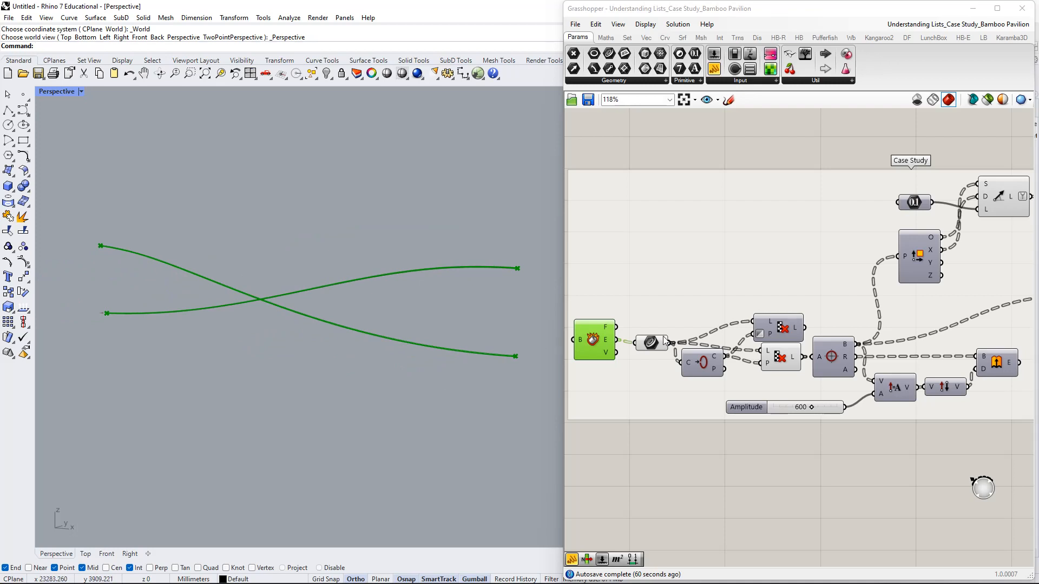
Raise the curve parameter slightly above the Deconstruct Brep output and select the Closed component beside it.
scroll(665, 340, up, 1)
drag(653, 349, 663, 331)
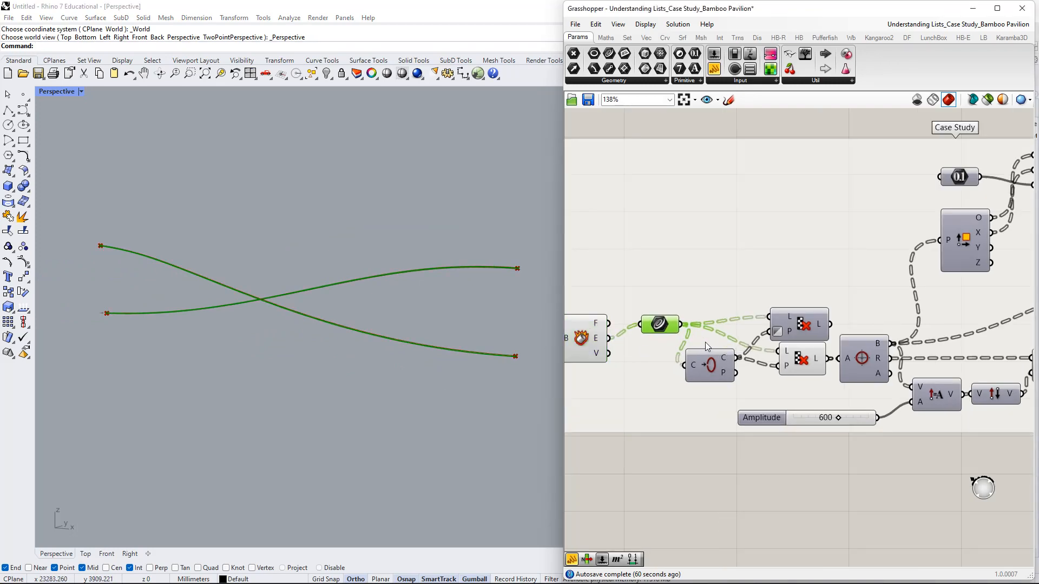
right_drag(707, 346, 645, 323)
click(656, 342)
Reposition the Deconstruct Arc, Line SDL and upper Flatten Tree components so their wires can be followed more clearly.
right_drag(779, 324, 693, 292)
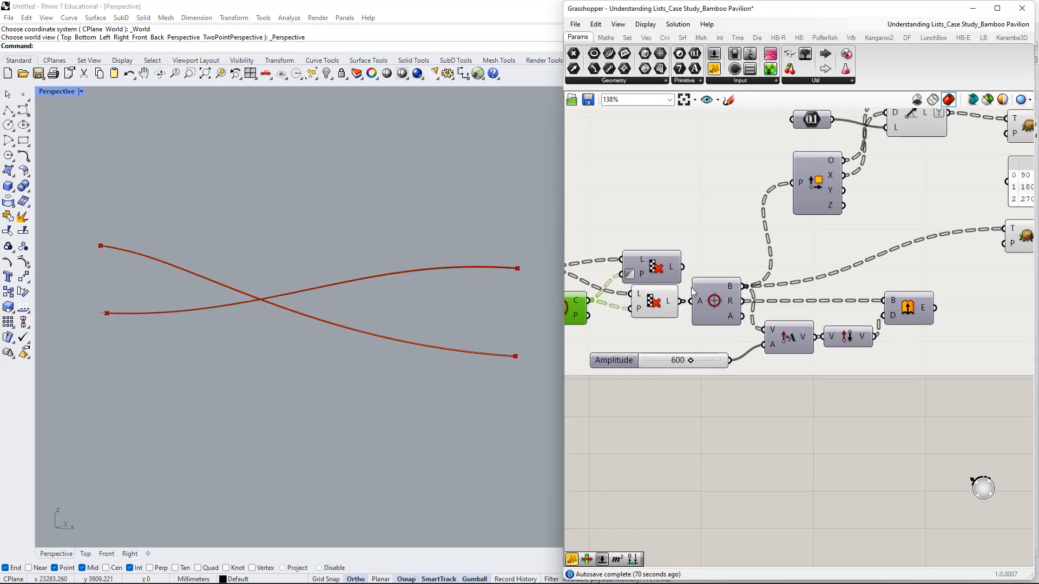
drag(691, 288, 720, 359)
right_drag(794, 356, 744, 363)
drag(674, 348, 684, 272)
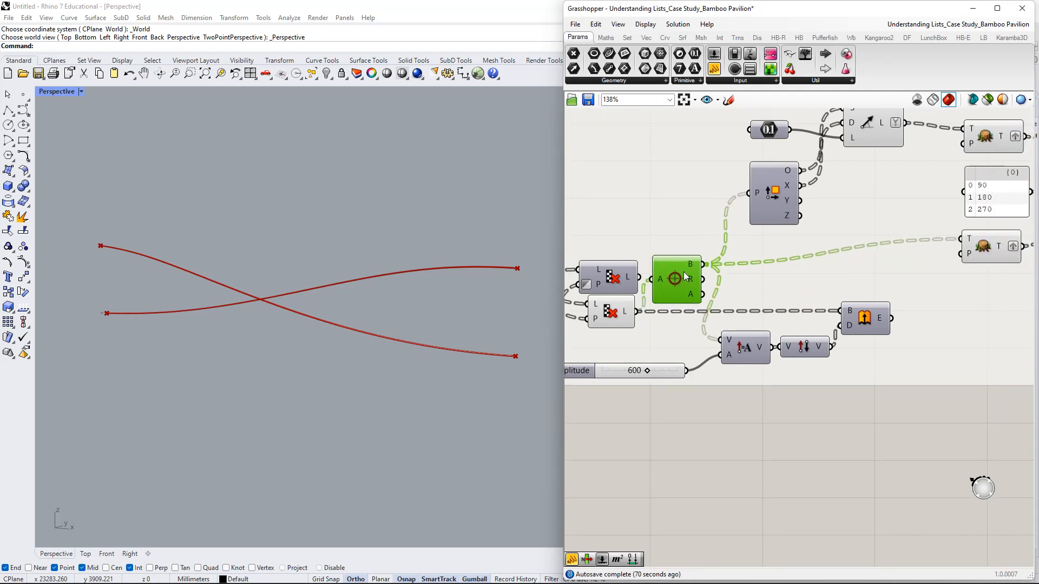
right_drag(836, 269, 776, 315)
right_drag(821, 282, 756, 320)
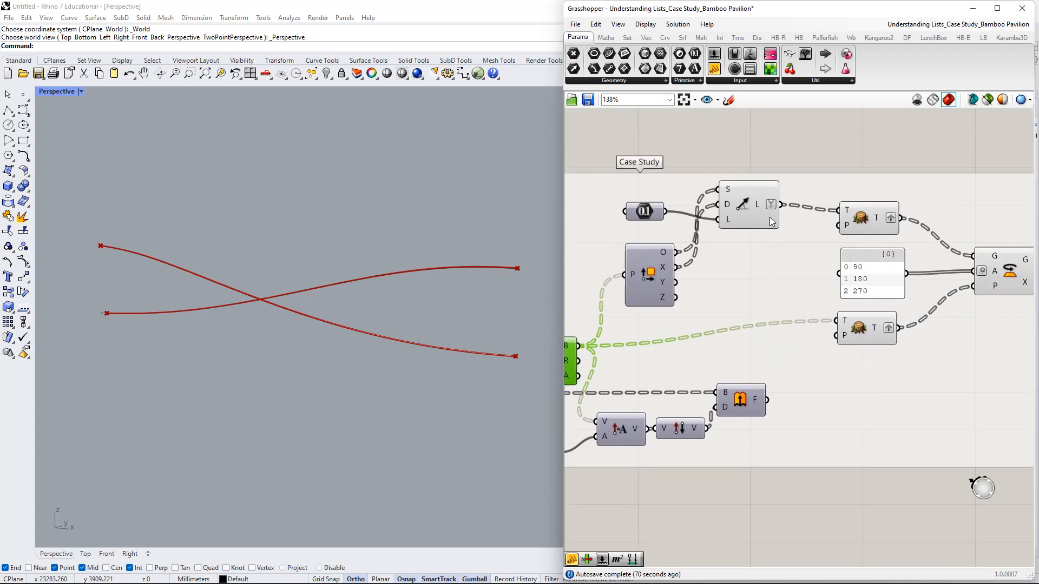
drag(769, 217, 770, 259)
drag(868, 219, 868, 227)
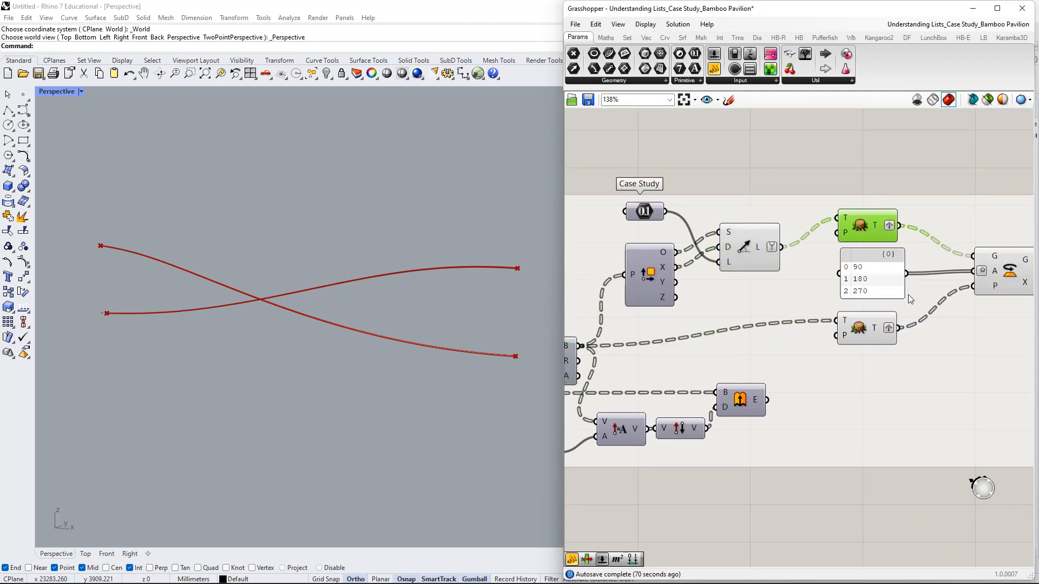
Add a panel to the upper Flatten Tree output, widen it to list all line branches and place it above the group.
right_drag(910, 300, 762, 303)
right_drag(824, 216, 777, 274)
double_click(785, 216)
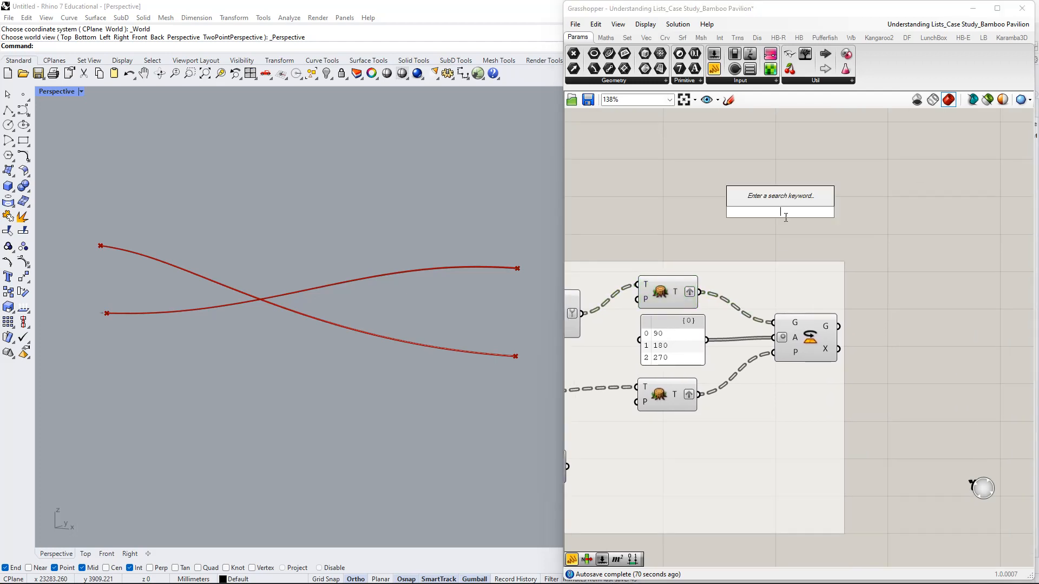
text(panel)
key(Return)
drag(719, 211, 701, 292)
right_drag(772, 234, 750, 226)
drag(819, 214, 950, 214)
drag(819, 242, 820, 287)
drag(819, 241, 823, 188)
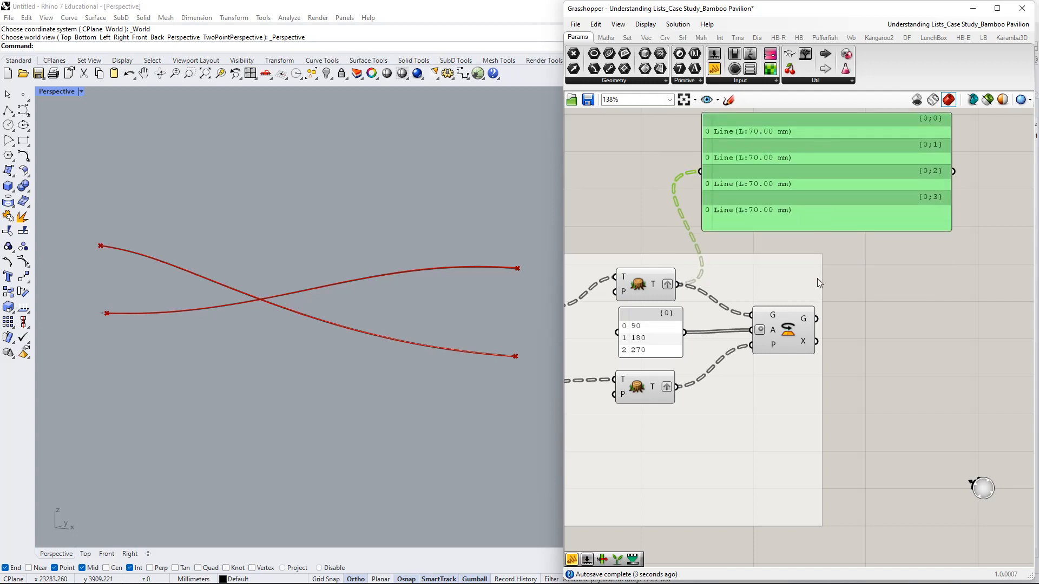
Add a panel to the lower Flatten Tree output and enlarge it to list all plane branches.
right_drag(819, 283, 852, 161)
double_click(846, 318)
text(panel)
key(Return)
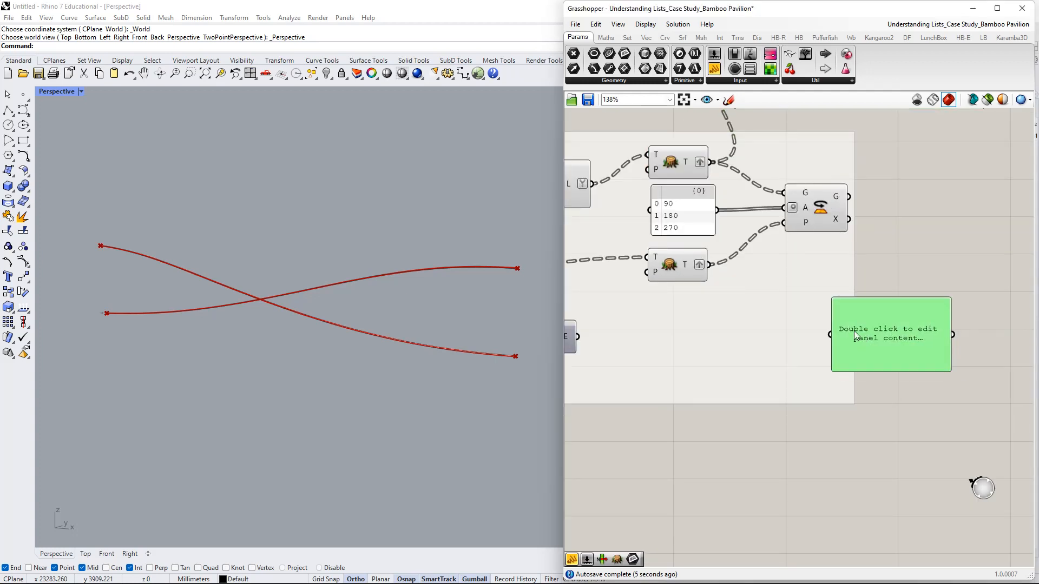
drag(854, 335, 708, 264)
right_drag(841, 349, 812, 382)
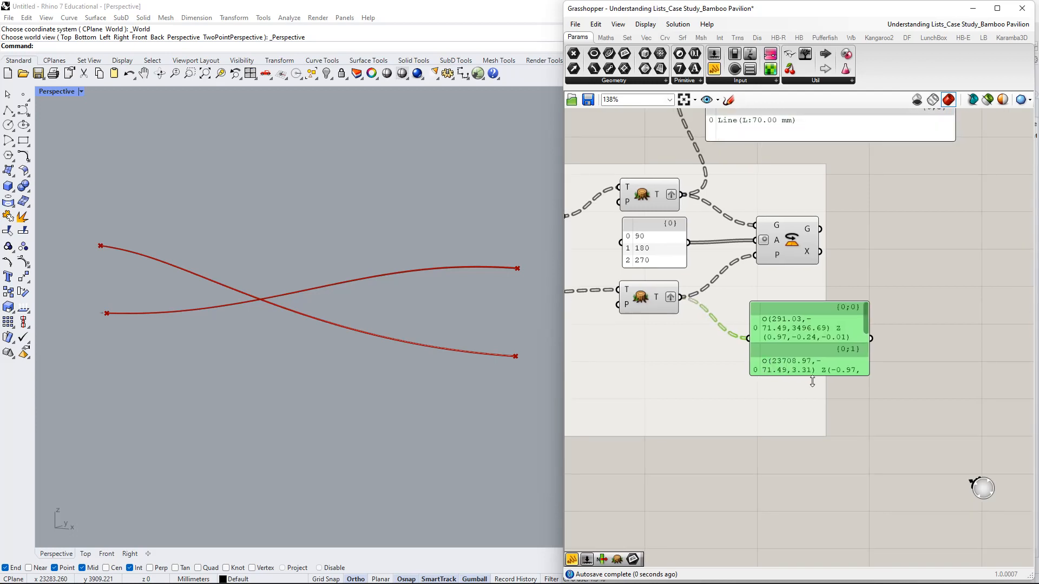
drag(869, 375, 999, 413)
scroll(892, 365, down, 1)
right_drag(815, 334, 814, 366)
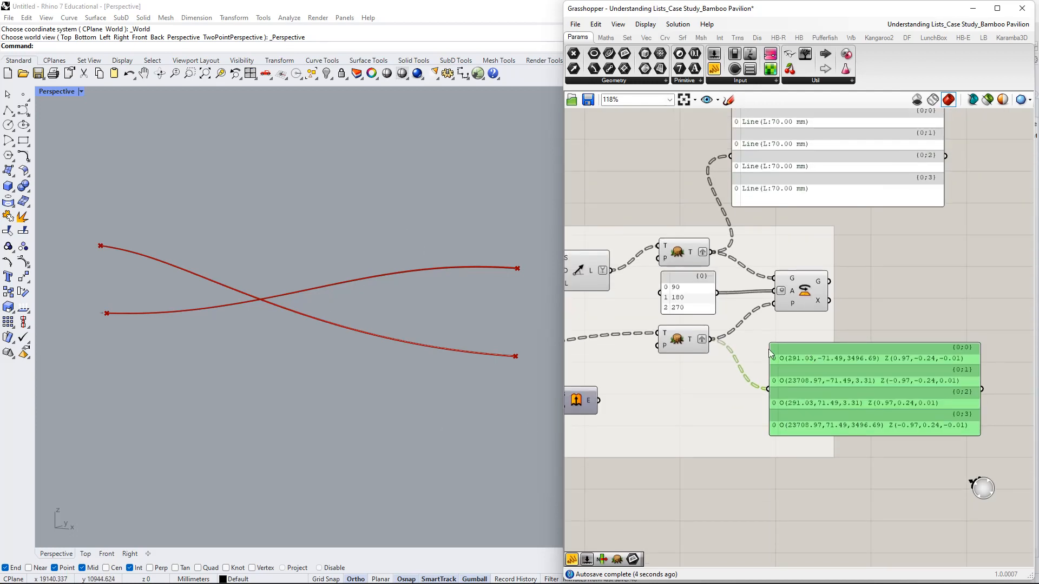
scroll(770, 353, down, 1)
Add a panel to the Line SDL output and adjust it to show the lines in both branches.
right_drag(360, 248, 541, 309)
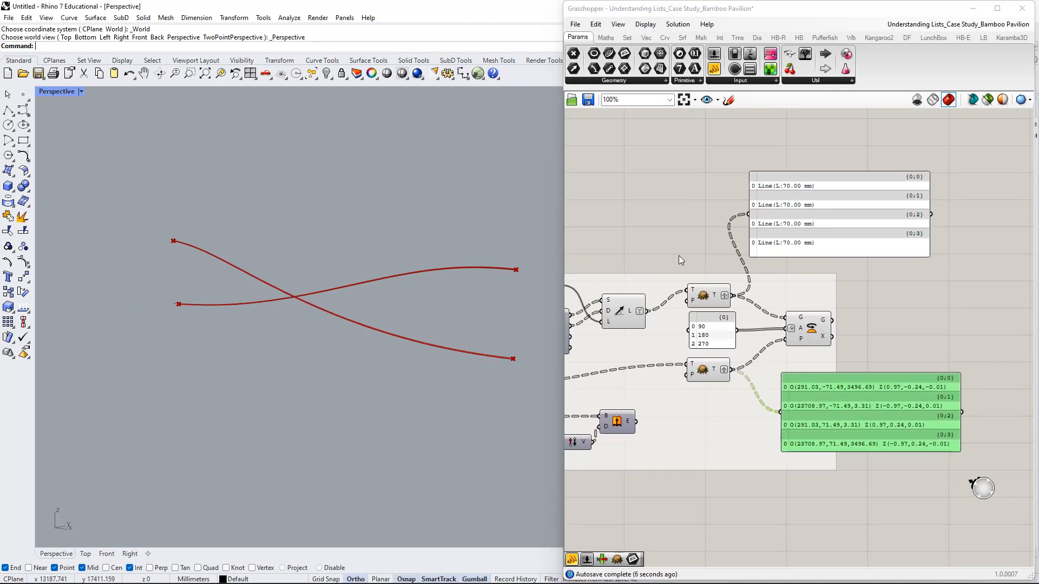
right_drag(680, 258, 894, 228)
double_click(879, 201)
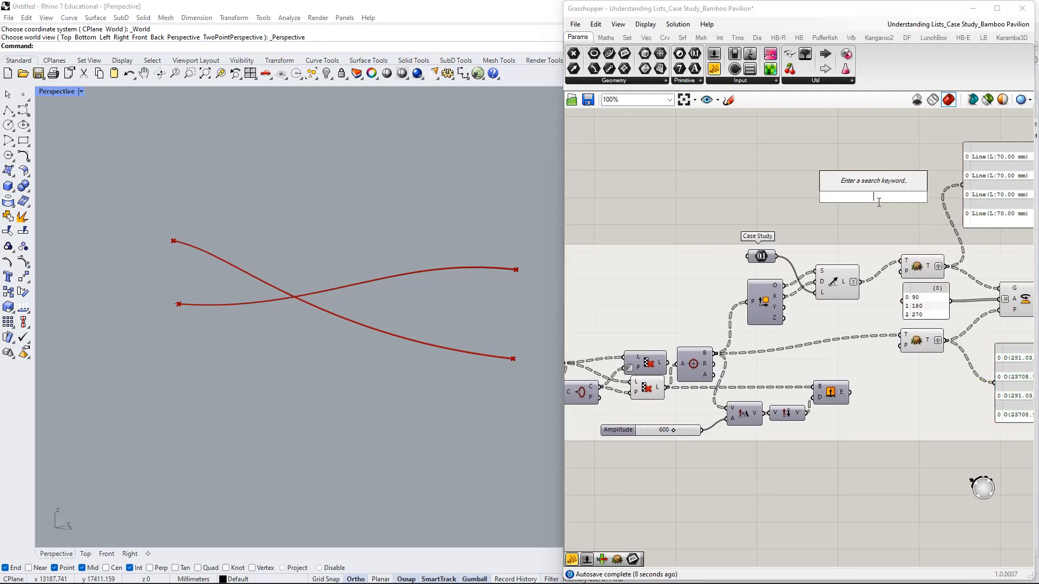
text(//)
key(Return)
drag(830, 199, 863, 290)
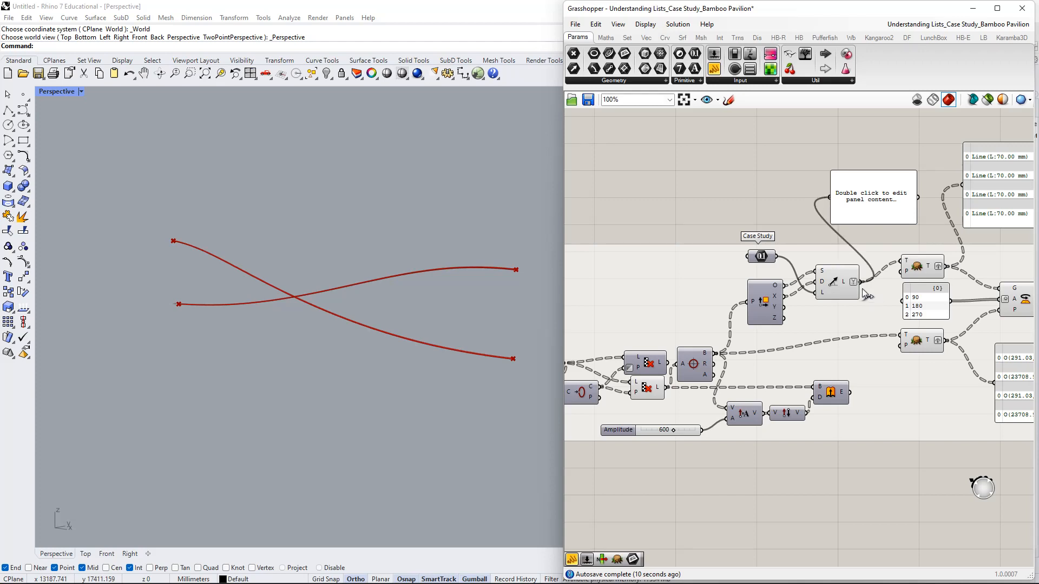
right_drag(890, 292, 795, 324)
drag(780, 246, 842, 209)
right_drag(810, 201, 782, 194)
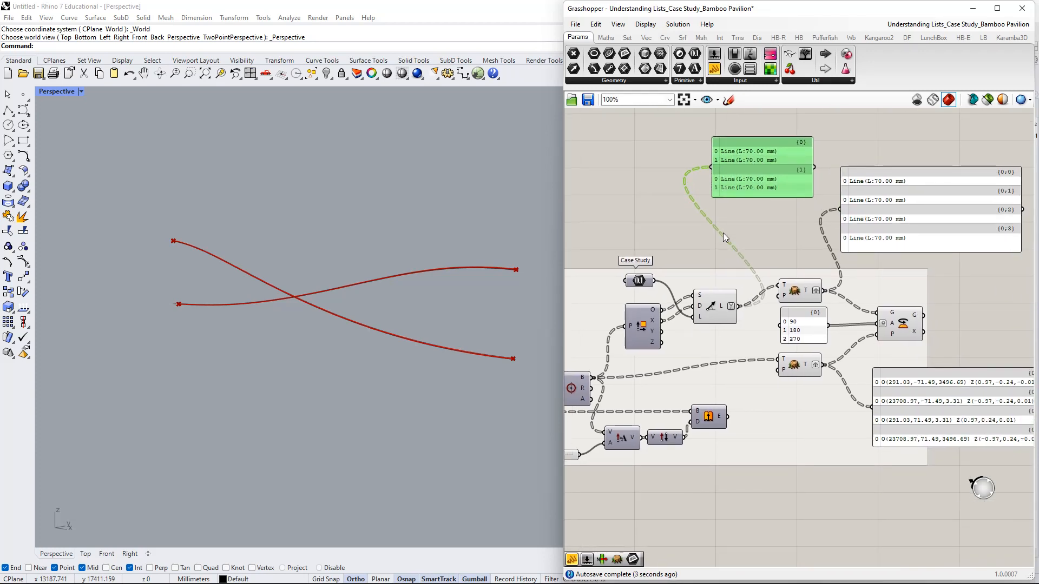
Add a panel to the Deconstruct Plane origin output and widen it to show the points of both branches.
right_drag(734, 230, 763, 213)
double_click(732, 212)
text(//)
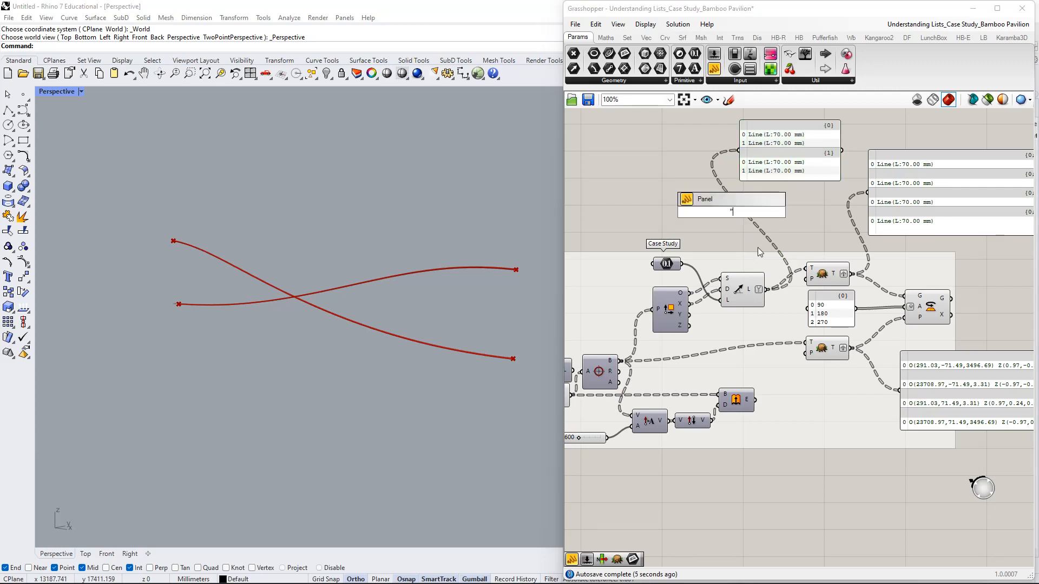
key(Return)
drag(688, 212, 634, 168)
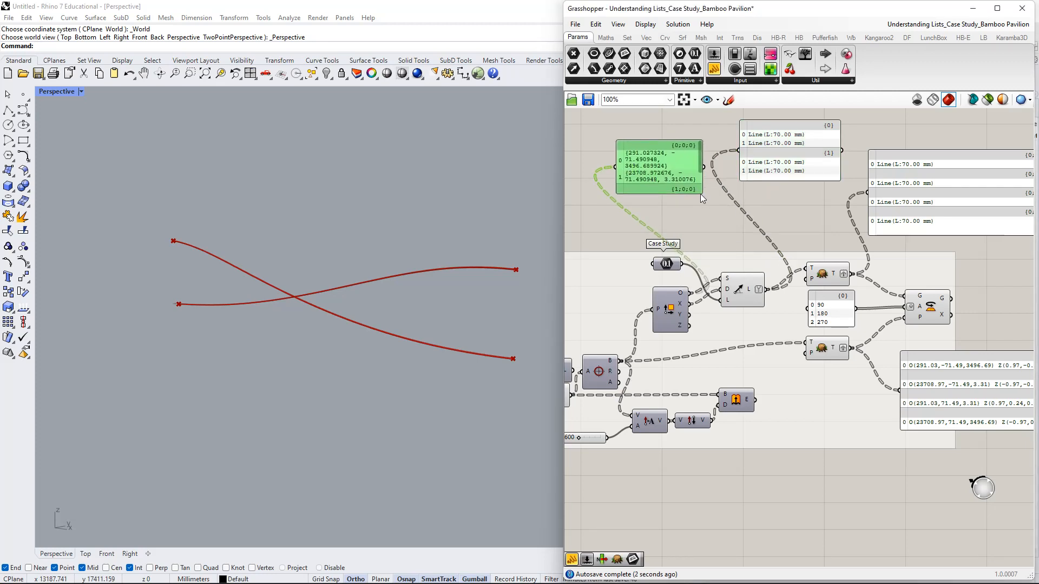
drag(706, 198, 807, 208)
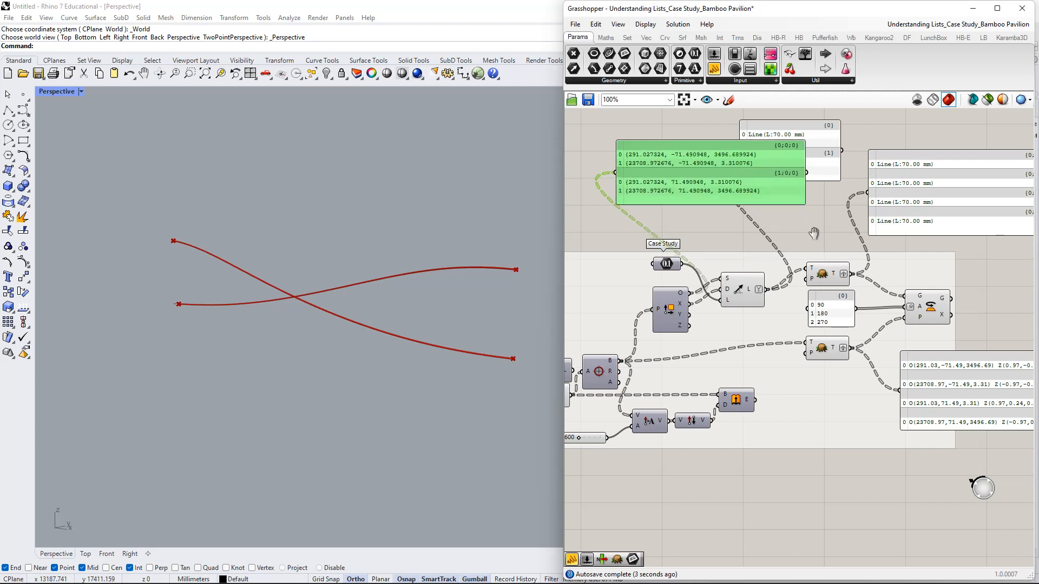
Compare the line and plane branches feeding Rotate, and shift the grafted lines panel slightly away from the group.
right_drag(815, 217, 729, 246)
right_drag(929, 345, 872, 281)
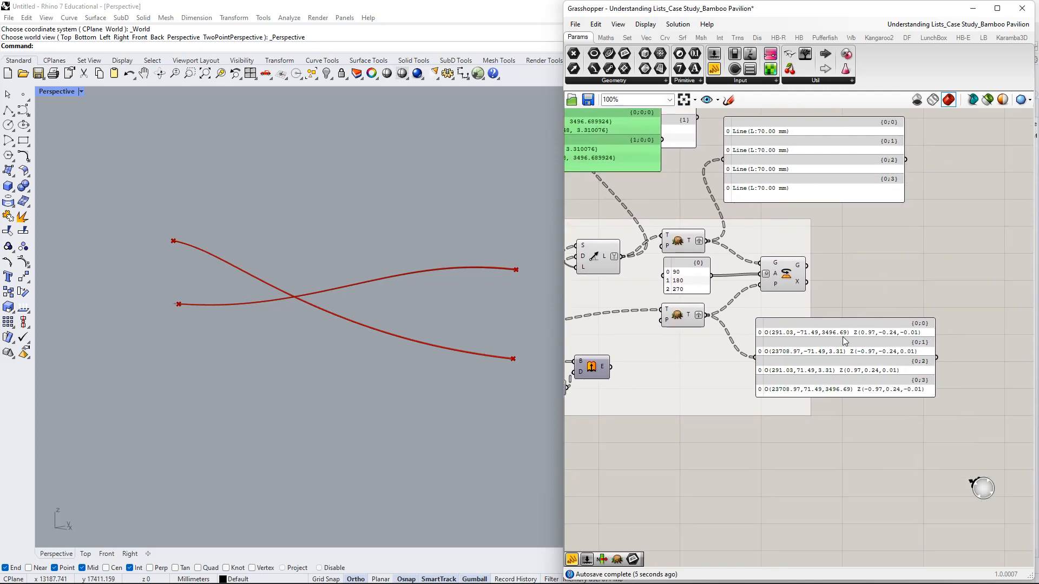
right_drag(831, 314, 822, 325)
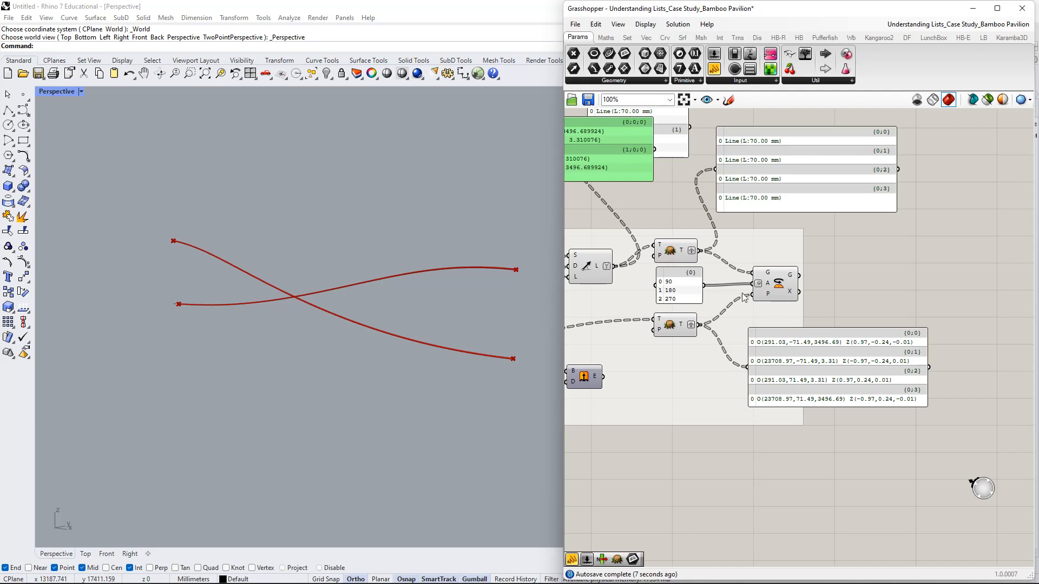
drag(802, 150, 826, 143)
scroll(382, 262, up, 1)
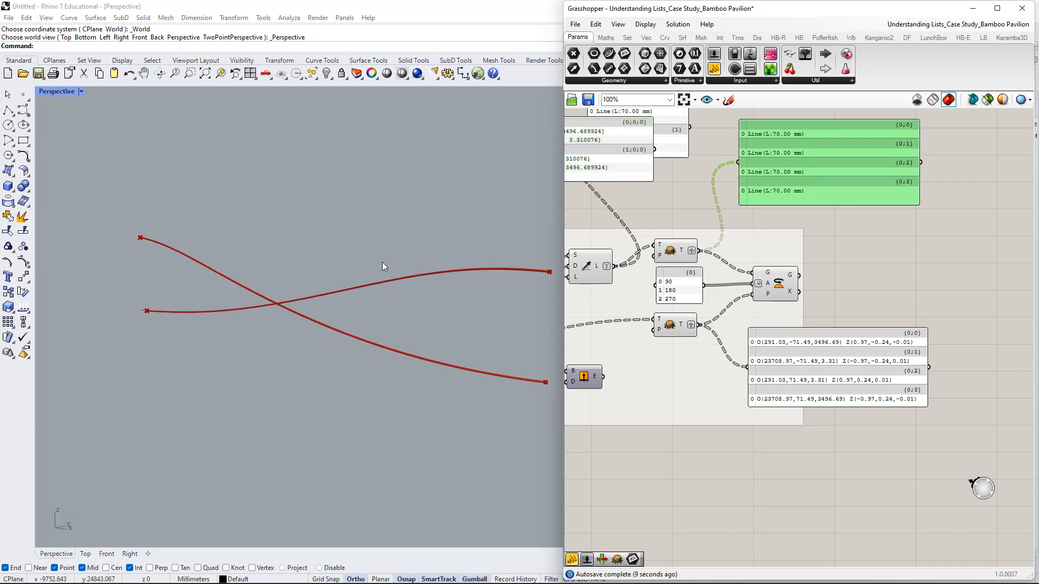
Delete the Line SDL output panel and the Deconstruct Plane origin panel above the group, keeping the grafted lines panel.
scroll(404, 271, down, 1)
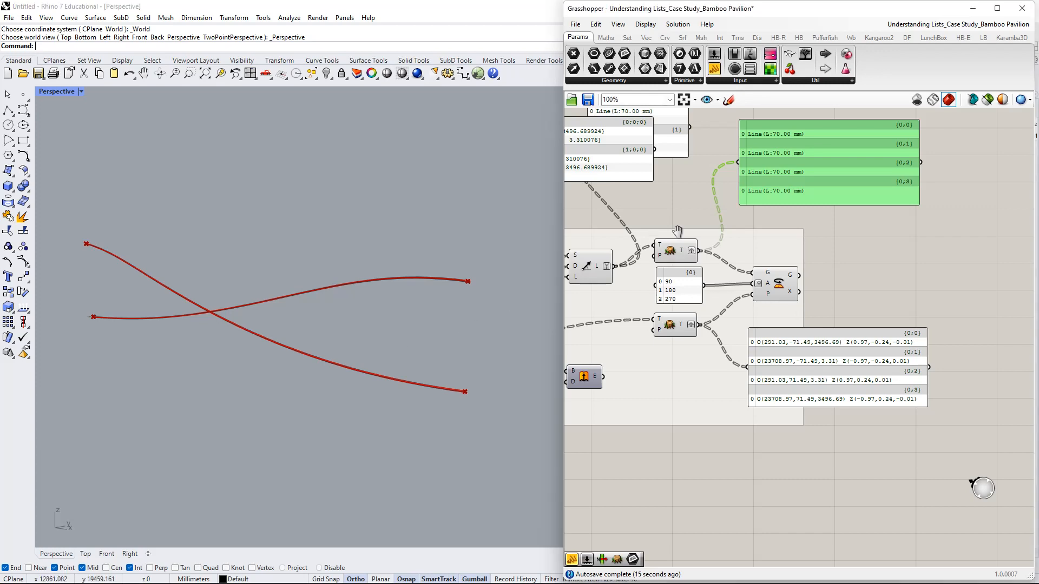
right_drag(677, 231, 704, 278)
drag(814, 230, 825, 225)
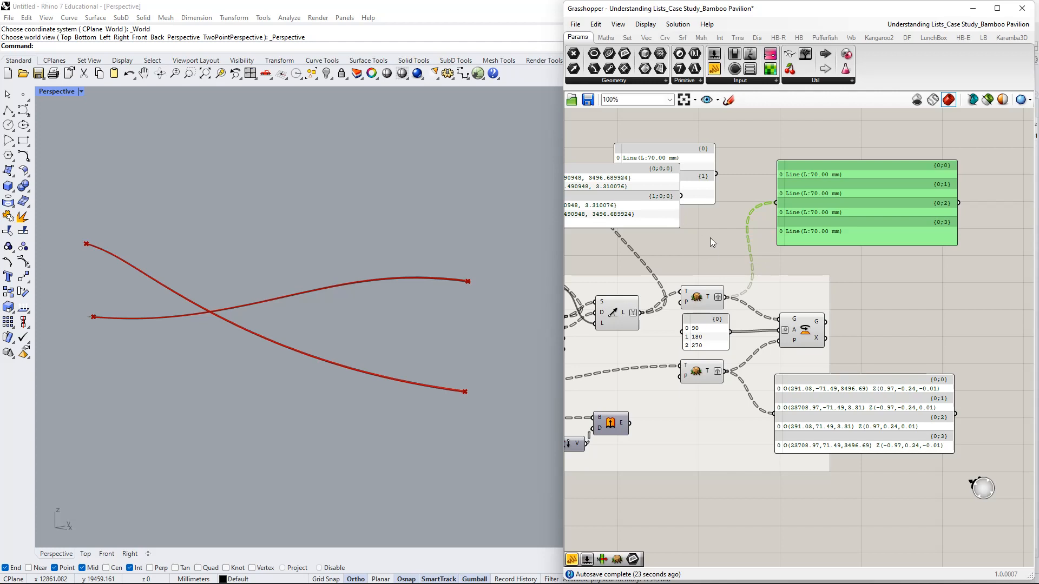
drag(710, 238, 641, 166)
key(Delete)
right_drag(714, 198, 742, 201)
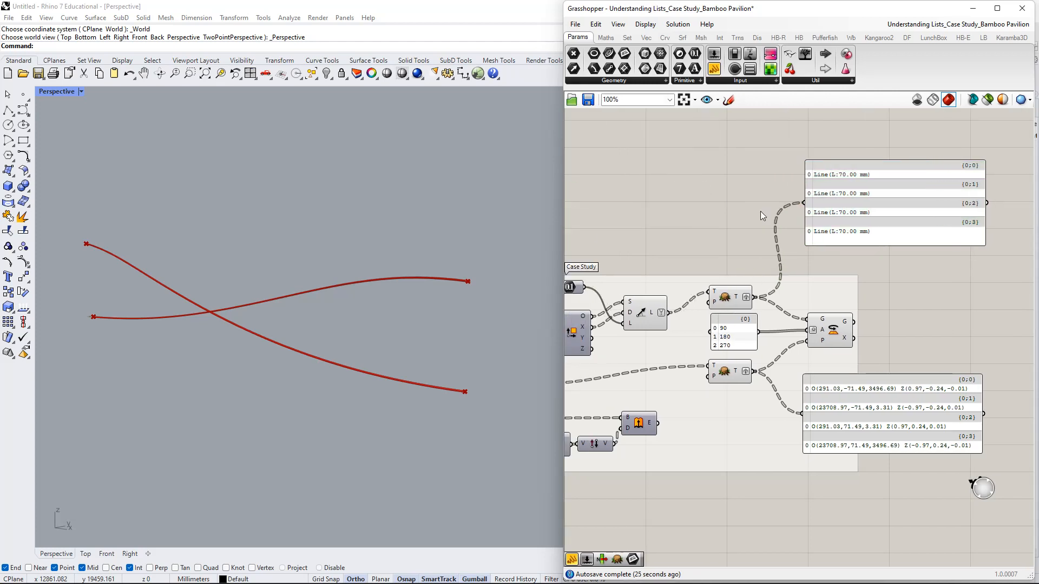
Move the grafted lines panel down closer to Rotate and nudge the Rotate component slightly.
right_drag(901, 299, 817, 288)
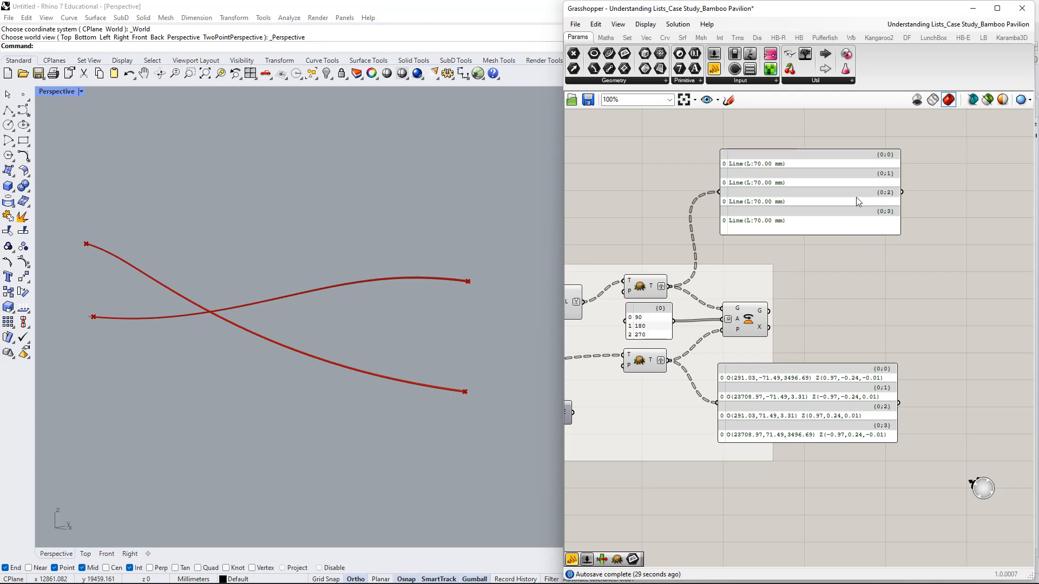
drag(824, 160, 823, 187)
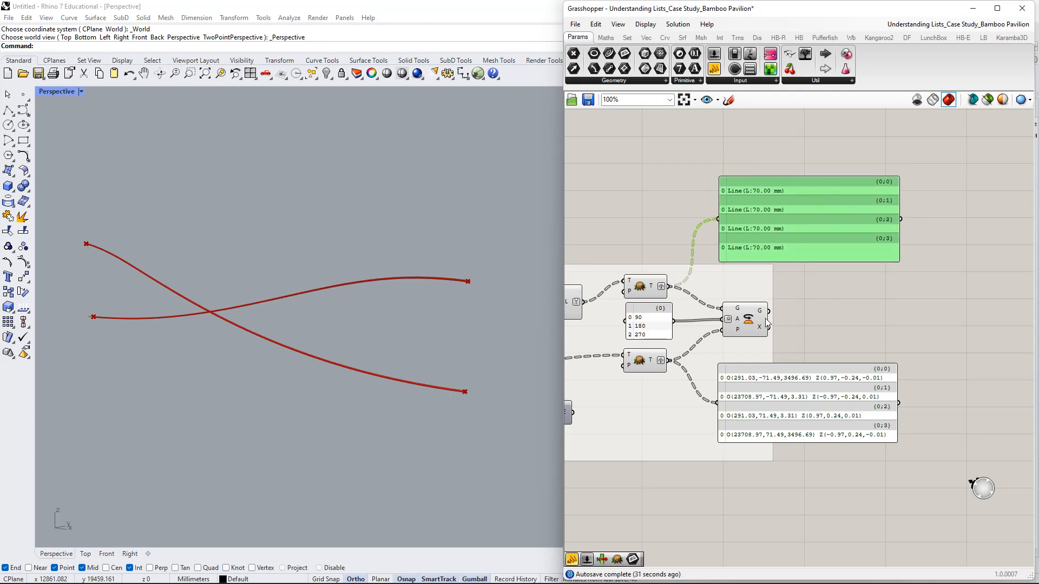
drag(758, 332, 760, 327)
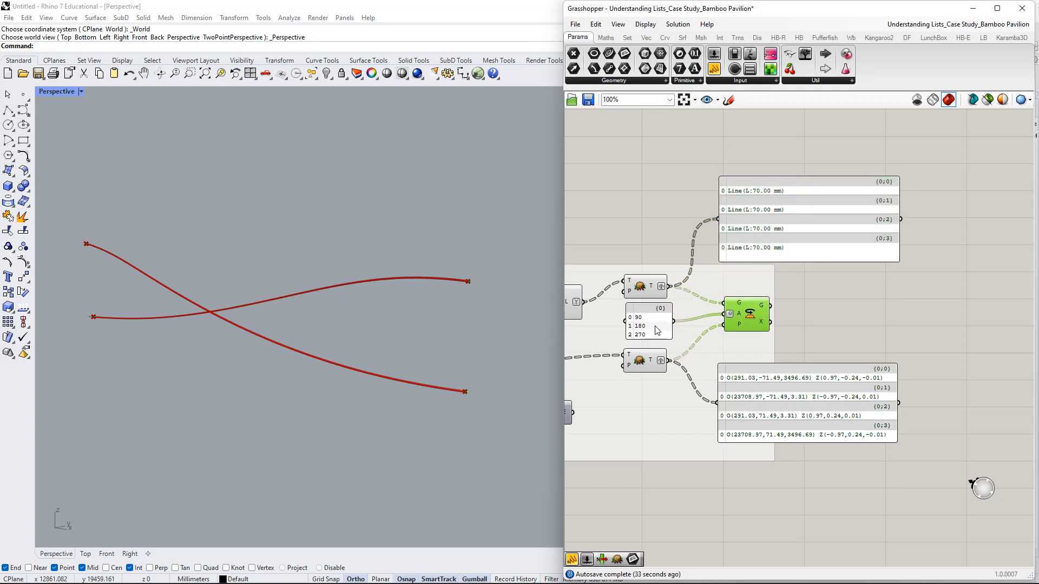
Examine the wires from the angle list and the two grafted Flatten Tree outputs into Rotate's G, A and P inputs.
right_drag(699, 313, 750, 276)
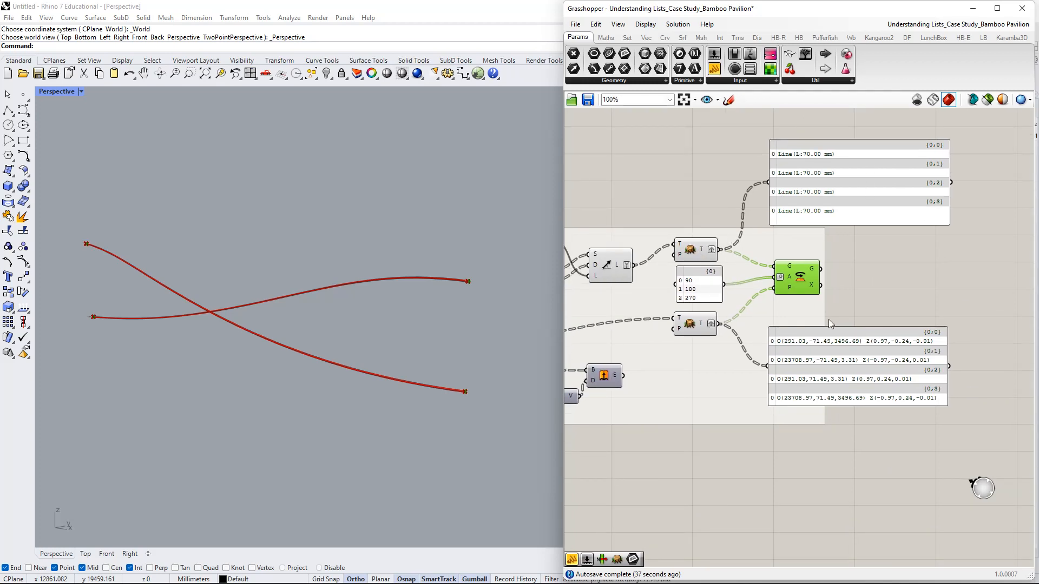
right_drag(829, 323, 811, 340)
scroll(716, 304, up, 4)
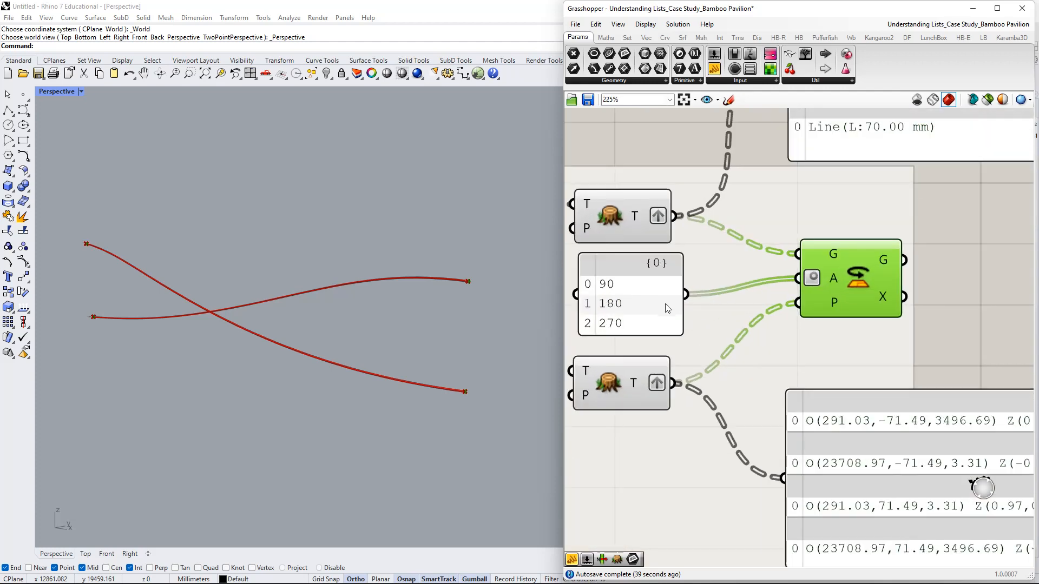
click(650, 304)
right_drag(725, 291, 701, 313)
click(890, 247)
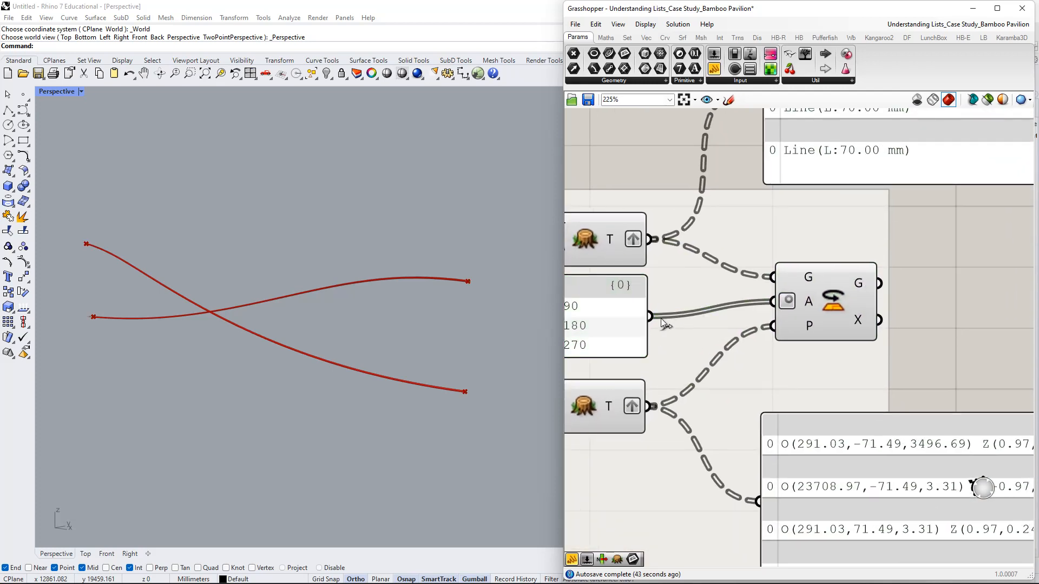
right_drag(733, 311, 677, 345)
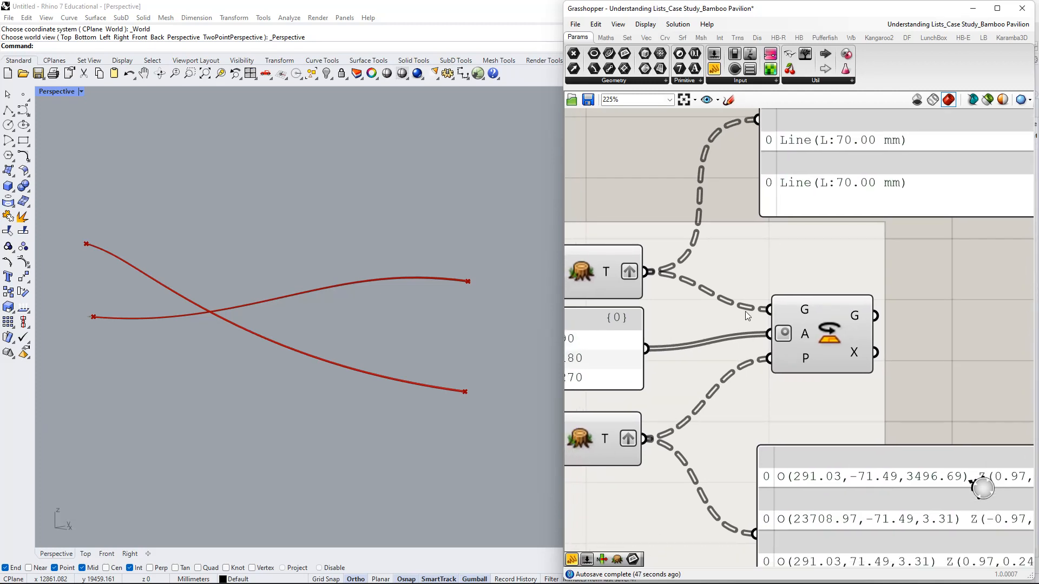
right_drag(745, 311, 738, 339)
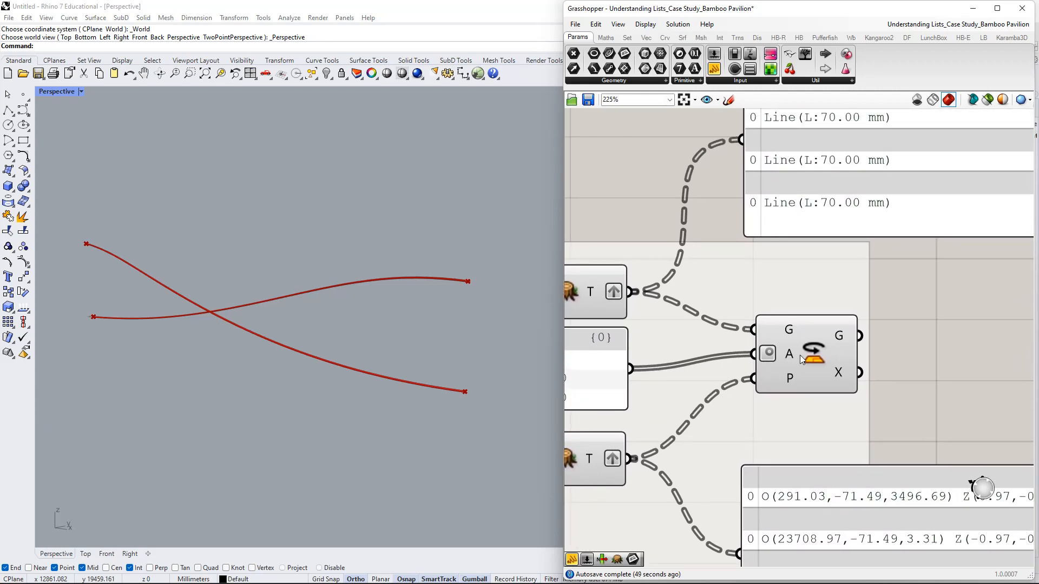
scroll(816, 372, down, 3)
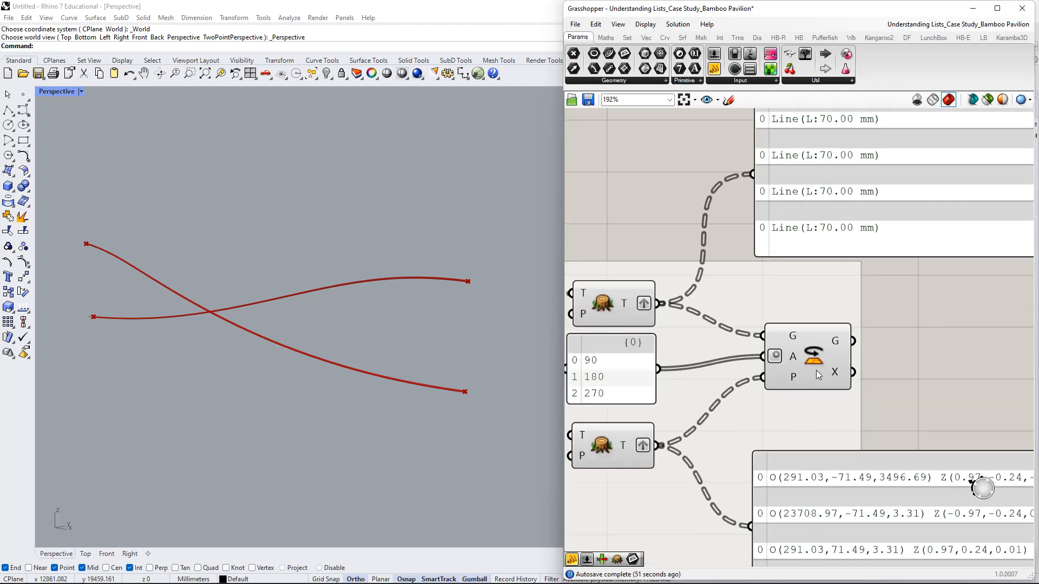
right_drag(710, 349, 795, 290)
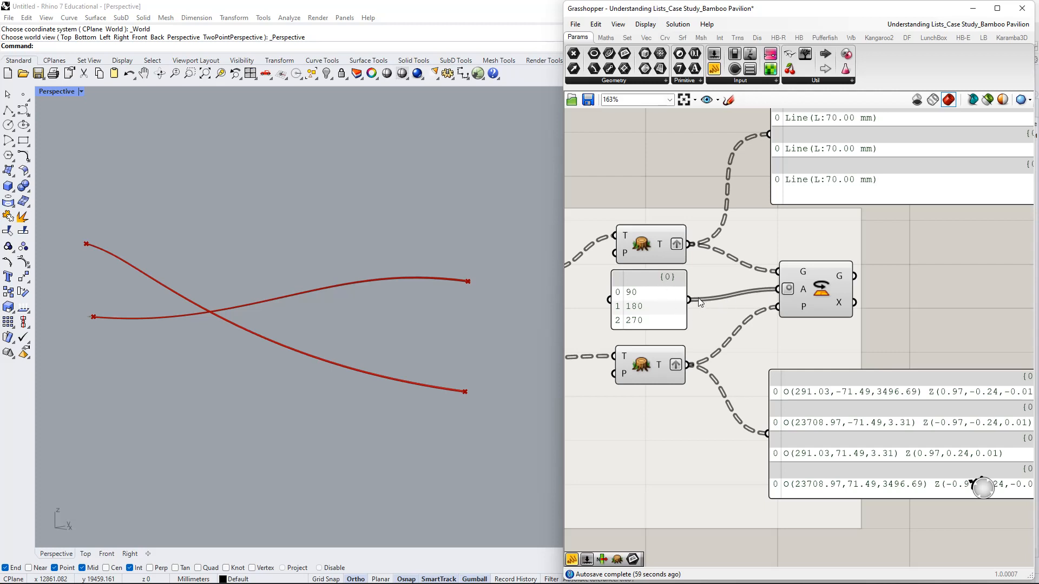
Make the angle list panel slightly taller and move the grafted lines panel up away from the group.
drag(643, 329, 646, 339)
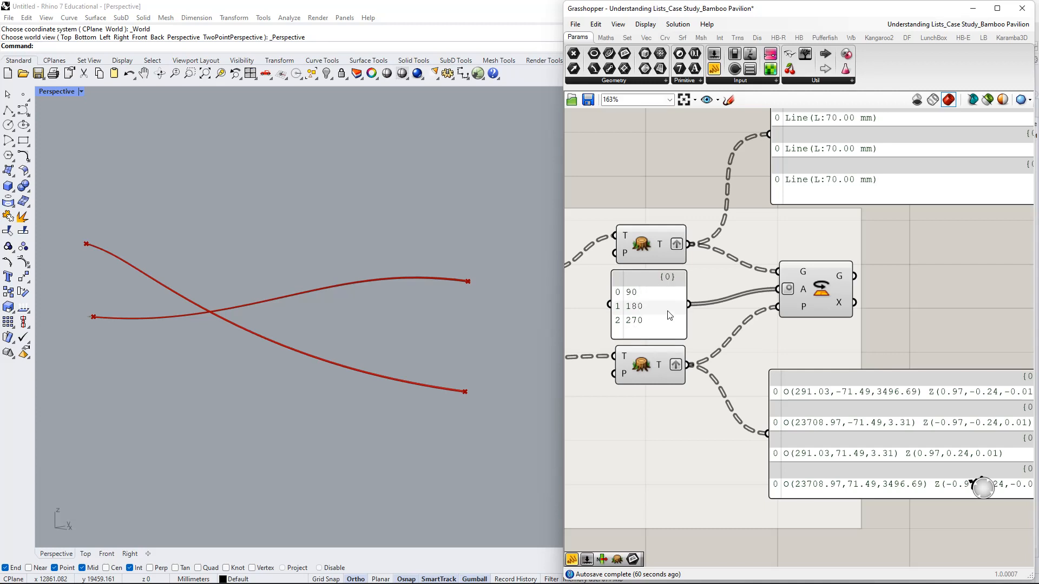
right_drag(745, 318, 722, 383)
right_drag(758, 273, 744, 329)
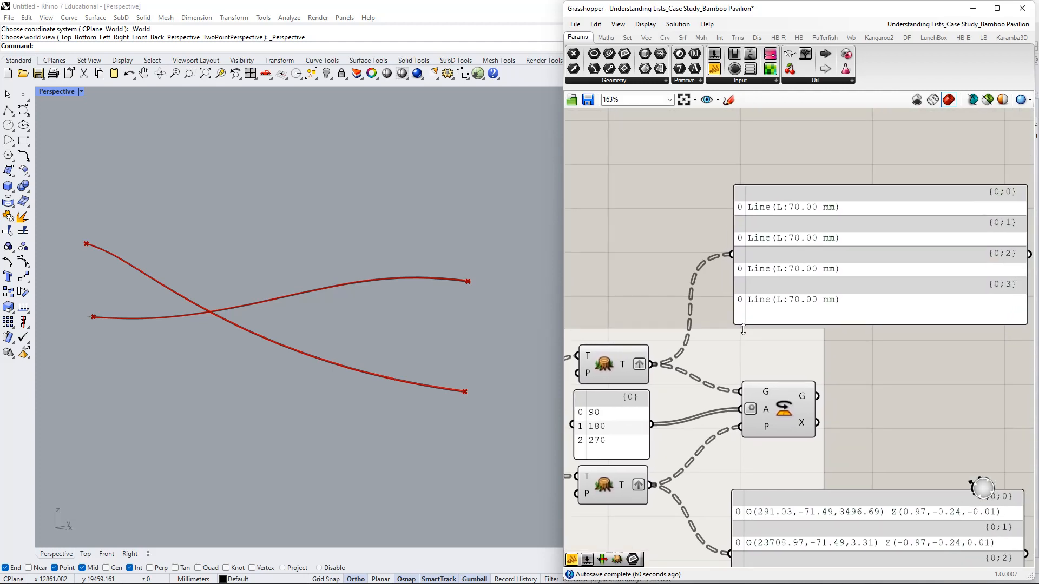
right_drag(647, 367, 613, 368)
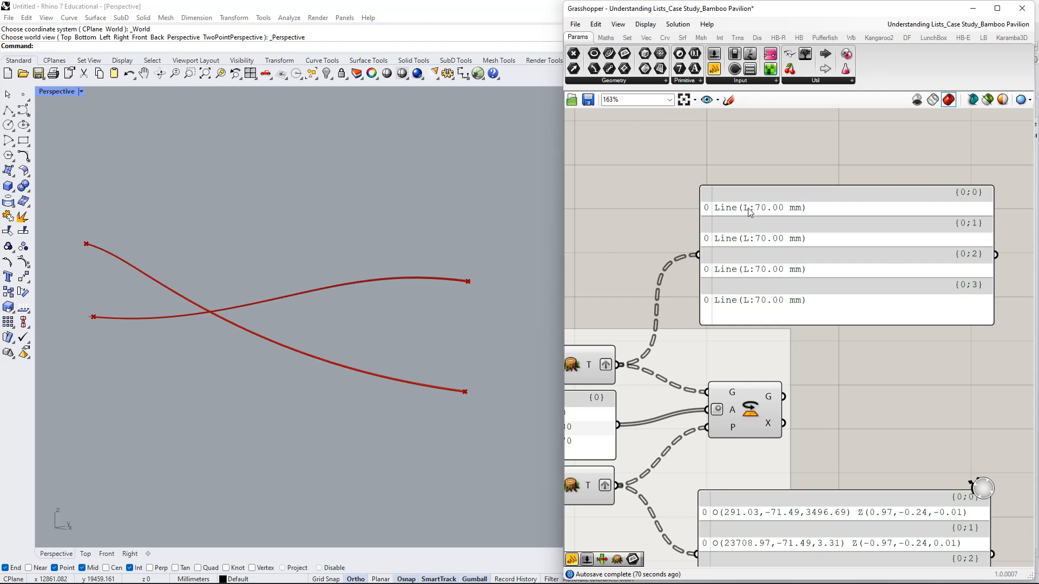
drag(749, 212, 747, 185)
right_drag(901, 273, 876, 167)
scroll(705, 396, down, 1)
right_drag(668, 375, 752, 328)
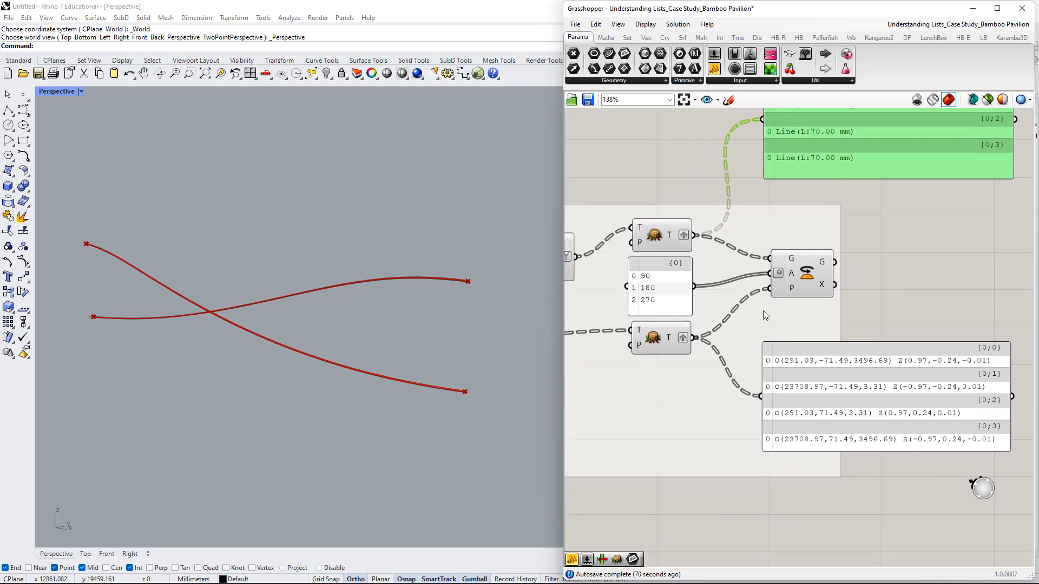
Add a panel containing 0 beside Rotate and turn off its multiline data so the value becomes an indexed item.
right_drag(971, 256, 793, 297)
double_click(793, 297)
text(panel)
key(Return)
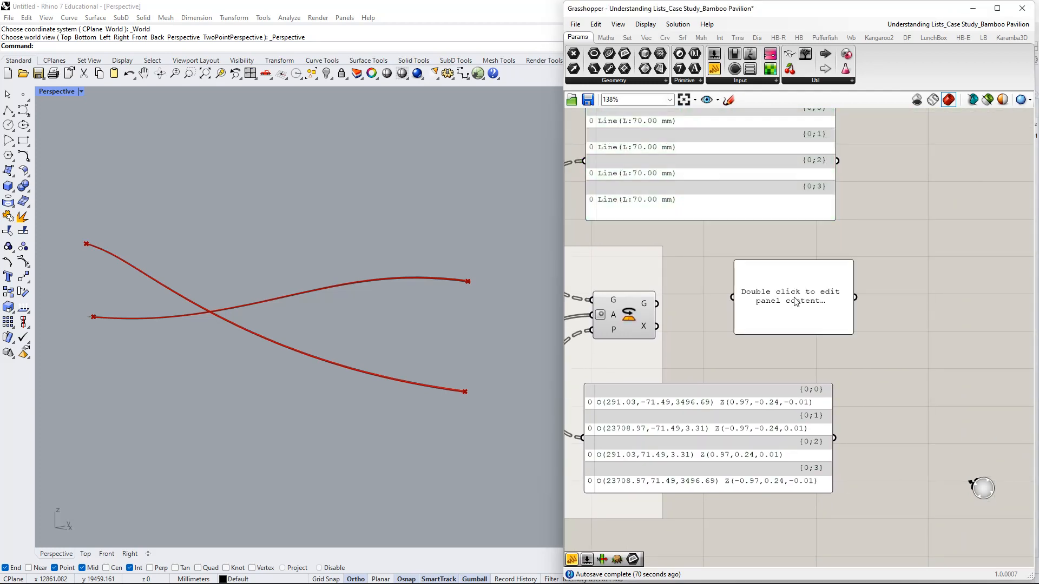
double_click(794, 301)
text(0)
key(Return)
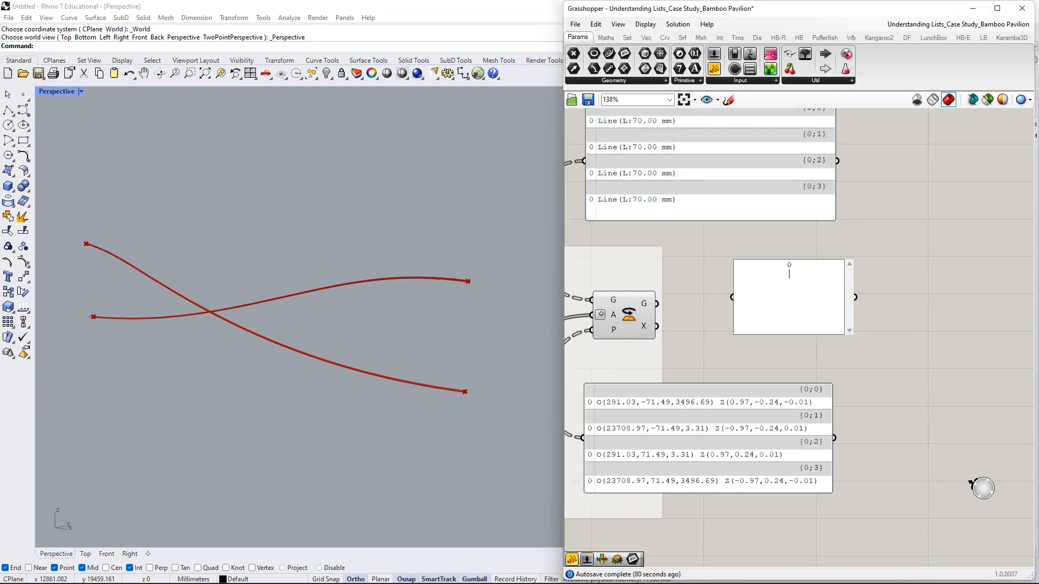
click(917, 270)
right_drag(796, 293, 653, 300)
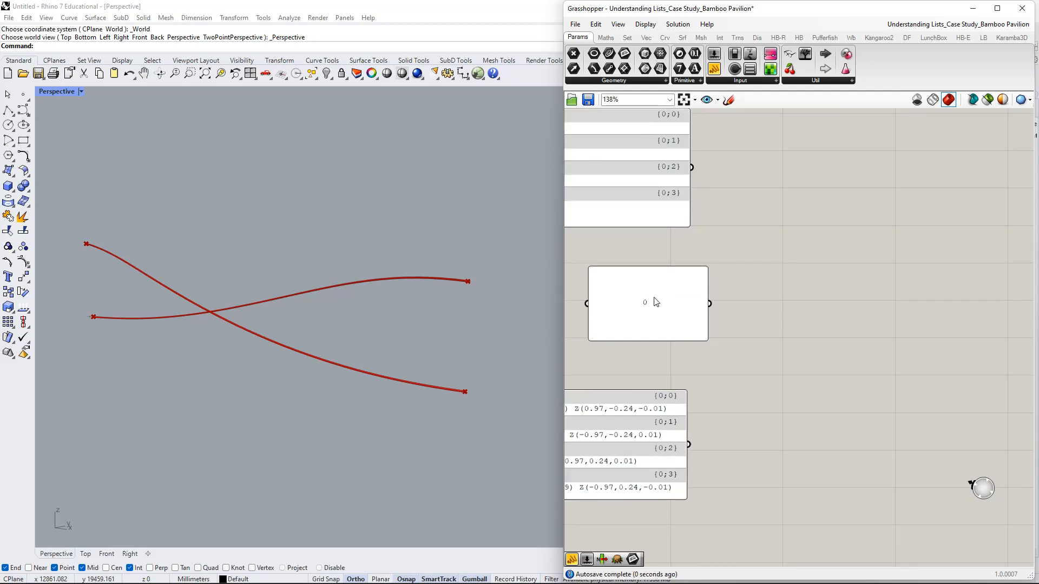
right_click(653, 299)
click(720, 331)
Add a second panel beside the 0 panel and feed the 0 panel's output into it.
double_click(775, 285)
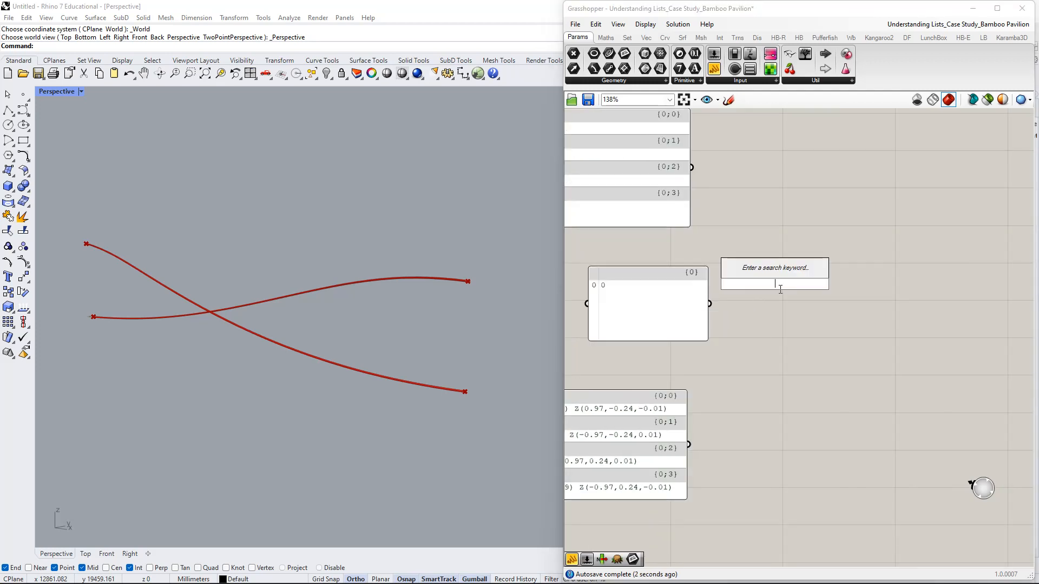
text(//)
key(Return)
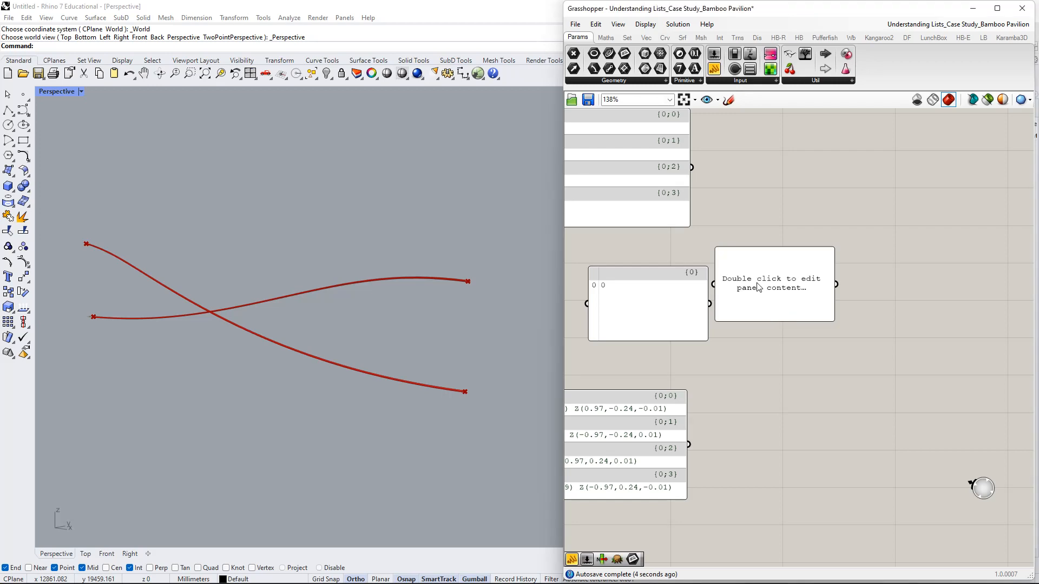
drag(756, 287, 800, 293)
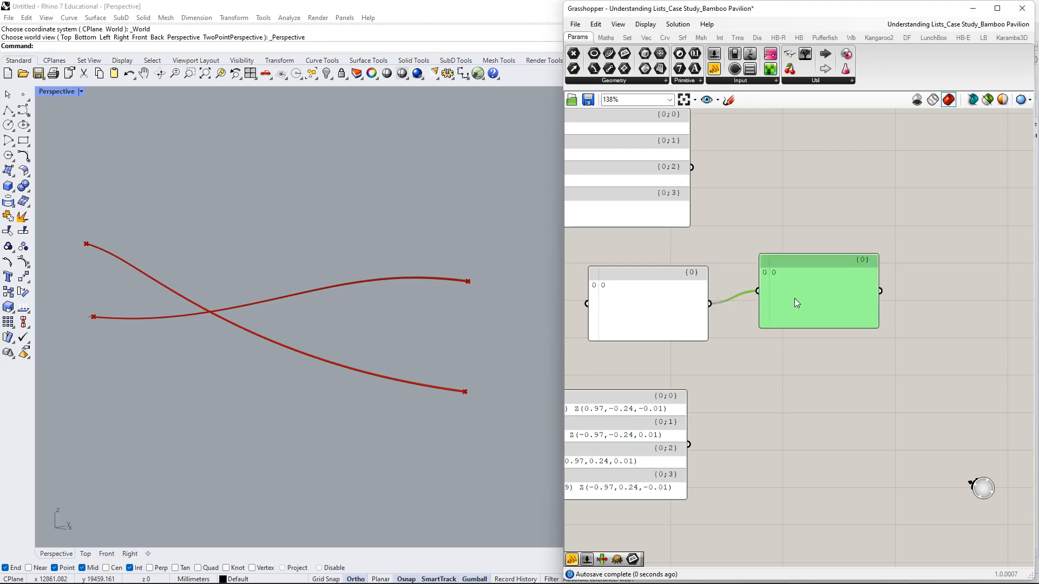
click(745, 371)
Move the two connected 0 panels below the angle list and Rotate, and shift the plane panel down.
right_drag(756, 343, 811, 339)
right_drag(785, 307, 884, 306)
scroll(884, 306, down, 2)
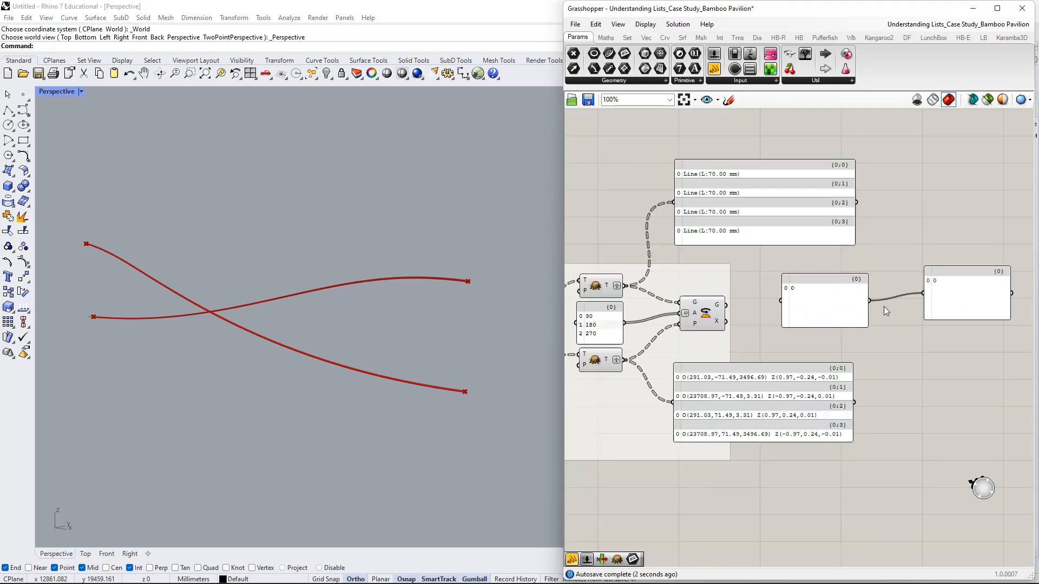
drag(936, 335, 857, 288)
drag(845, 292, 628, 403)
drag(750, 394, 732, 374)
click(742, 418)
drag(767, 440, 767, 459)
Compare the single-item wire with Rotate's input wires, and shift the plane panel and second 0 panel down clear of Rotate.
scroll(676, 320, up, 3)
scroll(729, 346, up, 2)
right_drag(729, 346, 844, 334)
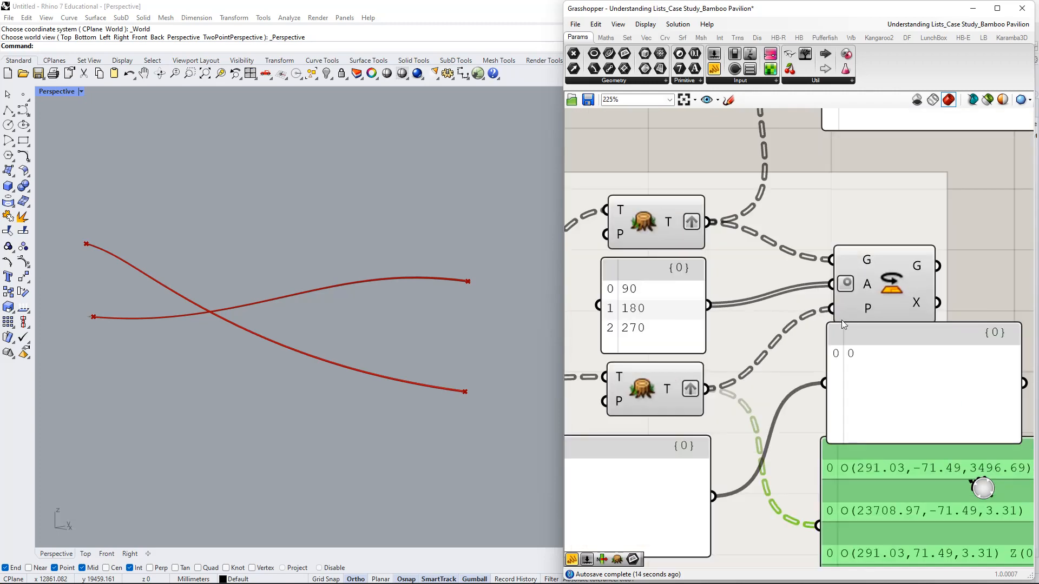
click(825, 158)
right_drag(808, 365, 755, 292)
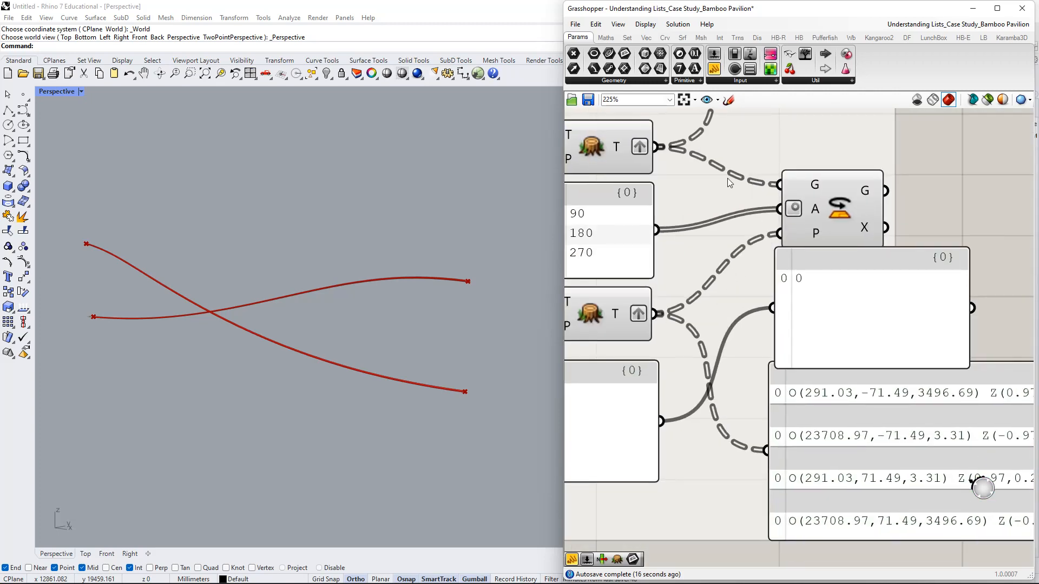
right_drag(727, 183, 722, 229)
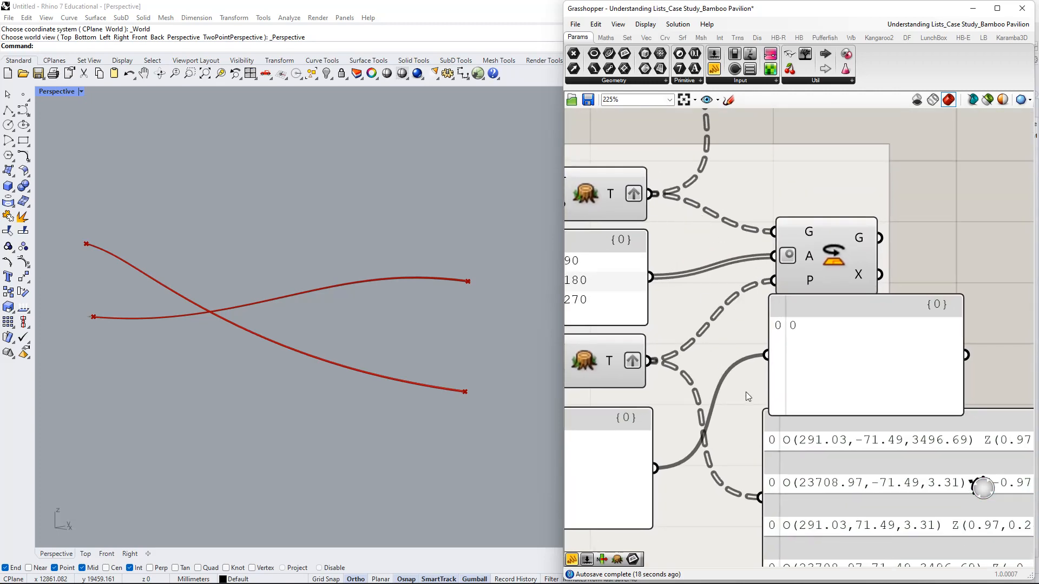
drag(800, 441, 803, 475)
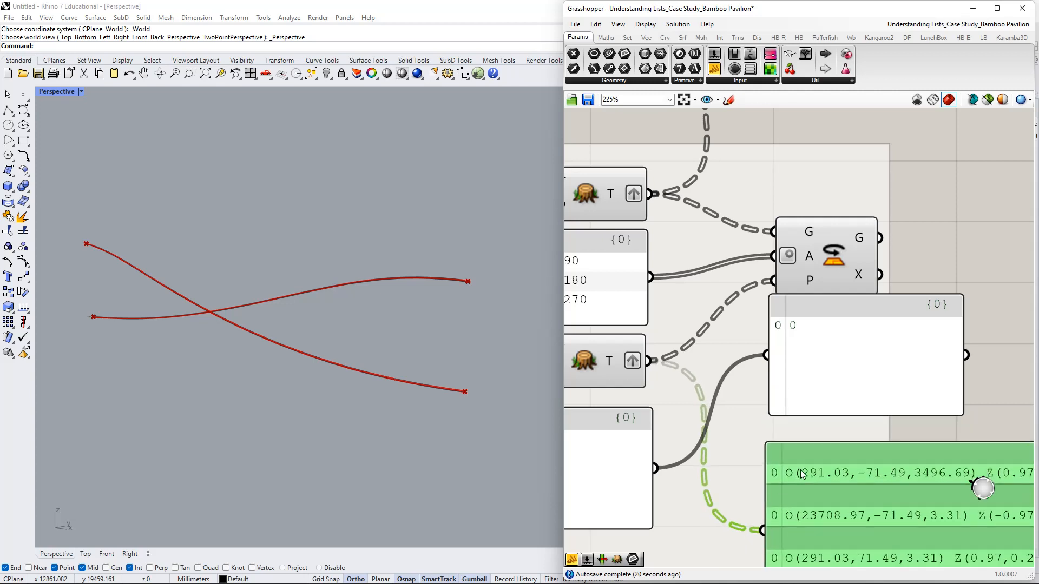
drag(801, 387, 804, 407)
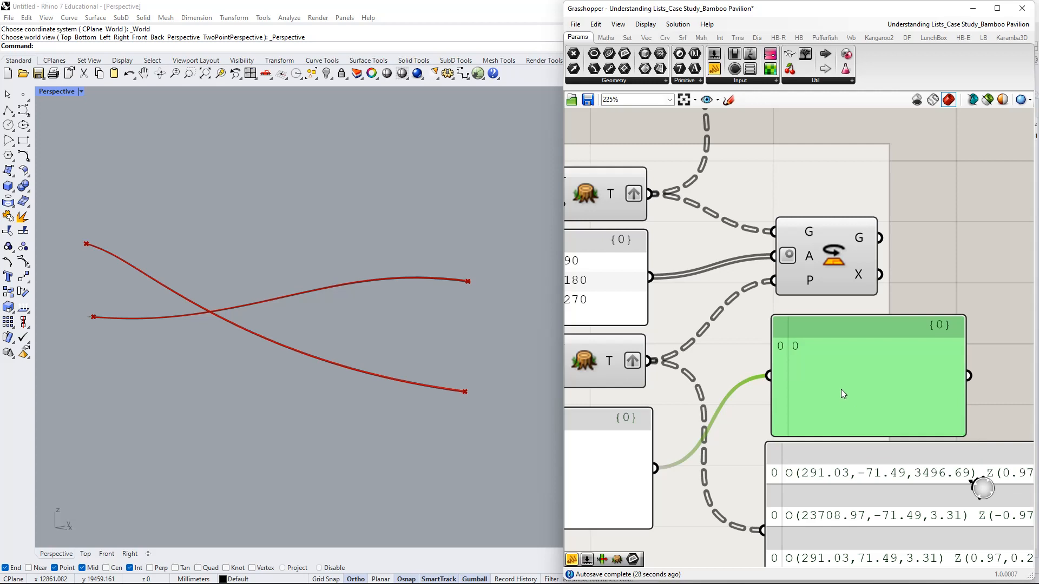
Nudge the second 0 panel up beneath Rotate and move the grafted lines panel slightly down towards the group.
right_drag(849, 211, 807, 231)
drag(789, 358, 784, 348)
click(779, 295)
click(889, 251)
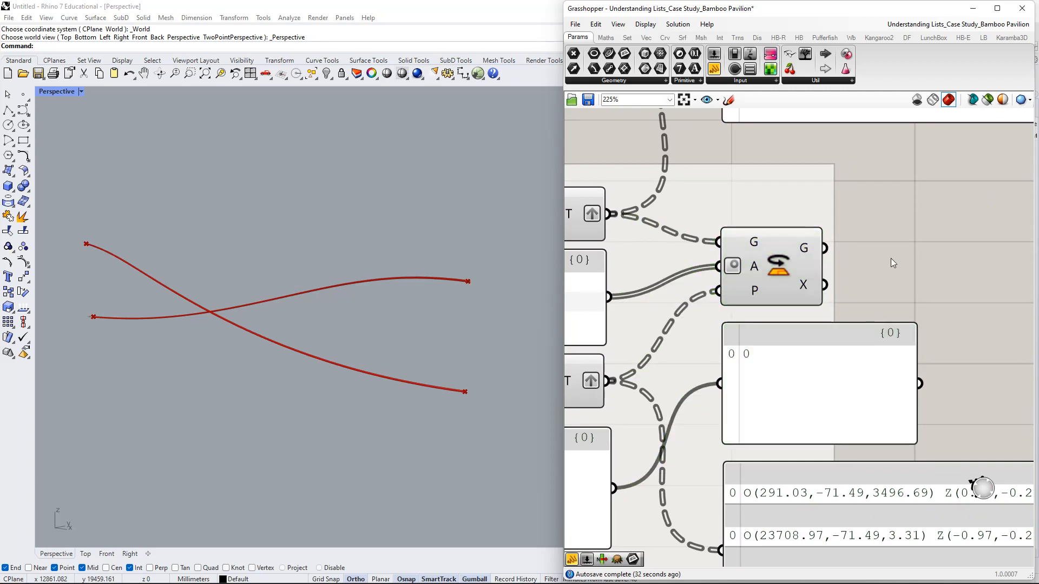
scroll(891, 258, down, 3)
right_drag(847, 264, 639, 261)
right_drag(680, 153, 745, 212)
drag(753, 187, 747, 200)
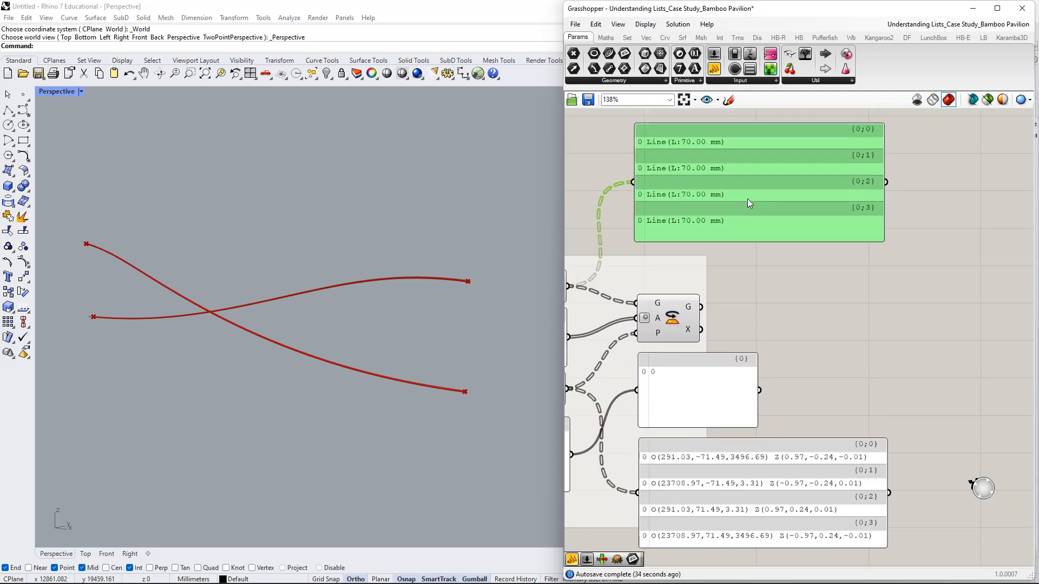